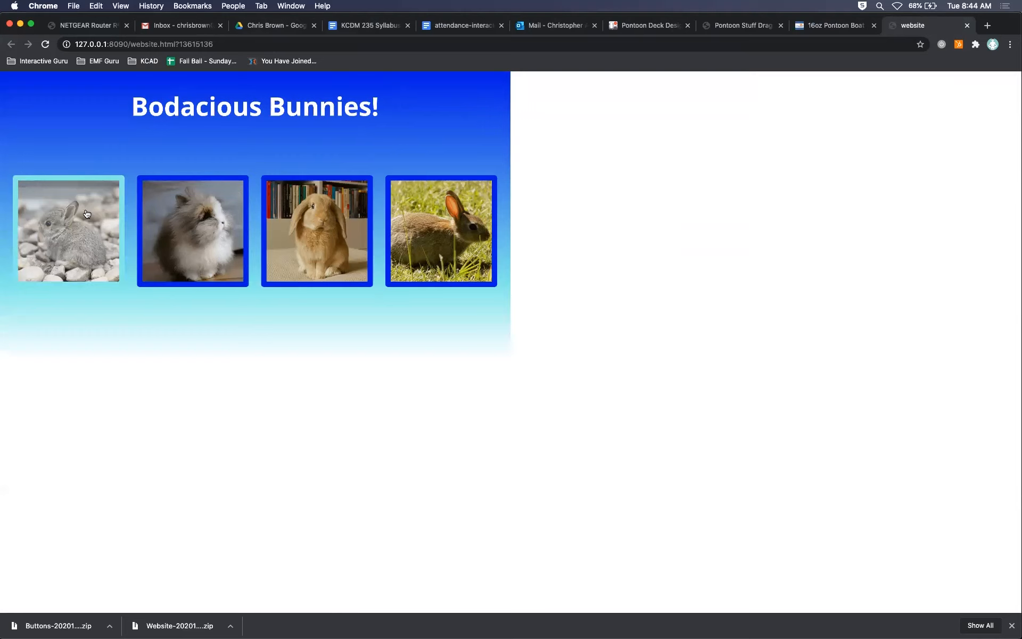
# Try the first and third bunny buttons on the published page, and switch to Adobe Animate.
pyautogui.click(70, 215)
pyautogui.click(84, 214)
pyautogui.click(355, 221)
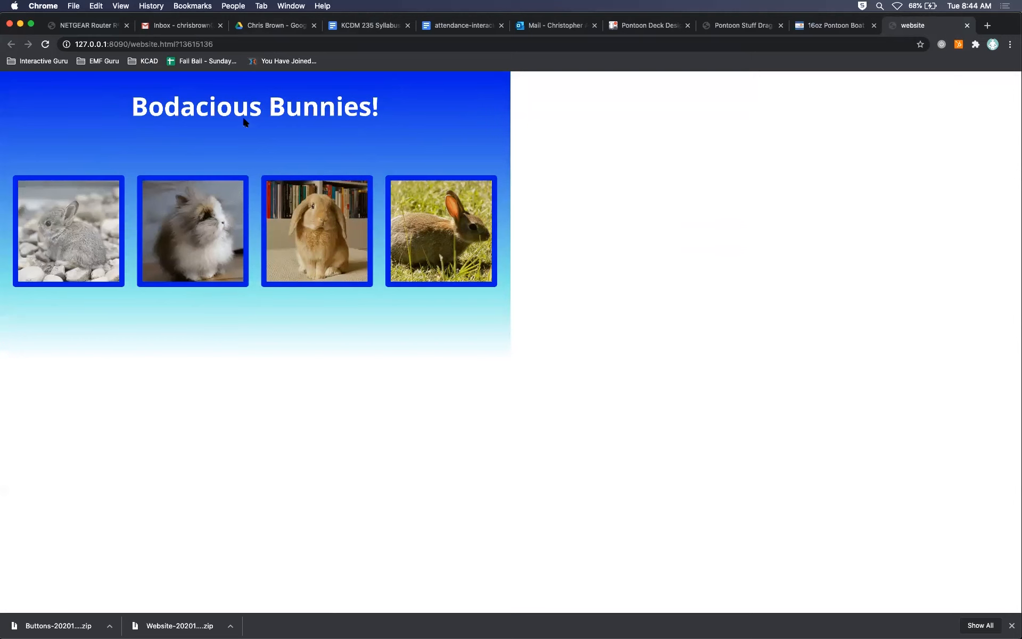
pyautogui.press('super+Tab')
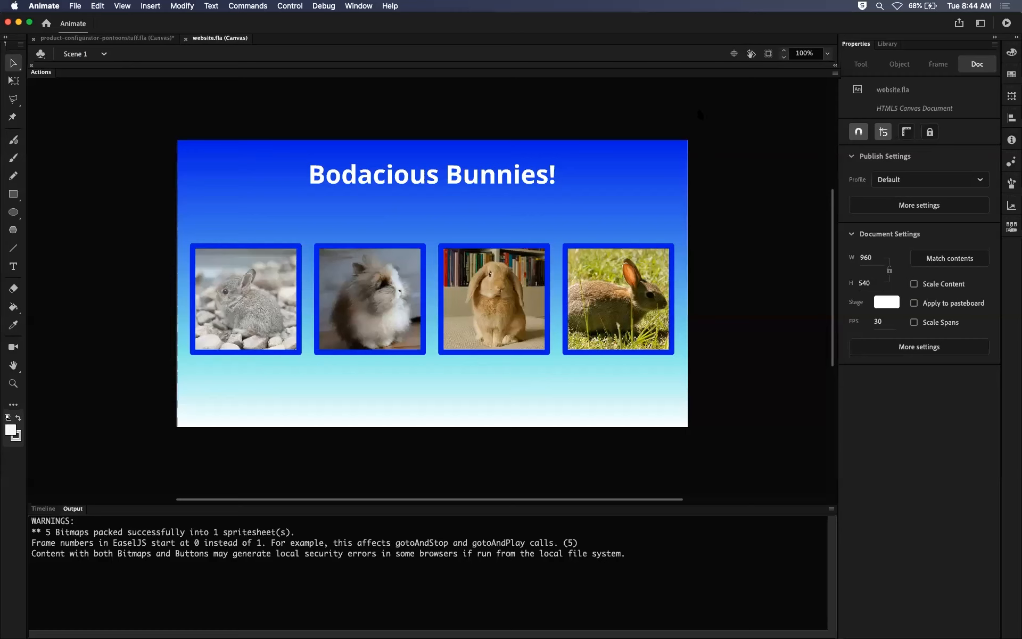
# Add the Gradient Transform tool to the toolbar's Free Transform group, keeping Free Transform as the active tool.
pyautogui.click(1012, 55)
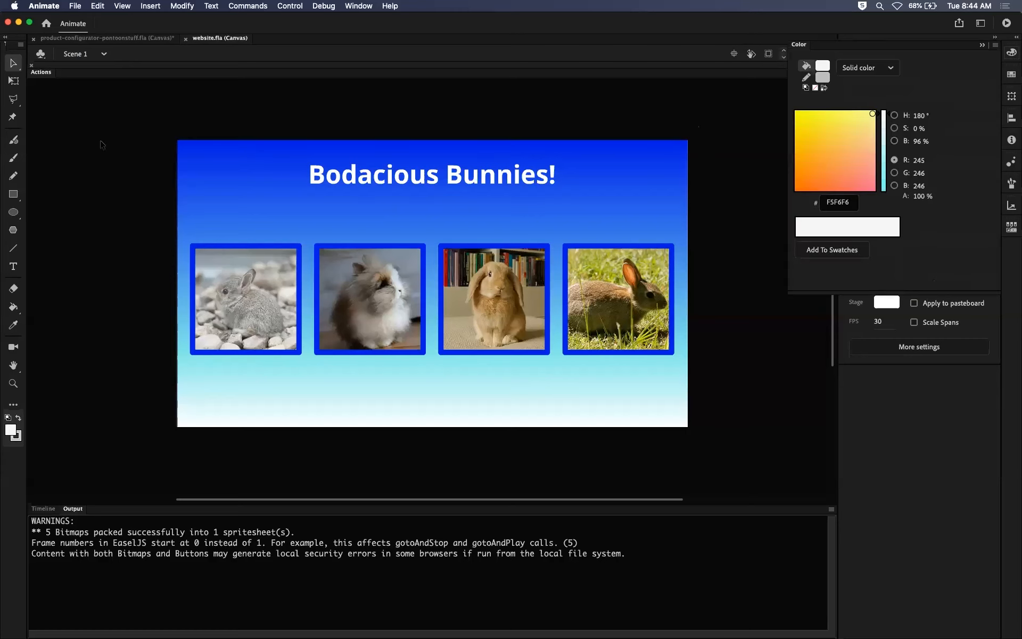
pyautogui.click(14, 405)
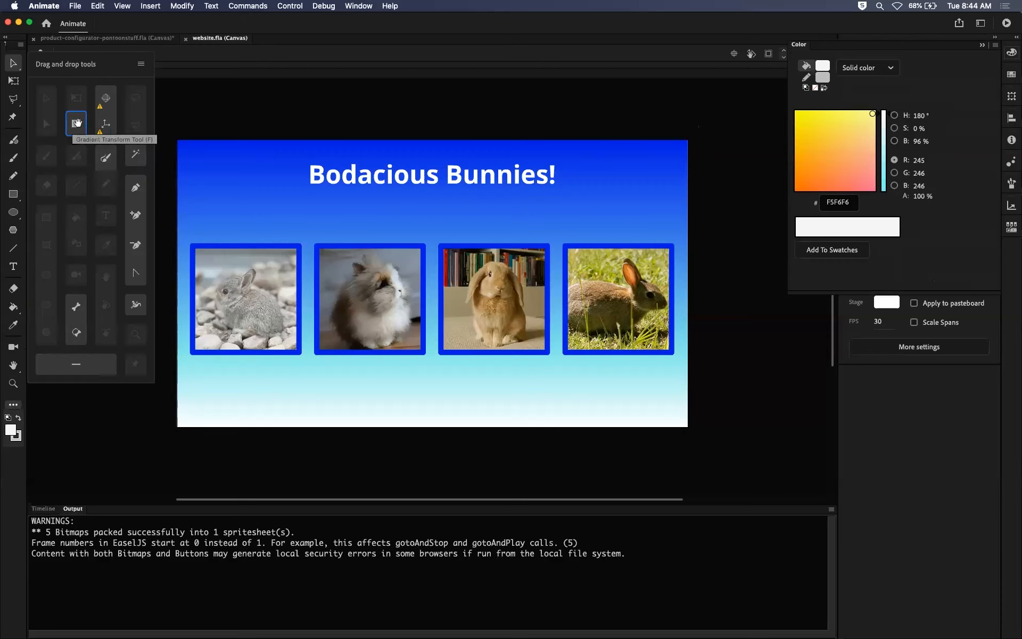
pyautogui.moveTo(77, 123); pyautogui.dragTo(12, 80)
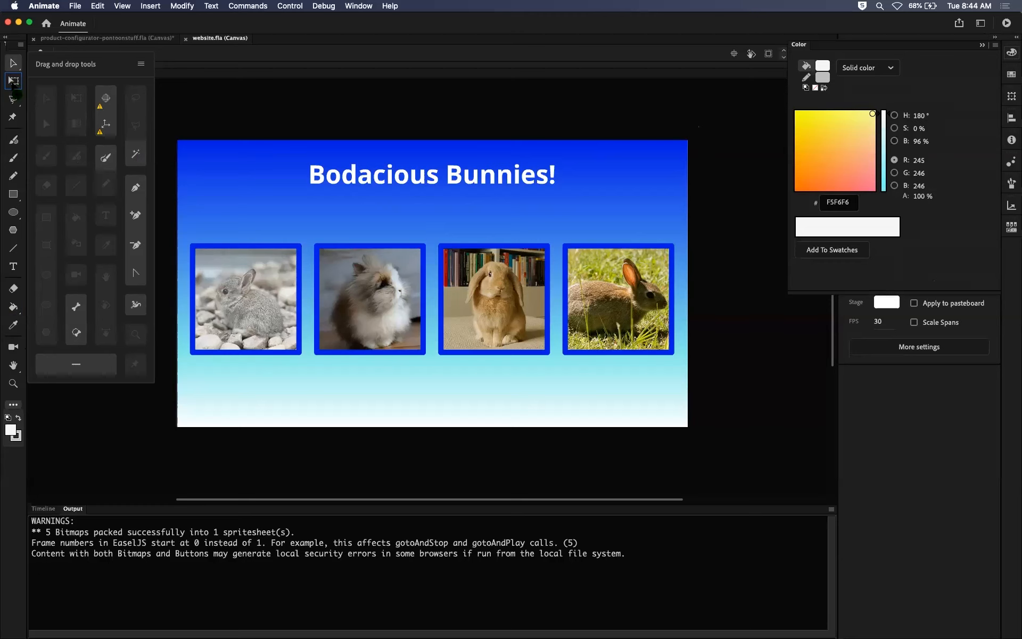
pyautogui.click(13, 81)
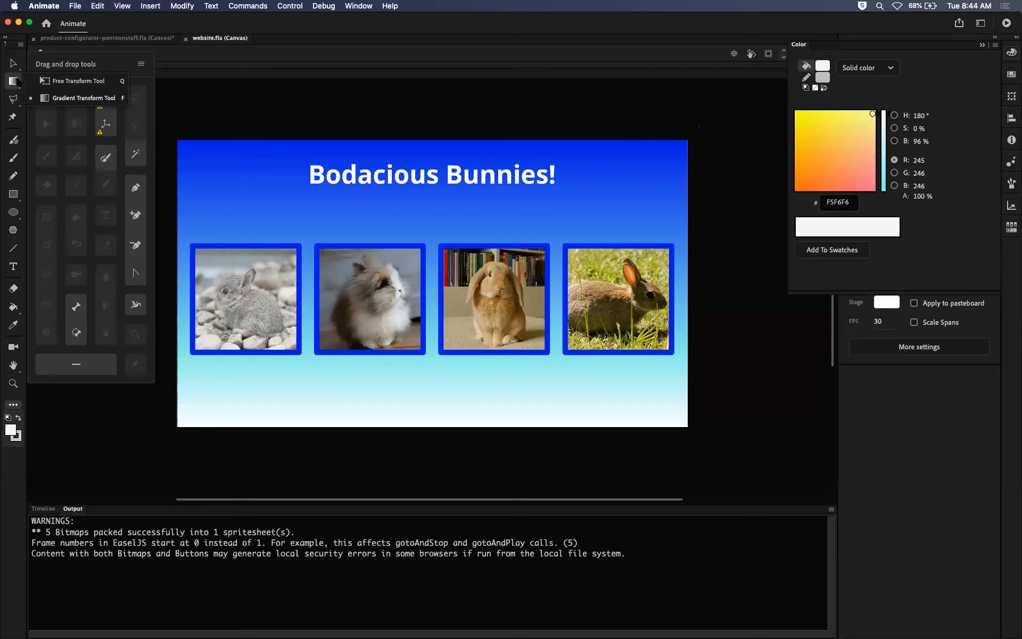
pyautogui.click(64, 78)
pyautogui.click(207, 122)
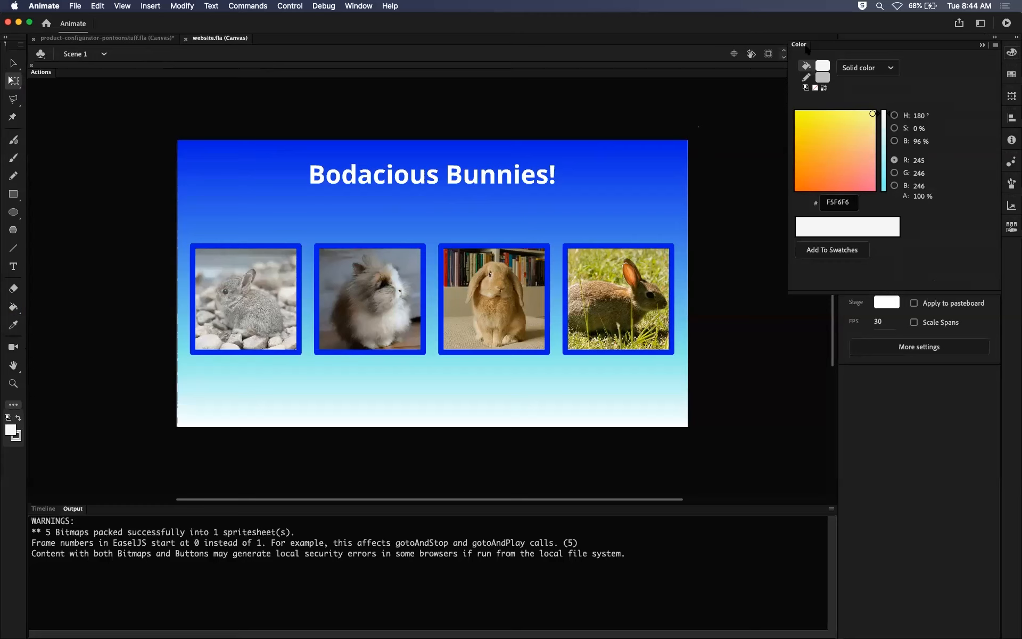
pyautogui.click(801, 44)
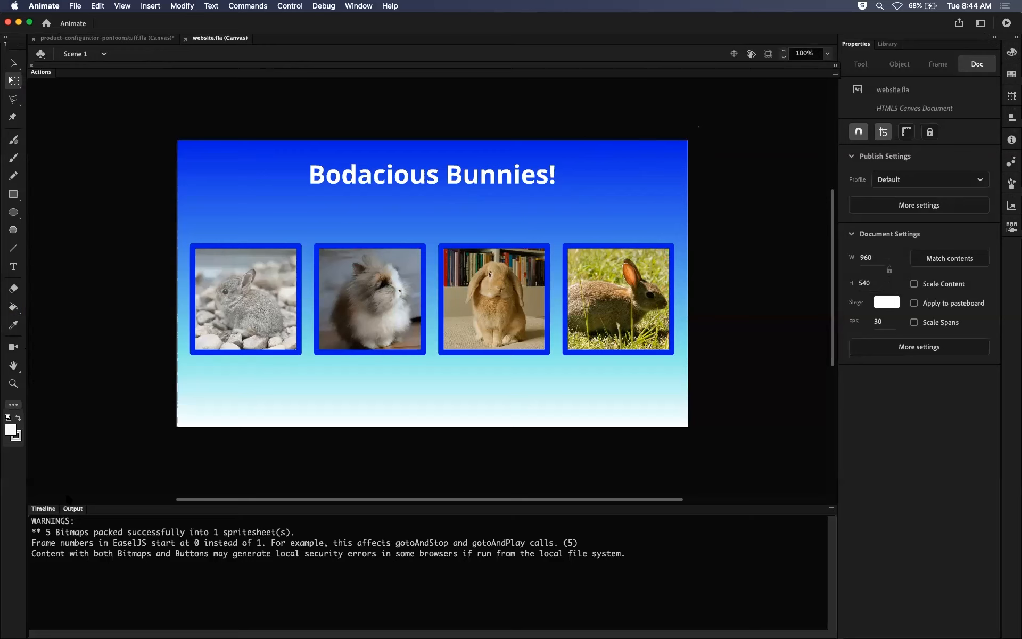
# Show the timeline, and look over the Transform and Align options, toggling Align to stage off and on.
pyautogui.click(47, 508)
pyautogui.click(1011, 96)
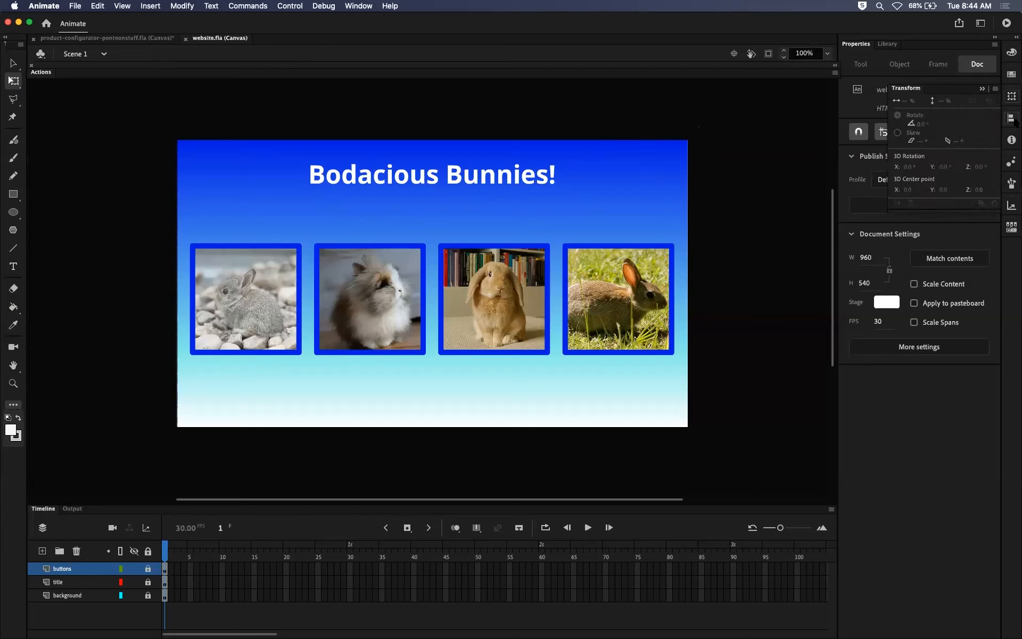
pyautogui.click(1011, 118)
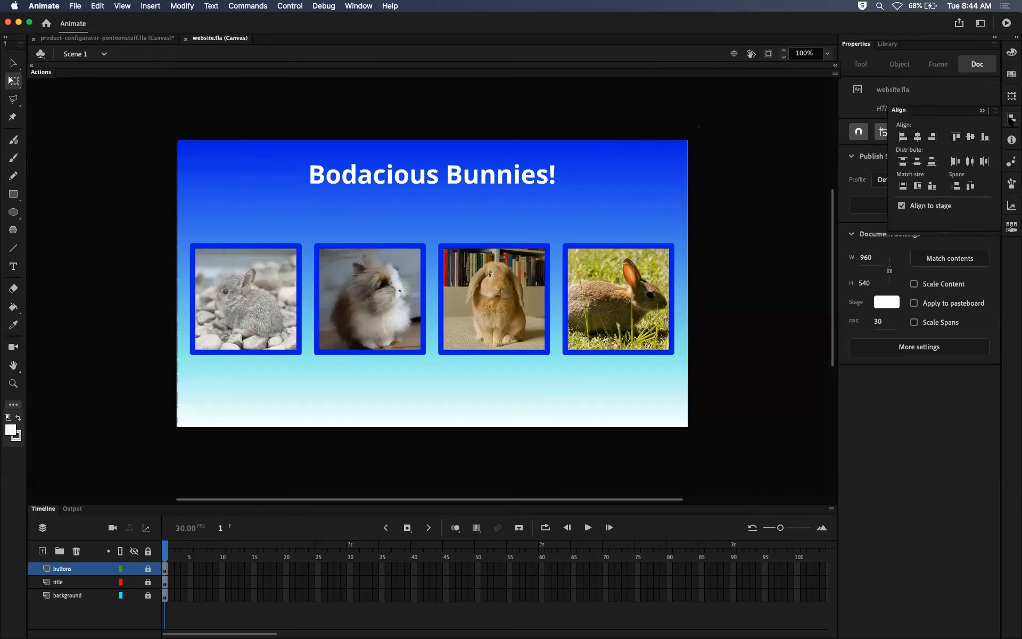
pyautogui.click(901, 206)
pyautogui.click(900, 206)
pyautogui.click(982, 110)
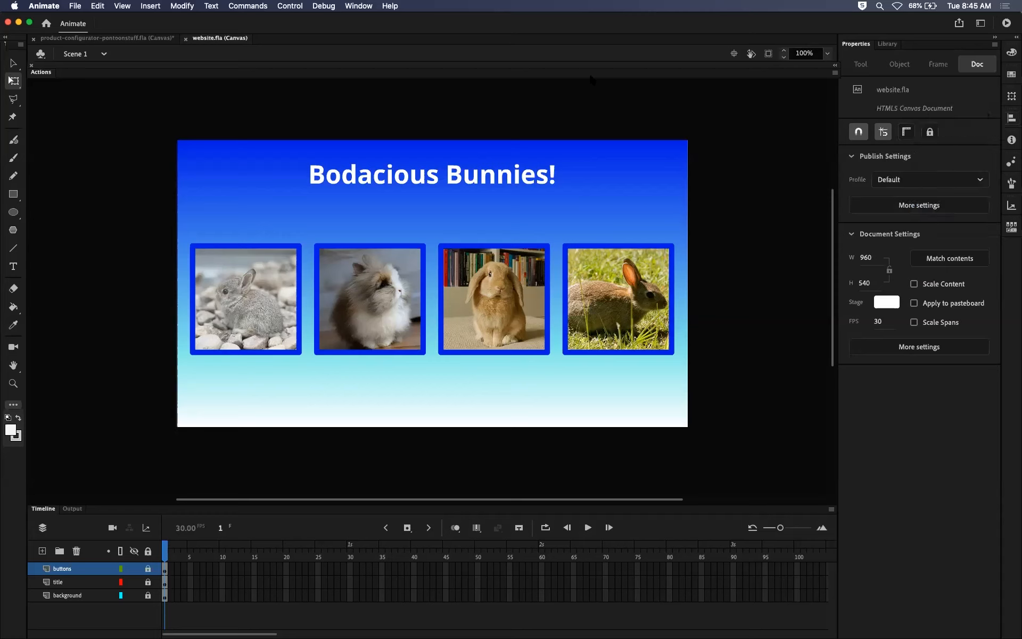
# Dismiss the downloads bar in Chrome to view the full published page, and return to Animate.
pyautogui.press('super+Return')
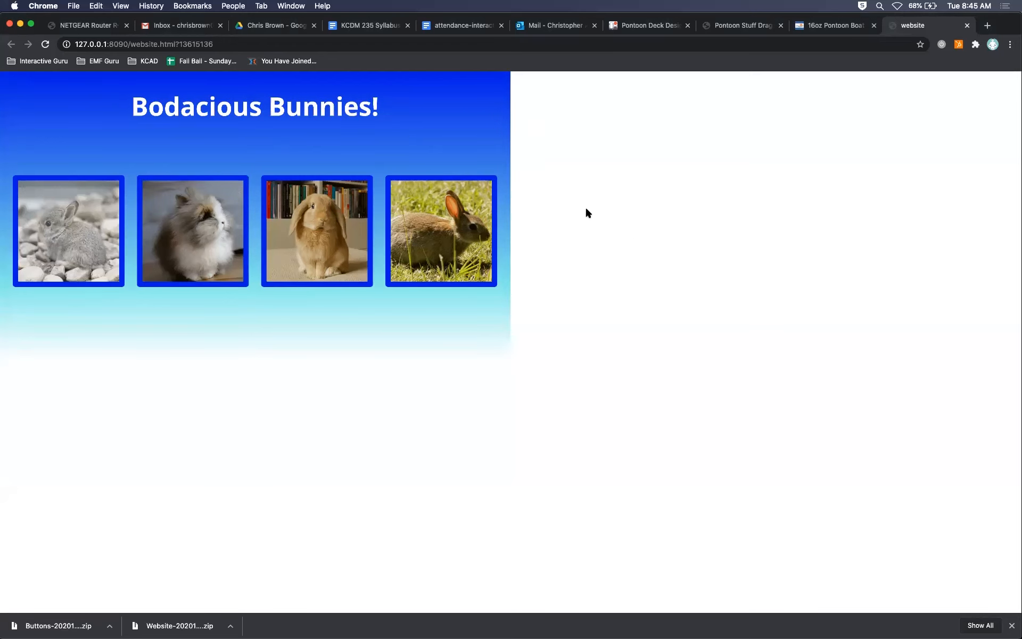
pyautogui.click(1011, 626)
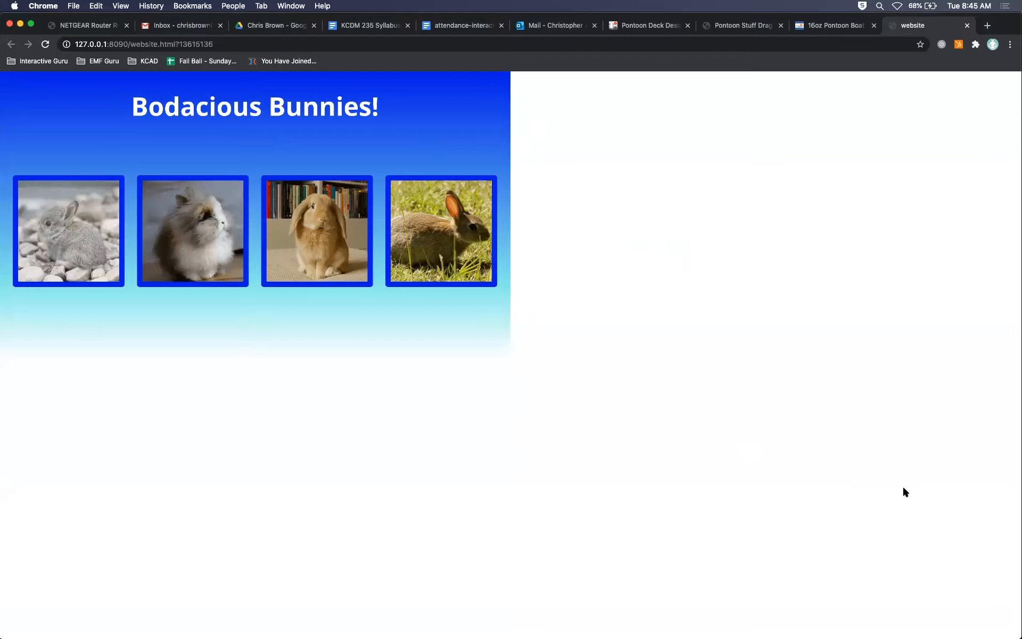
pyautogui.press('super+Tab')
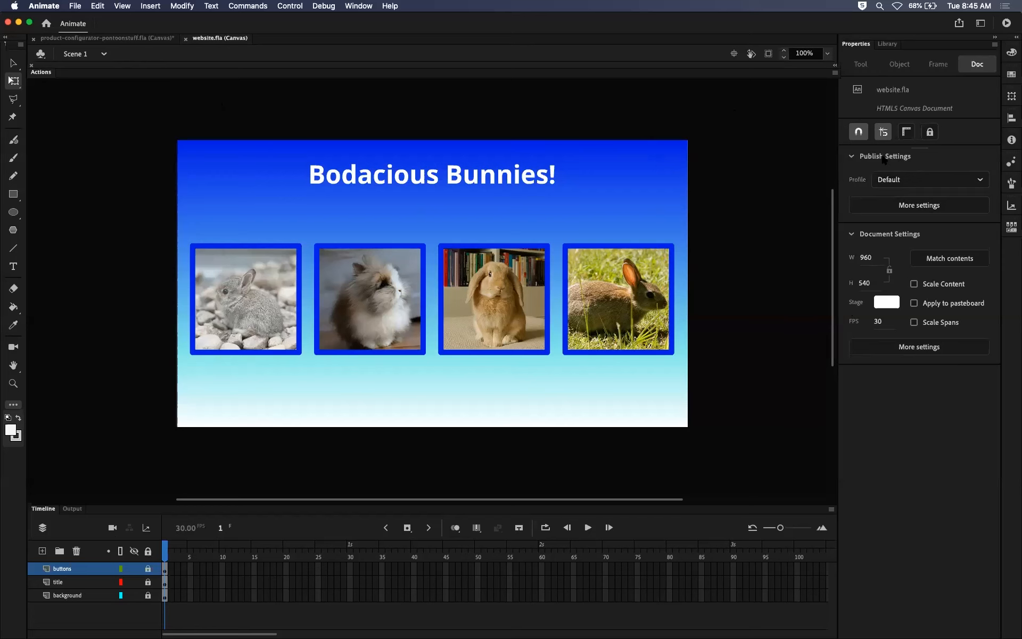
# Open the document's publish settings and examine the JavaScript/HTML, JPEG Image, OAM Package and SVG Image format options.
pyautogui.click(923, 204)
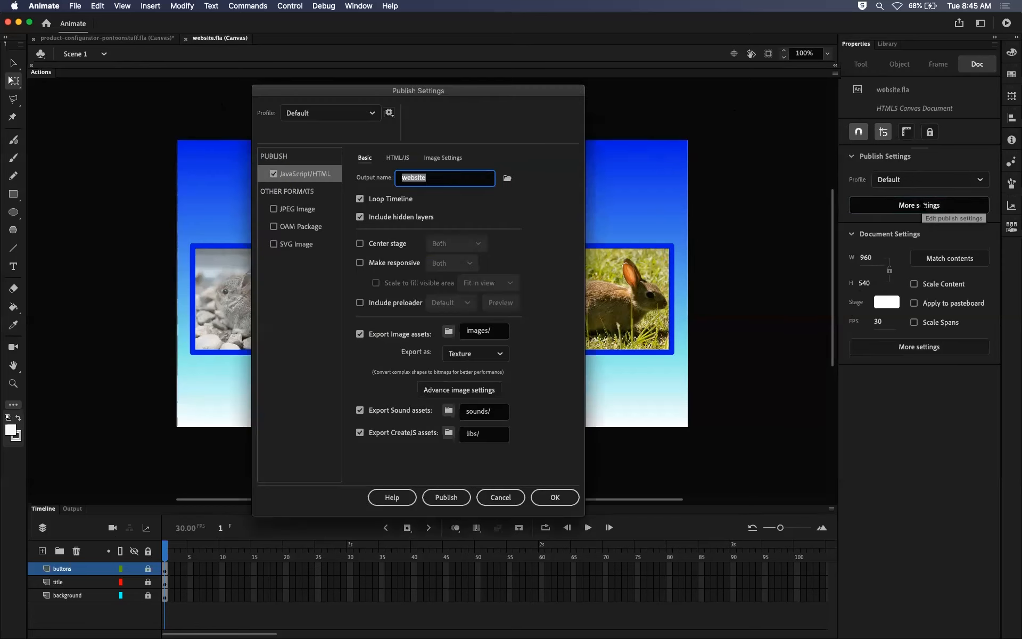
pyautogui.moveTo(476, 91); pyautogui.dragTo(548, 127)
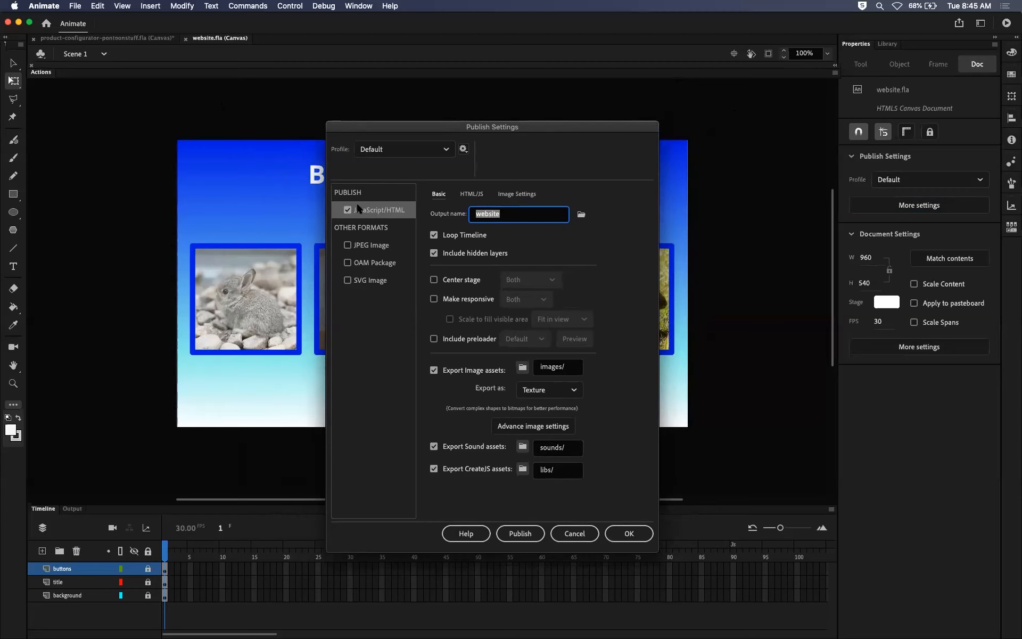
pyautogui.click(384, 213)
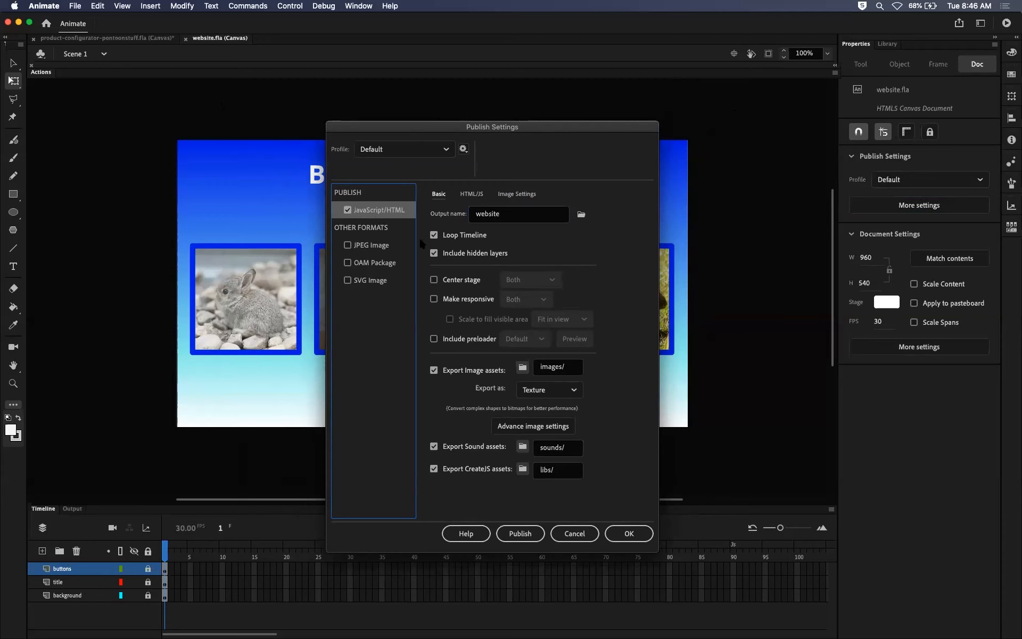
pyautogui.click(368, 248)
pyautogui.click(368, 265)
pyautogui.click(362, 282)
pyautogui.click(364, 264)
pyautogui.click(365, 249)
pyautogui.click(364, 263)
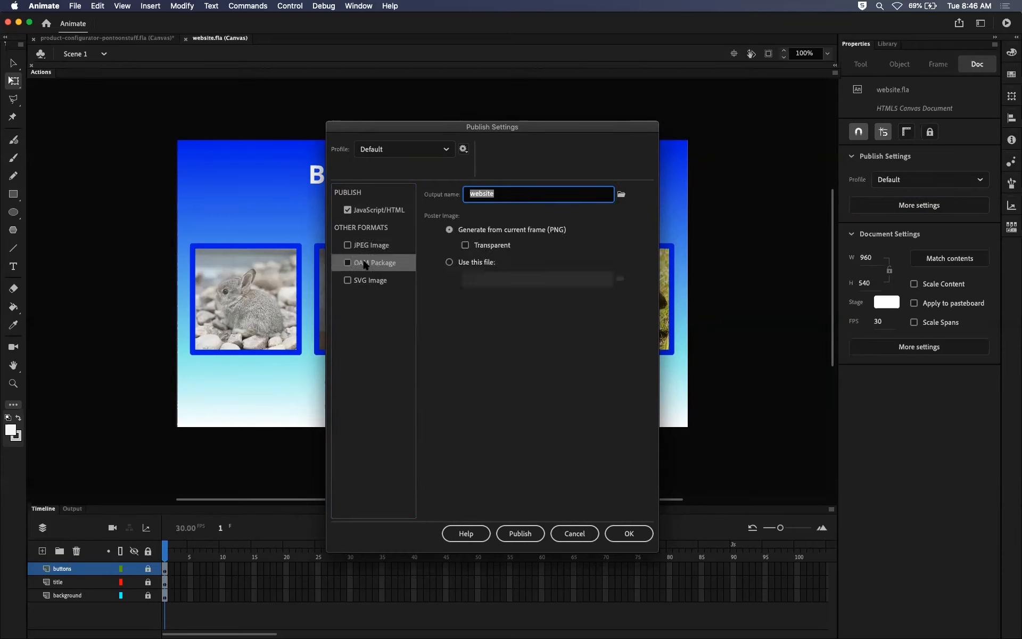
pyautogui.click(364, 281)
pyautogui.click(366, 209)
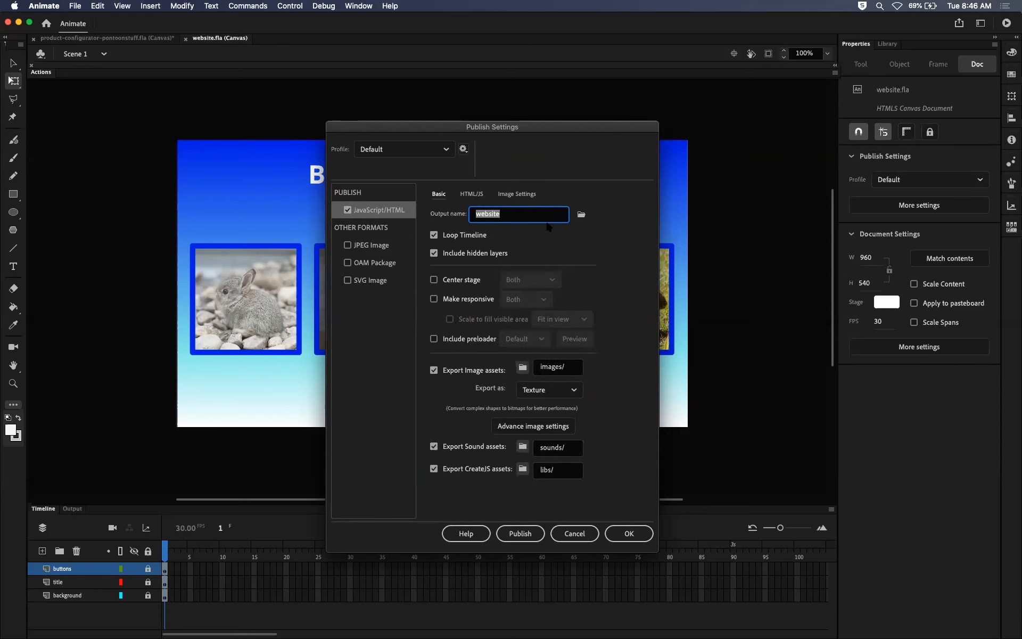
# Examine the Basic, HTML/JS and Image Settings options for the JavaScript/HTML publish format.
pyautogui.moveTo(588, 124); pyautogui.dragTo(551, 116)
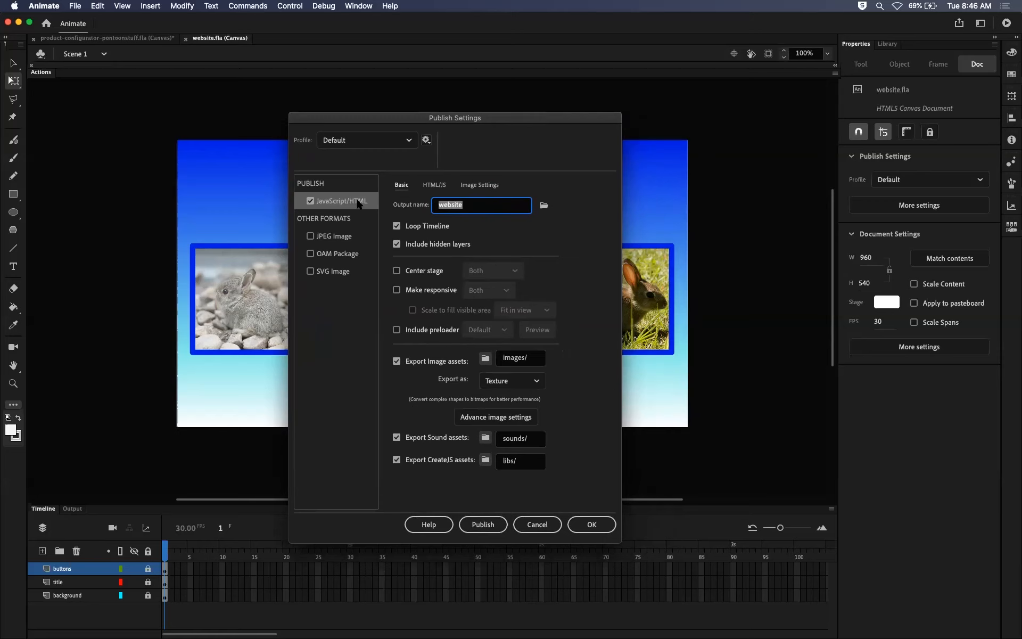
pyautogui.click(440, 185)
pyautogui.click(479, 186)
pyautogui.click(408, 185)
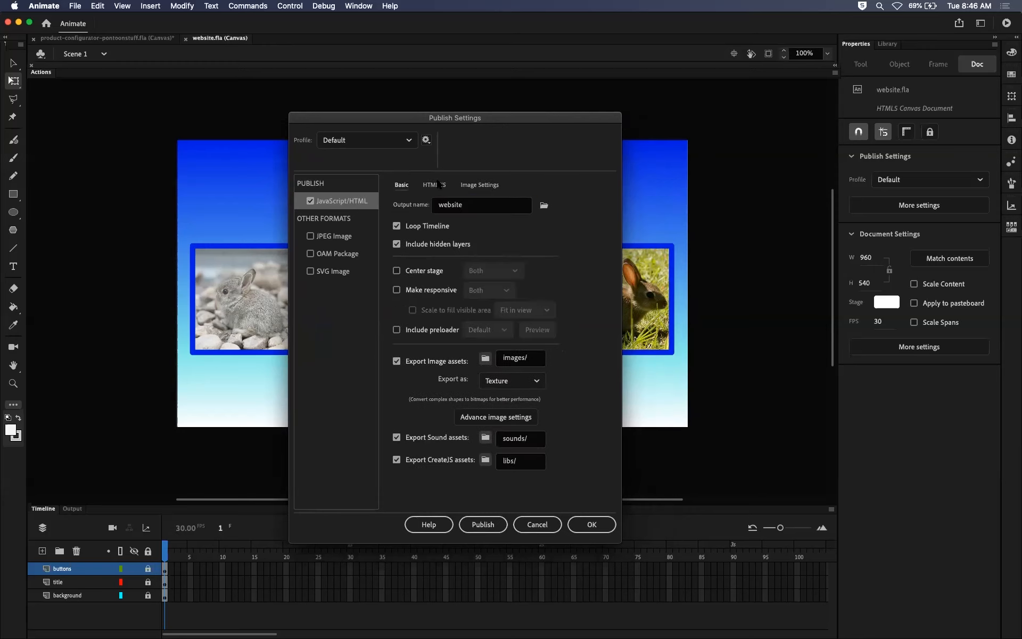
pyautogui.click(439, 186)
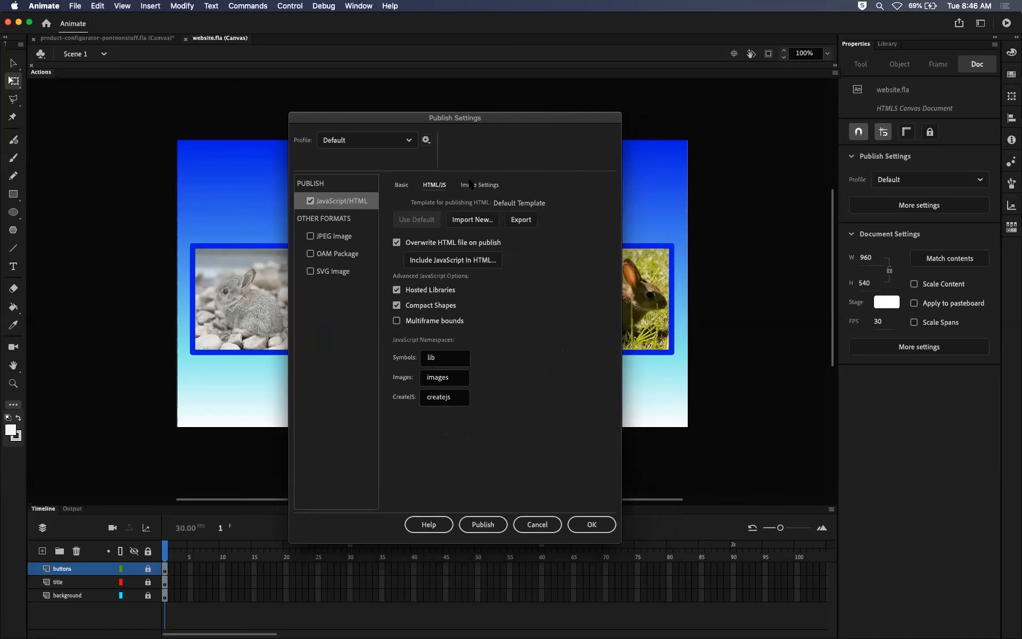
pyautogui.click(471, 185)
pyautogui.click(432, 185)
pyautogui.click(408, 186)
pyautogui.click(426, 187)
pyautogui.click(471, 190)
pyautogui.click(432, 191)
pyautogui.click(404, 189)
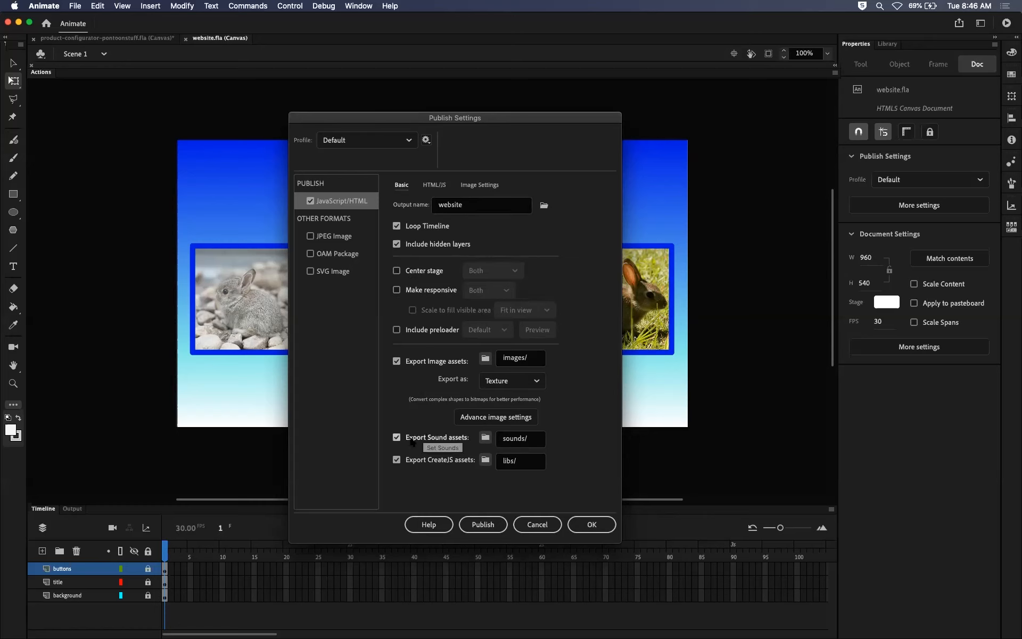
# Enable Center stage in the publish settings with the Horizontally option and accept the change.
pyautogui.click(397, 271)
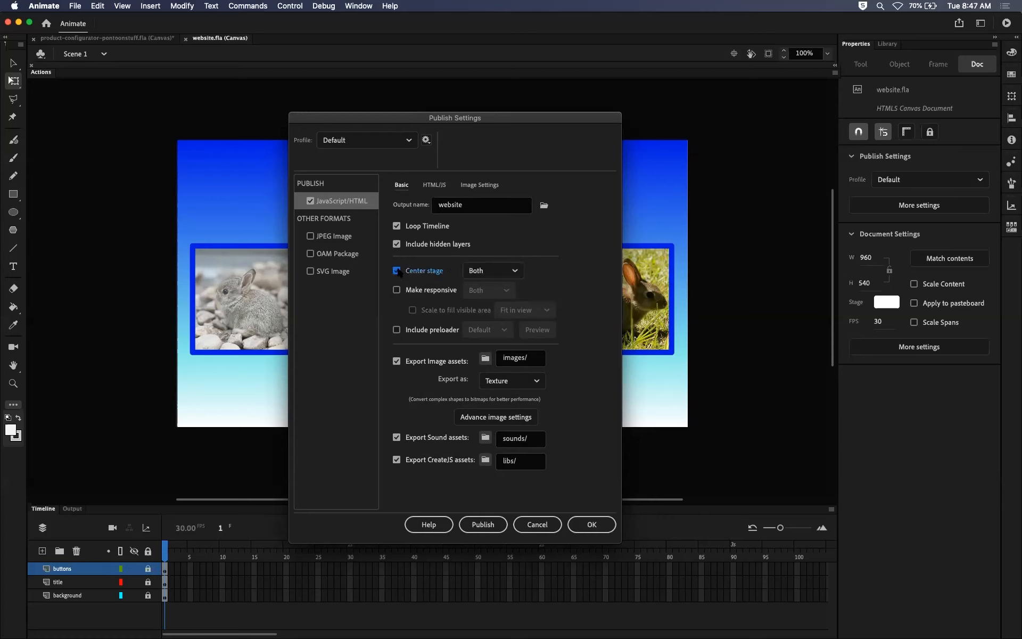
pyautogui.click(490, 271)
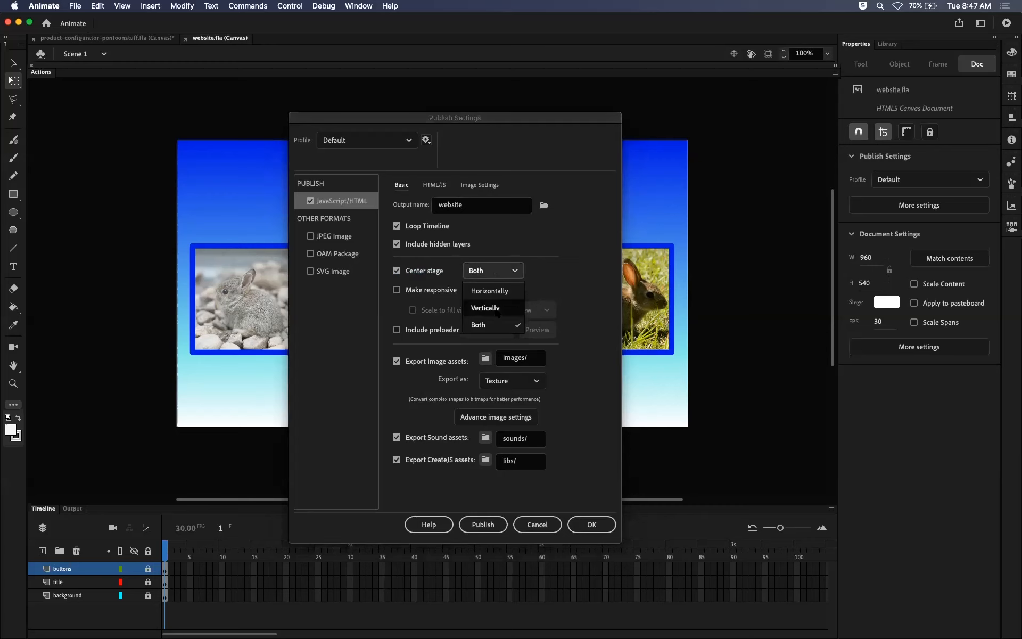
pyautogui.click(505, 290)
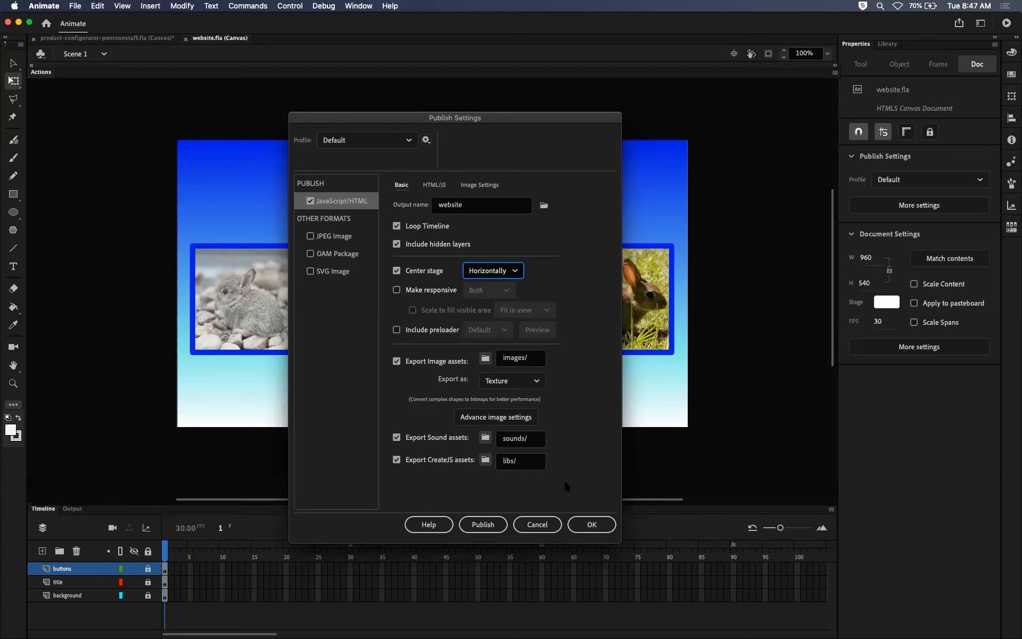
pyautogui.click(596, 522)
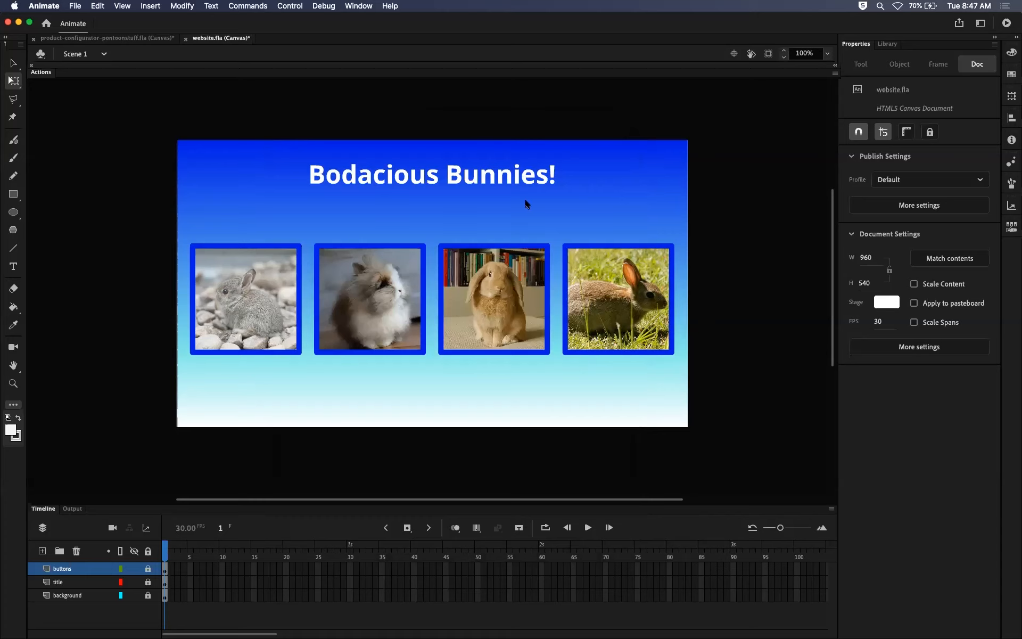
# Test the movie in Chrome, resize the browser window to check the horizontal centering, and return to Animate.
pyautogui.press('super+Return')
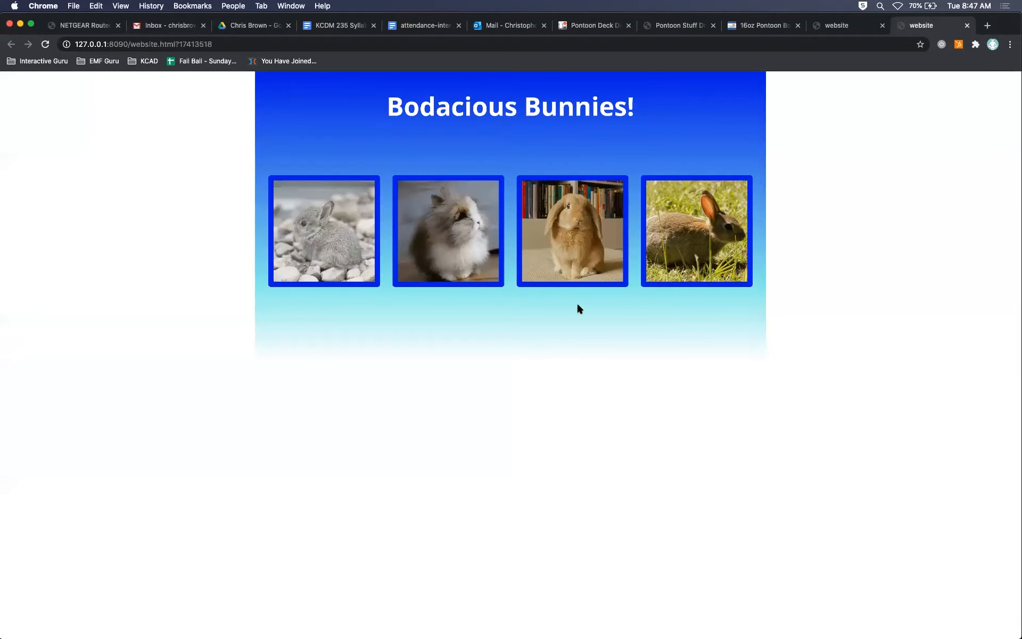
pyautogui.moveTo(1016, 634); pyautogui.dragTo(1021, 592)
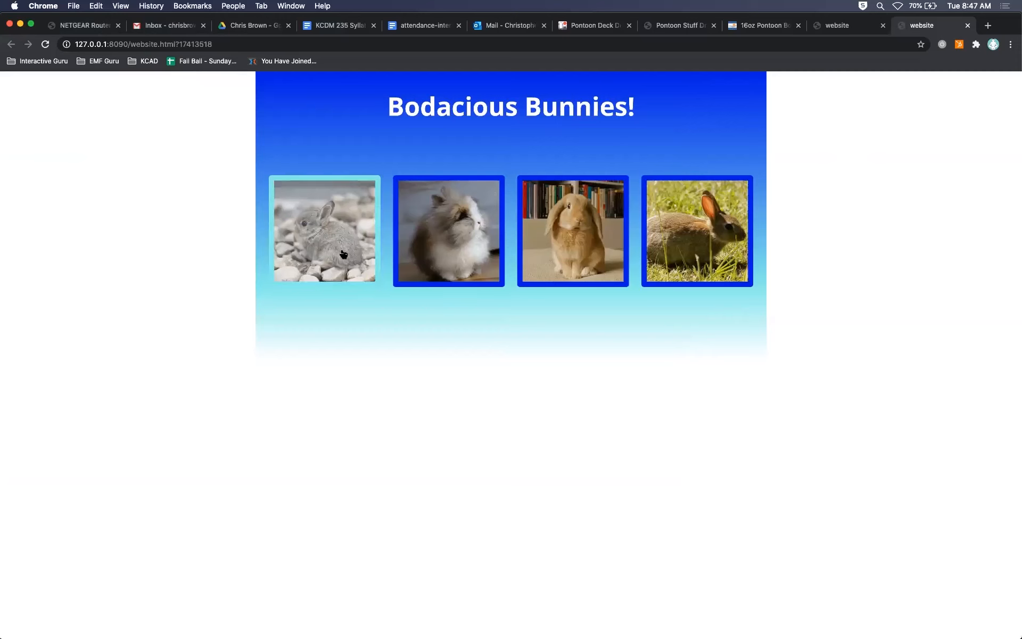
pyautogui.press('super+Tab')
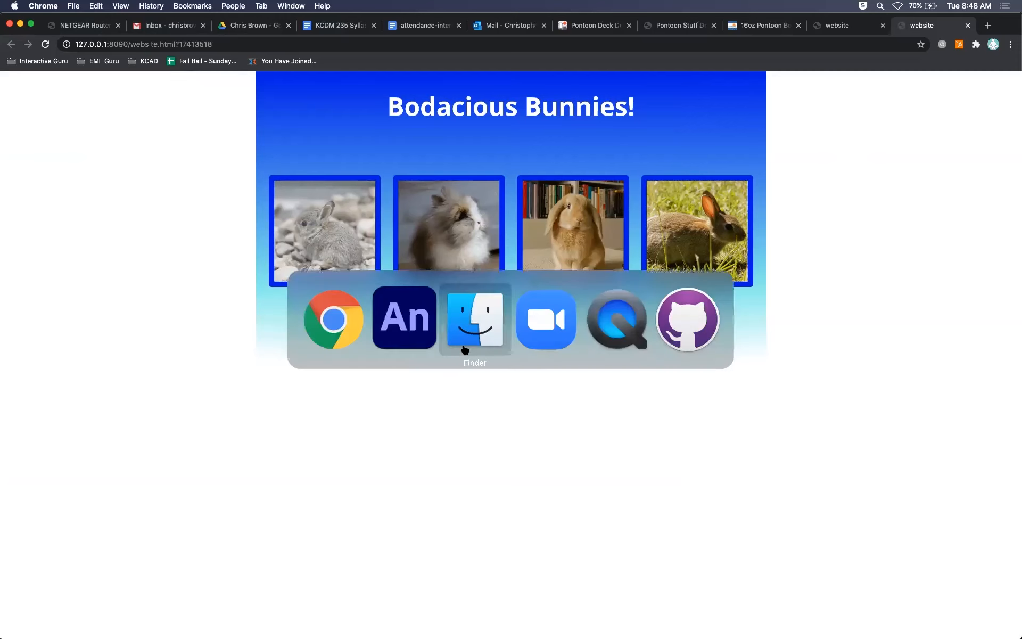
pyautogui.click(405, 319)
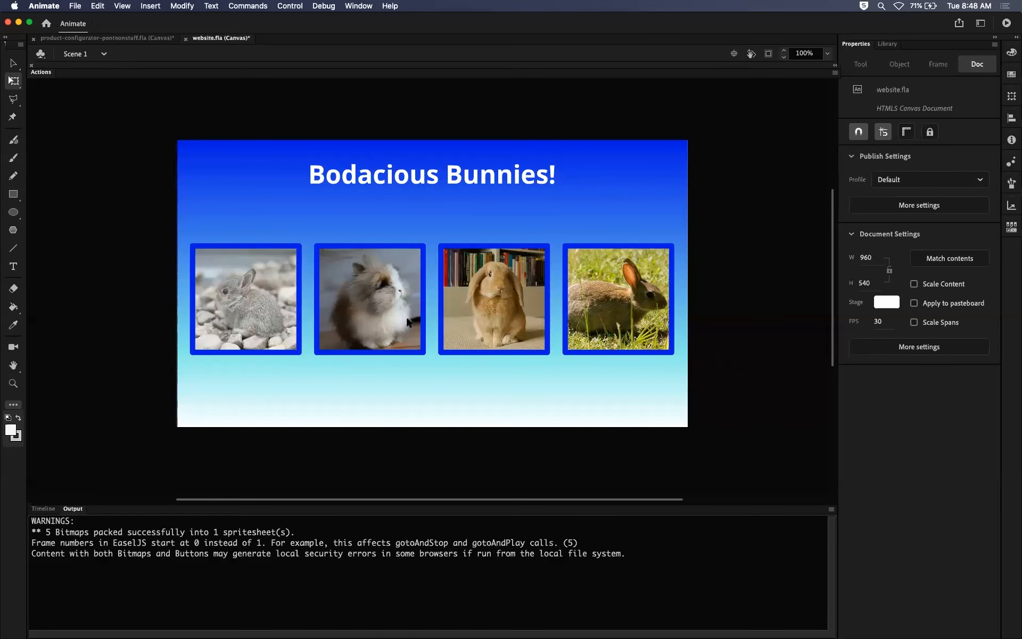
# Change the Center stage publish option to Vertically and accept the settings.
pyautogui.click(909, 205)
pyautogui.moveTo(497, 110)
pyautogui.mouseDown()
pyautogui.moveTo(482, 120)
pyautogui.moveTo(501, 96)
pyautogui.mouseUp()
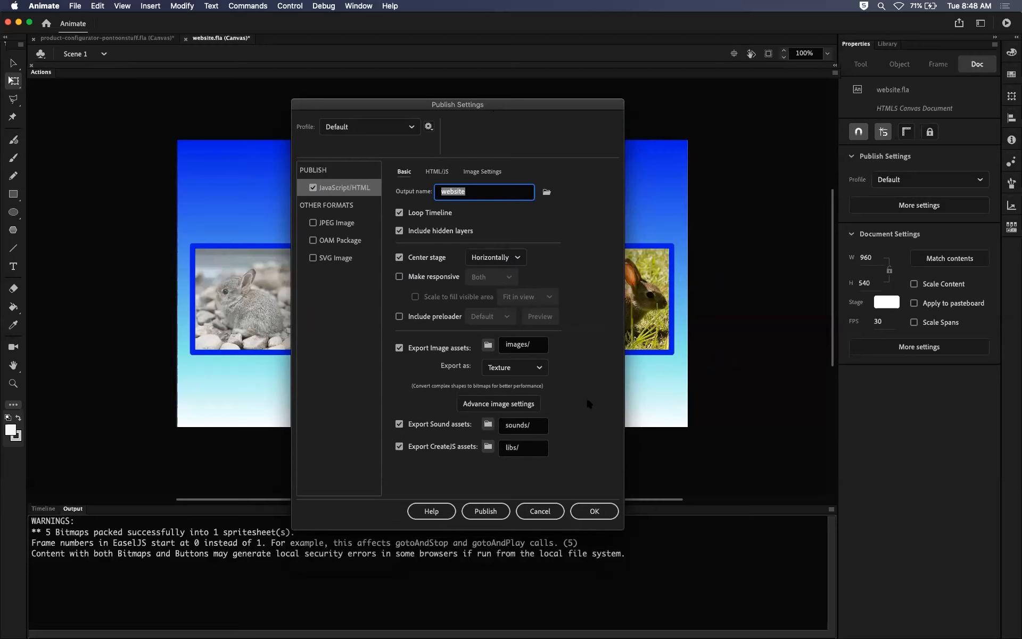
pyautogui.click(500, 261)
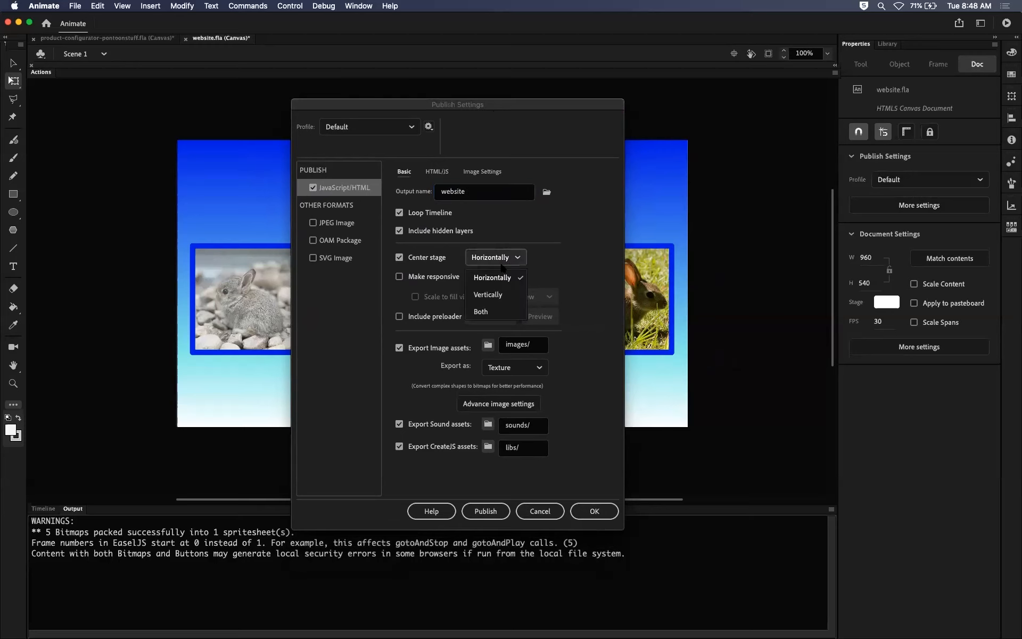
pyautogui.click(490, 295)
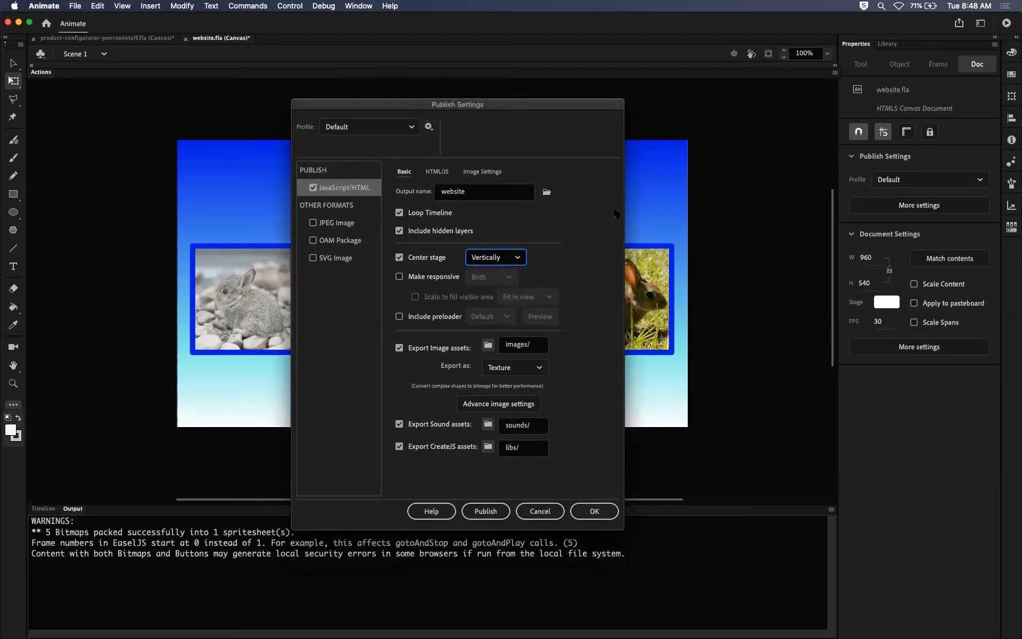
pyautogui.click(598, 510)
# Test the movie in Chrome to check the vertical centering against the browser window, and return to Animate.
pyautogui.press('super+Return')
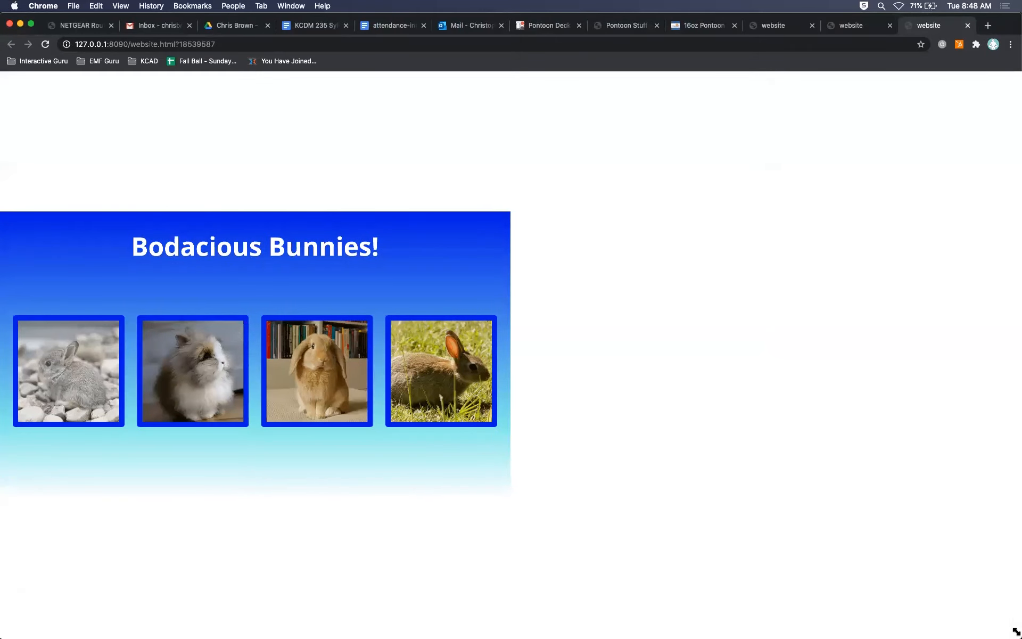
pyautogui.moveTo(1017, 633)
pyautogui.mouseDown()
pyautogui.moveTo(1009, 436)
pyautogui.moveTo(1019, 634)
pyautogui.moveTo(994, 542)
pyautogui.moveTo(1019, 578)
pyautogui.moveTo(1015, 633)
pyautogui.mouseUp()
pyautogui.press('super+Tab')
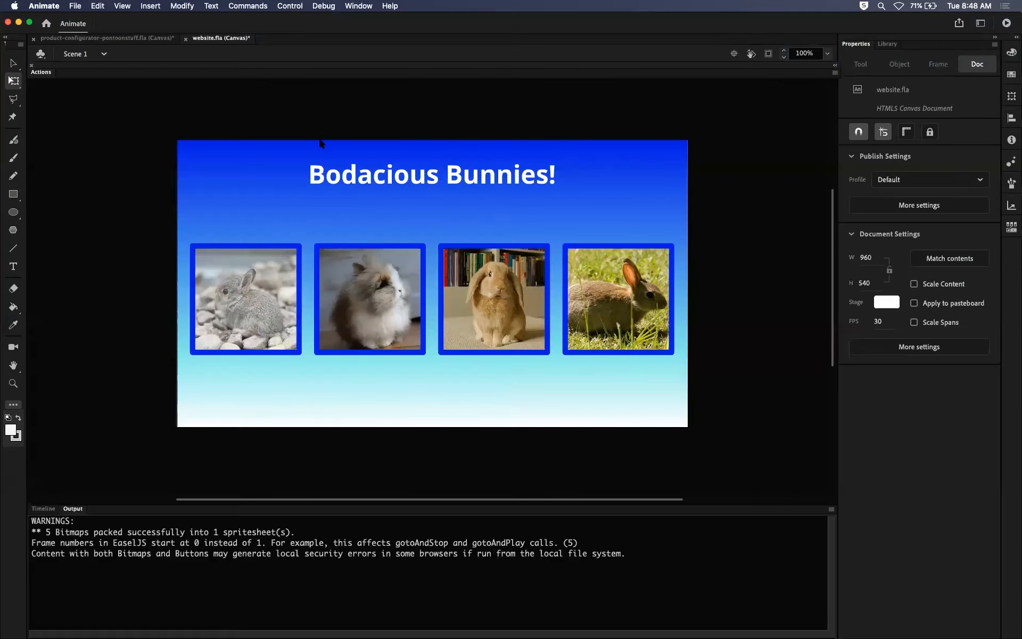
# Set the Center stage publish option to Both and accept the settings.
pyautogui.press('super+Tab')
pyautogui.click(344, 318)
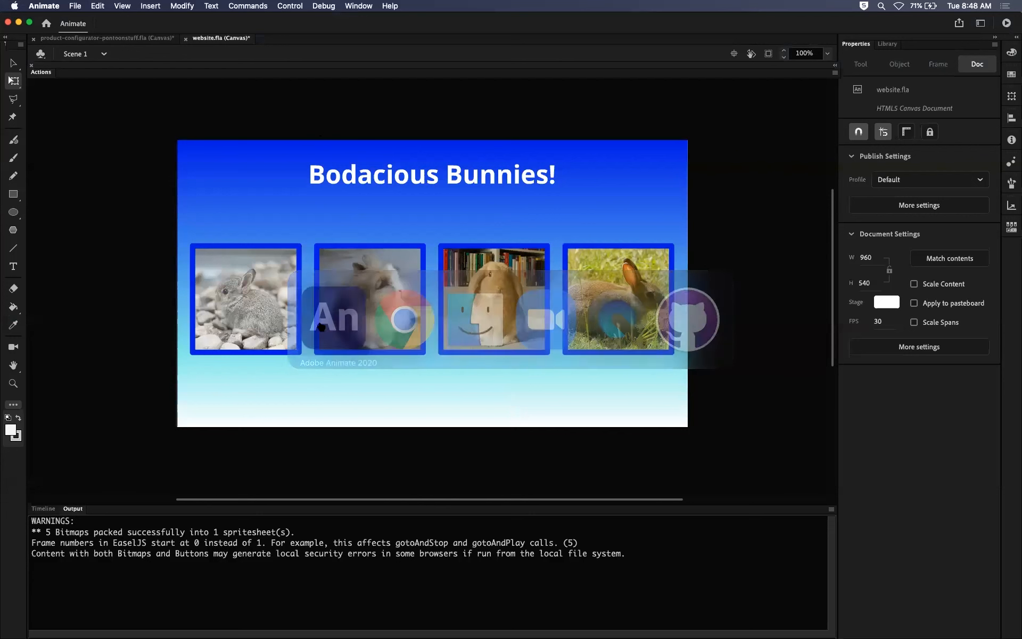
pyautogui.click(893, 209)
pyautogui.click(478, 261)
pyautogui.click(480, 311)
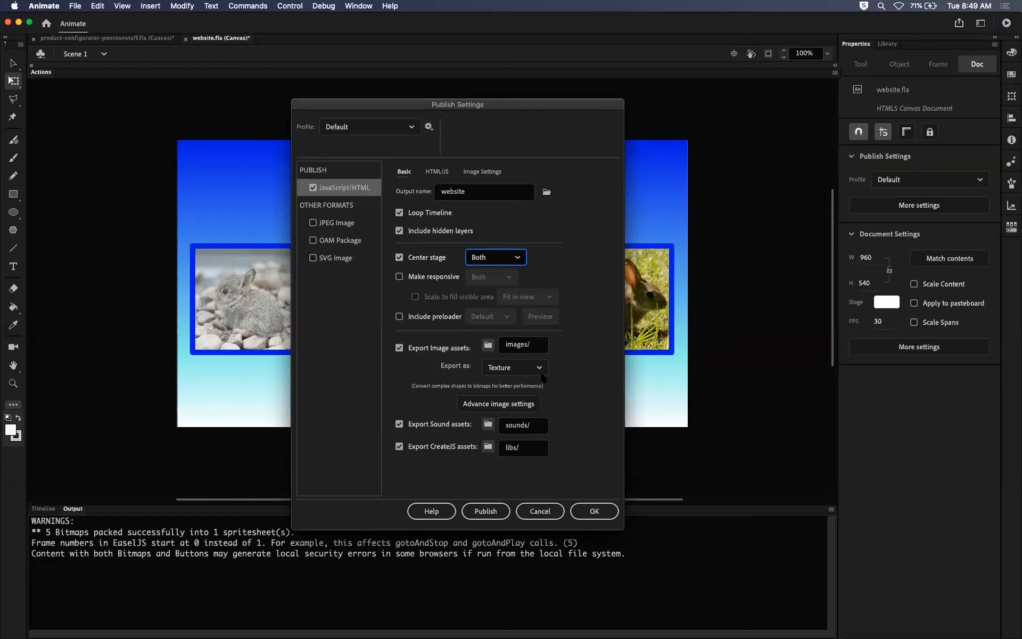
pyautogui.click(594, 512)
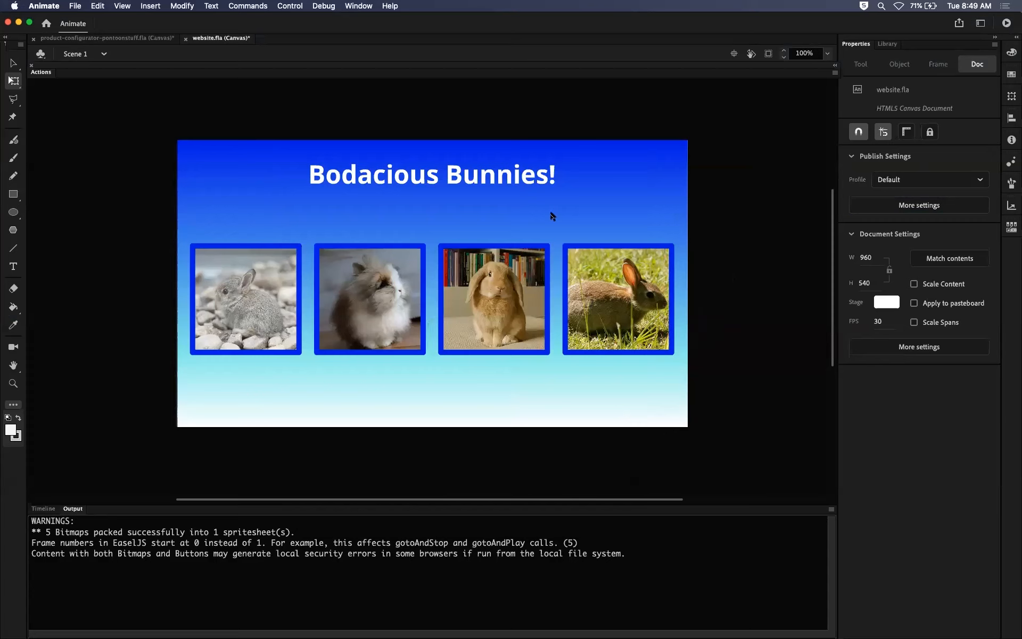
# Test the movie in Chrome, then inspect the published website.html and website.js files in the Website folder in Finder.
pyautogui.press('super+Return')
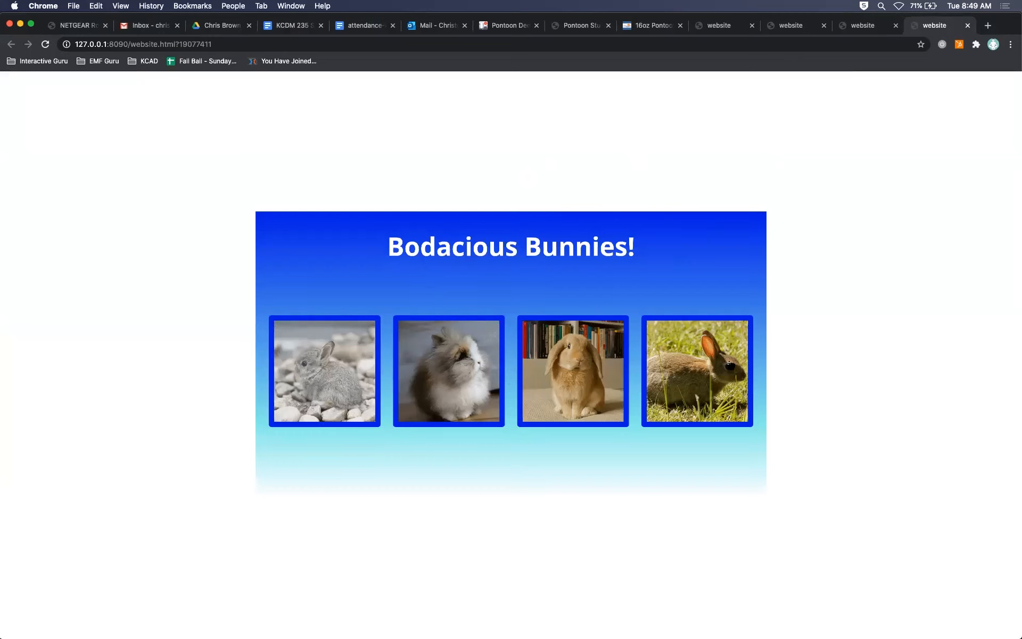
pyautogui.click(36, 618)
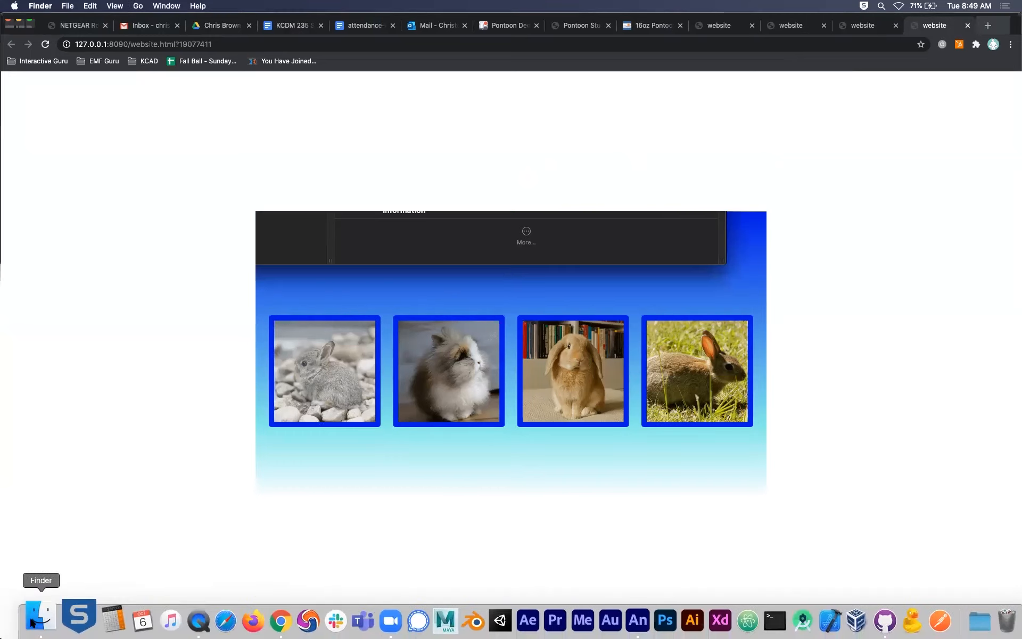
pyautogui.click(254, 108)
pyautogui.click(261, 85)
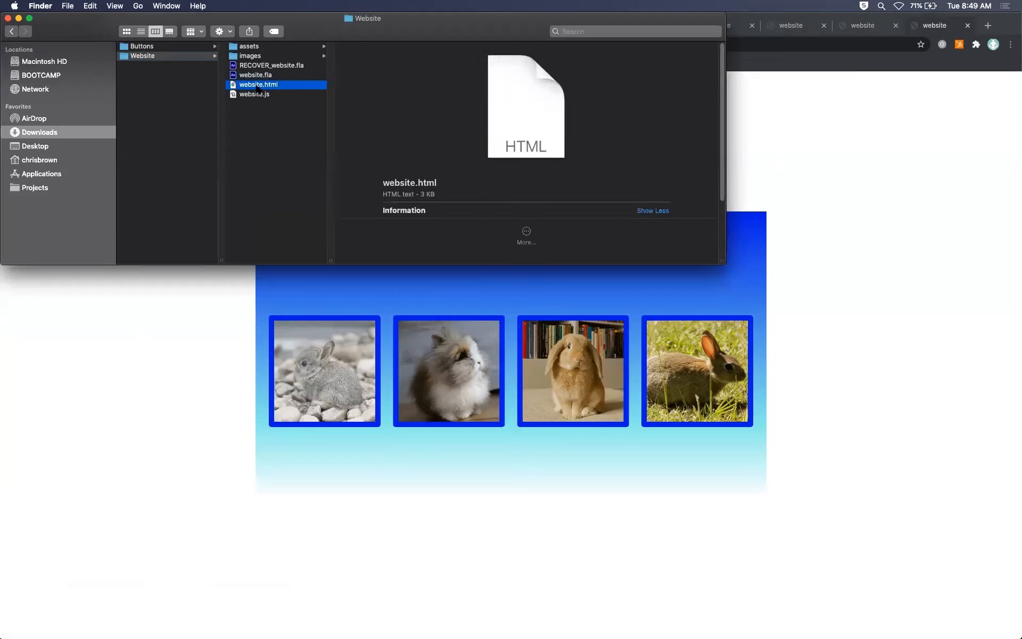
pyautogui.click(262, 95)
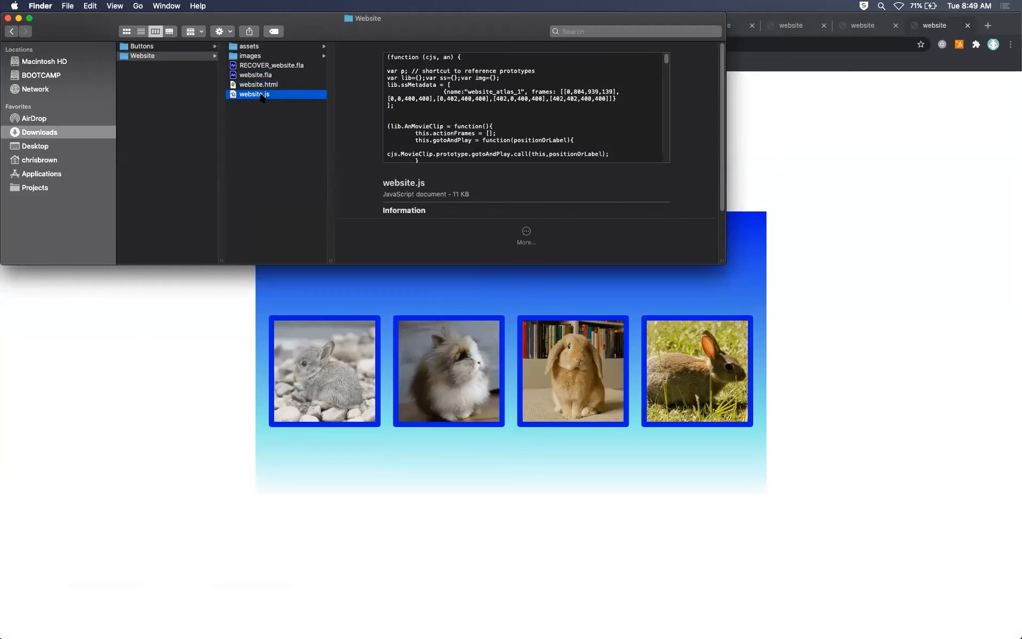
# Return to Animate and display the Timeline of the website document.
pyautogui.press('super+Tab')
pyautogui.press('super+Tab')
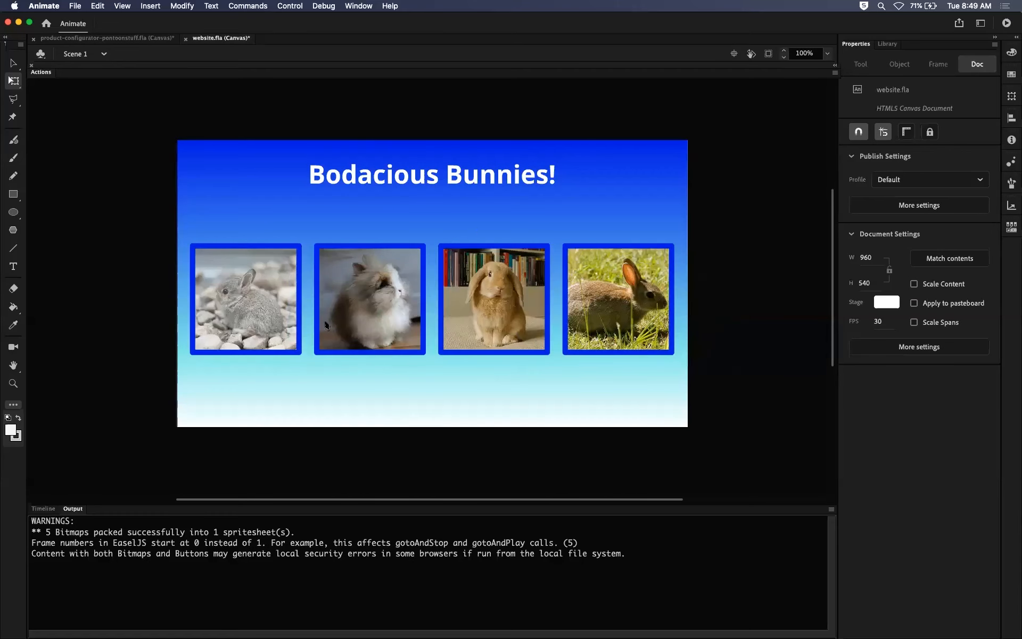
pyautogui.click(43, 508)
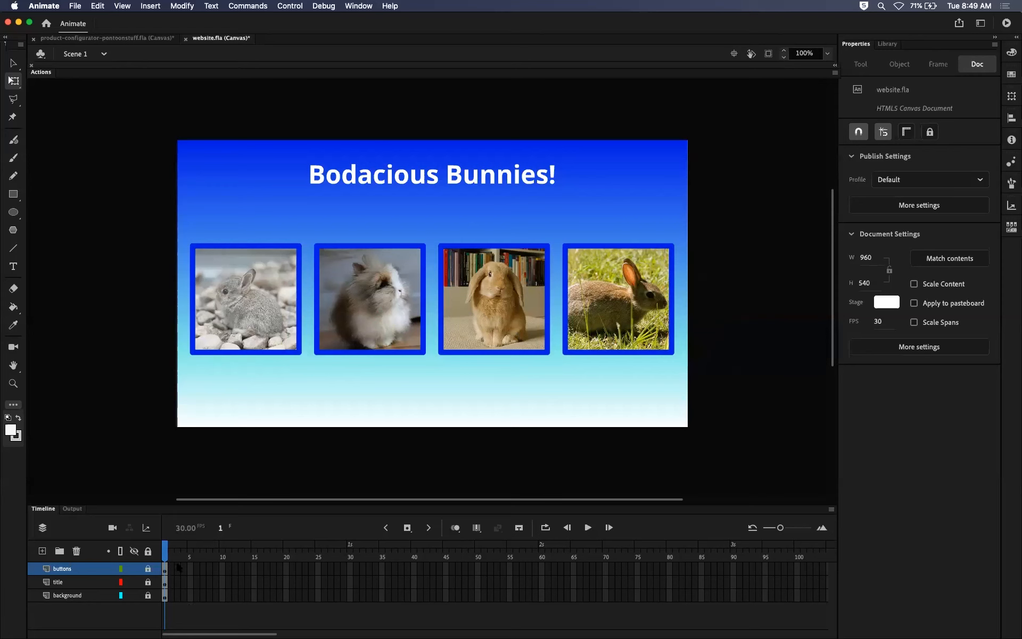
# Switch to Finder and open the published website.html file in the Atom editor.
pyautogui.press('super+Tab')
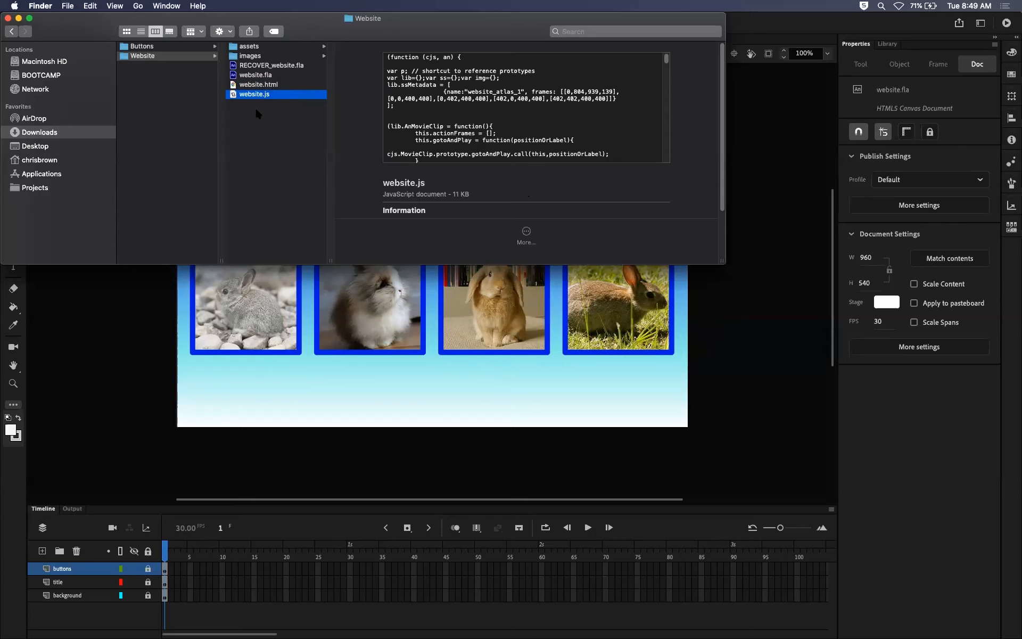
pyautogui.click(262, 85)
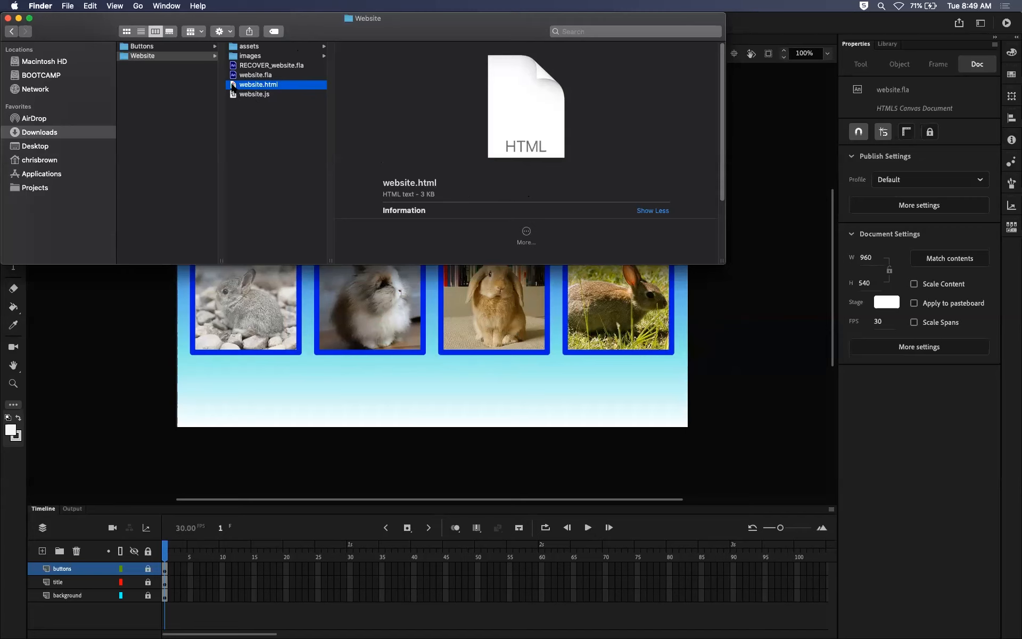
pyautogui.press('super+Tab')
pyautogui.press('super+Tab')
pyautogui.moveTo(250, 85); pyautogui.dragTo(728, 631)
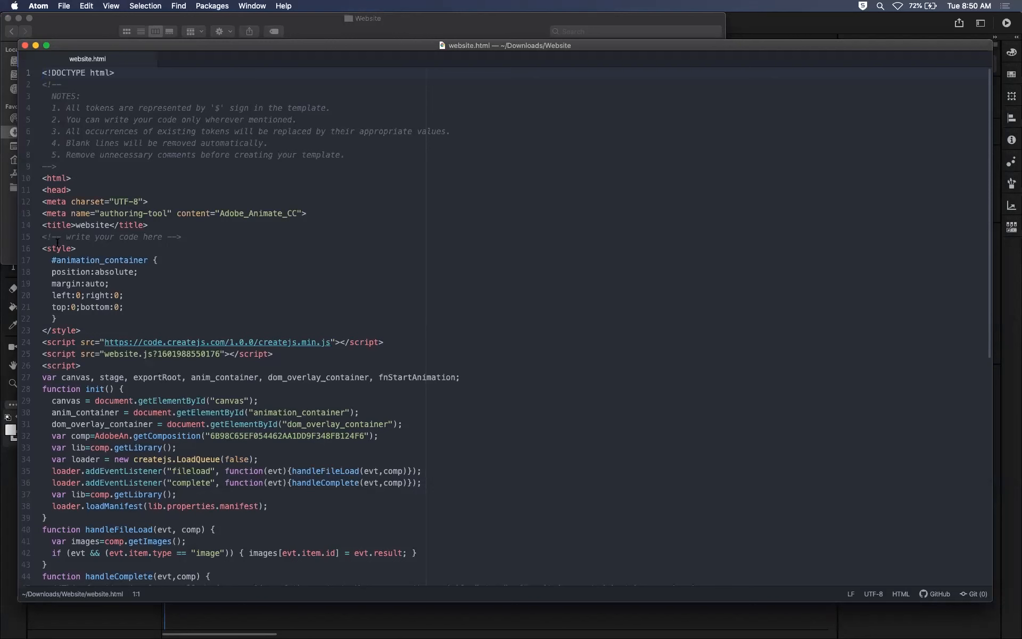
# Examine the style block for #animation_container in website.html by folding, unfolding and selecting it, then quit Atom.
pyautogui.click(36, 248)
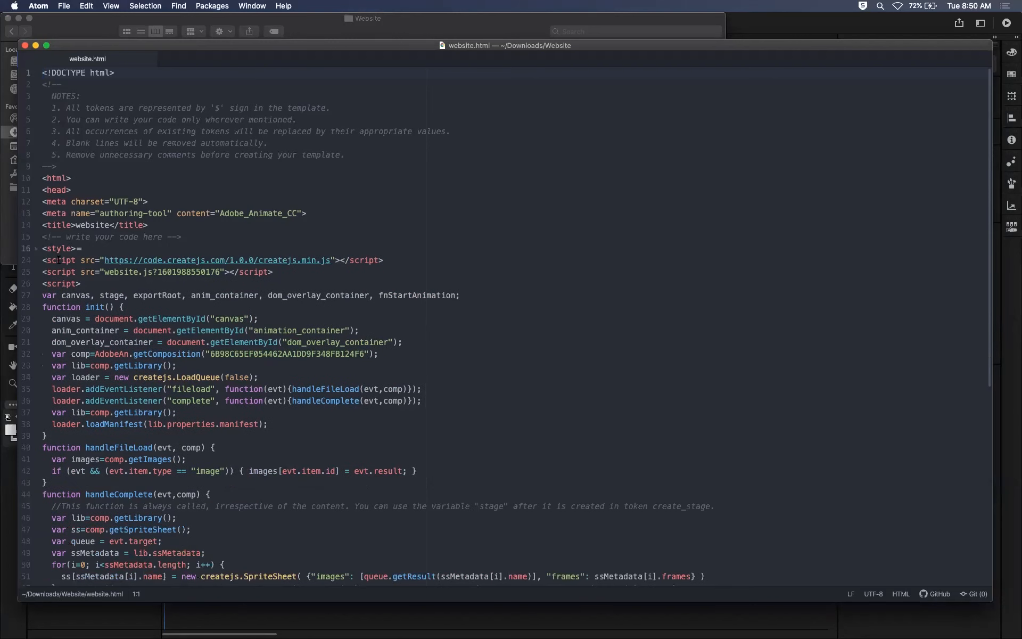
pyautogui.click(33, 248)
pyautogui.moveTo(87, 330); pyautogui.dragTo(43, 250)
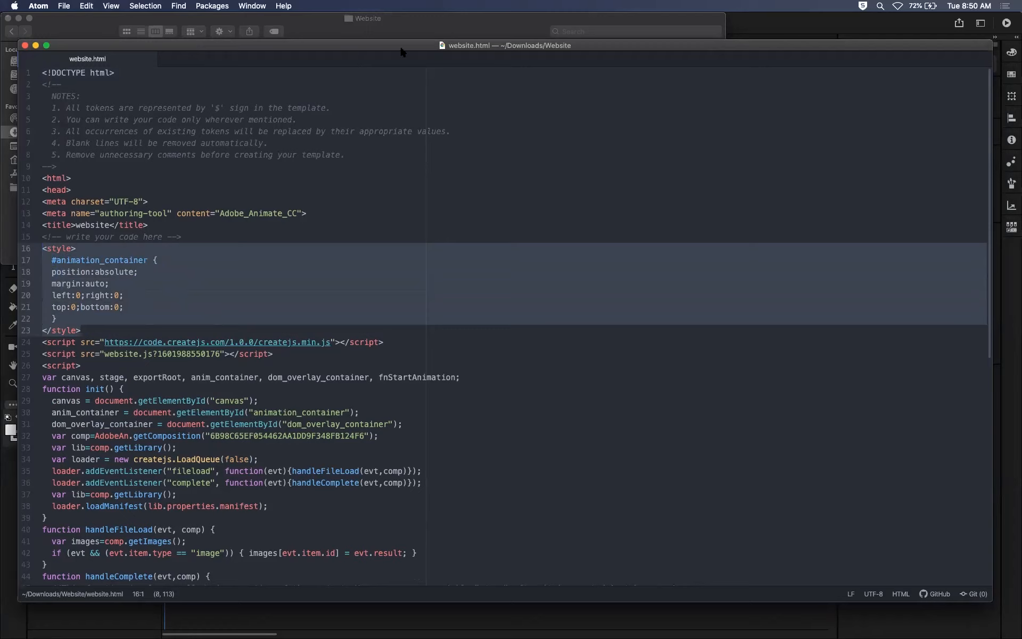
pyautogui.moveTo(400, 47); pyautogui.dragTo(398, 44)
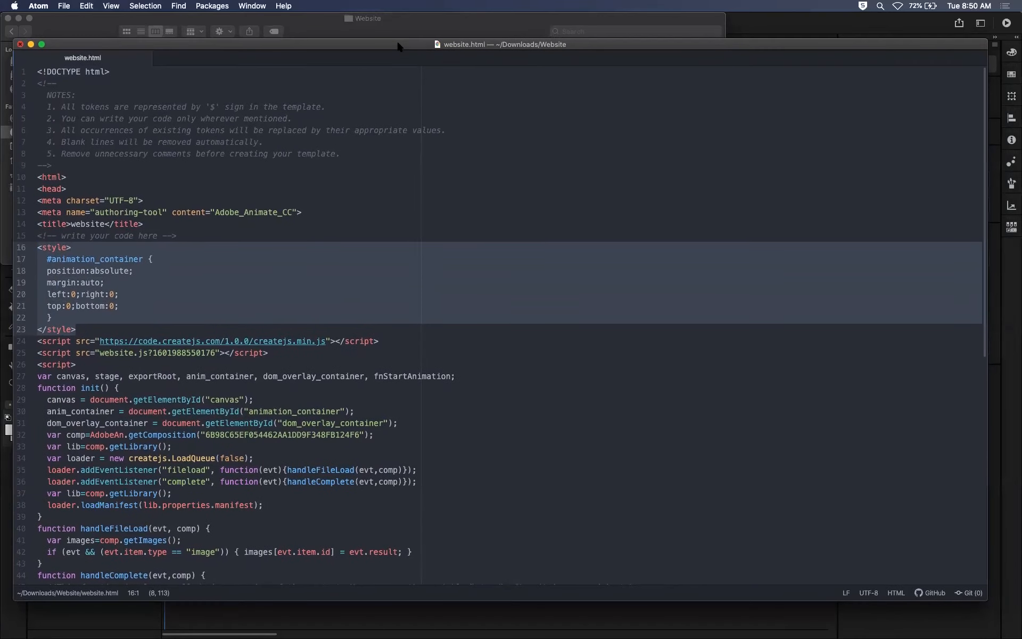
pyautogui.press('super+q')
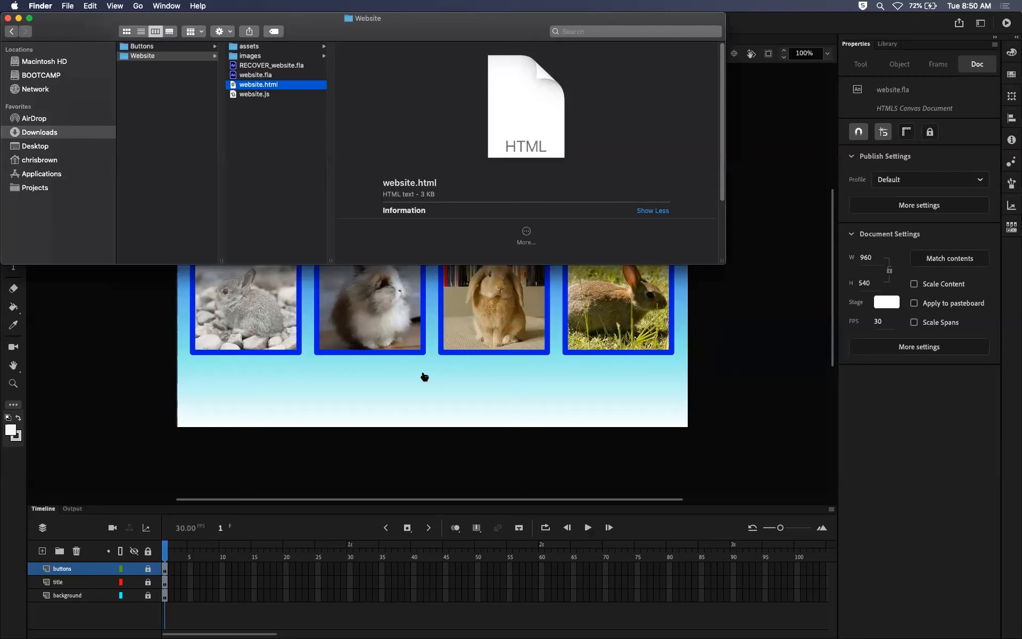
# Return to Animate and enable Make responsive in the publish settings, keeping the Both option.
pyautogui.press('super+Tab')
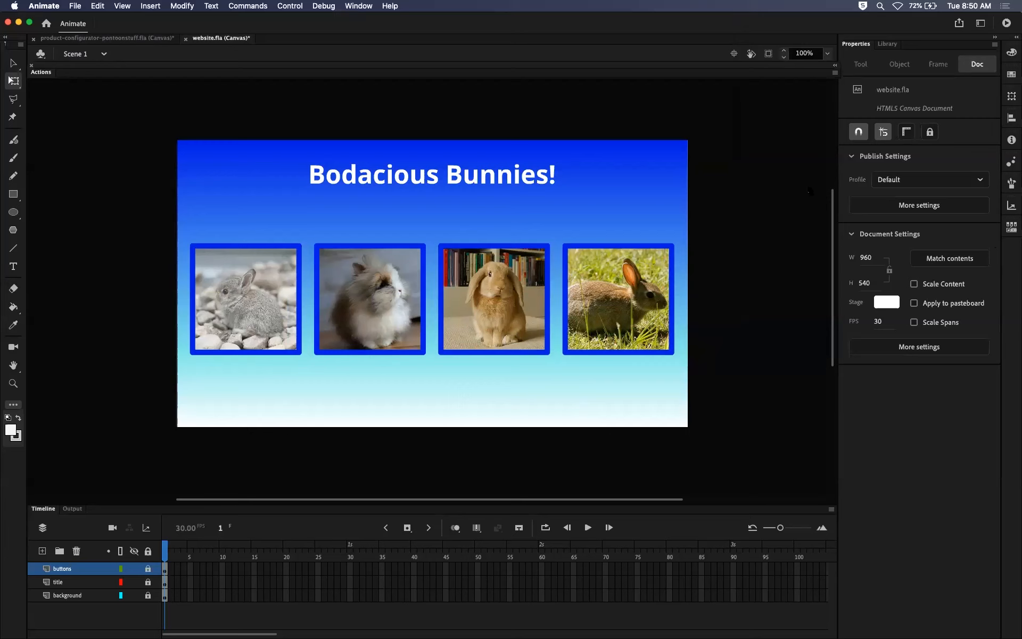
pyautogui.click(883, 207)
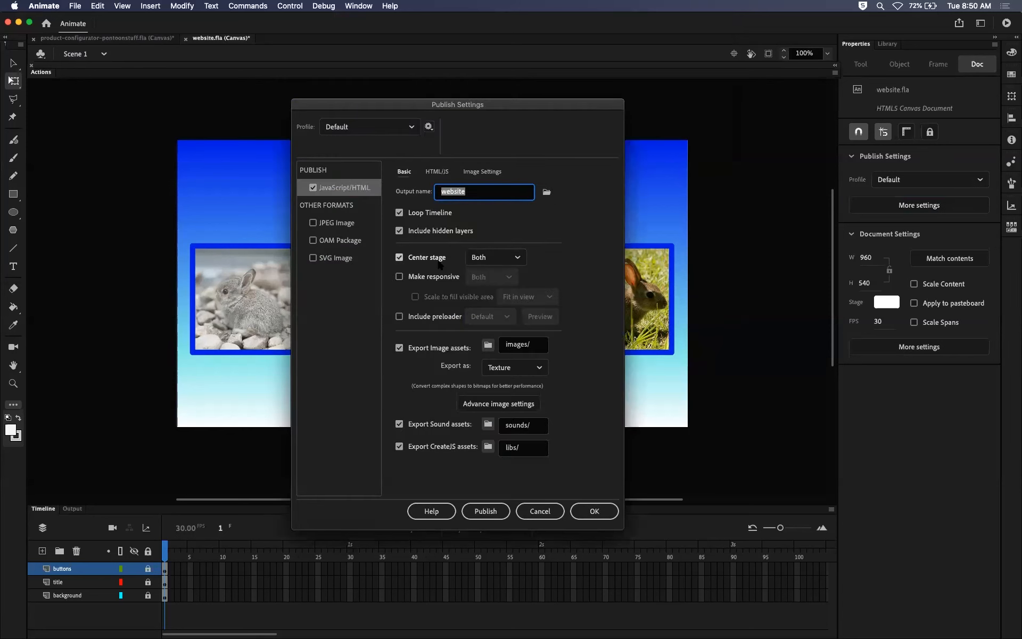
pyautogui.click(399, 277)
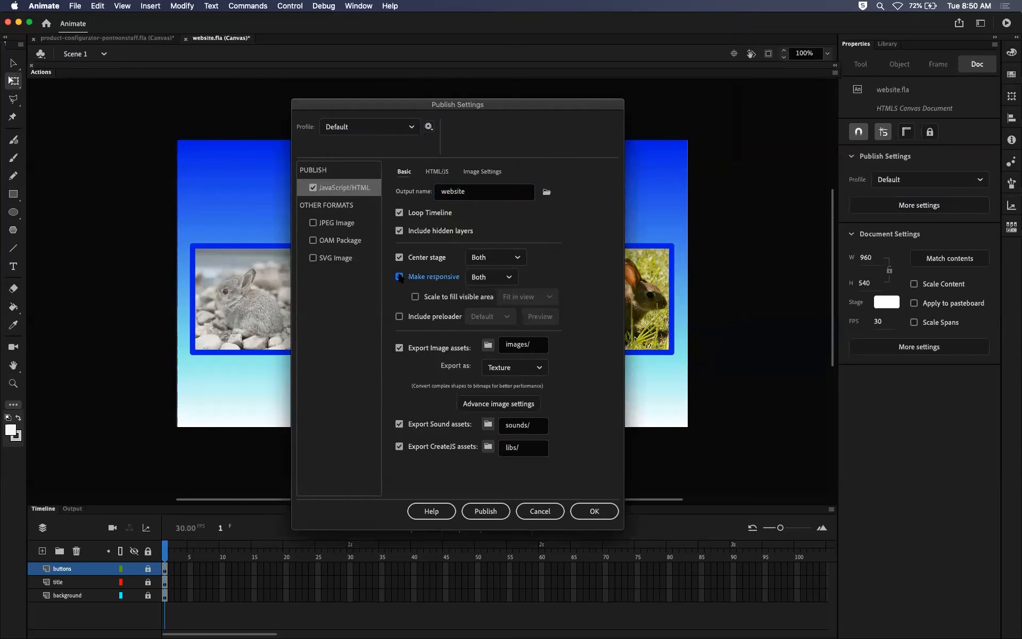
pyautogui.click(502, 281)
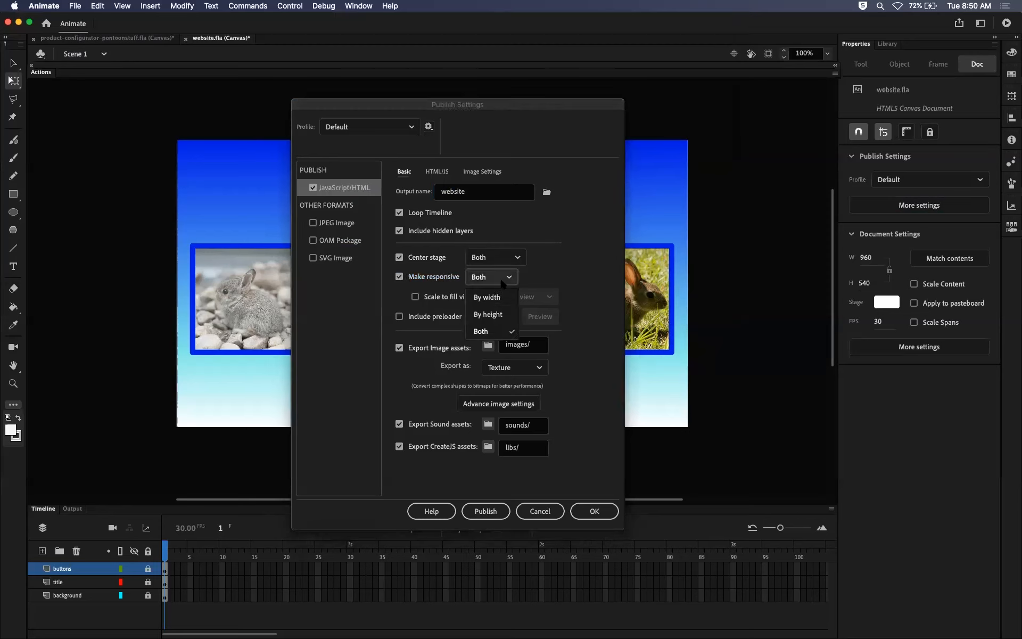
pyautogui.click(576, 247)
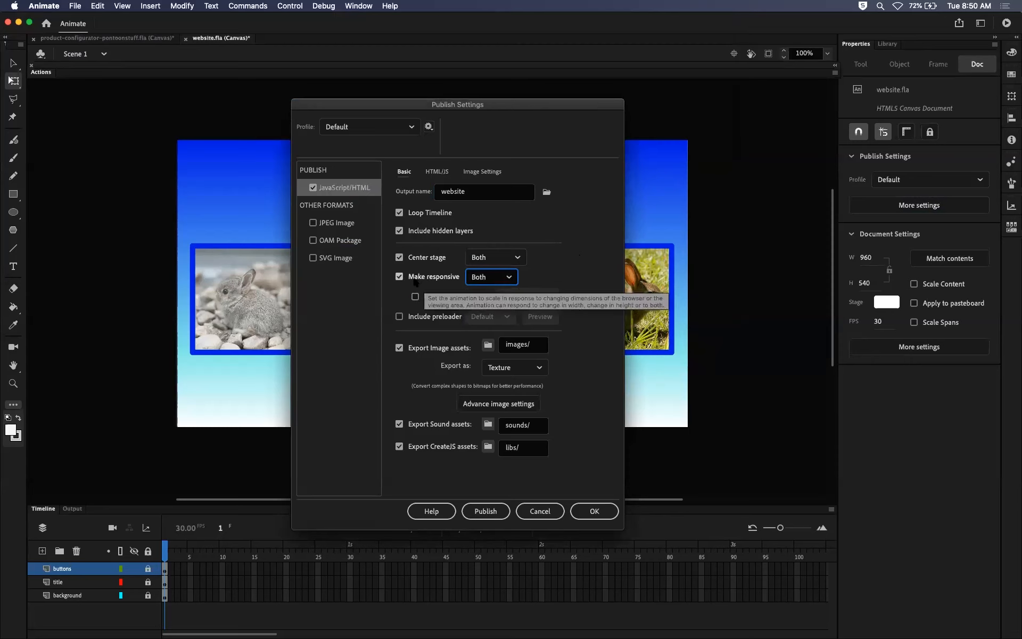
# Switch to Chrome, shrink the window to check how the published page overflows and scrolls, and restore the window size.
pyautogui.press('super+Tab')
pyautogui.press('super+Tab')
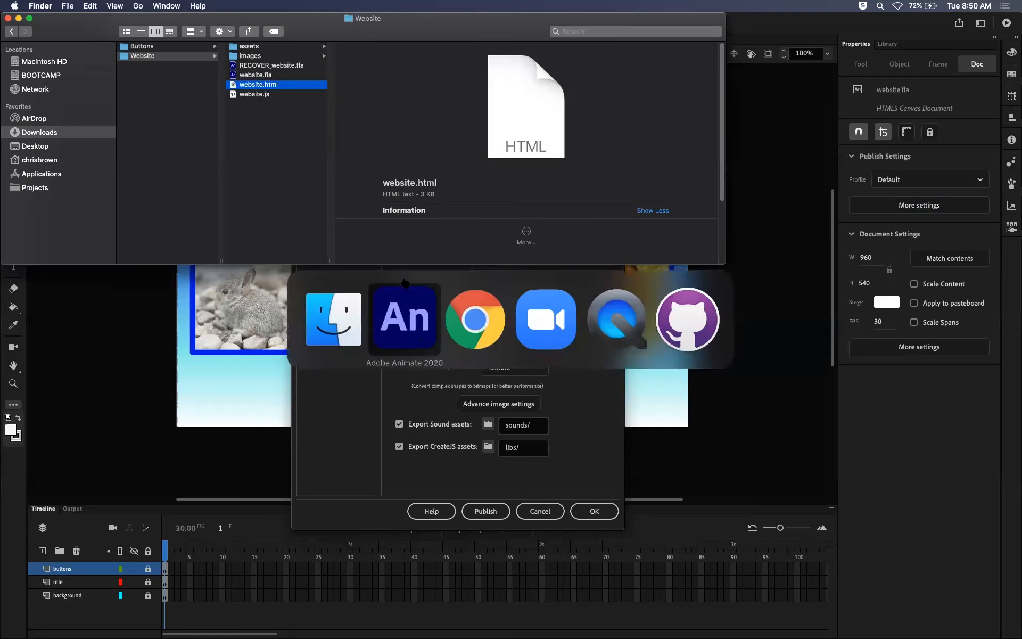
pyautogui.click(465, 340)
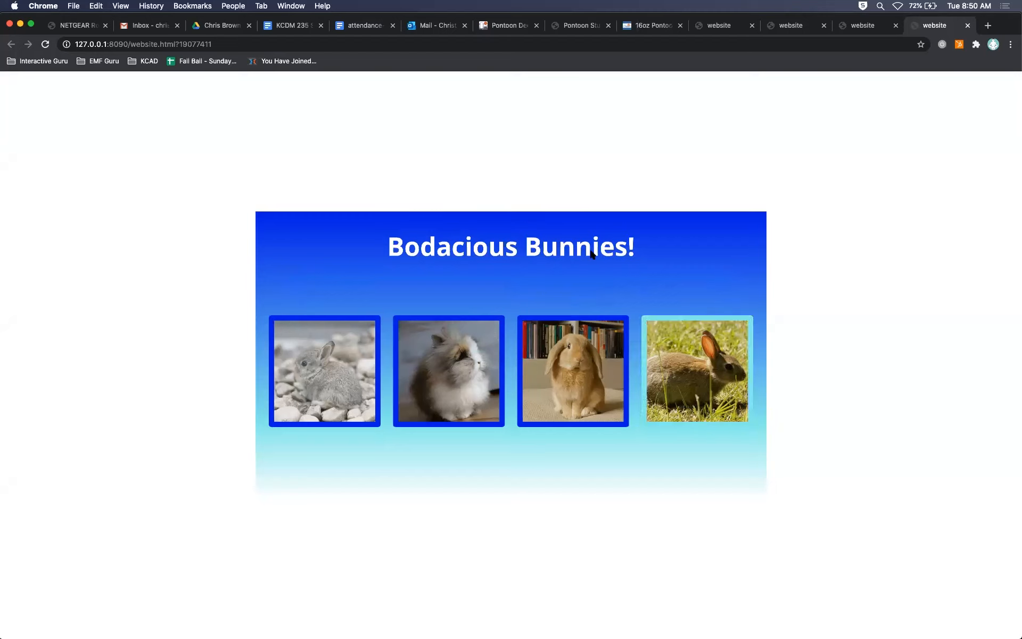
pyautogui.moveTo(1016, 634); pyautogui.dragTo(329, 310)
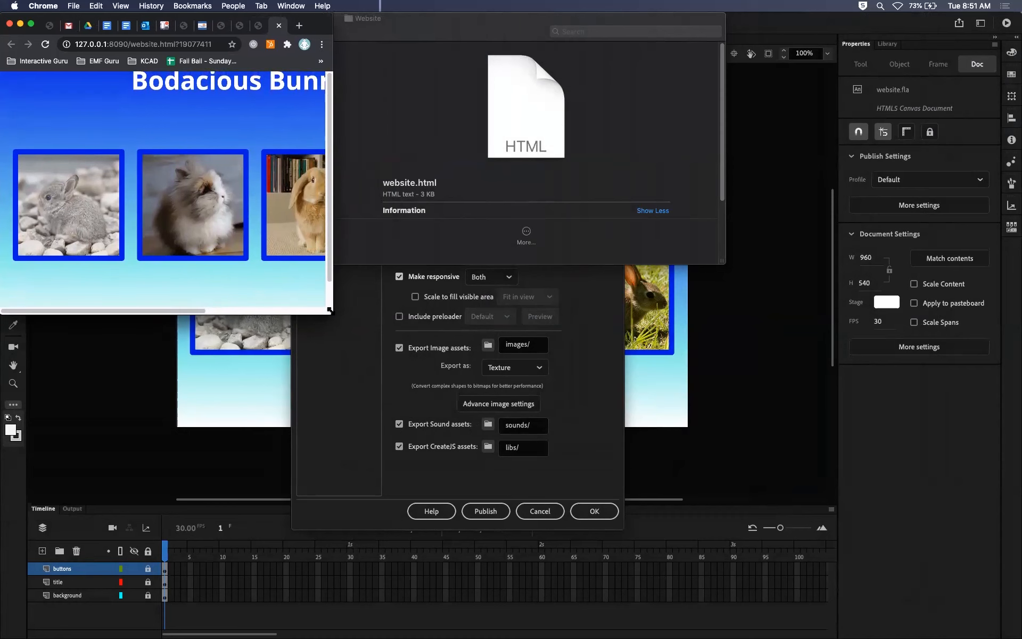
pyautogui.moveTo(193, 310); pyautogui.dragTo(153, 307)
pyautogui.moveTo(329, 215)
pyautogui.mouseDown()
pyautogui.moveTo(336, 244)
pyautogui.moveTo(342, 209)
pyautogui.mouseUp()
pyautogui.moveTo(206, 310); pyautogui.dragTo(177, 301)
pyautogui.moveTo(327, 313); pyautogui.dragTo(1015, 632)
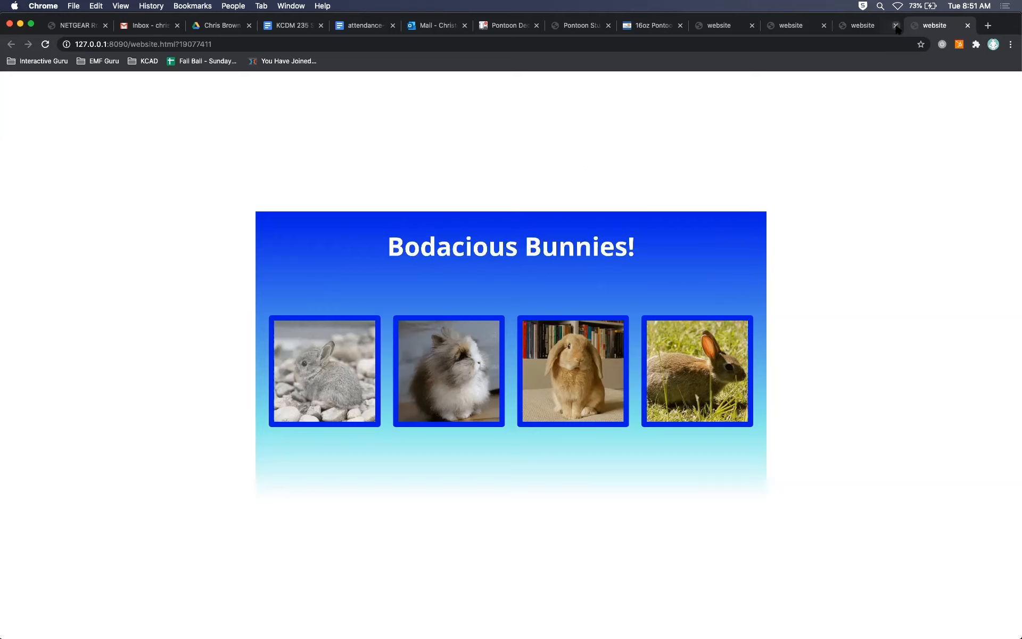
# Close the three surplus website test tabs in Chrome and return to Animate's publish settings.
pyautogui.press('super+w')
pyautogui.click(823, 25)
pyautogui.click(823, 25)
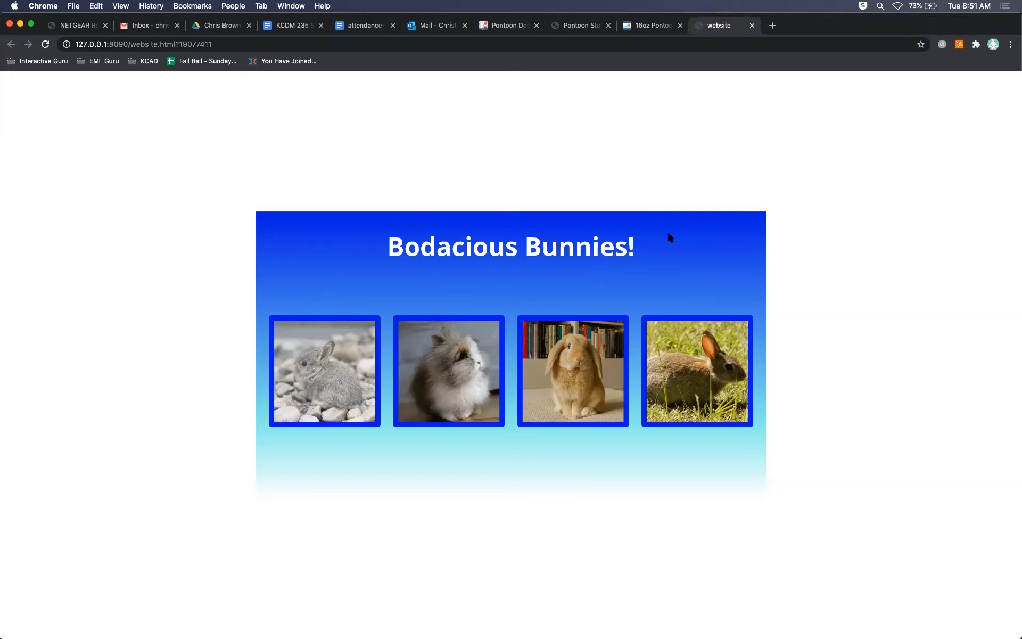
pyautogui.press('super+Tab')
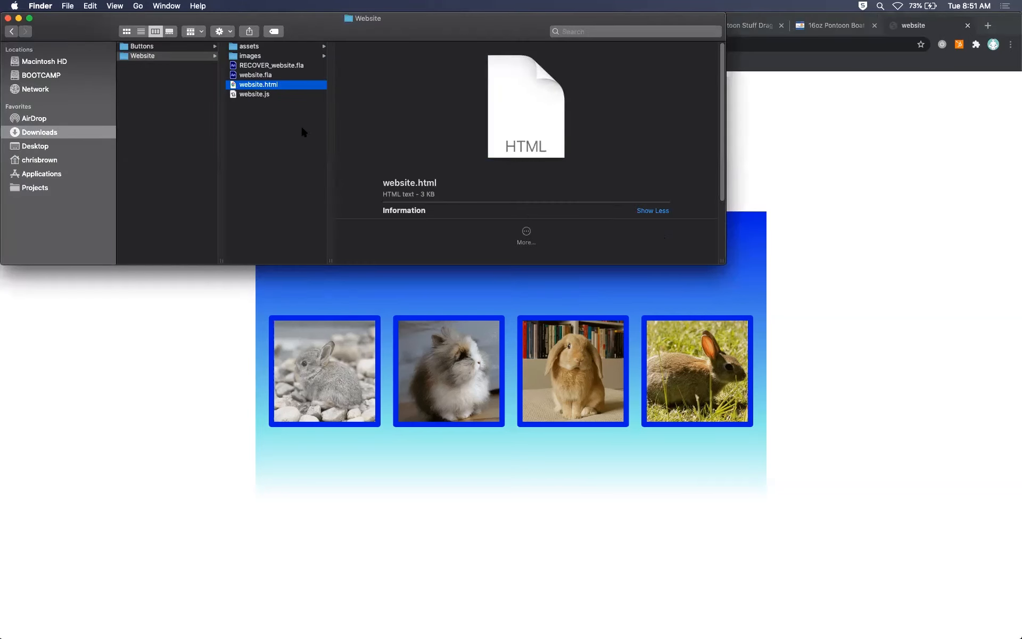
pyautogui.press('super+Tab')
pyautogui.press('super+Tab')
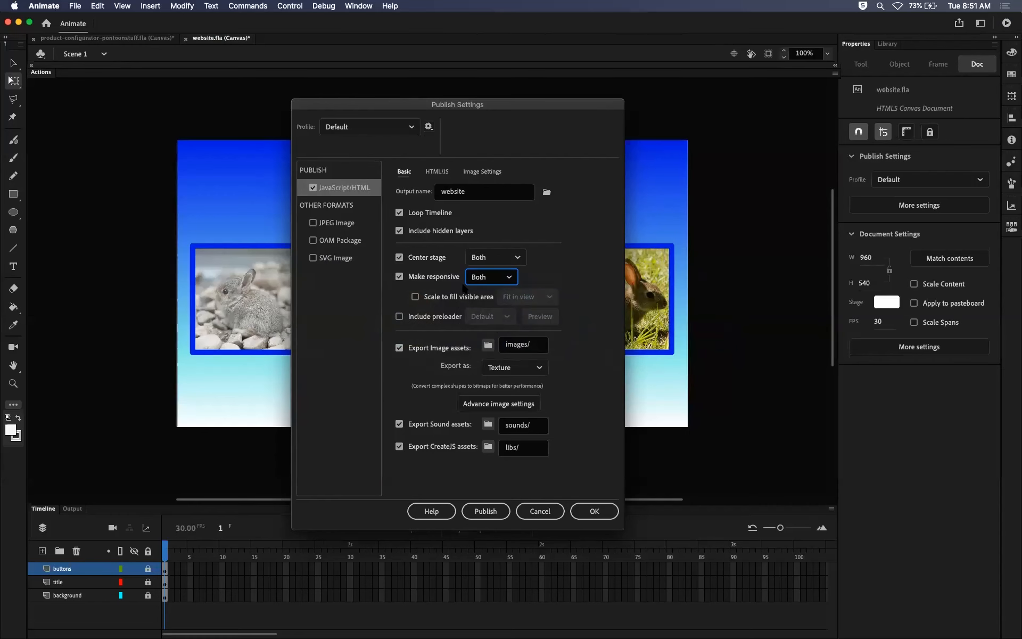
# Toggle Make responsive off and back on, and accept the publish settings.
pyautogui.click(403, 277)
pyautogui.click(403, 278)
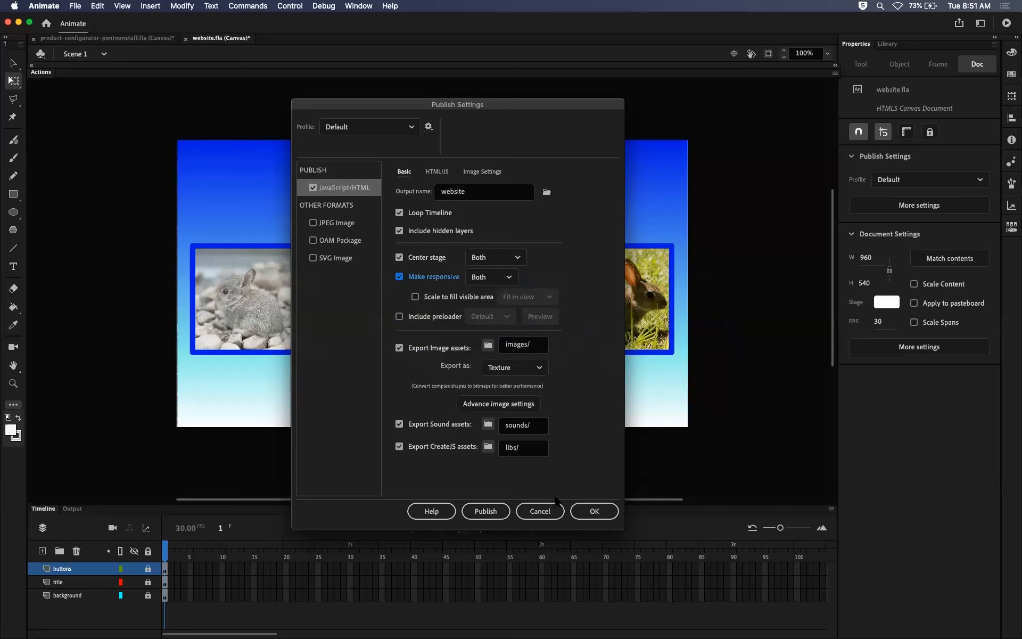
pyautogui.click(596, 511)
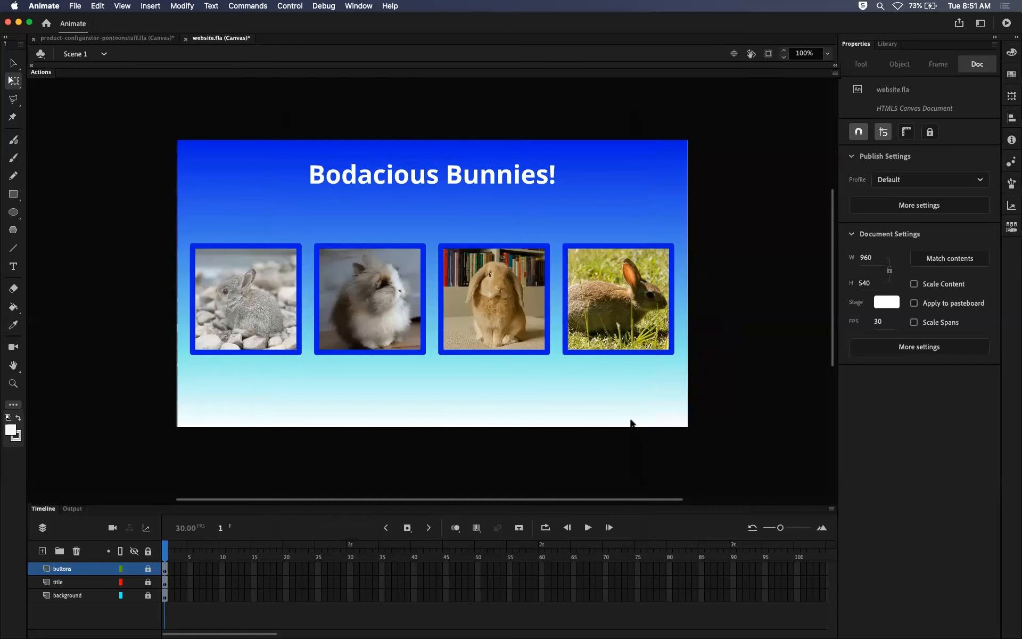
# Test the movie in Chrome, close the older website tab, and shrink the browser window to check the responsive scaling.
pyautogui.press('super+Return')
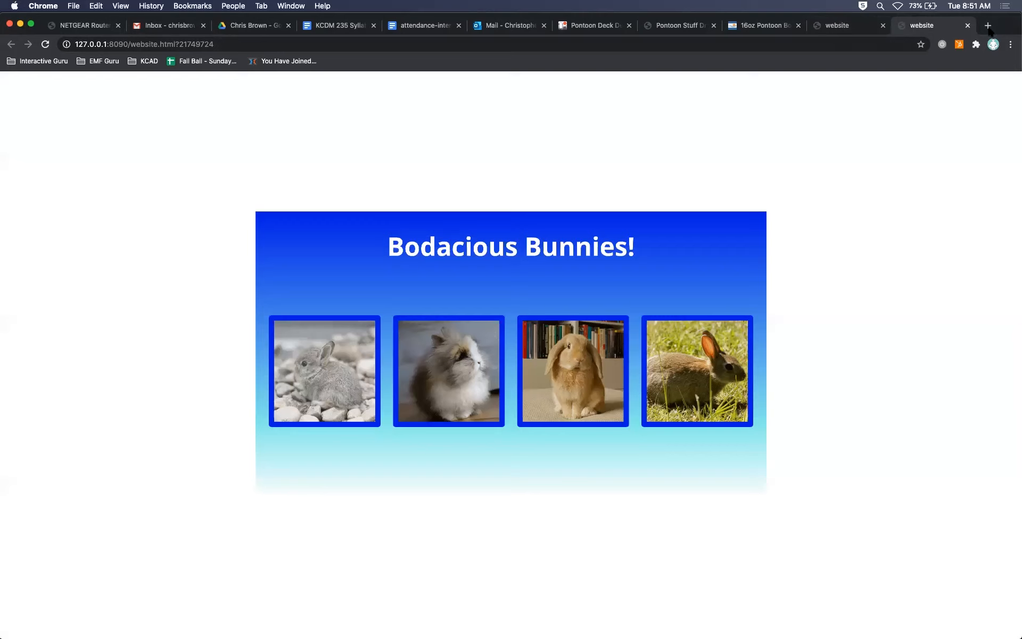
pyautogui.click(879, 28)
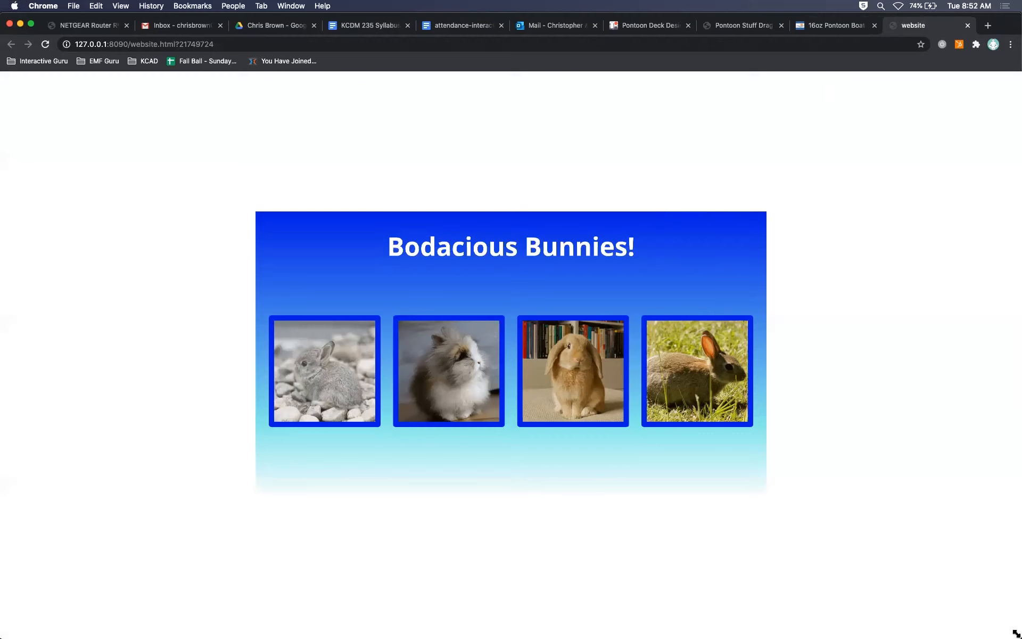
pyautogui.moveTo(1017, 634); pyautogui.dragTo(448, 355)
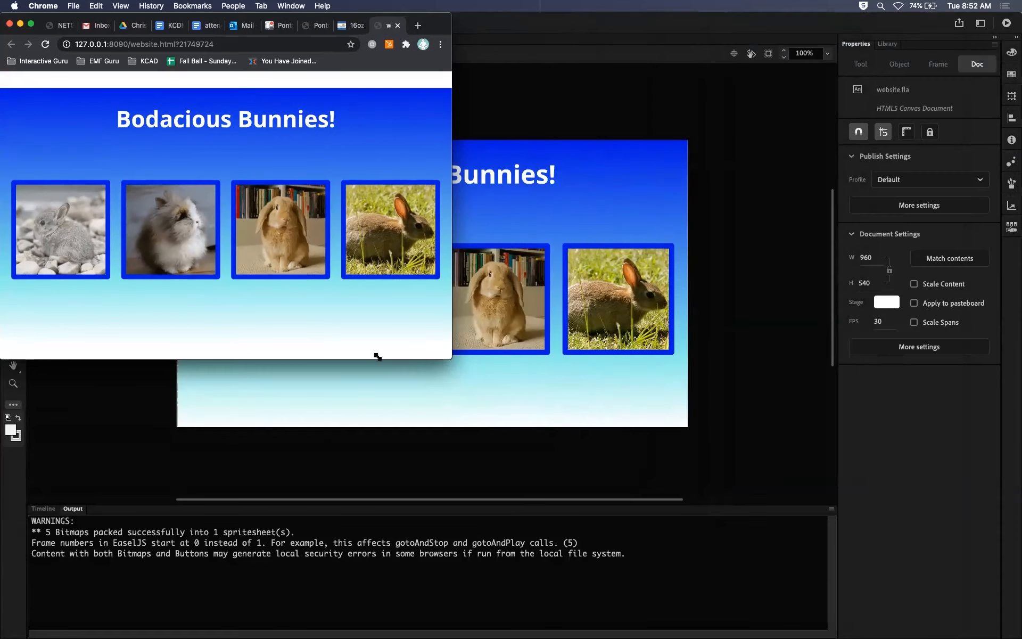
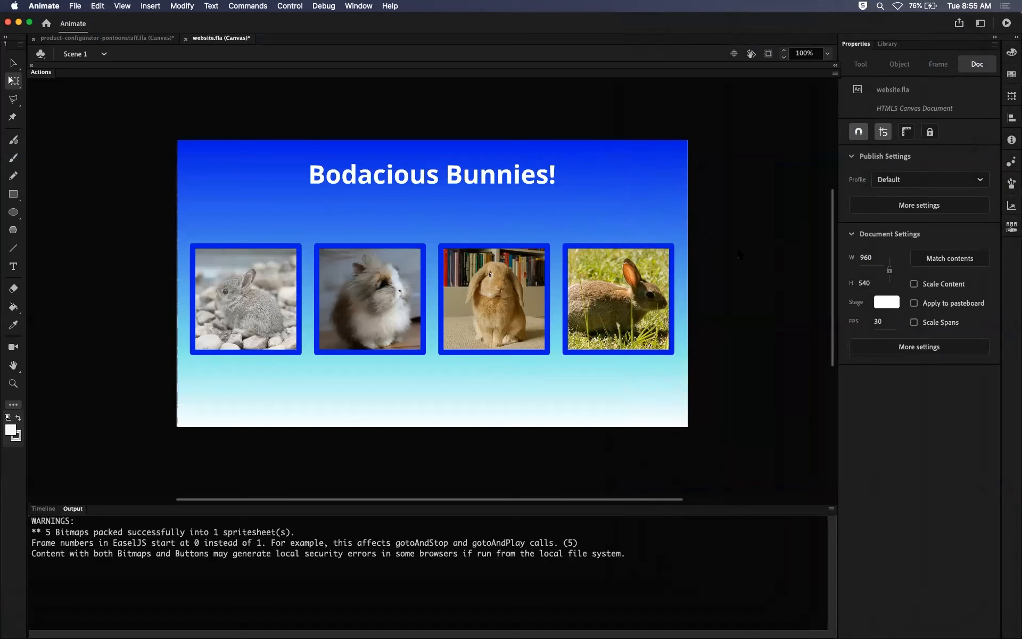
# Keep Fit in view for scaling to the visible area in the publish settings, and switch to Chrome to enlarge the window.
pyautogui.click(931, 206)
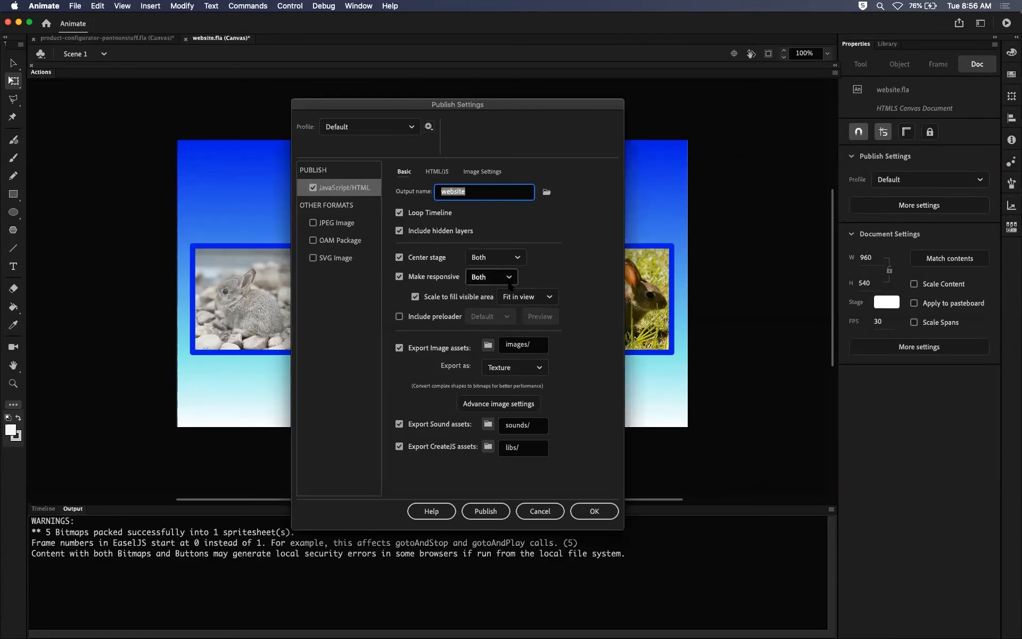
pyautogui.click(518, 299)
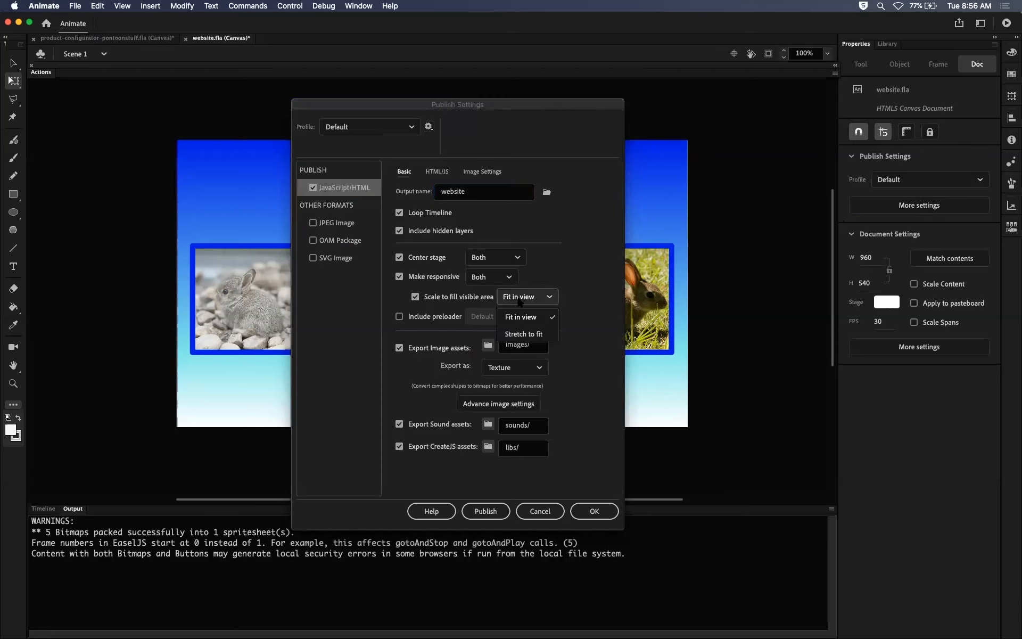
pyautogui.click(531, 316)
pyautogui.press('super+Tab')
pyautogui.moveTo(594, 553); pyautogui.dragTo(1014, 633)
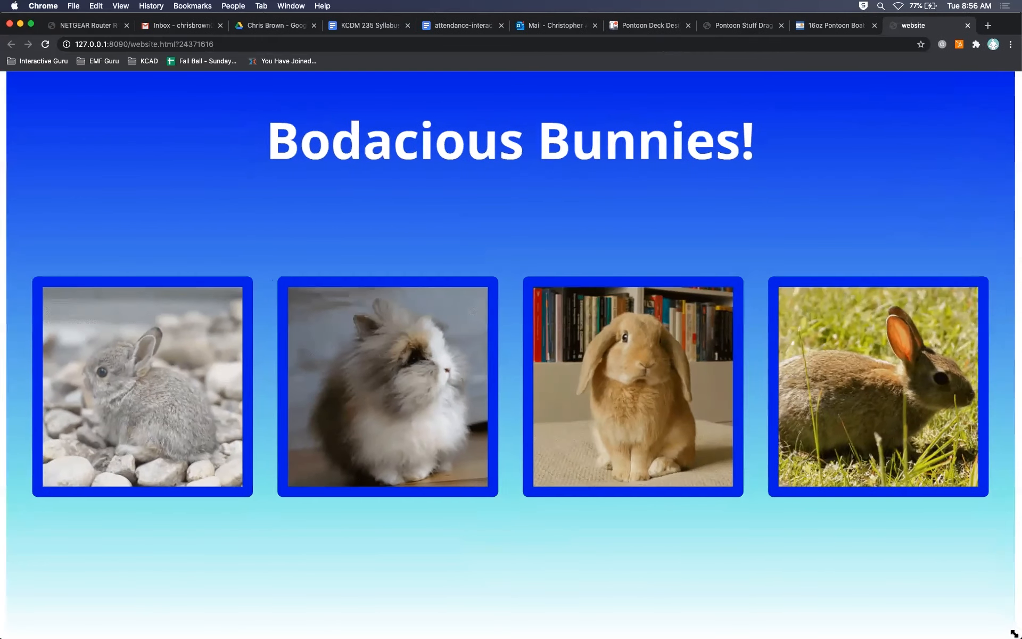
# Return to Animate, set Scale to fill visible area to Stretch to fit, and accept the publish settings.
pyautogui.press('super+Tab')
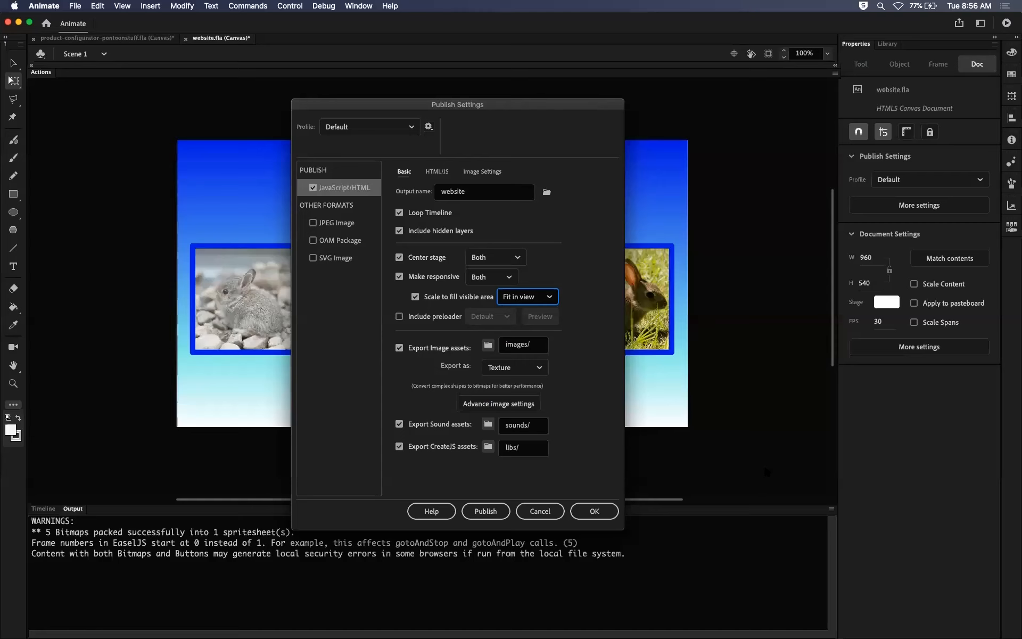
pyautogui.click(527, 296)
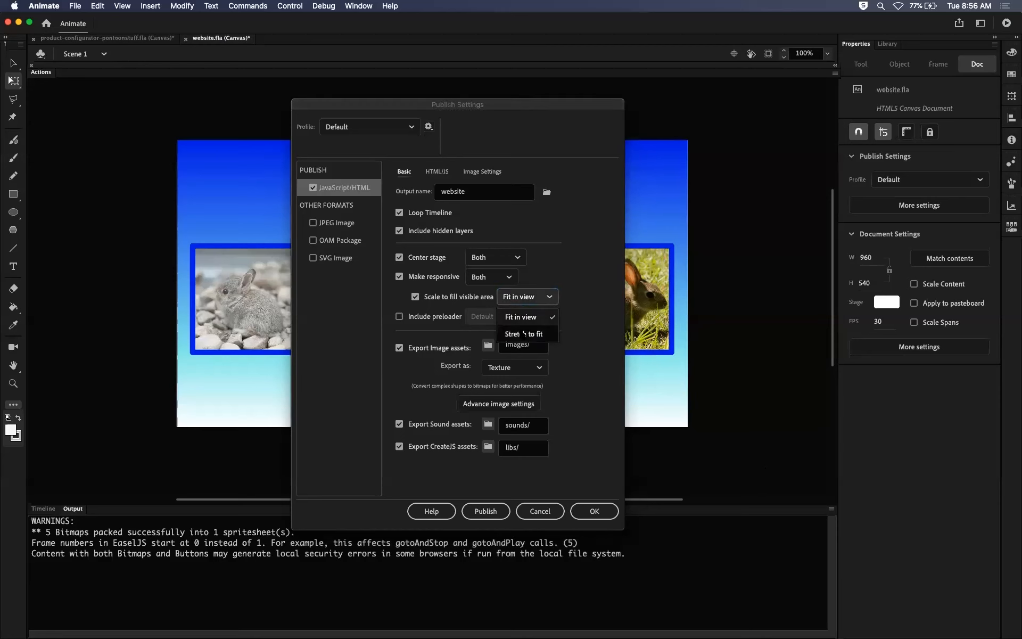
pyautogui.click(524, 334)
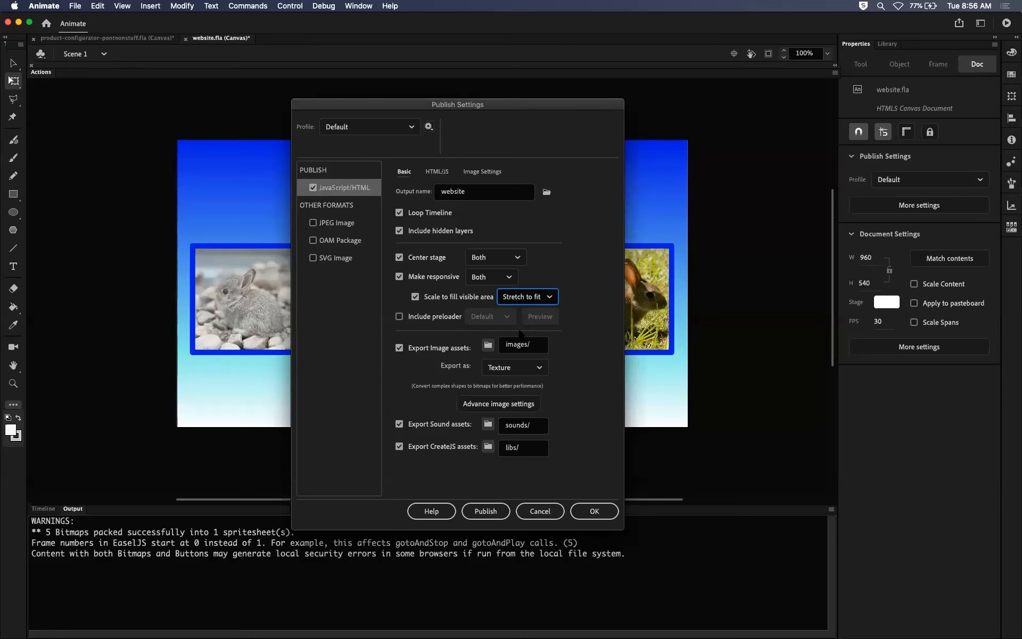
pyautogui.click(594, 511)
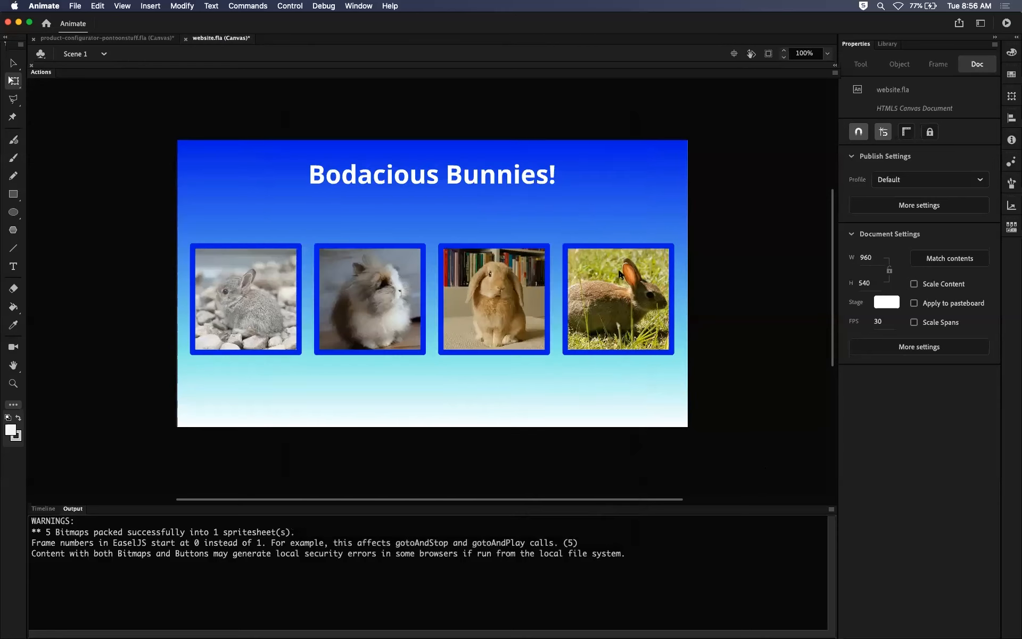
# Test the movie in Chrome, shrink, move and widen the window to examine the Stretch to fit scaling, and restore its full size.
pyautogui.press('super+Return')
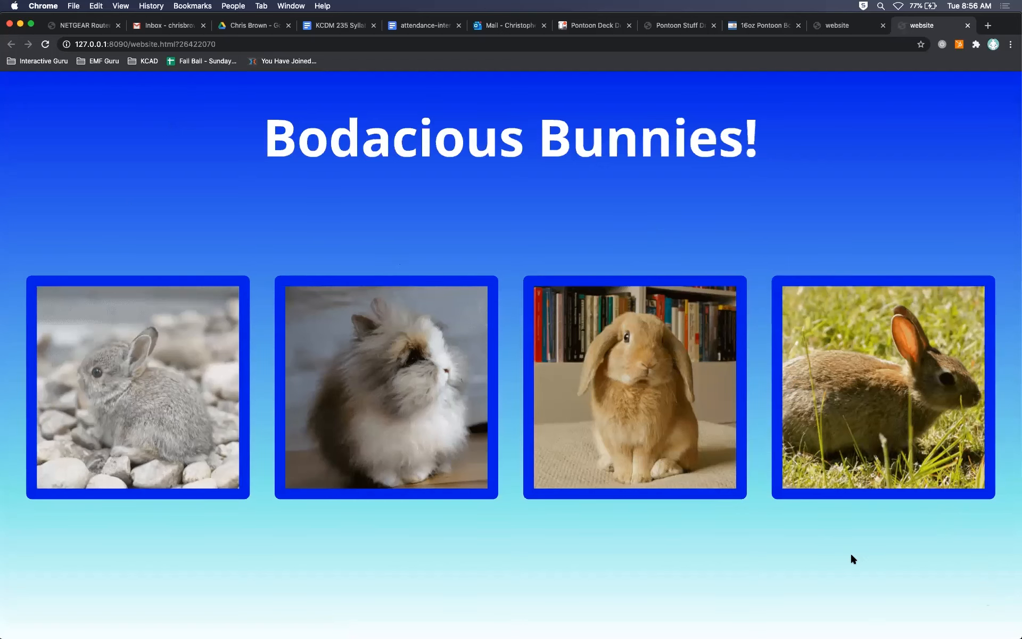
pyautogui.moveTo(1018, 635); pyautogui.dragTo(115, 470)
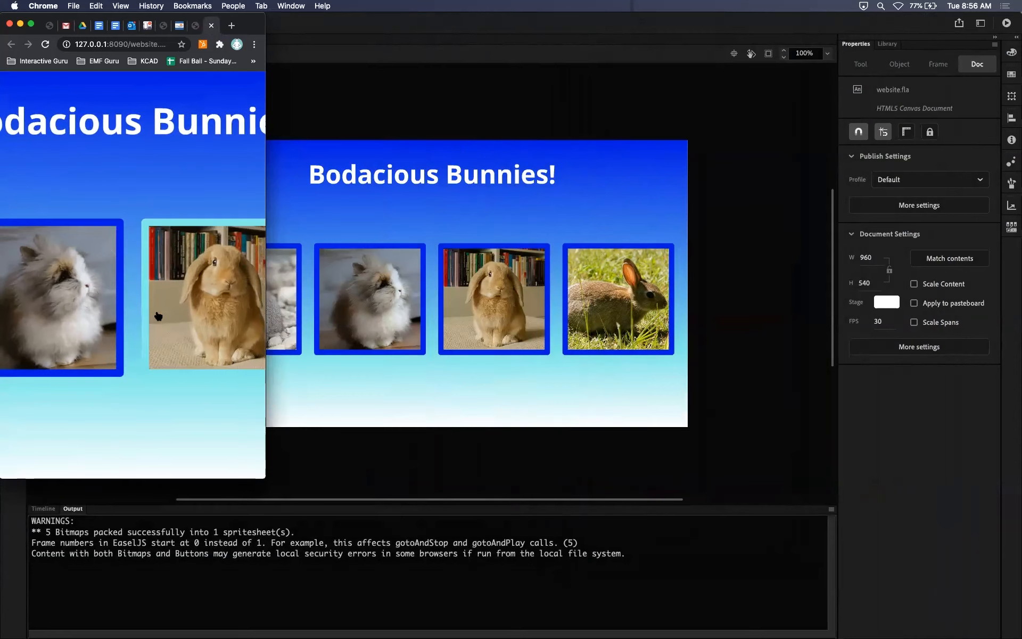
pyautogui.moveTo(226, 19); pyautogui.dragTo(520, 71)
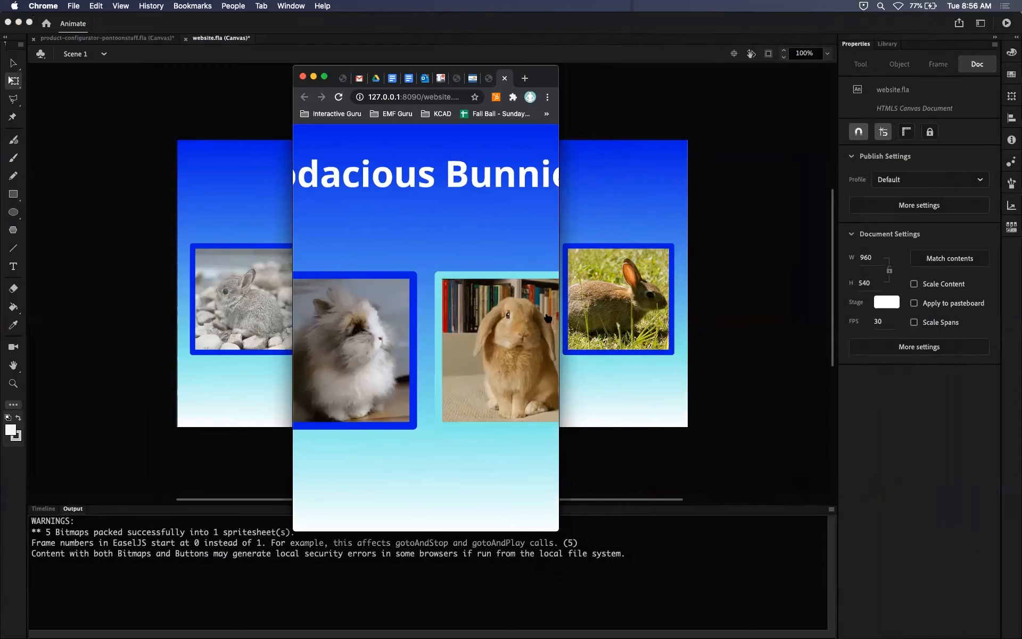
pyautogui.moveTo(557, 319); pyautogui.dragTo(968, 320)
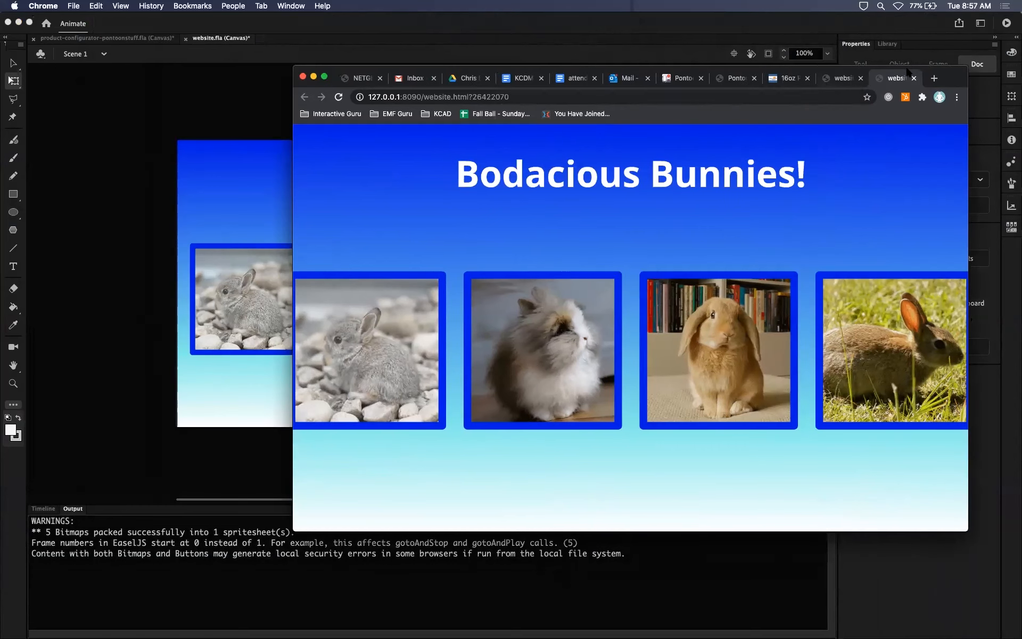
pyautogui.moveTo(940, 78); pyautogui.dragTo(658, 21)
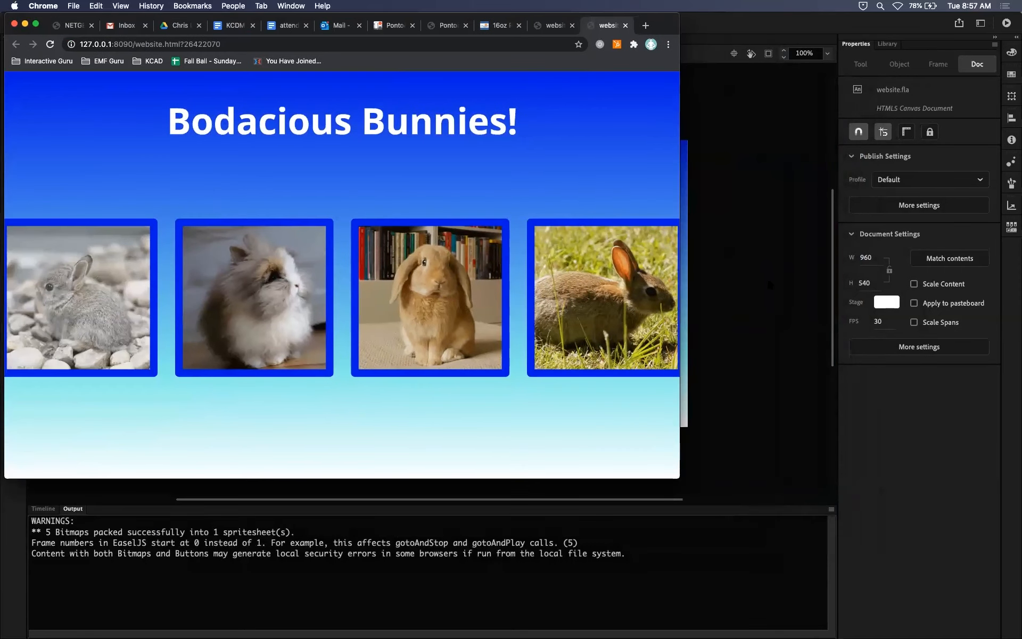
pyautogui.moveTo(676, 475); pyautogui.dragTo(1016, 633)
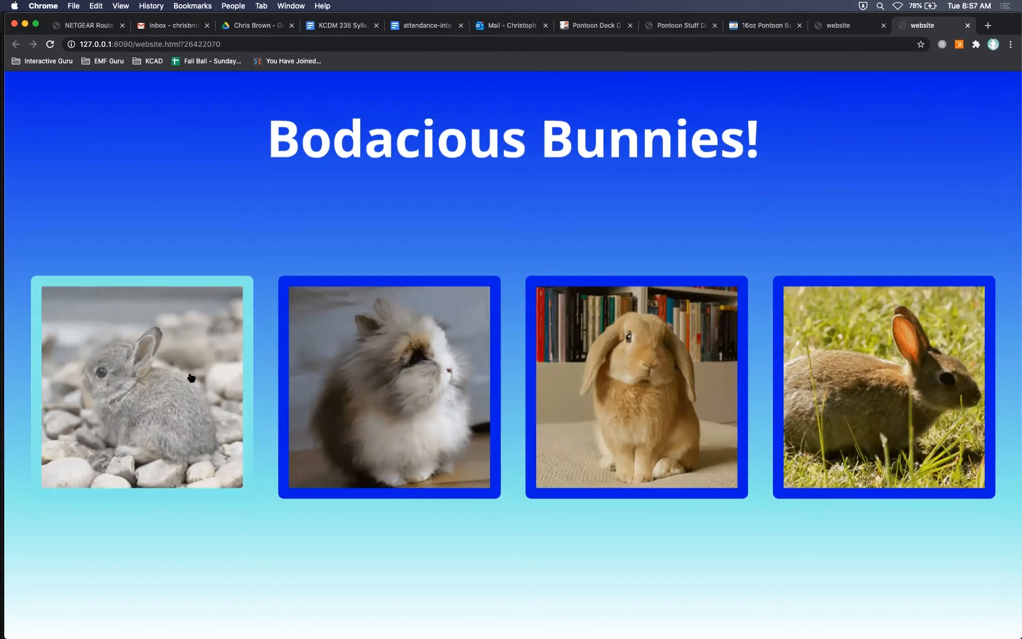
# Back in Animate's publish settings, choose Fit in view, turn off Scale to fill visible area, and accept the settings.
pyautogui.press('super+Tab')
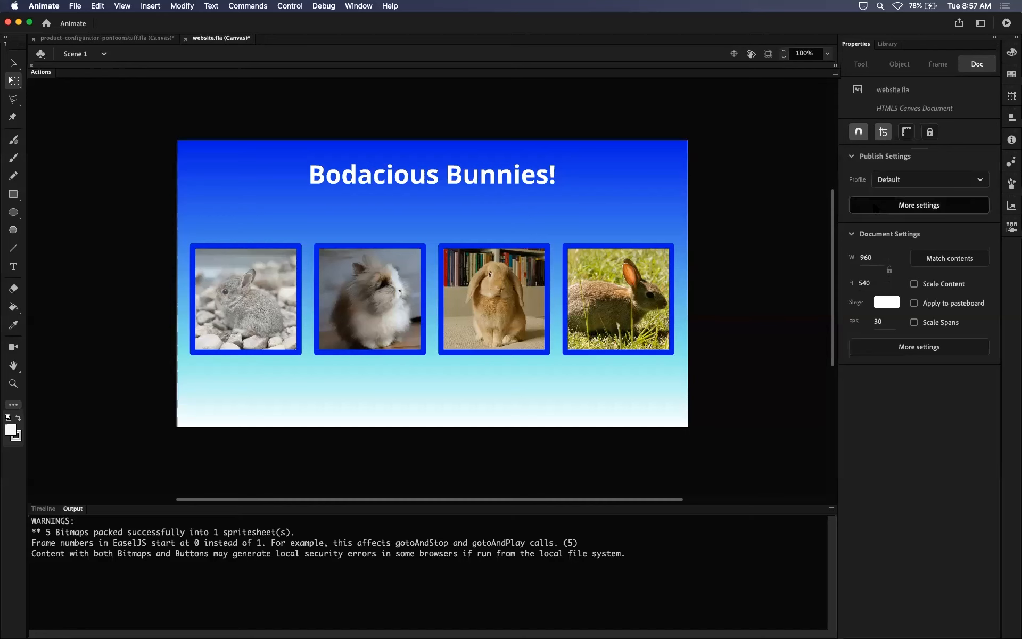
pyautogui.click(919, 204)
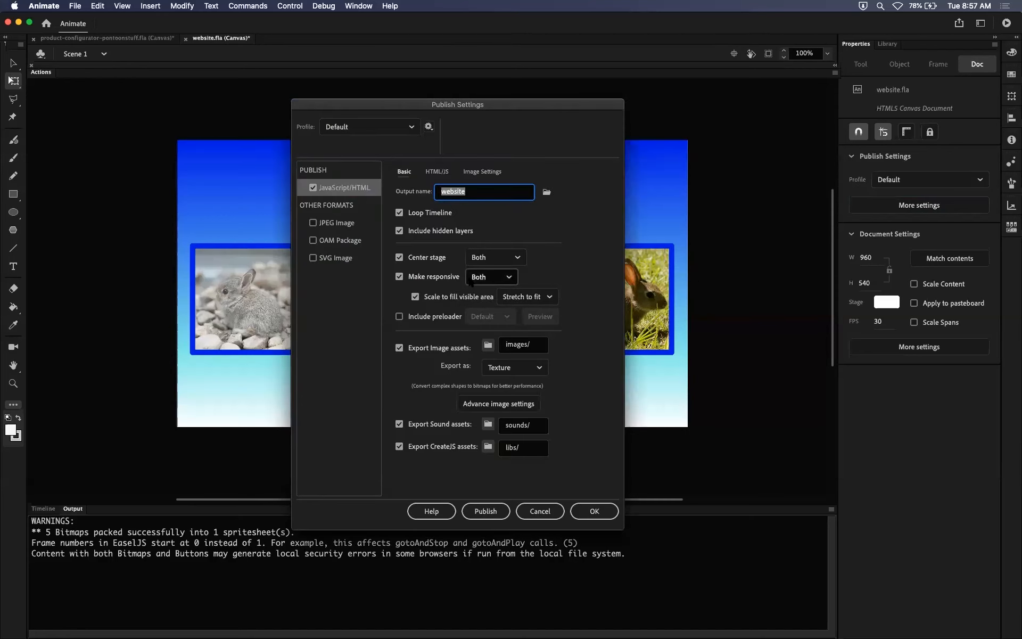
pyautogui.click(524, 296)
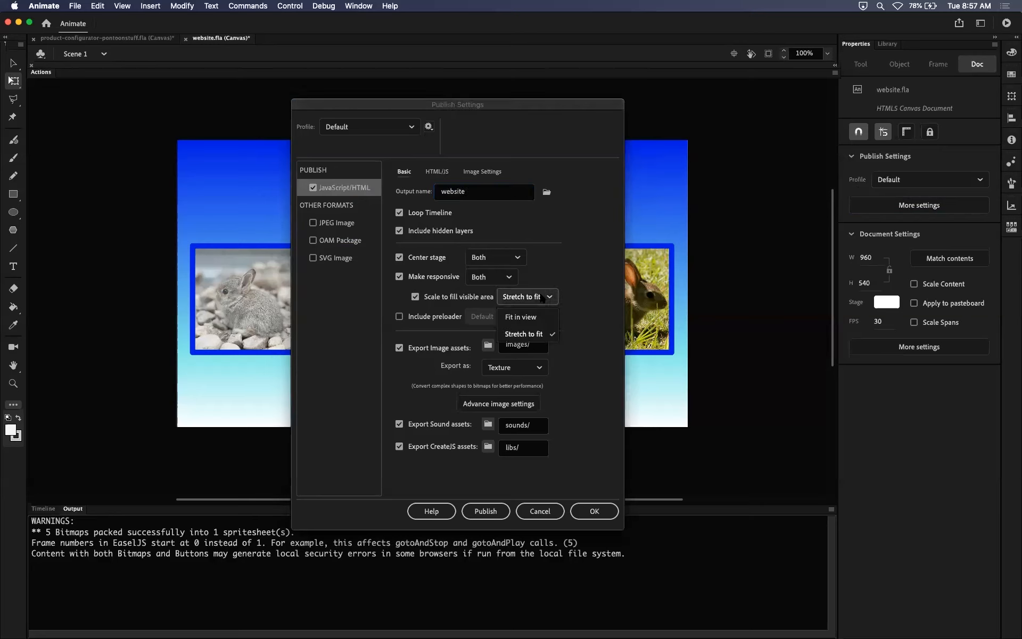
pyautogui.click(517, 314)
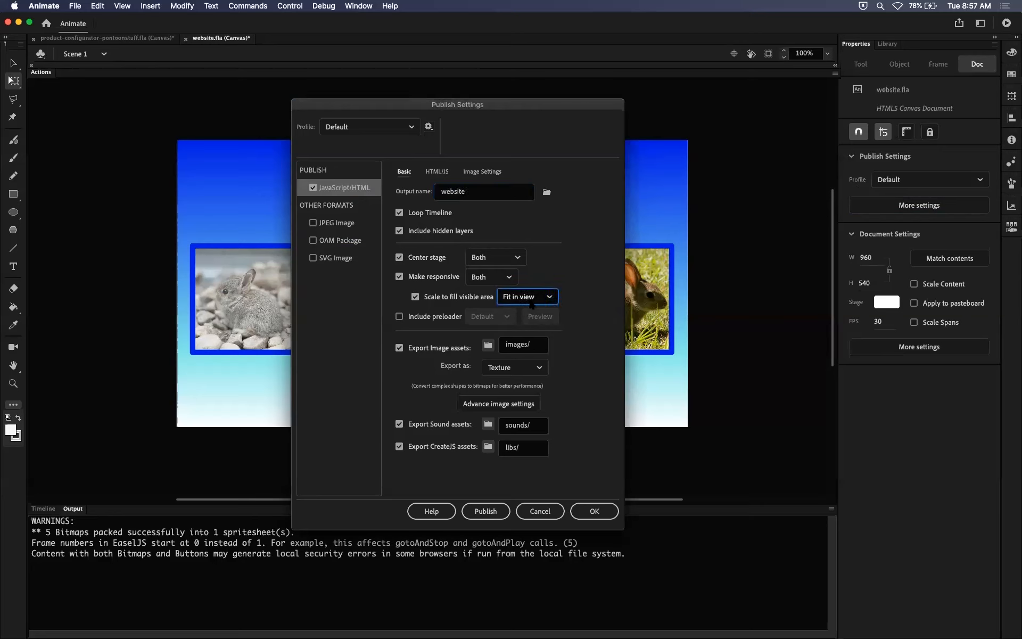
pyautogui.click(415, 297)
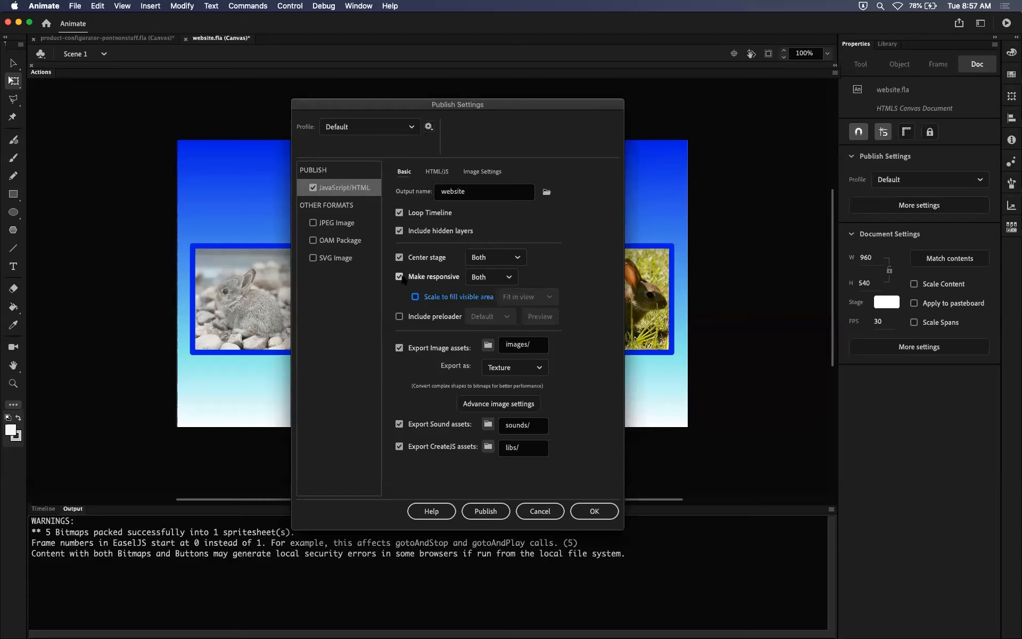
pyautogui.click(594, 511)
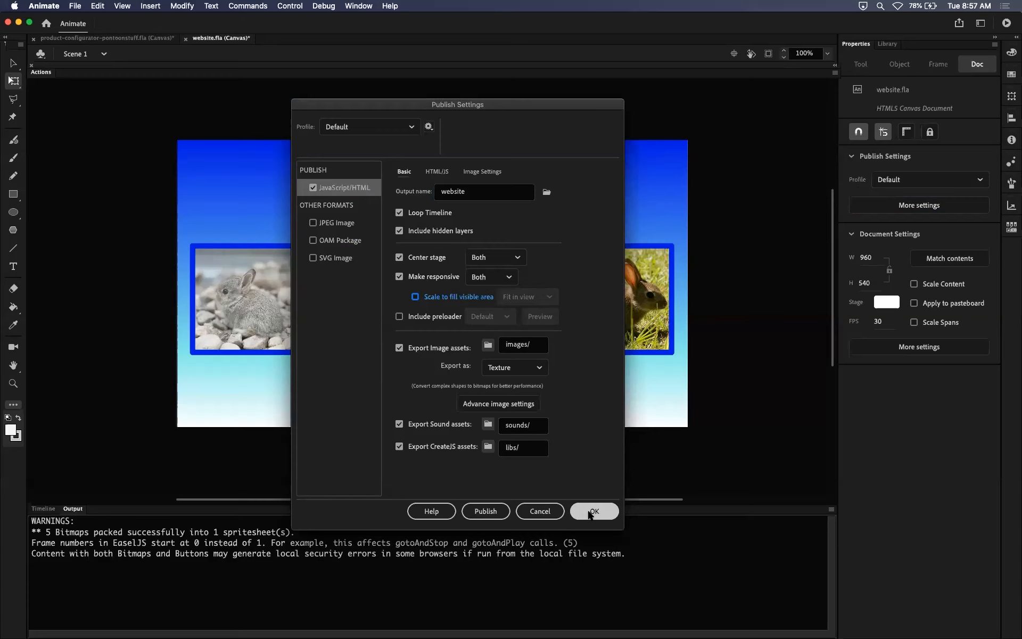
# Test the movie in Chrome and close the two older website tabs.
pyautogui.press('super+Return')
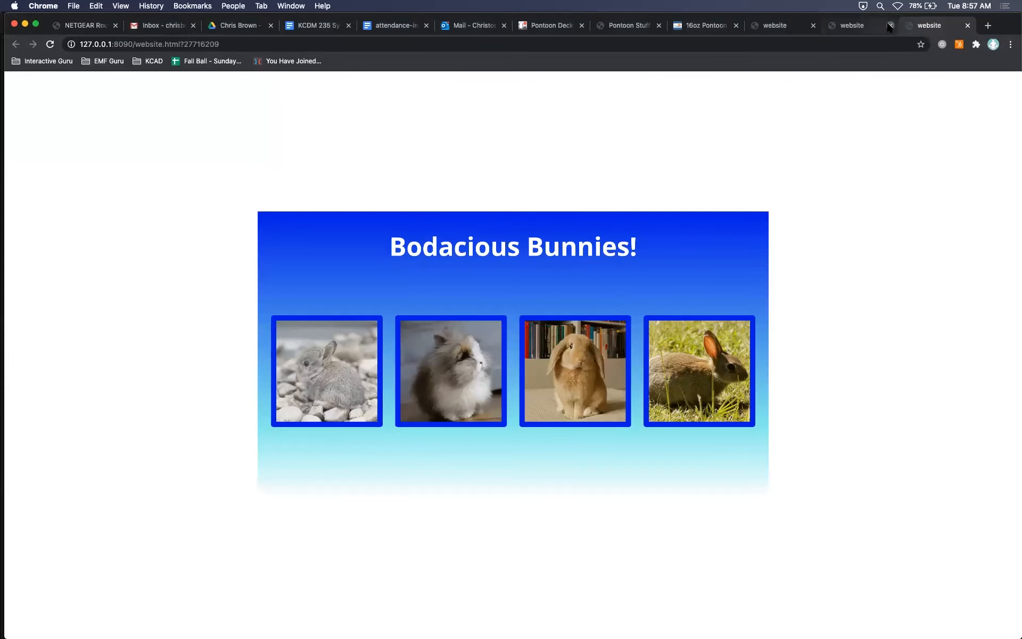
pyautogui.click(889, 26)
pyautogui.click(888, 26)
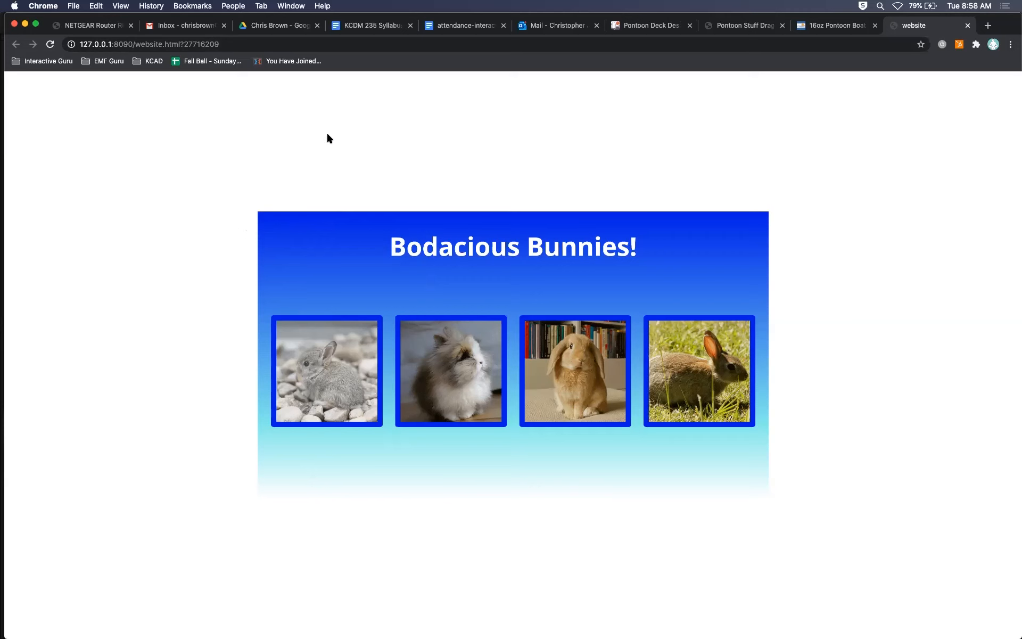
# Return to Animate and turn on Include preloader in the publish settings, keeping the Default preloader.
pyautogui.press('super+Tab')
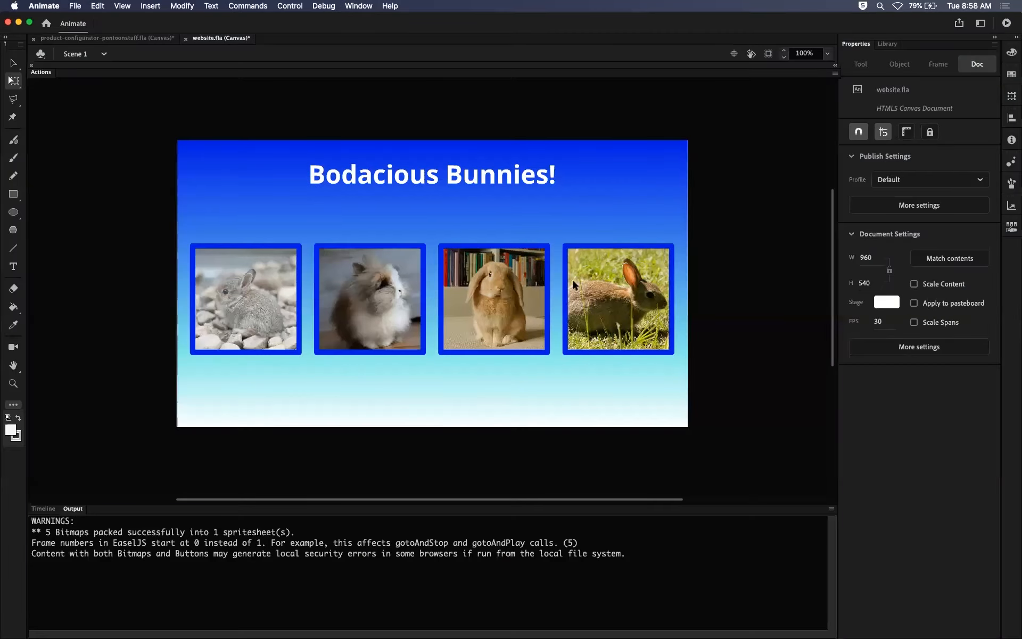
pyautogui.click(901, 205)
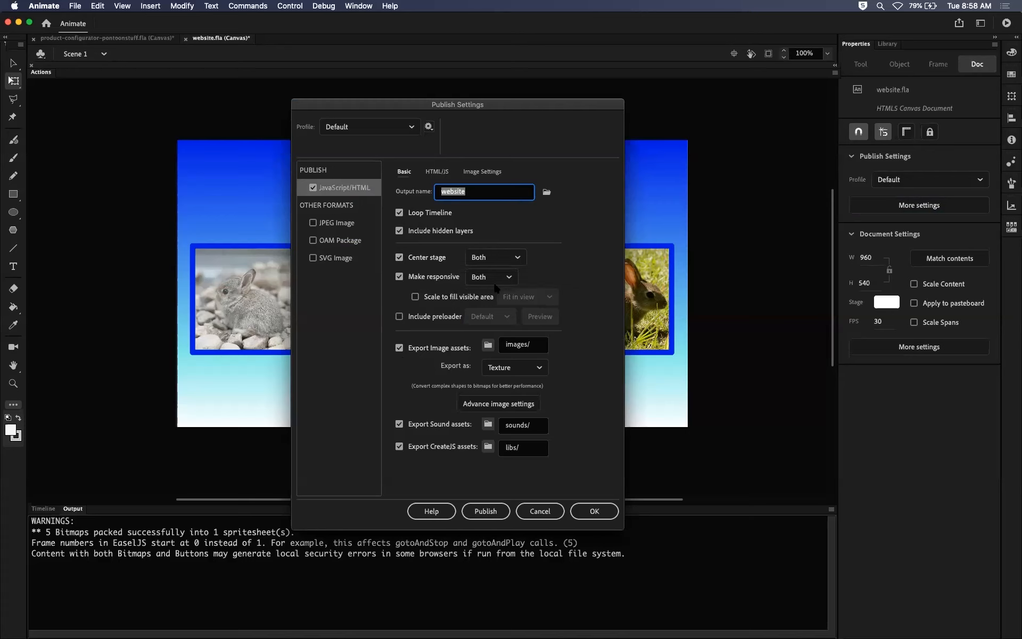
pyautogui.click(399, 316)
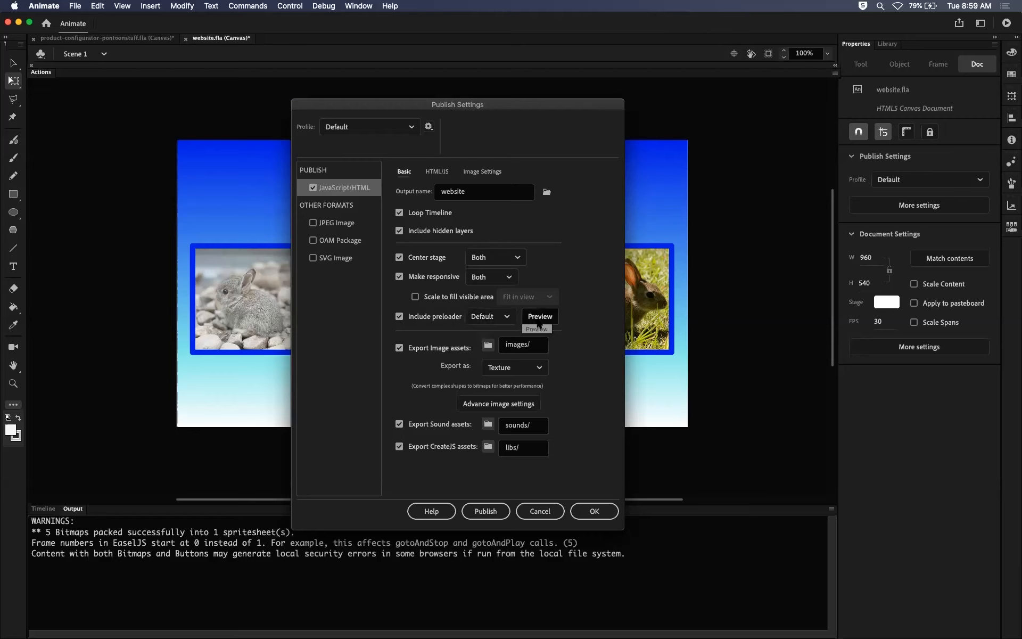
pyautogui.click(505, 317)
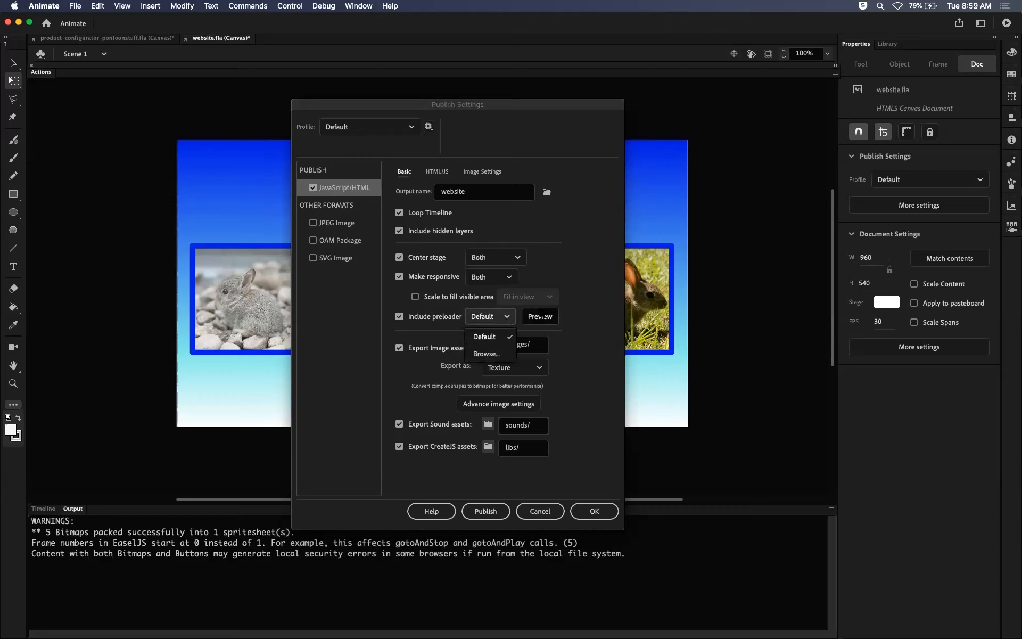
pyautogui.click(574, 314)
# Preview the default preloader GIF, close its preview window, and return to the publish settings.
pyautogui.click(540, 316)
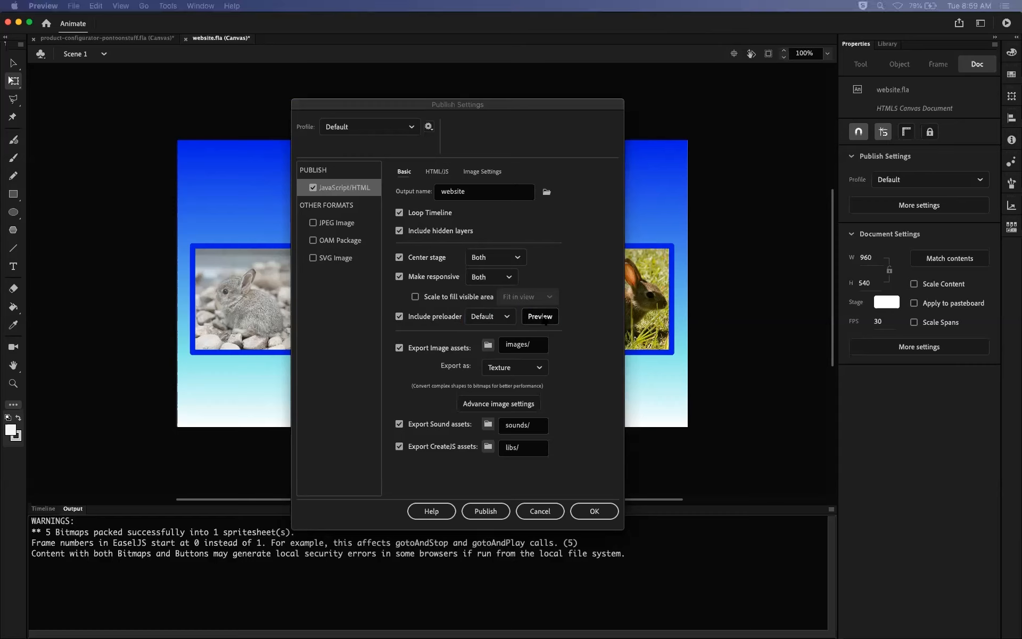
pyautogui.moveTo(618, 107); pyautogui.dragTo(566, 268)
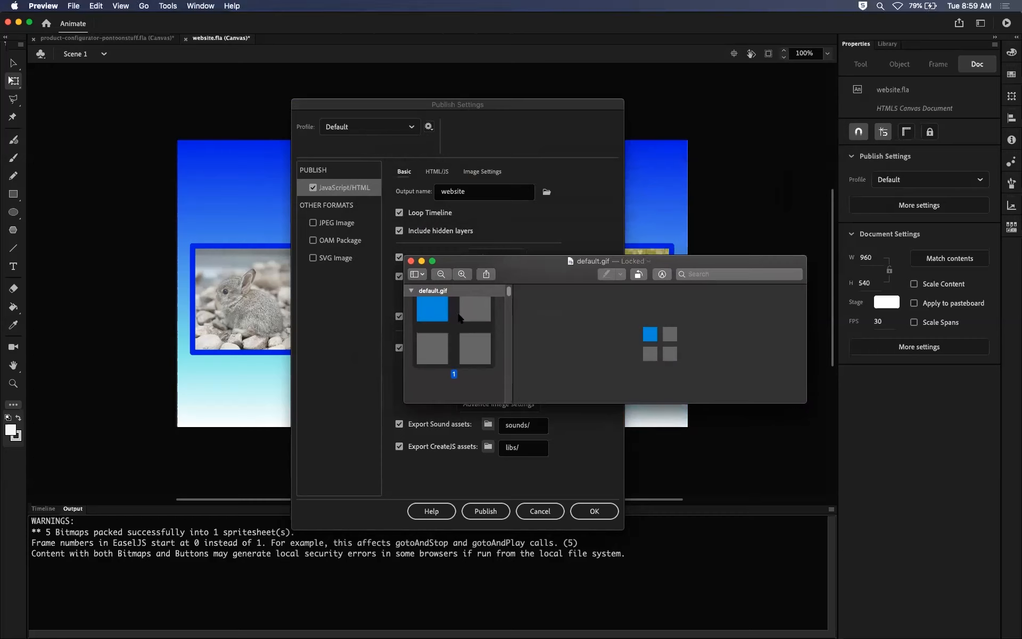
pyautogui.moveTo(508, 291)
pyautogui.mouseDown()
pyautogui.moveTo(510, 379)
pyautogui.moveTo(508, 291)
pyautogui.mouseUp()
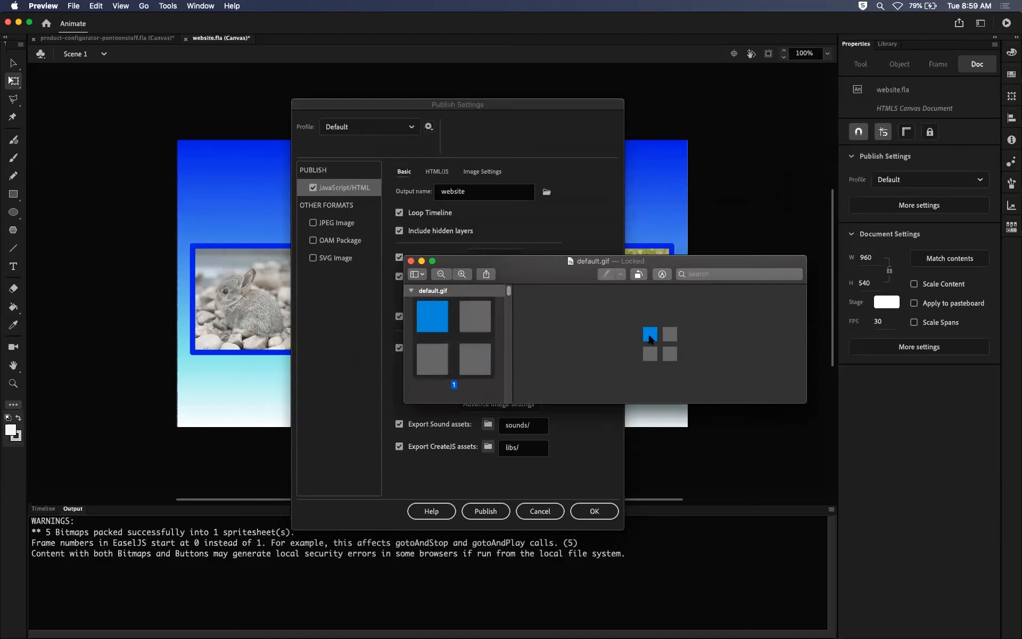
pyautogui.click(410, 261)
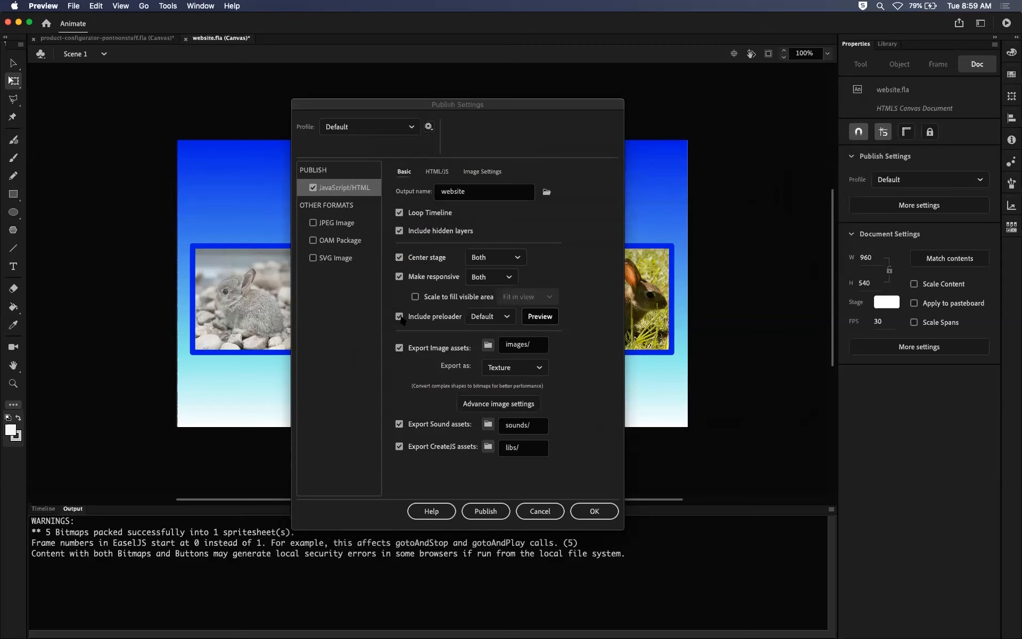
pyautogui.click(577, 247)
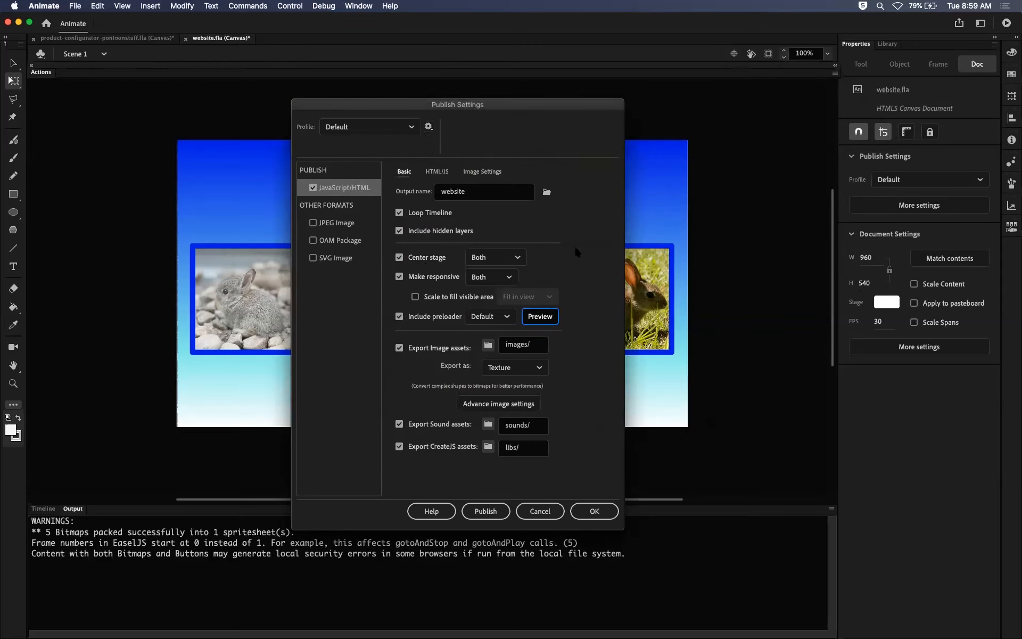
# Toggle Center stage and Make responsive off and back on, and accept the publish settings with the preloader included.
pyautogui.click(399, 257)
pyautogui.click(399, 258)
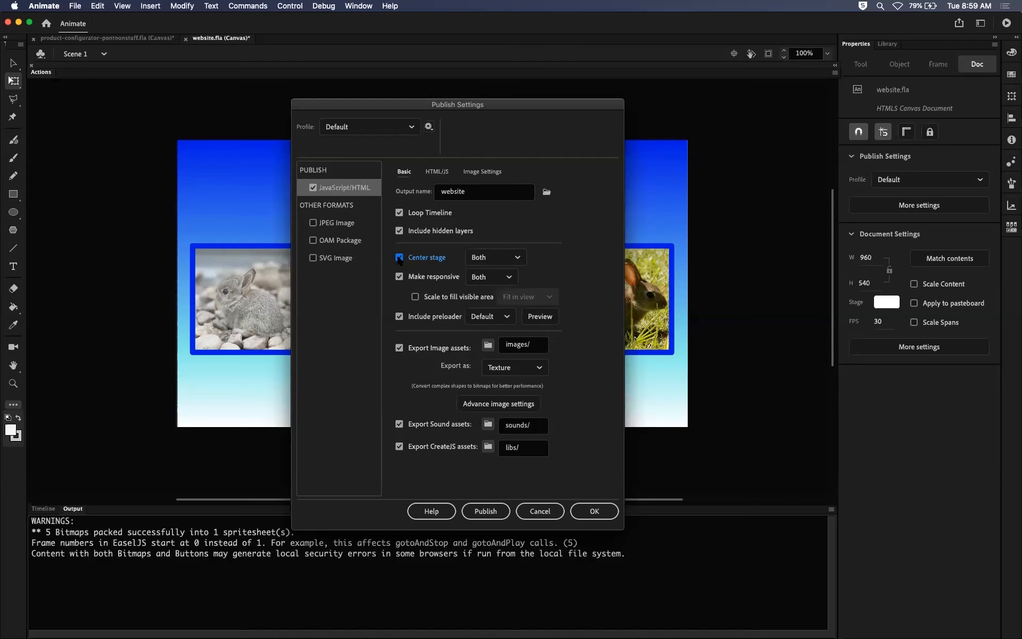
pyautogui.click(399, 277)
pyautogui.click(399, 276)
pyautogui.click(593, 511)
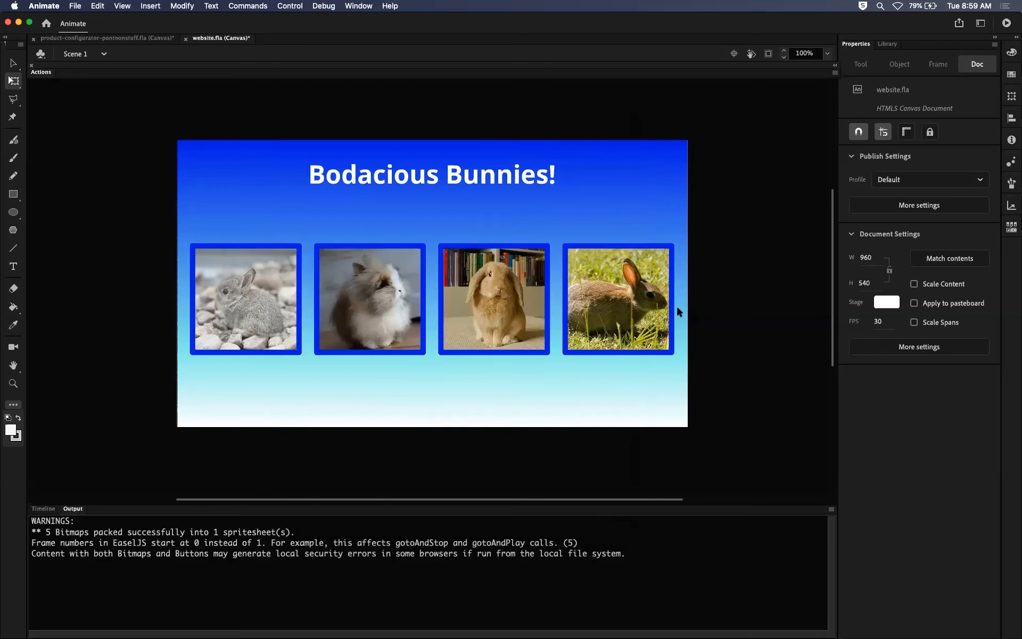
# Test the movie in Chrome and reload the page twice to check how the preloader displays.
pyautogui.press('super+Return')
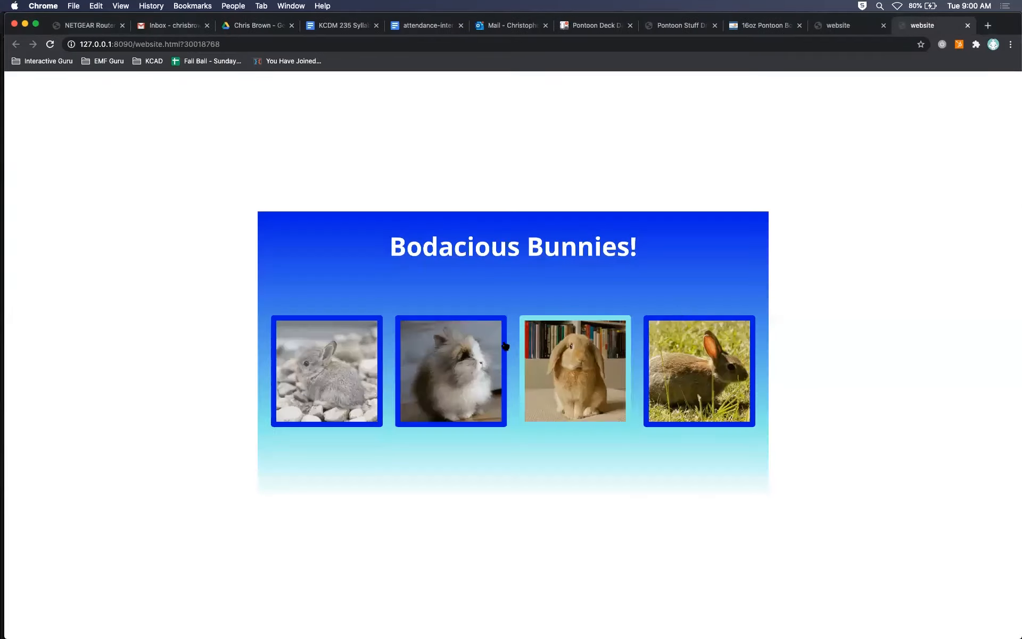
pyautogui.click(51, 44)
pyautogui.click(51, 45)
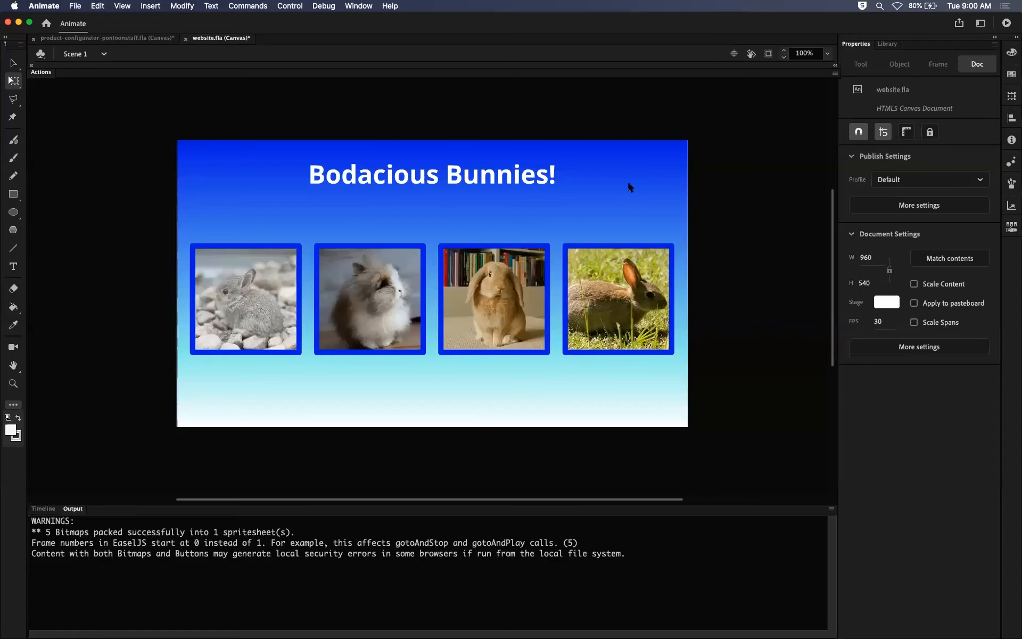
pyautogui.press('super+Tab')
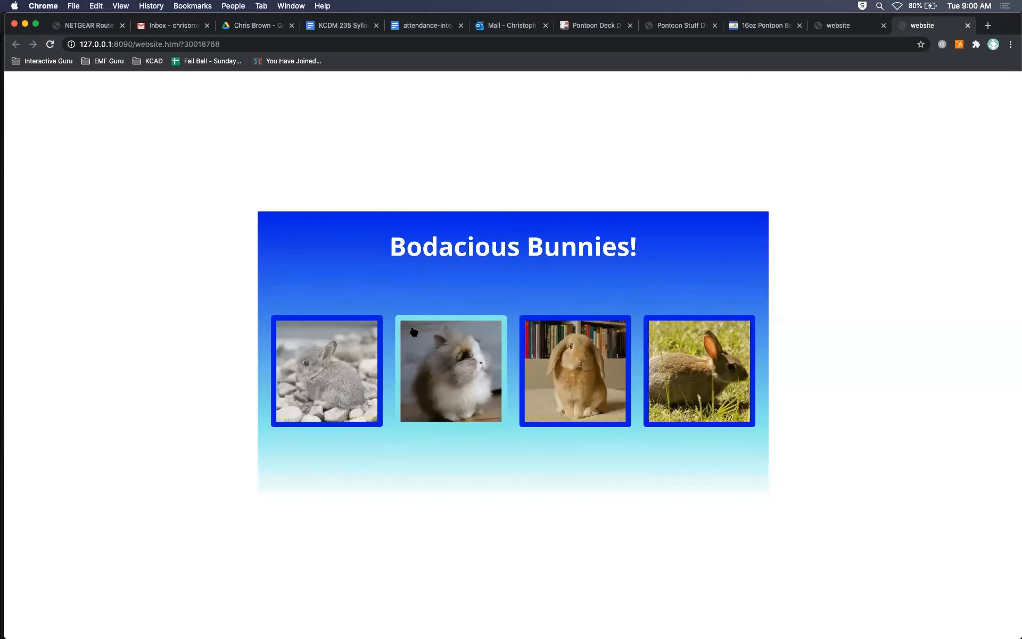
# Return to Animate, review the preloader choices in the publish settings keeping Default, and cancel the dialog.
pyautogui.press('super+Tab')
pyautogui.press('super+Tab')
pyautogui.press('super+shift+Tab')
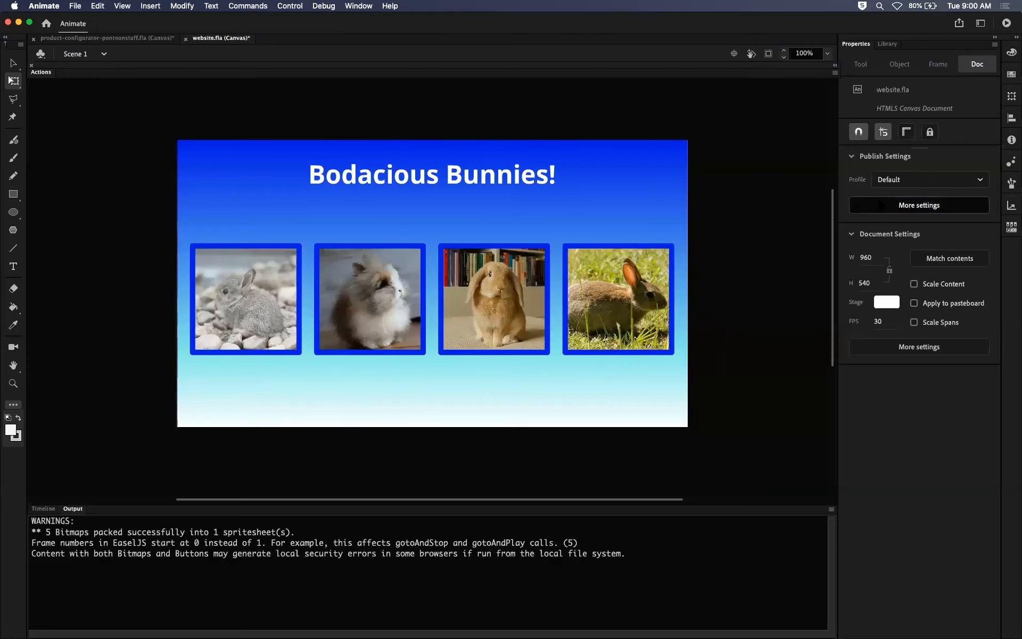
pyautogui.click(880, 205)
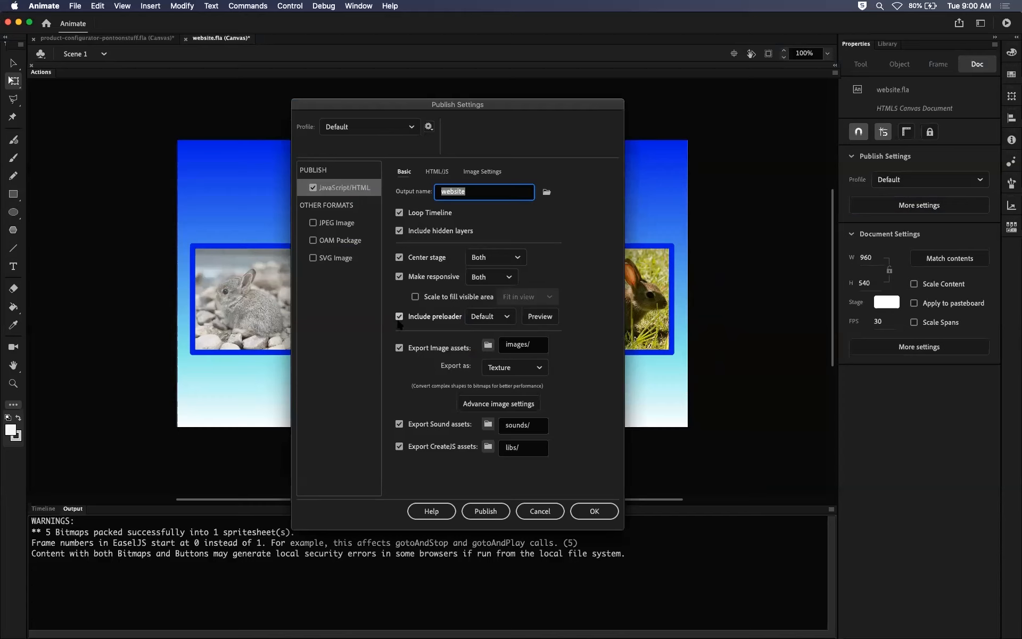
pyautogui.click(495, 318)
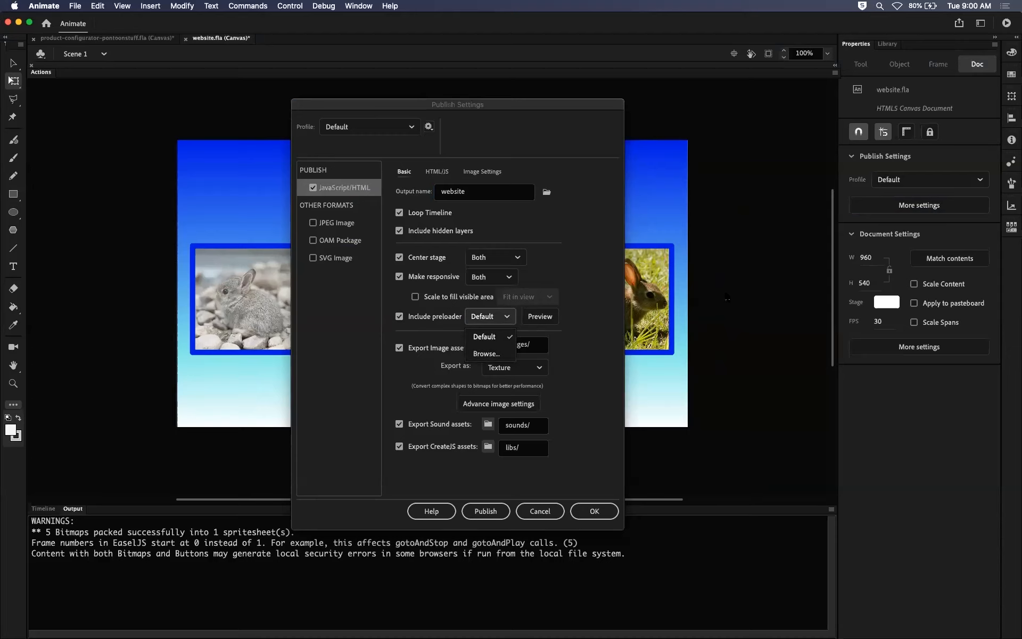
pyautogui.click(494, 338)
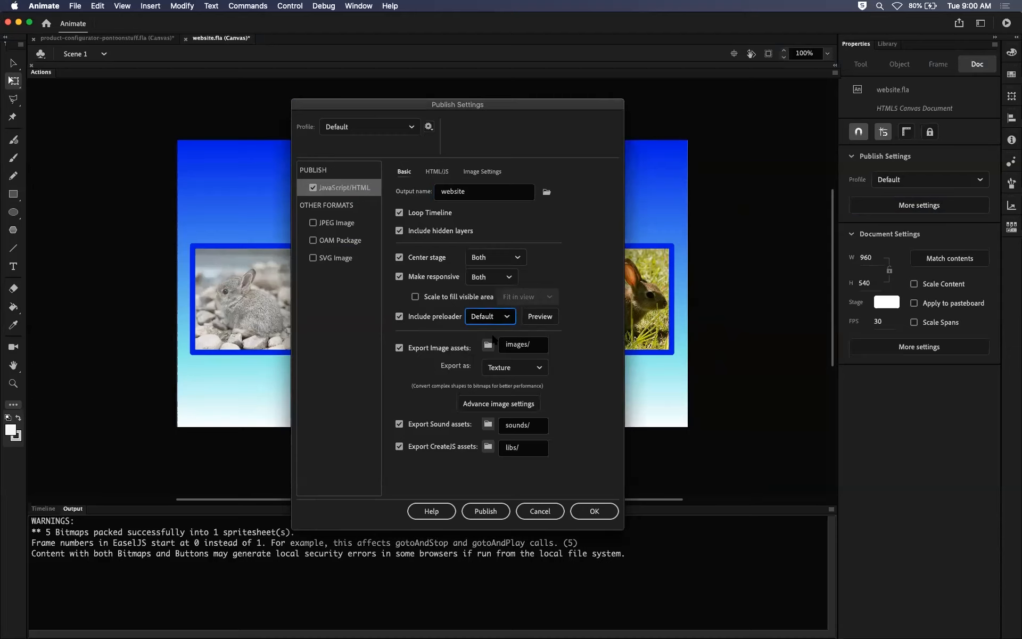
pyautogui.click(547, 512)
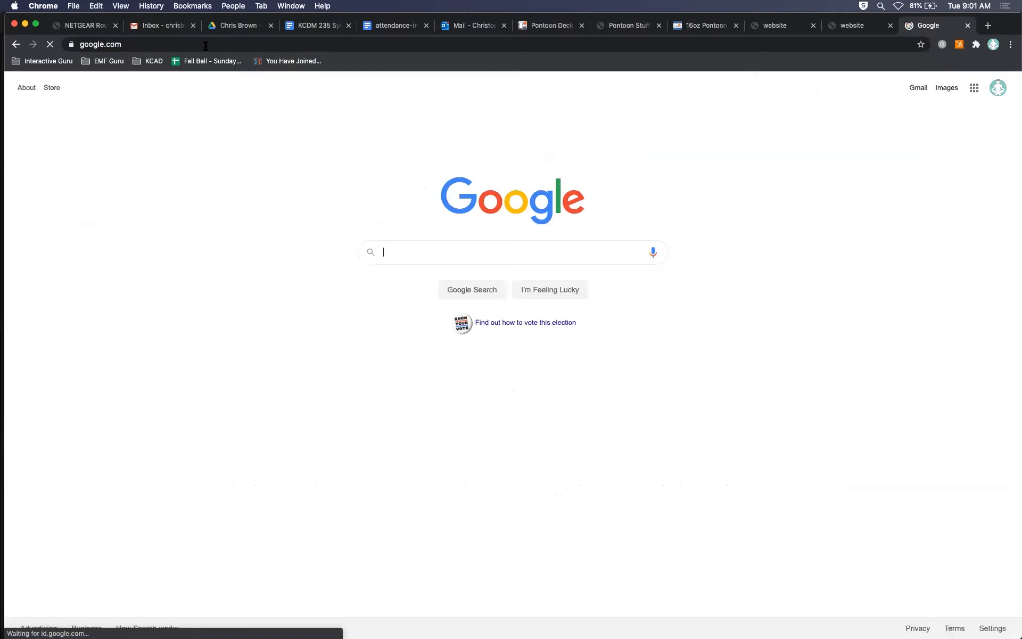
# Search Google in a new Chrome tab for "loading gifs" and look through the results.
pyautogui.write('lo')
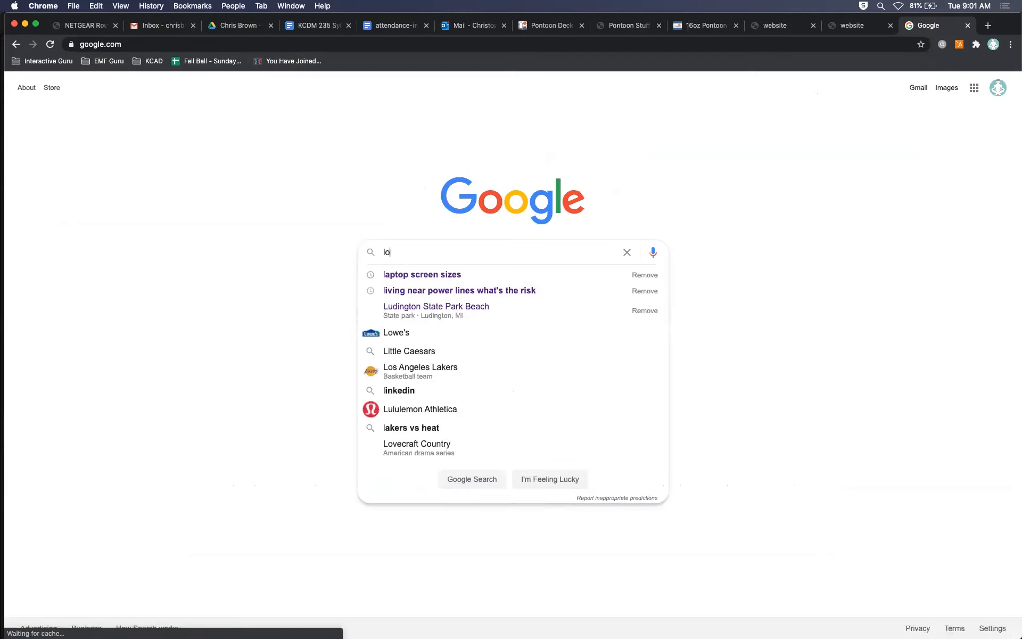
pyautogui.write('ading gifs')
pyautogui.press('Return')
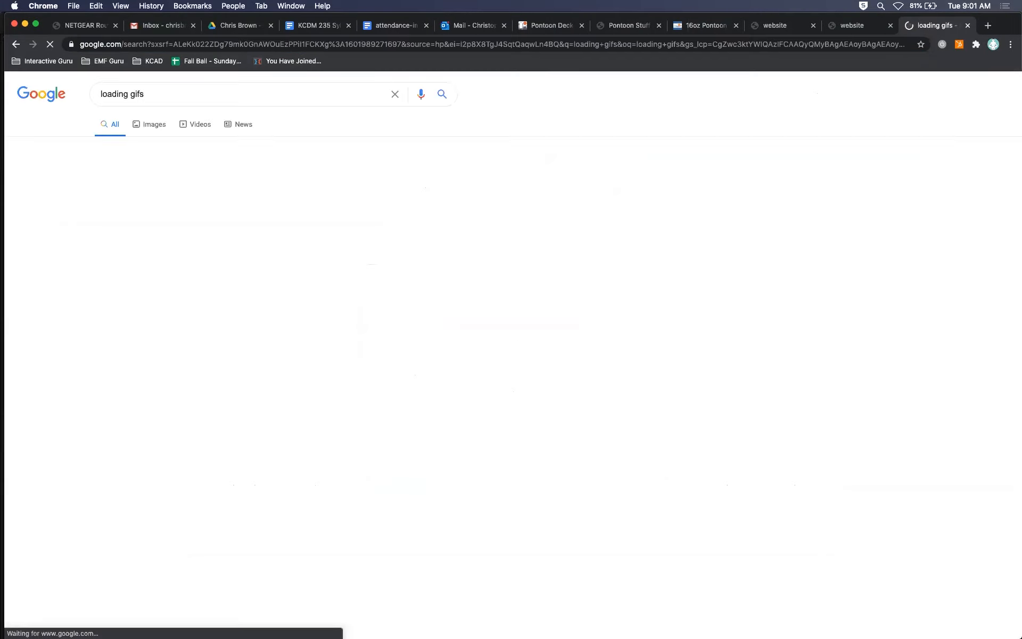
pyautogui.scroll(-5, 190, 396)
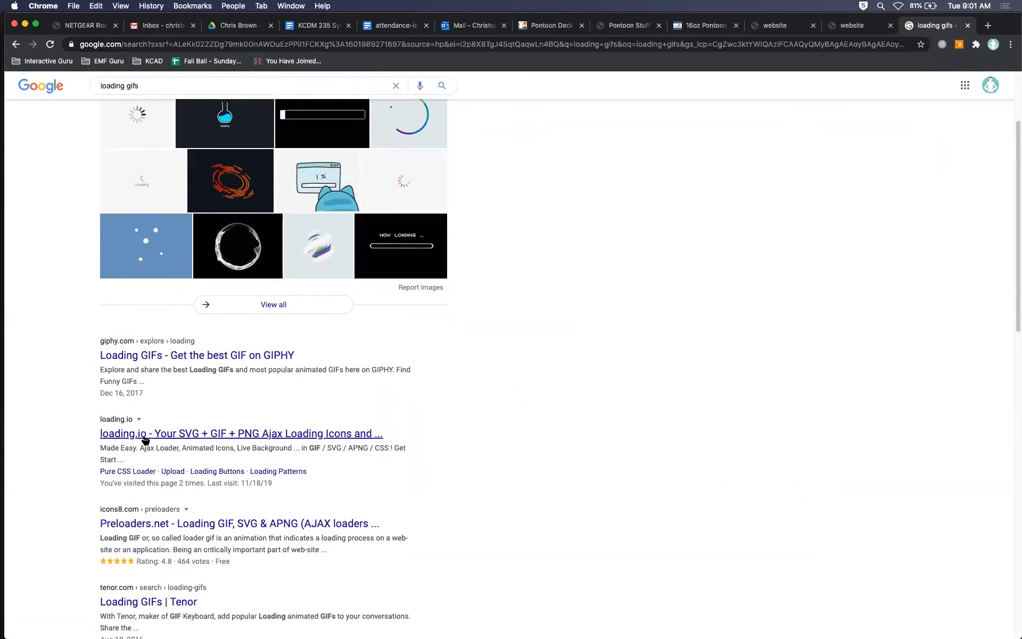
# Open the loading.io site from the results and browse its free spinners and animated icons.
pyautogui.click(143, 438)
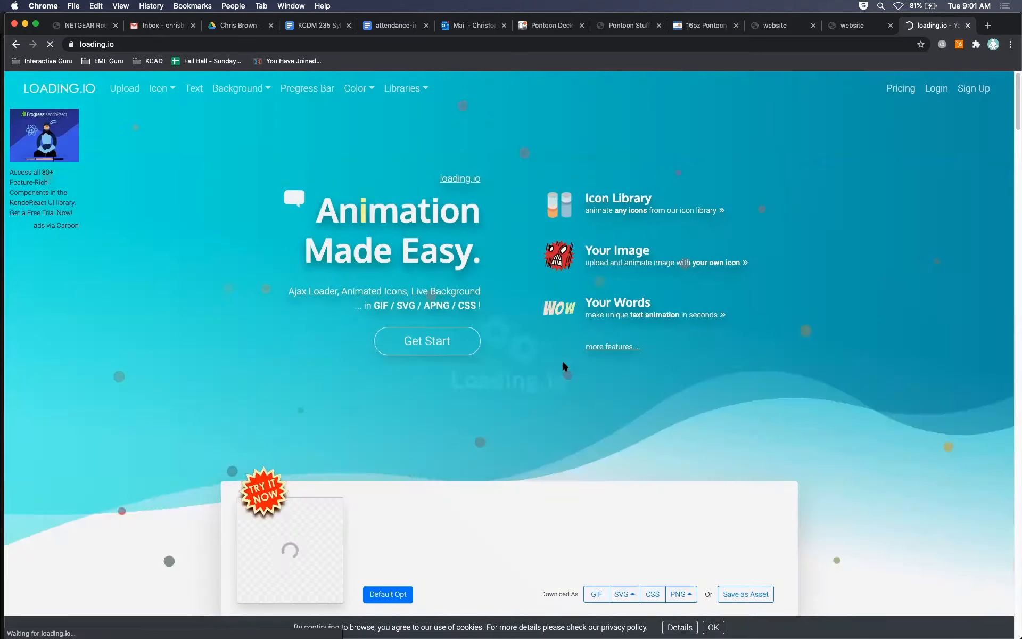
pyautogui.scroll(-5, 648, 356)
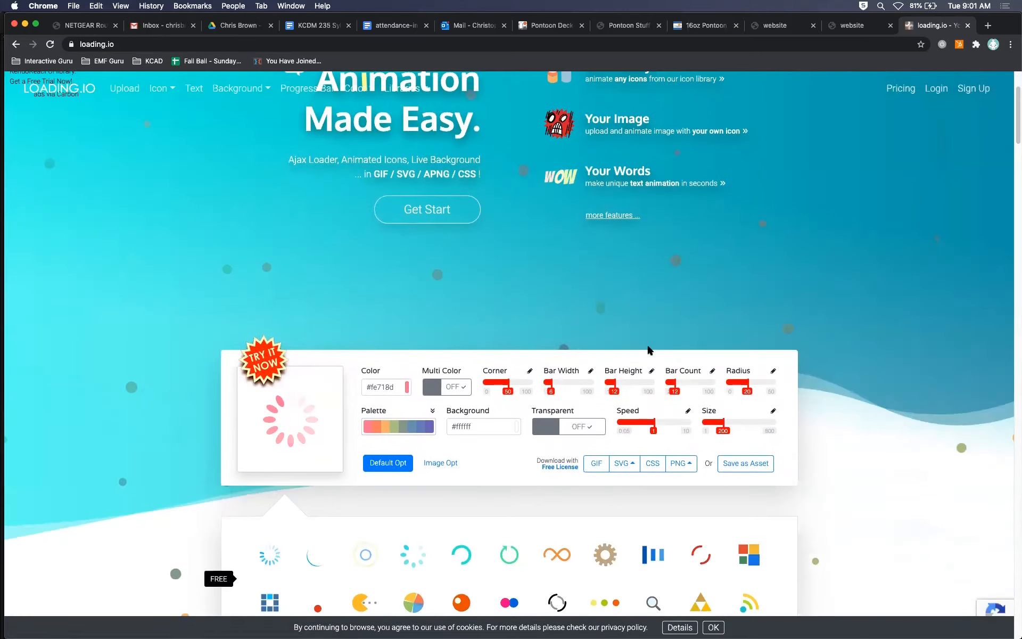
pyautogui.scroll(-9, 648, 351)
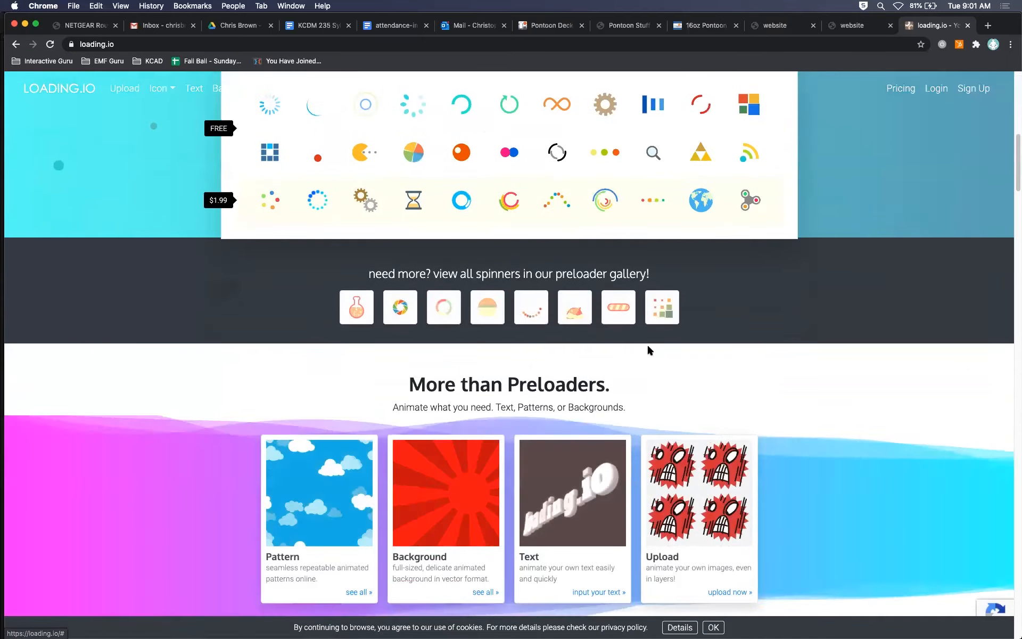
pyautogui.scroll(-8, 648, 349)
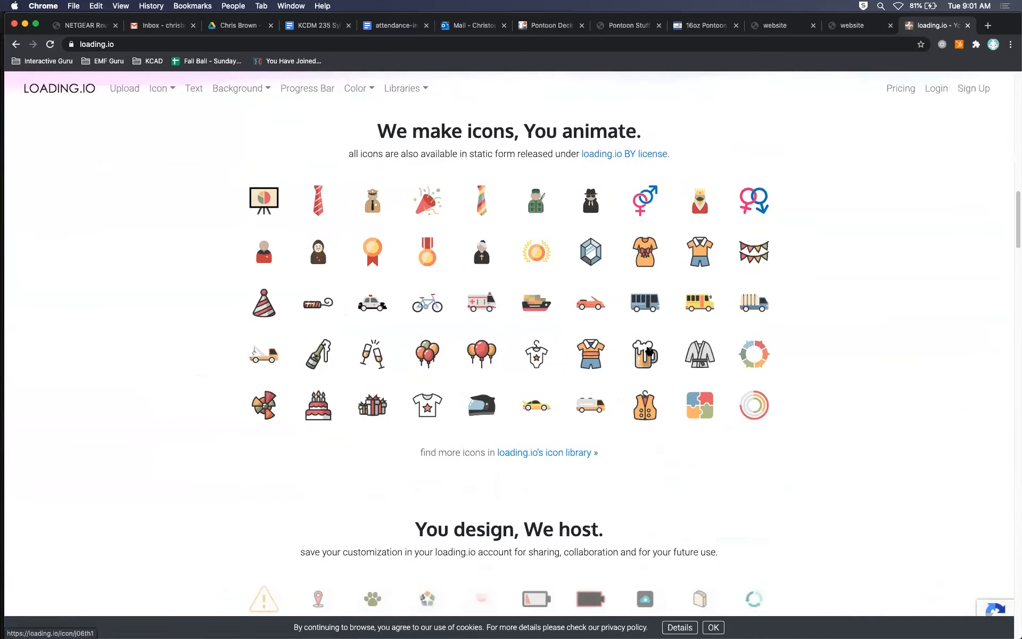
pyautogui.scroll(-5, 649, 350)
pyautogui.scroll(20, 648, 350)
pyautogui.scroll(3, 648, 348)
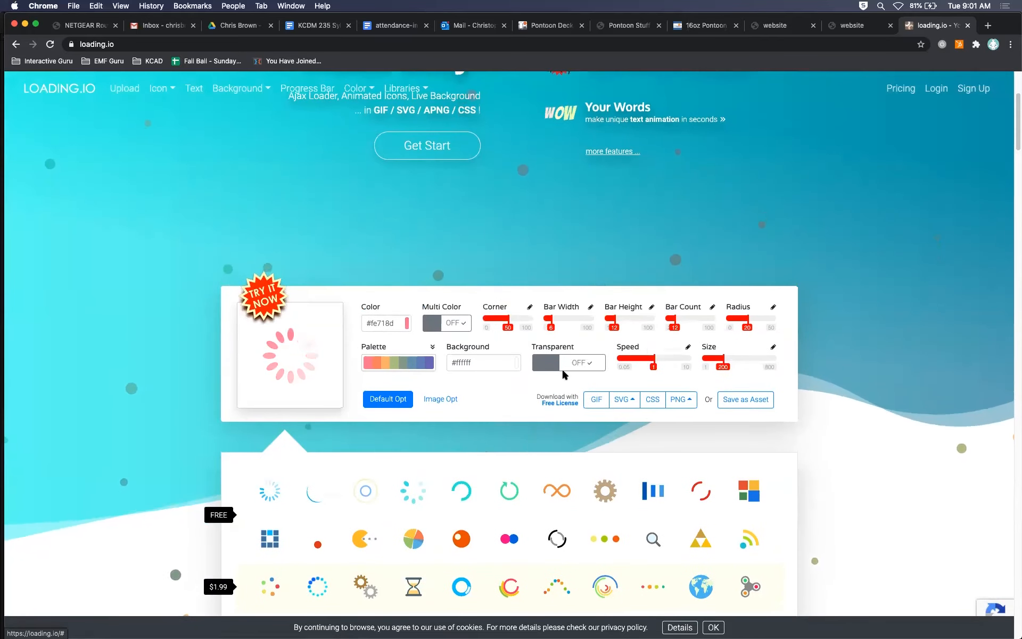
# Go back to the search results, open Preloaders.net, and browse its free loading animations and categories.
pyautogui.click(16, 44)
pyautogui.scroll(-2, 294, 306)
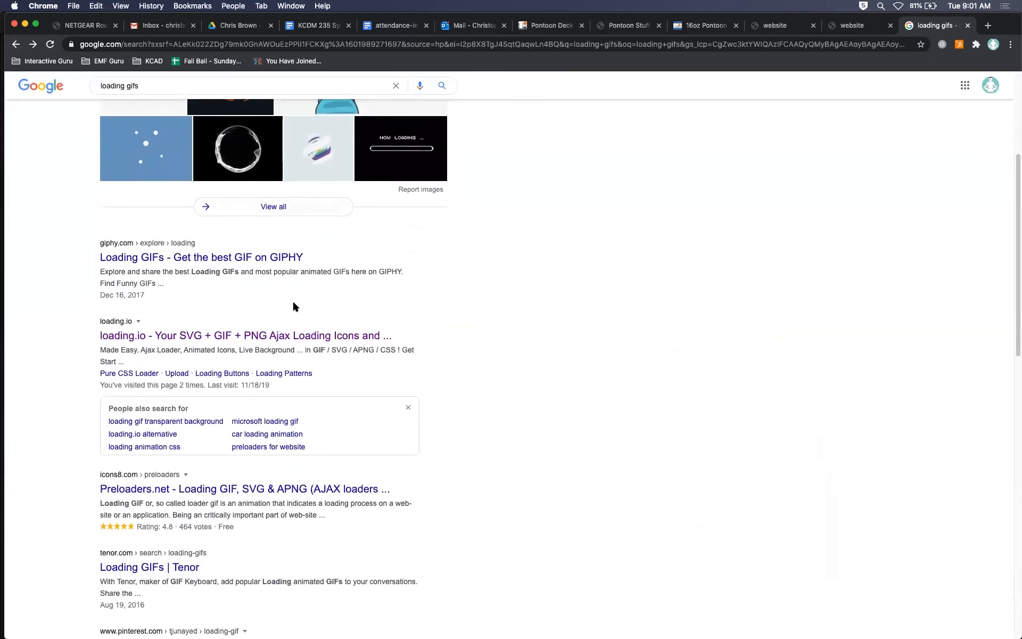
pyautogui.click(215, 489)
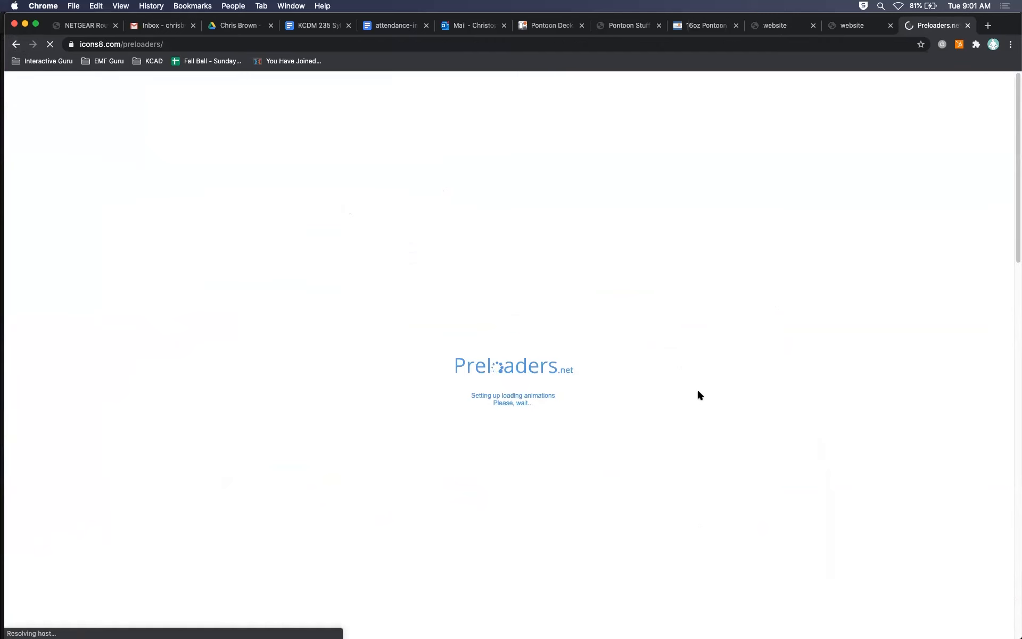
pyautogui.scroll(-1, 697, 391)
pyautogui.scroll(-5, 697, 395)
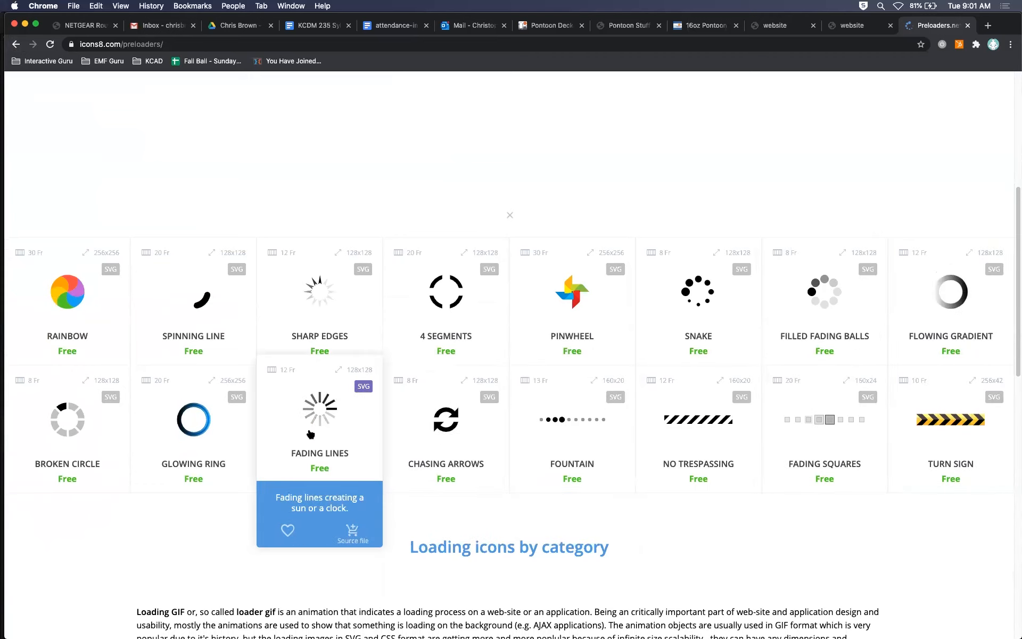
pyautogui.scroll(-15, 212, 446)
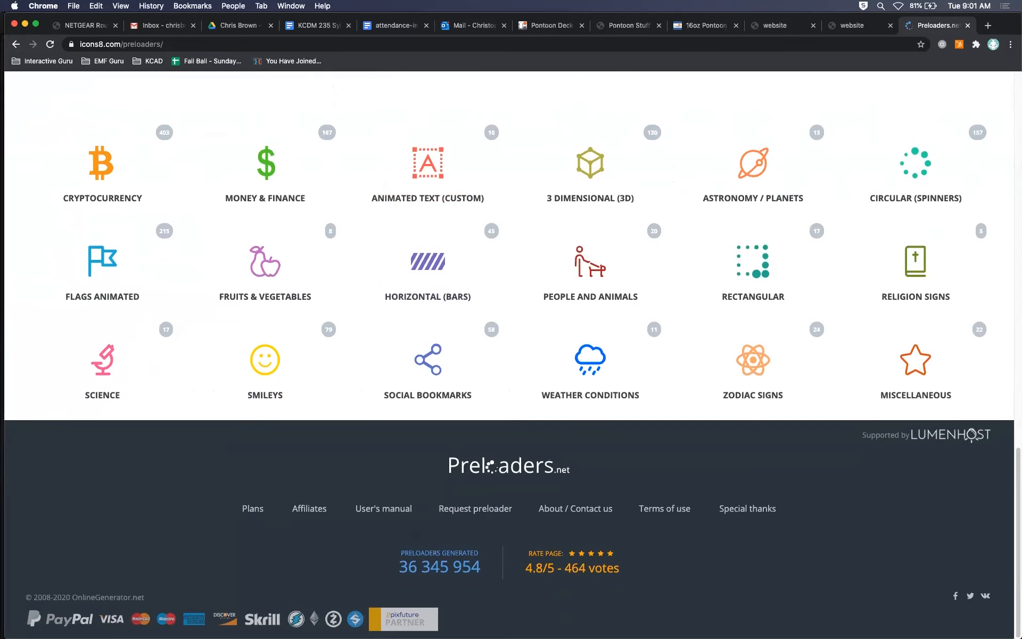
# Close the Preloaders.net tab, switch back to Animate, and reopen the publish settings.
pyautogui.click(967, 25)
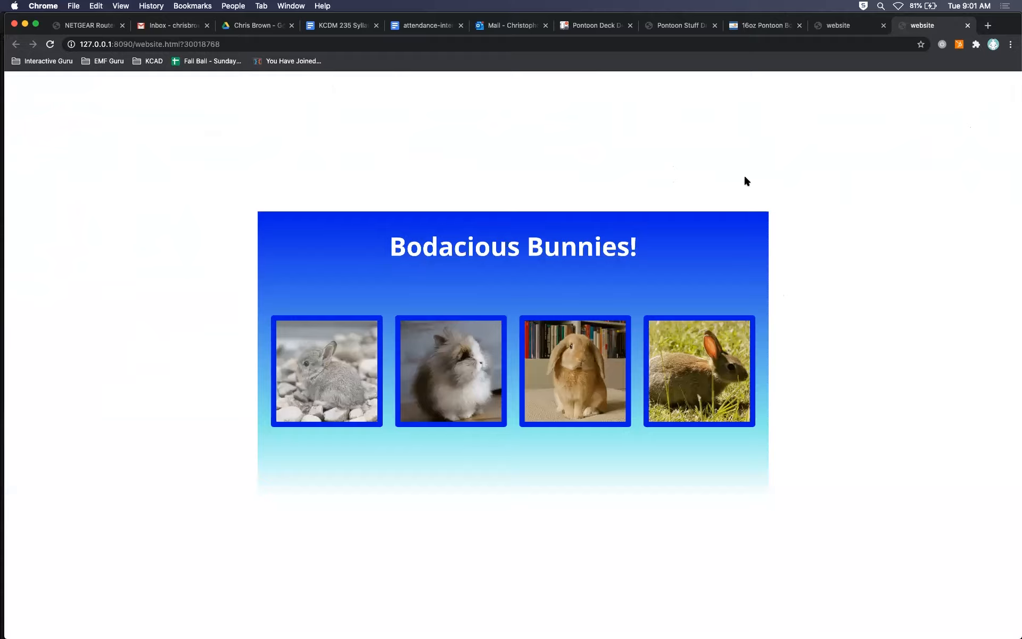
pyautogui.press('super+Tab')
pyautogui.press('super+Tab')
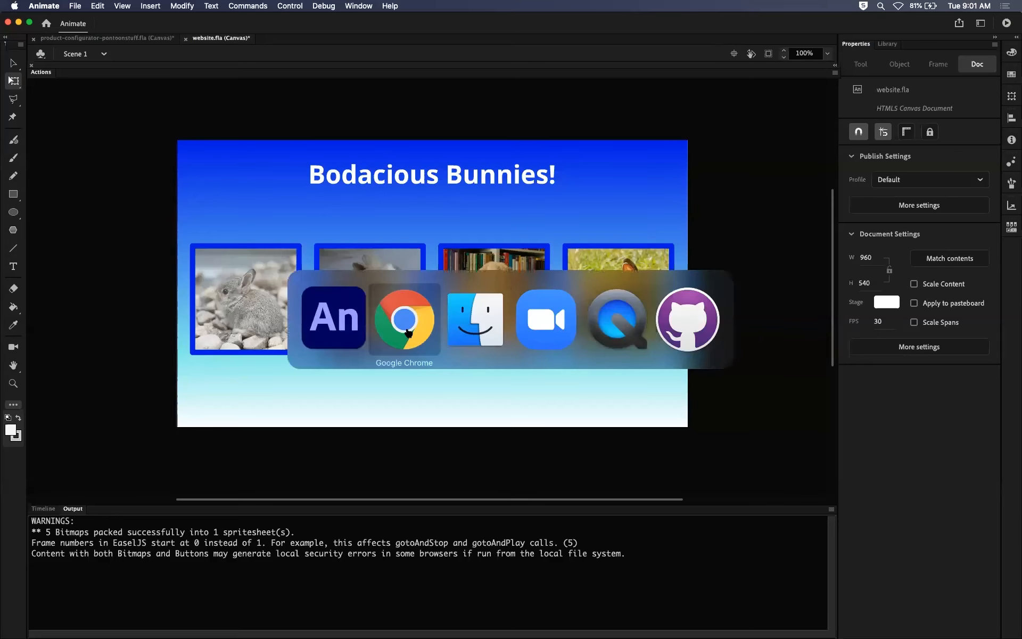
pyautogui.press('super+Tab')
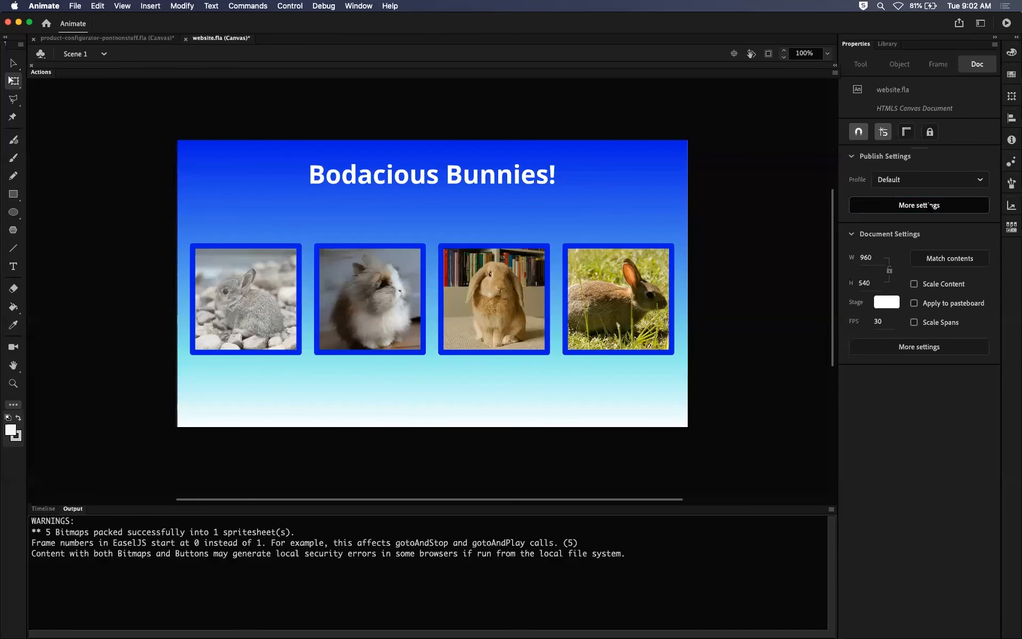
pyautogui.click(930, 205)
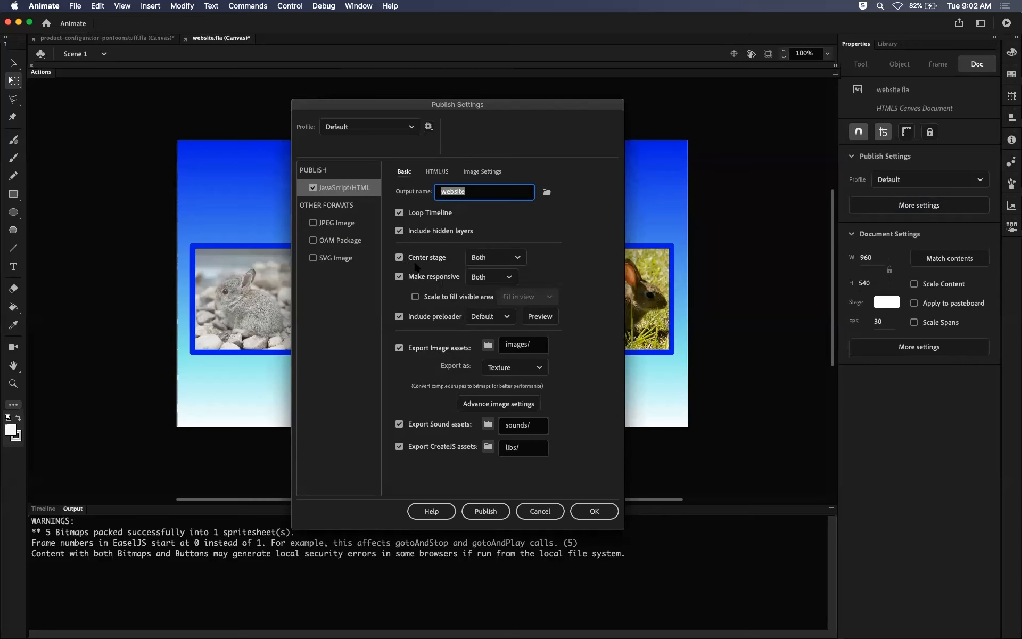
# Toggle Make responsive off and back on, and review the image export types, keeping Texture.
pyautogui.click(399, 277)
pyautogui.click(399, 276)
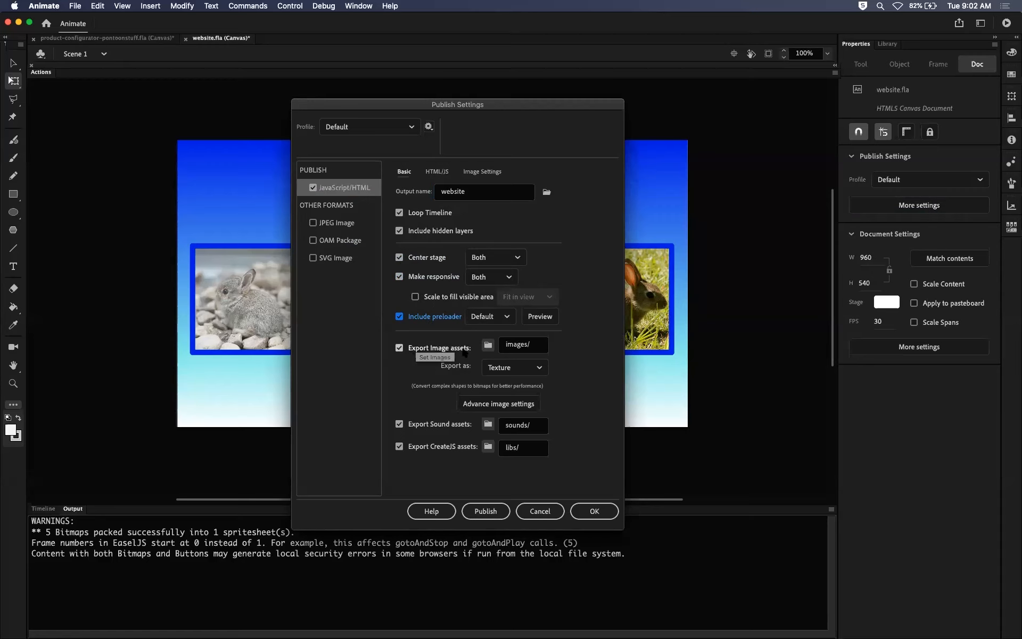
pyautogui.click(534, 368)
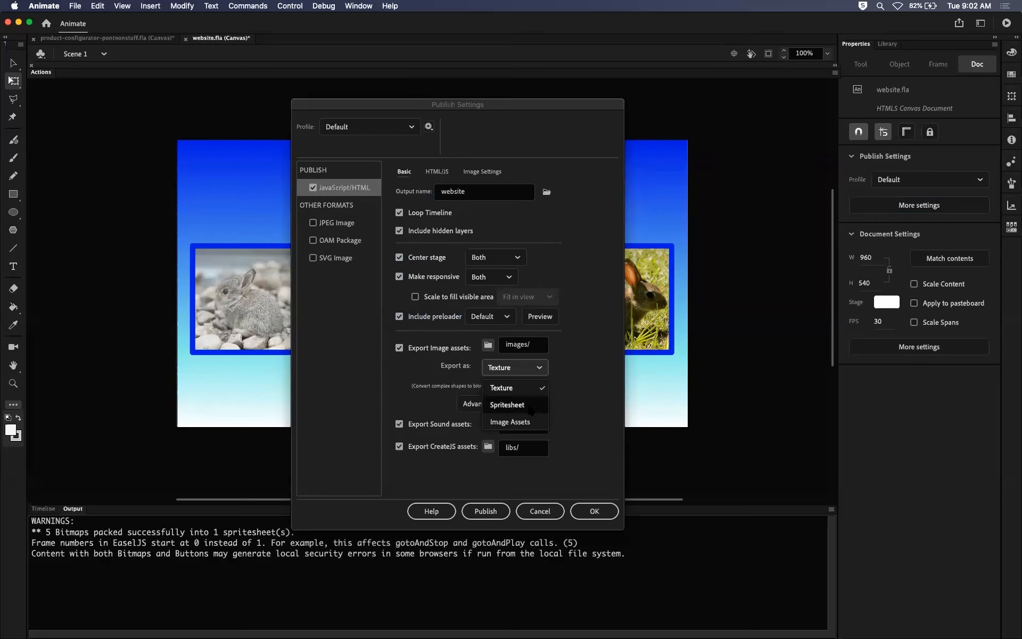
pyautogui.click(577, 372)
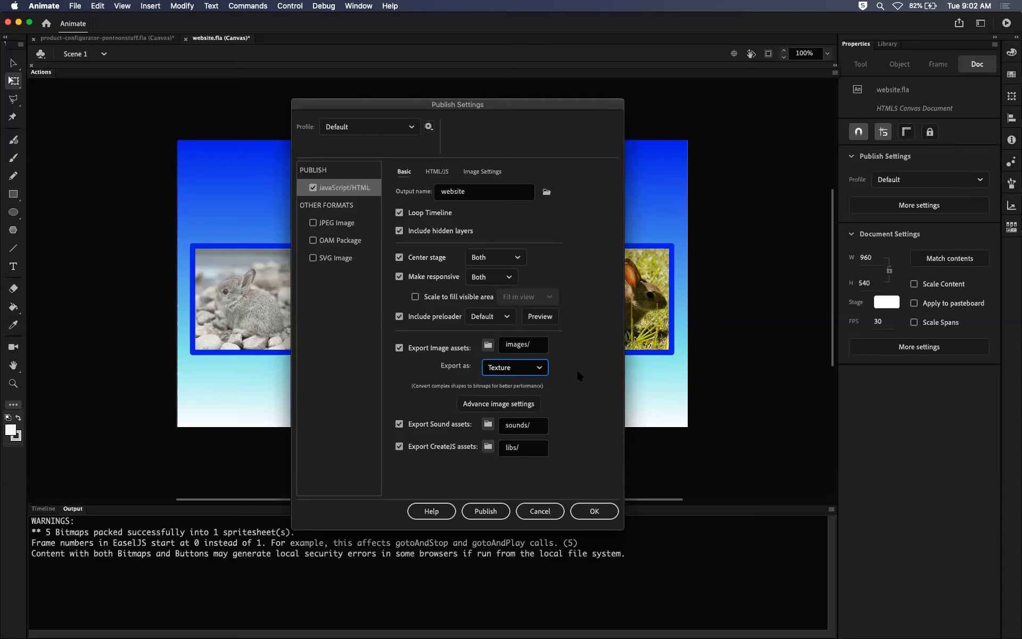
# Switch to Finder, open the Website project's images folder, and inspect website_atlas_1.png and _preloader.gif.
pyautogui.moveTo(545, 107); pyautogui.dragTo(335, 124)
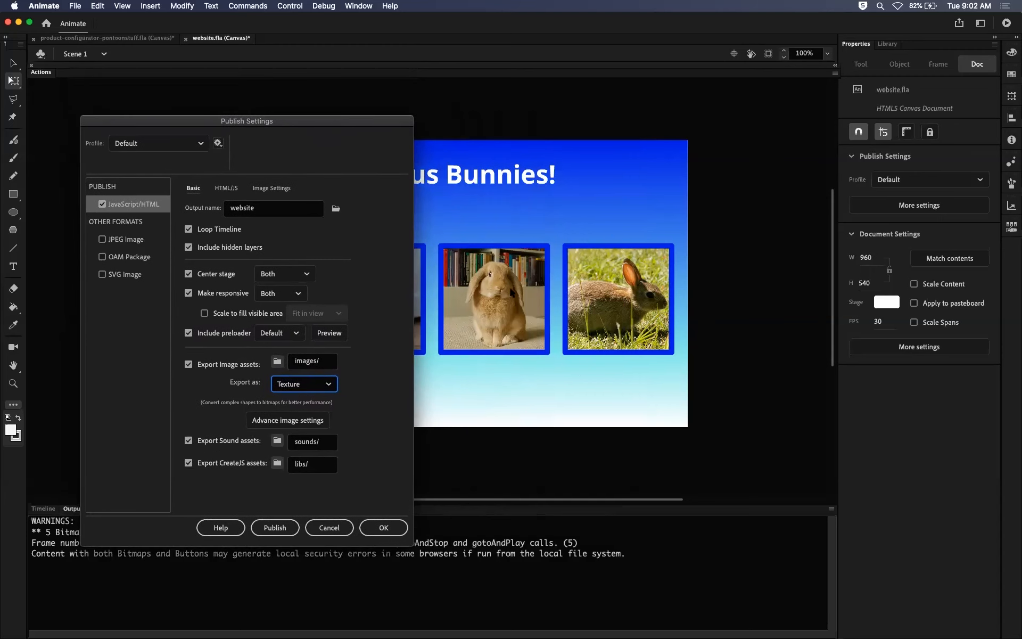
pyautogui.moveTo(257, 631)
pyautogui.click(40, 595)
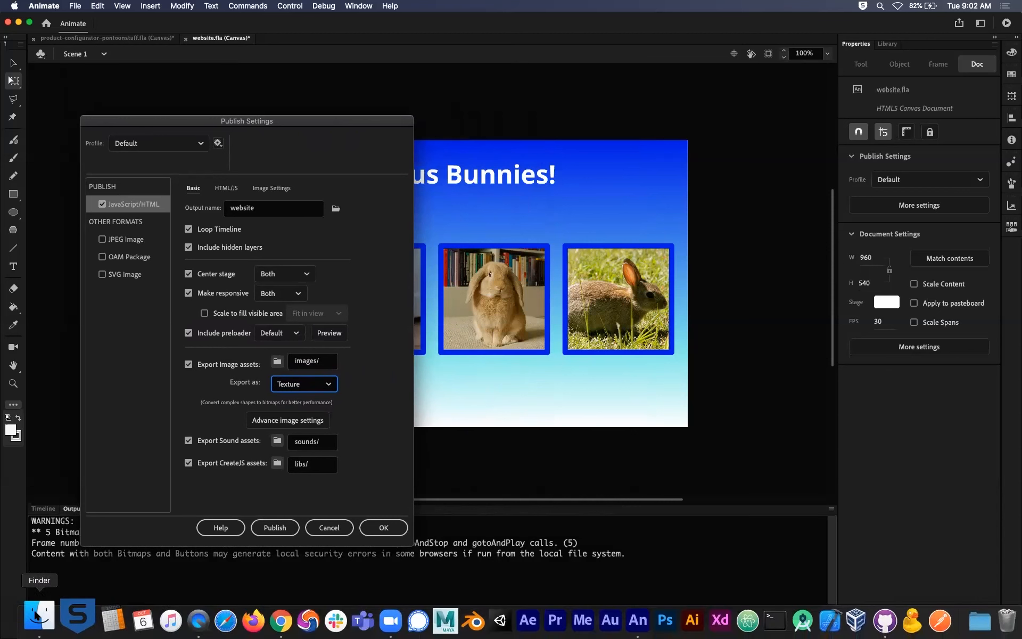
pyautogui.click(276, 55)
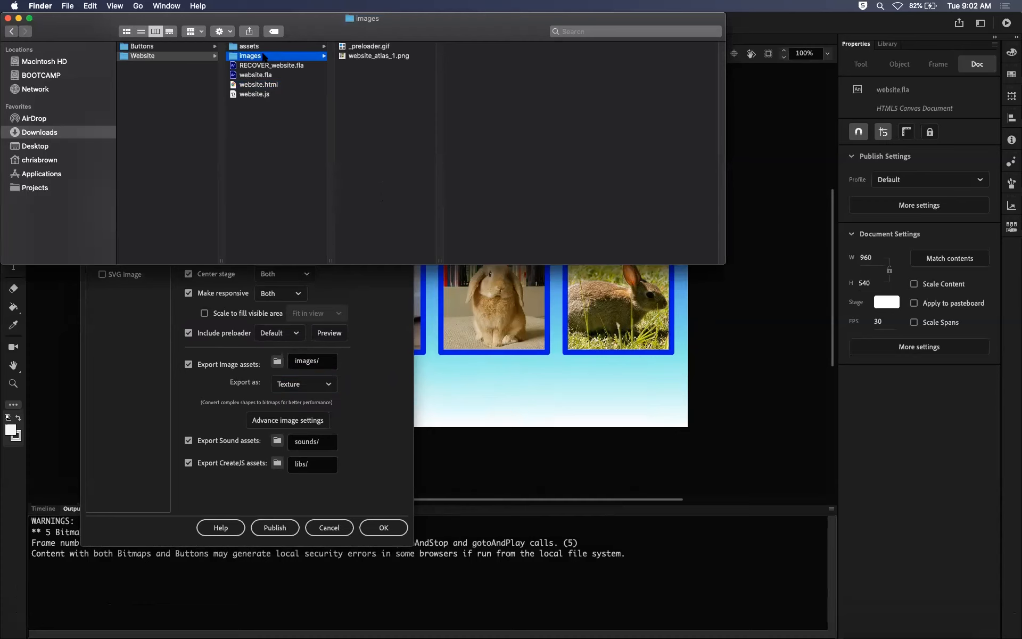
pyautogui.click(372, 56)
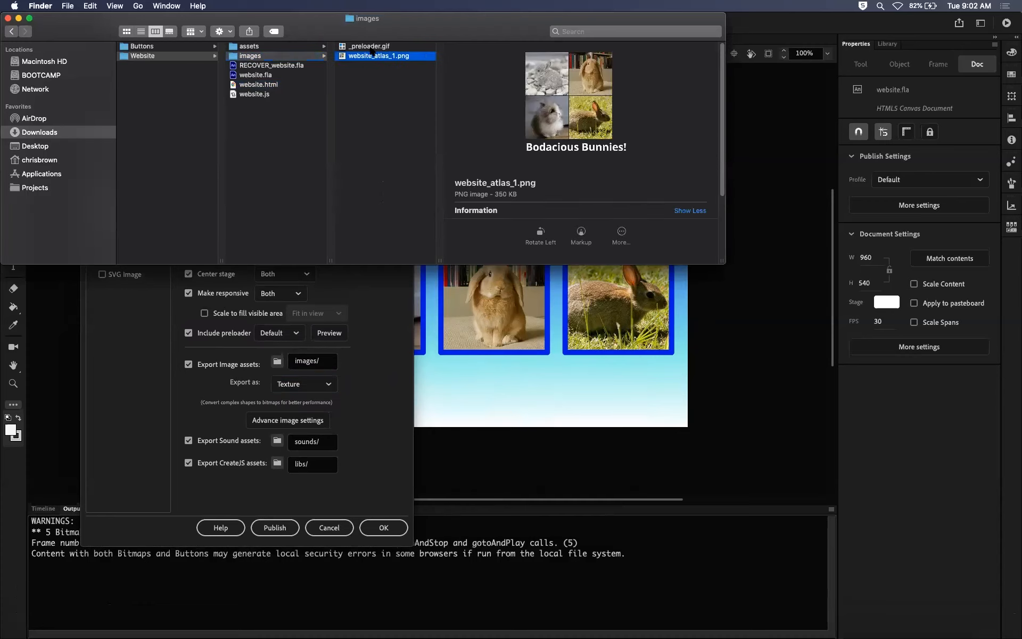
pyautogui.click(371, 47)
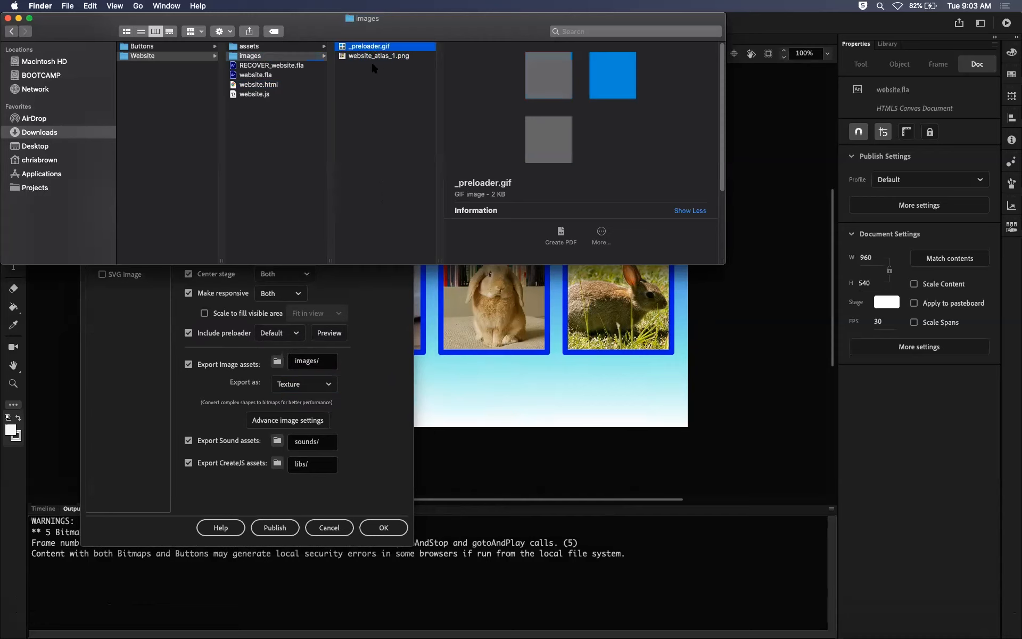
# Preview website_atlas_1.png at a large size to examine the combined images, and close the preview.
pyautogui.click(378, 57)
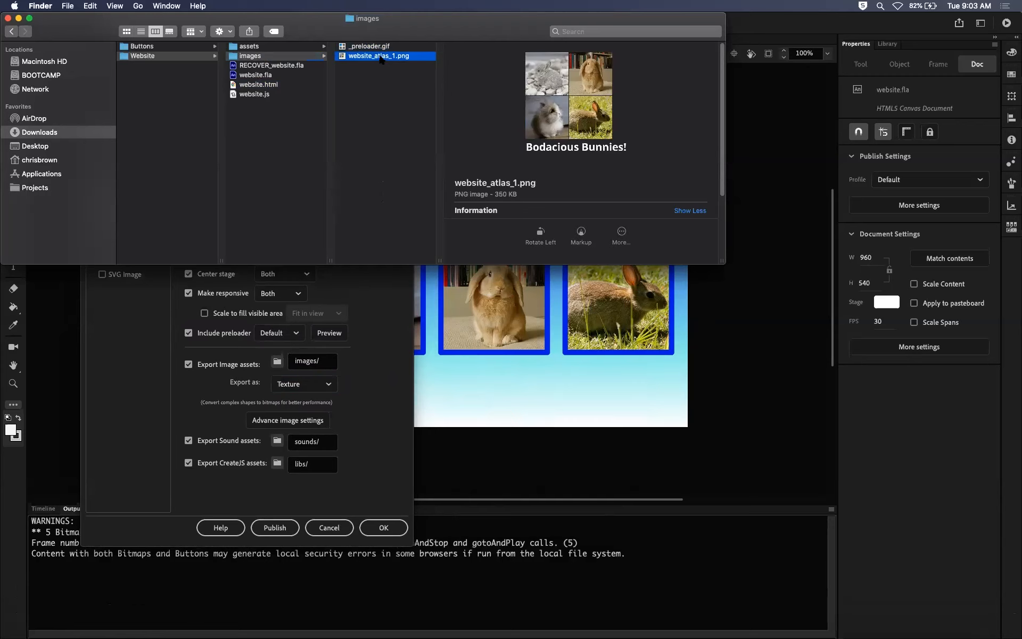
pyautogui.press('space')
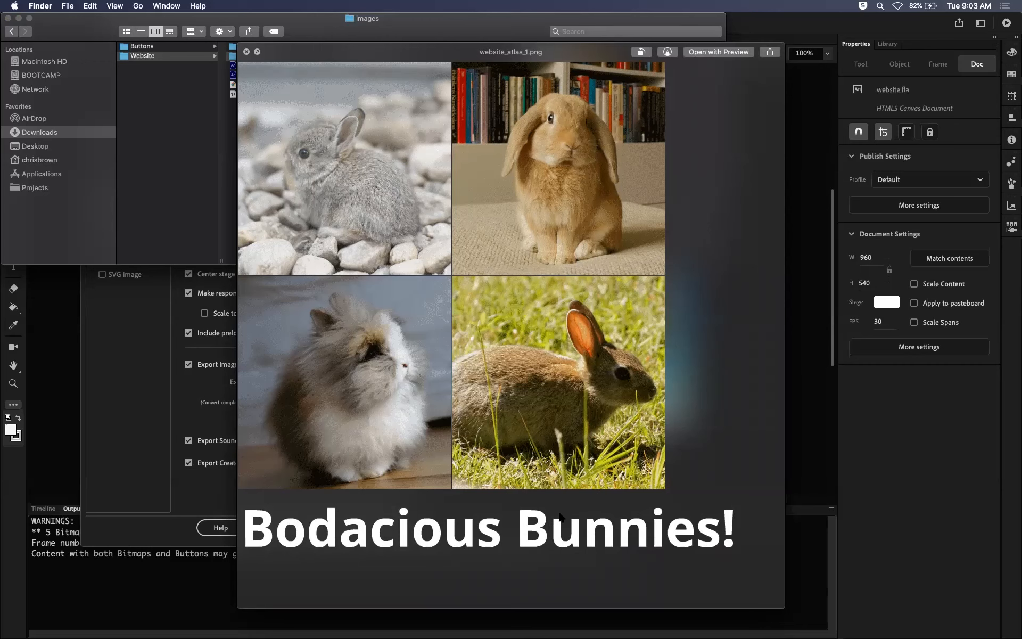
pyautogui.press('space')
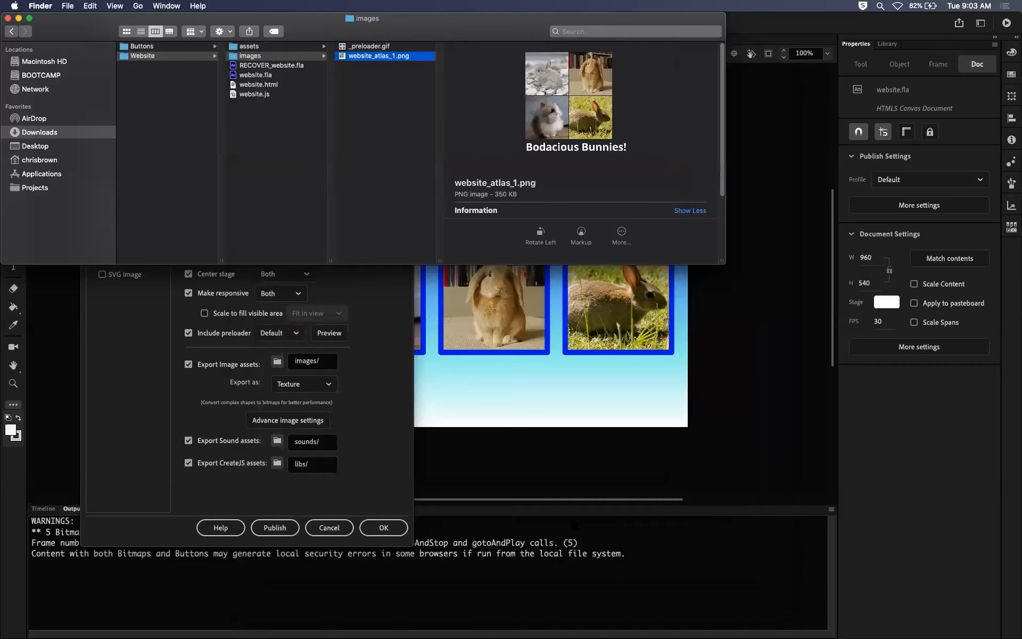
# Return to Animate's publish settings, check the image export types again with Texture selected, and move the dialog off the artwork.
pyautogui.click(378, 344)
pyautogui.moveTo(370, 125); pyautogui.dragTo(562, 94)
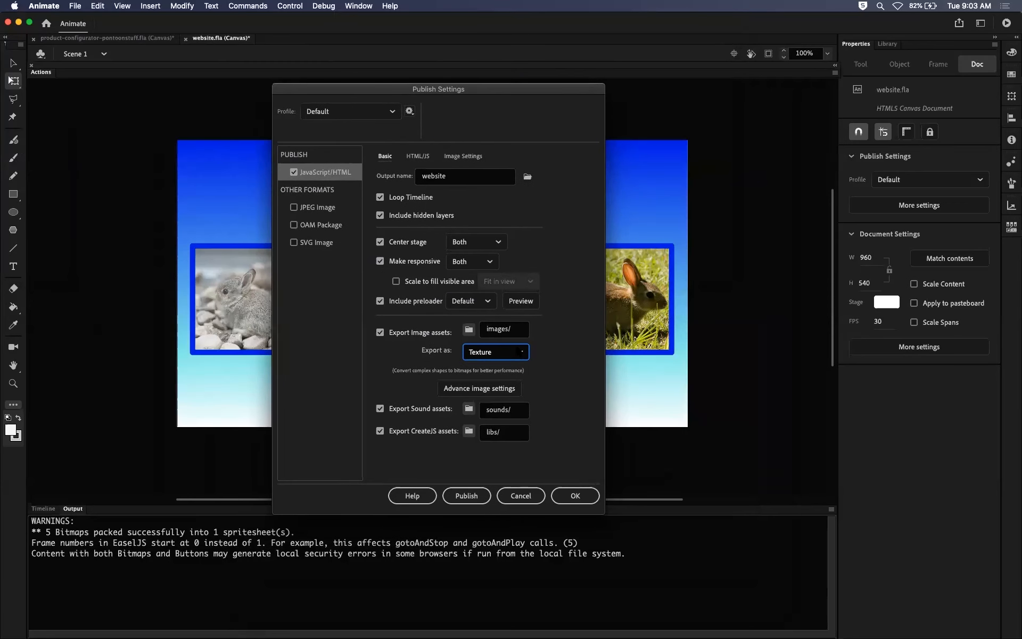
pyautogui.click(521, 352)
pyautogui.click(511, 372)
pyautogui.moveTo(555, 90); pyautogui.dragTo(342, 132)
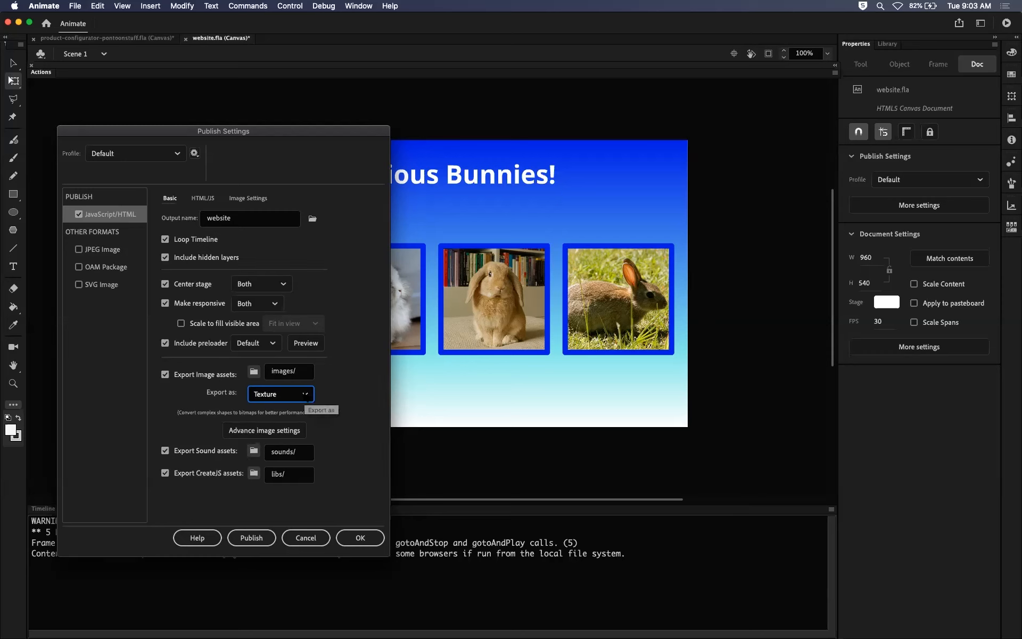
# Switch the image export type to Spritesheet, and set it back to Texture.
pyautogui.click(305, 395)
pyautogui.click(288, 431)
pyautogui.click(306, 395)
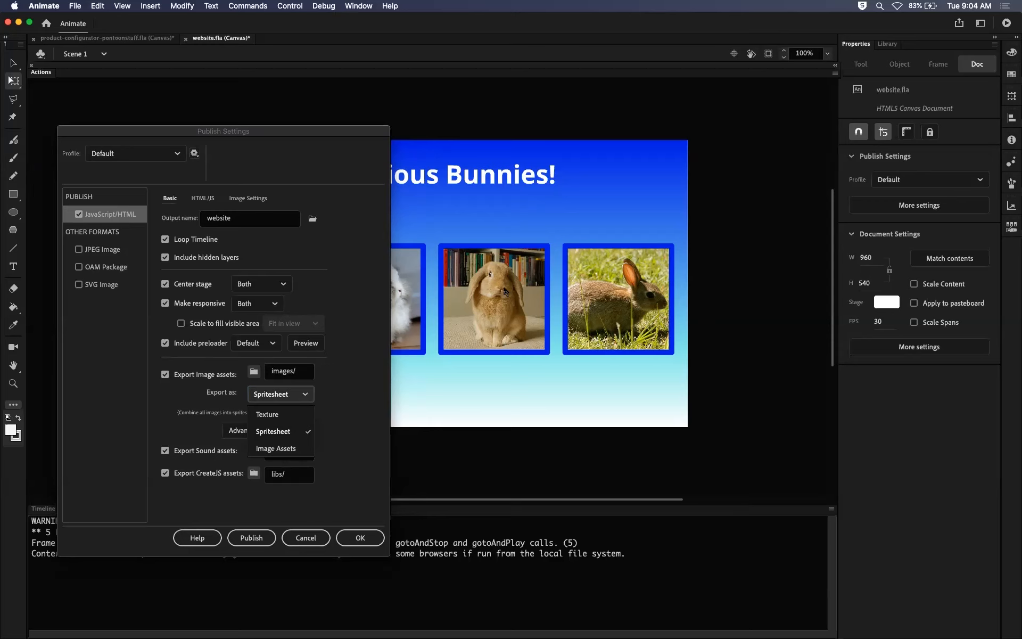
pyautogui.click(287, 414)
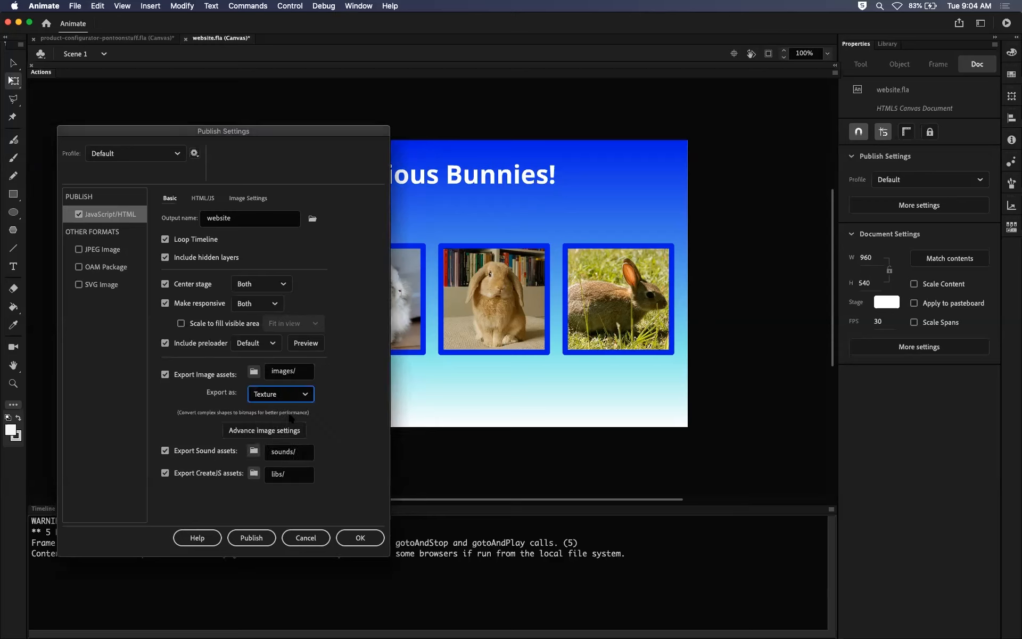
# Set the image export type to Image Assets in the publish settings.
pyautogui.click(313, 397)
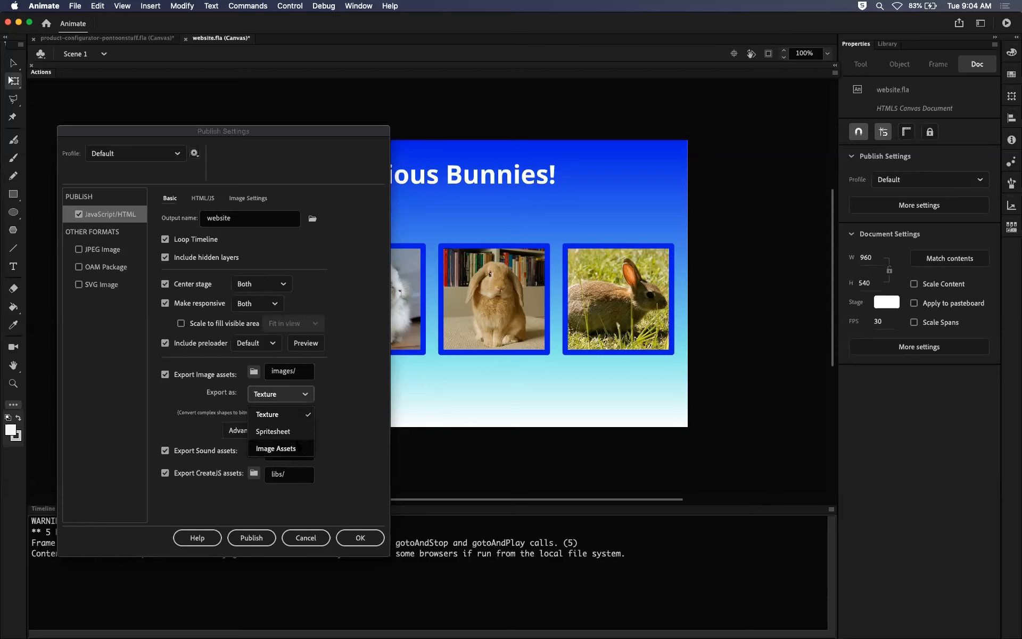
pyautogui.click(297, 447)
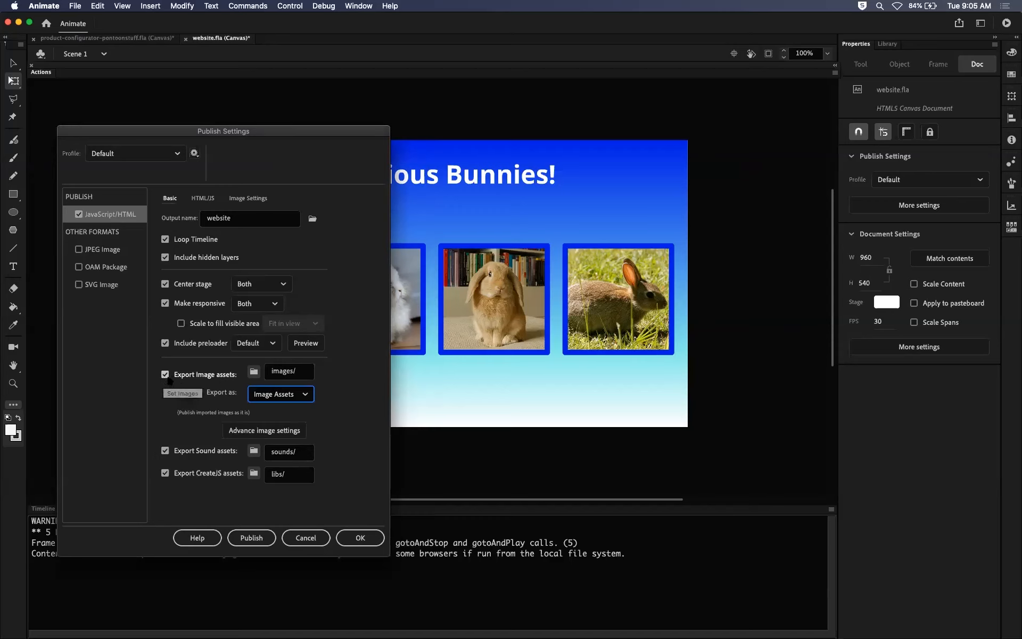
pyautogui.click(277, 394)
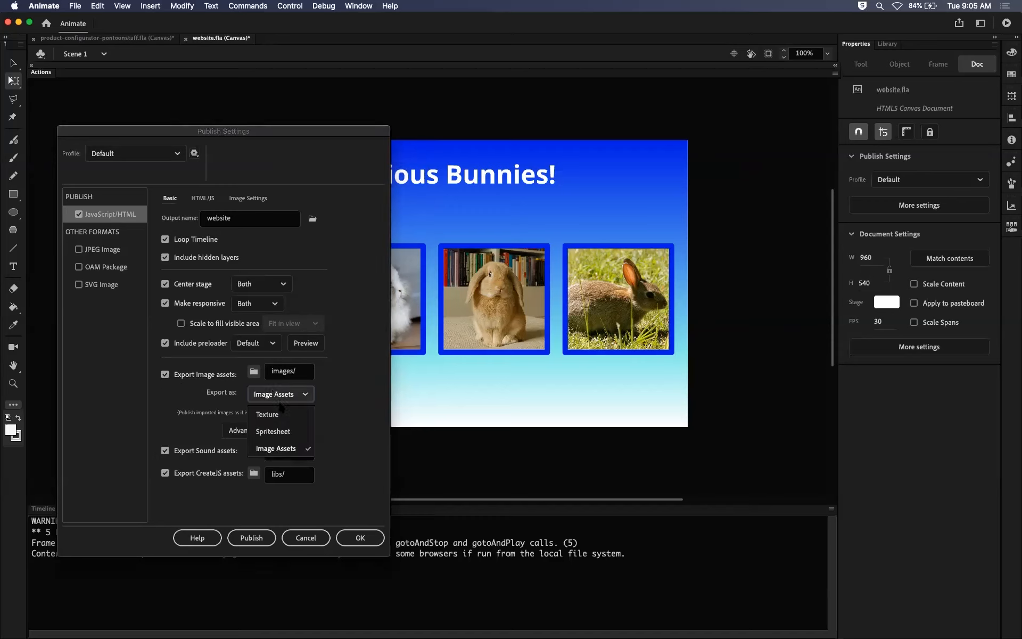
pyautogui.click(282, 450)
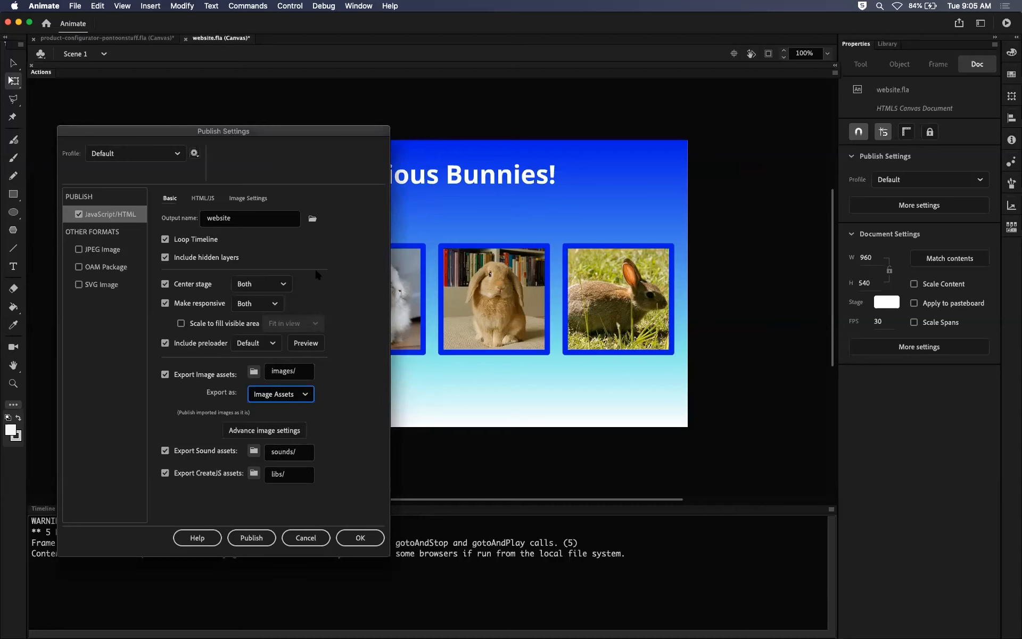
# Move the publish settings dialog over the artwork, and review the Image Settings and HTML/JS options before returning to the basic options.
pyautogui.moveTo(349, 149); pyautogui.dragTo(572, 107)
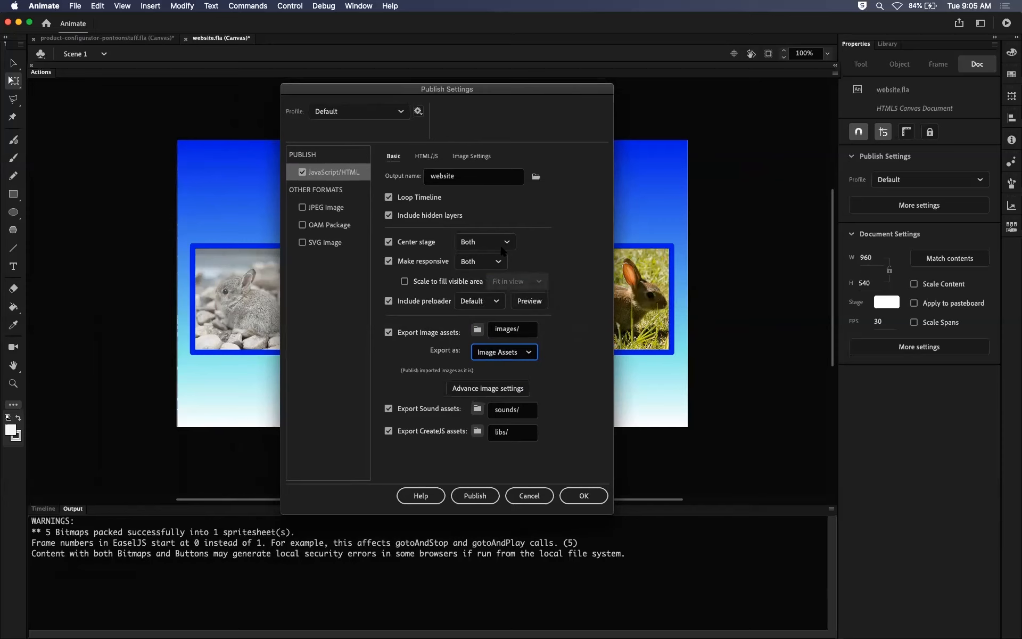
pyautogui.click(466, 159)
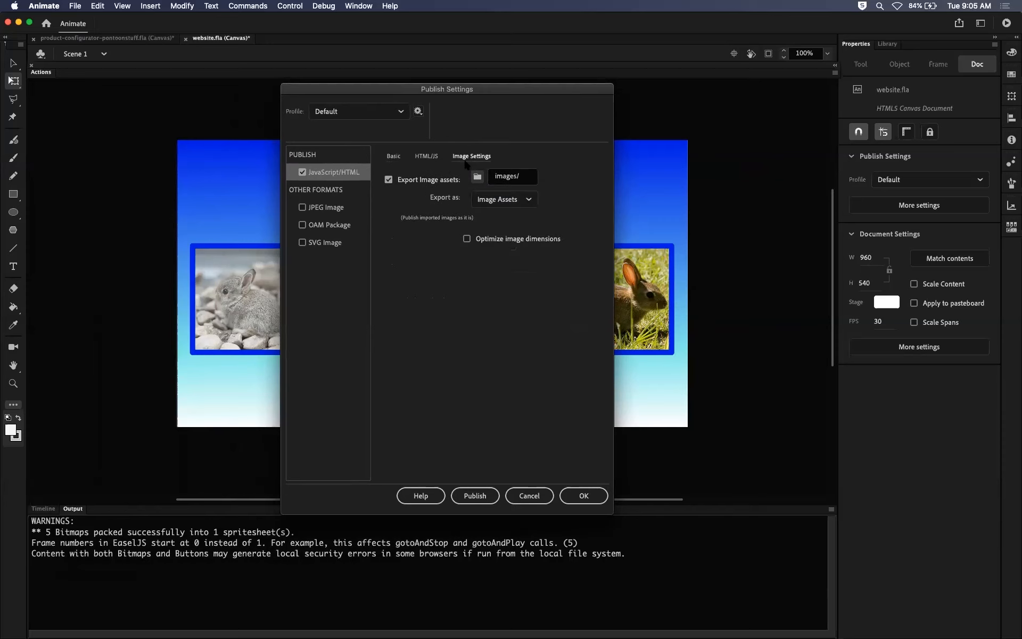
pyautogui.click(422, 156)
pyautogui.click(396, 155)
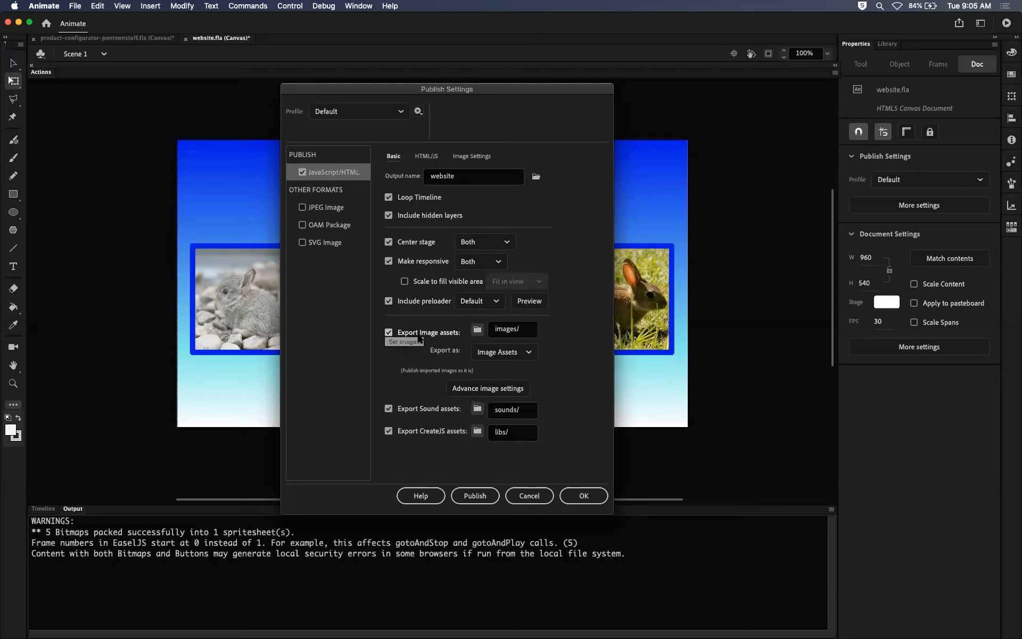
# Accept the publish settings with Image Assets as the image export type, and save website.fla.
pyautogui.click(514, 352)
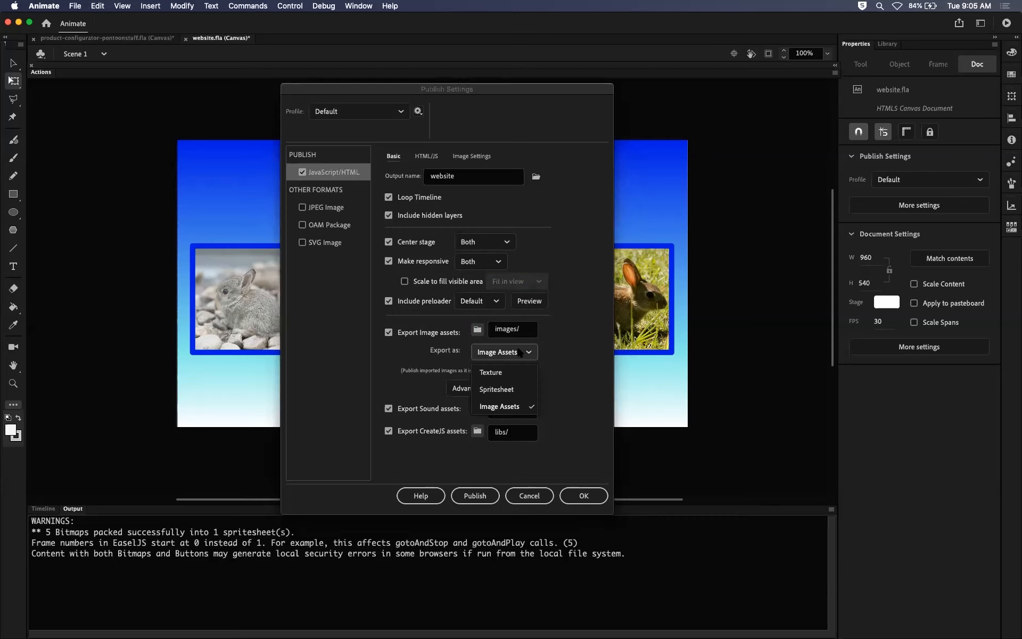
pyautogui.click(509, 406)
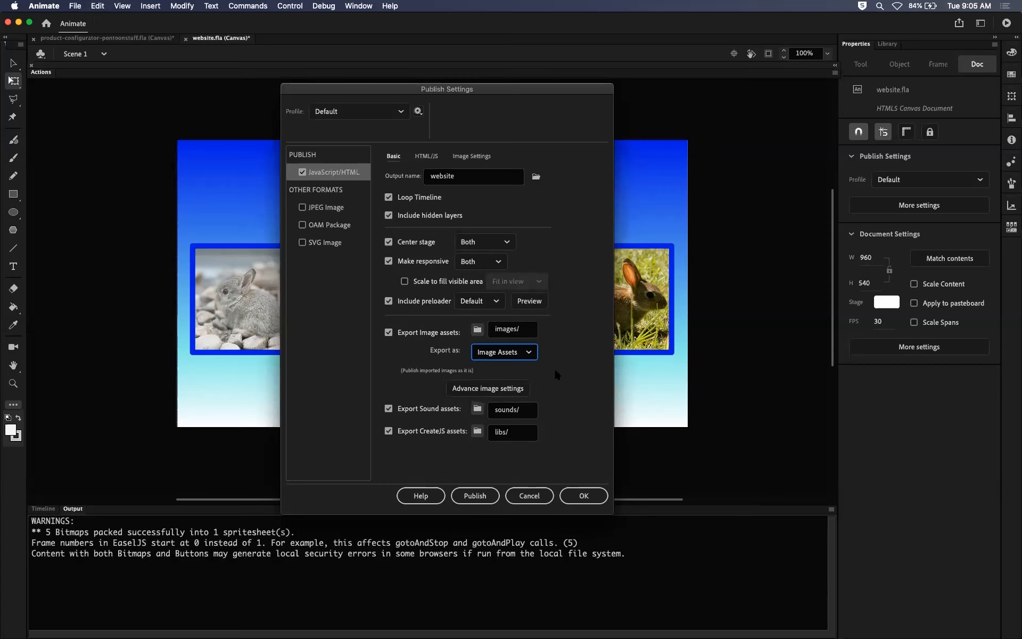
pyautogui.click(585, 495)
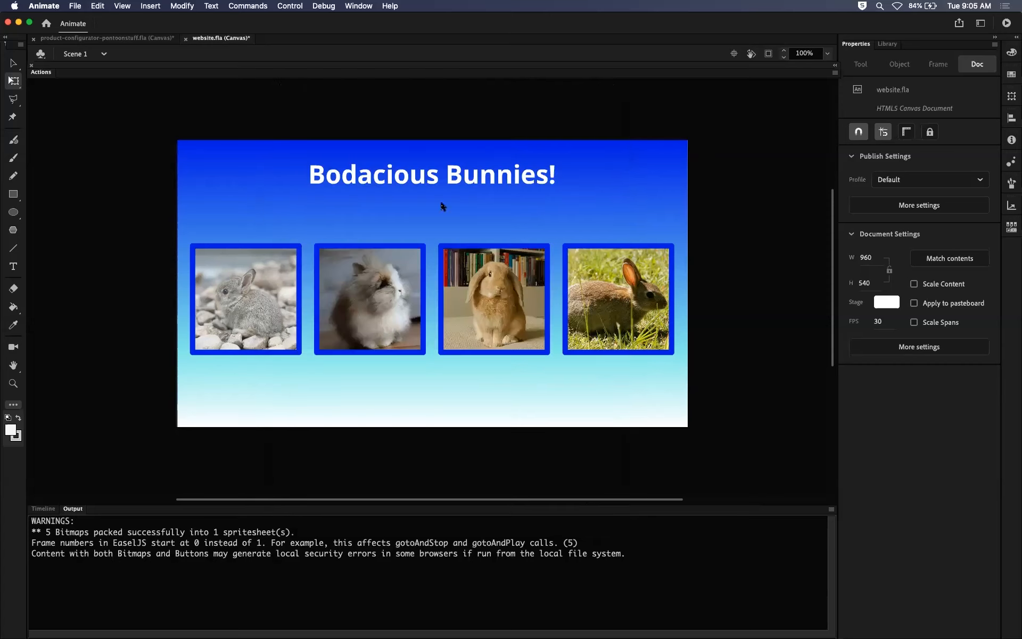
pyautogui.click(75, 8)
pyautogui.click(82, 88)
# Switch to Finder, inspect _preloader.gif and website_atlas_1.png in the Website project's images folder, and preview the atlas at a large size.
pyautogui.moveTo(116, 634)
pyautogui.click(43, 619)
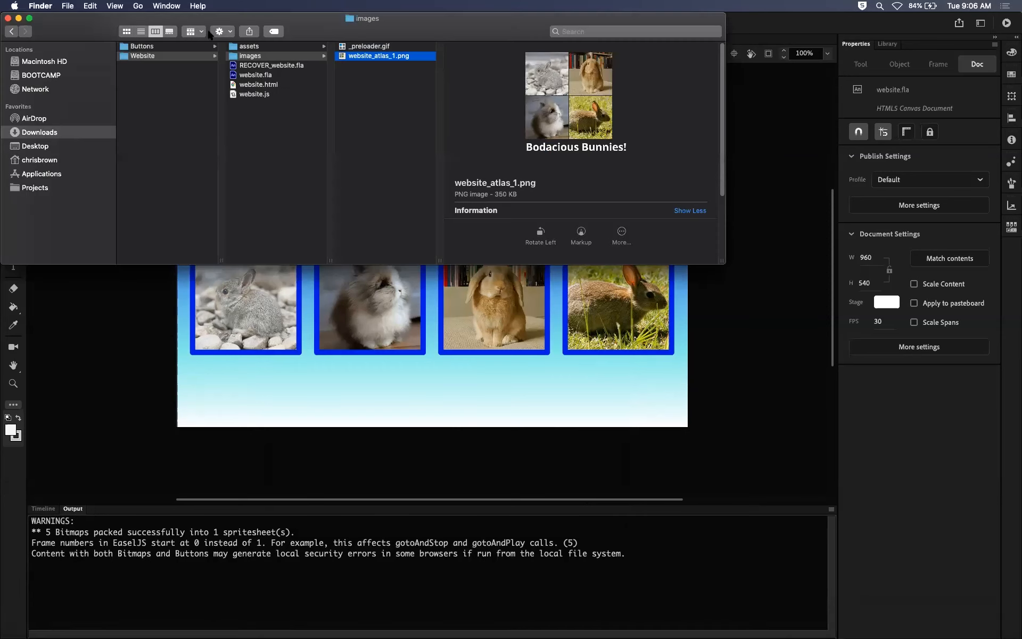
pyautogui.click(153, 55)
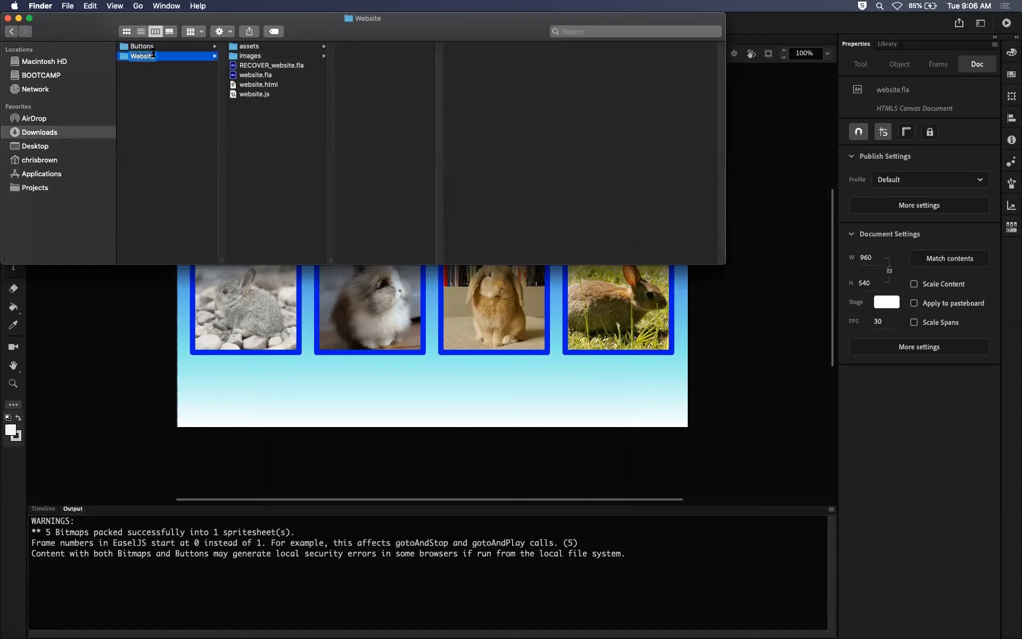
pyautogui.click(148, 88)
pyautogui.click(162, 55)
pyautogui.click(254, 57)
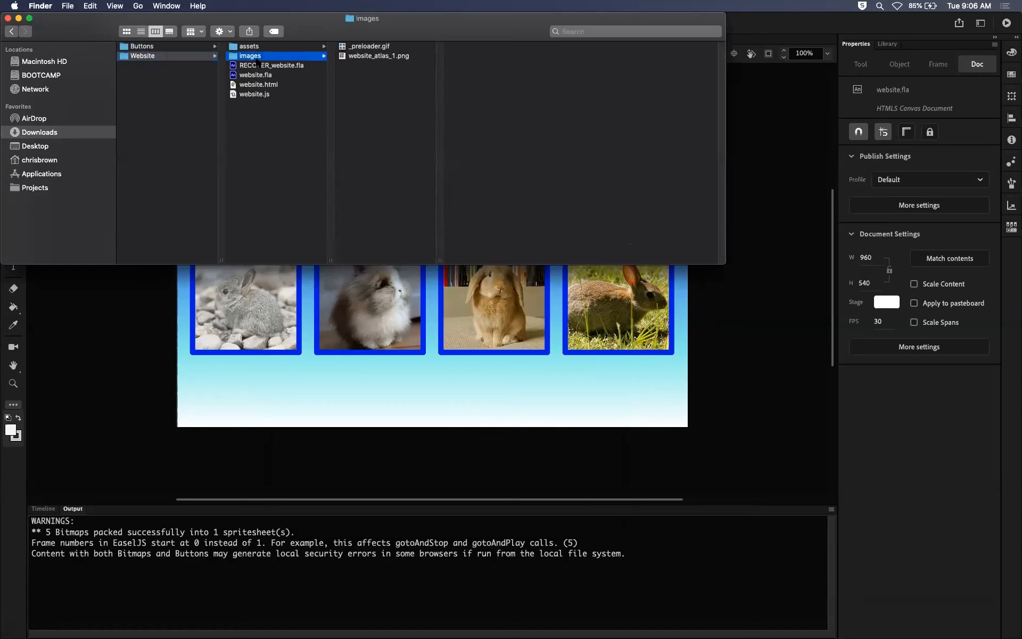
pyautogui.click(360, 47)
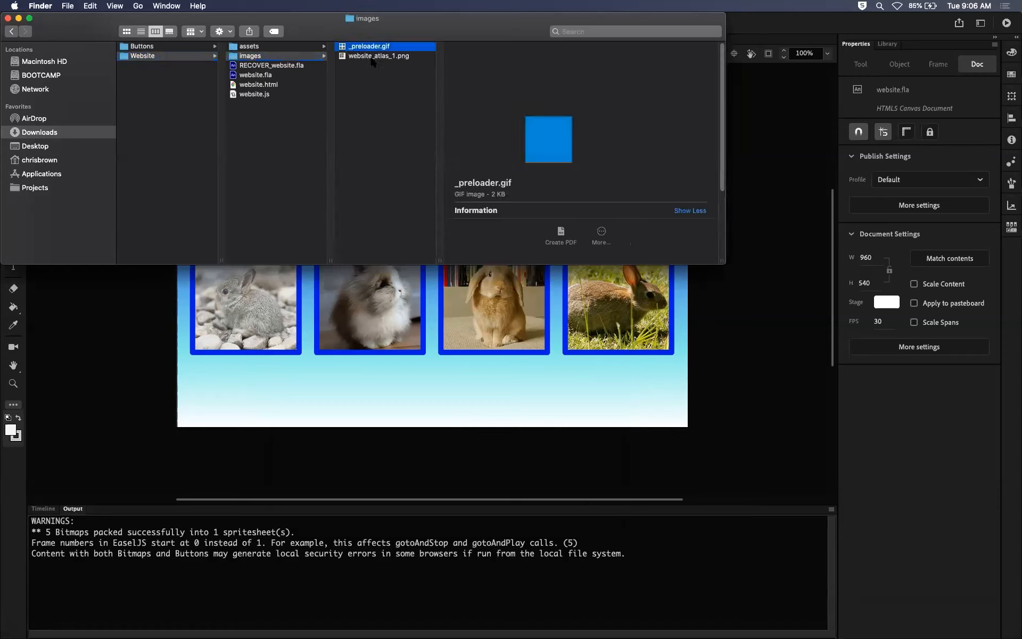
pyautogui.click(372, 57)
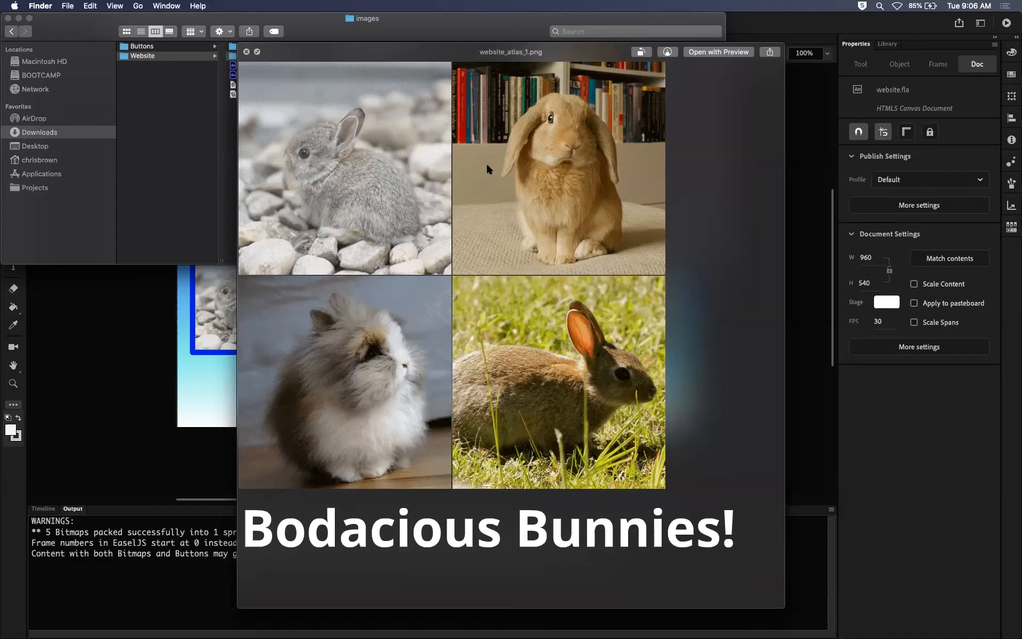
pyautogui.press('space')
# Delete the images folder from the Website project folder.
pyautogui.click(263, 142)
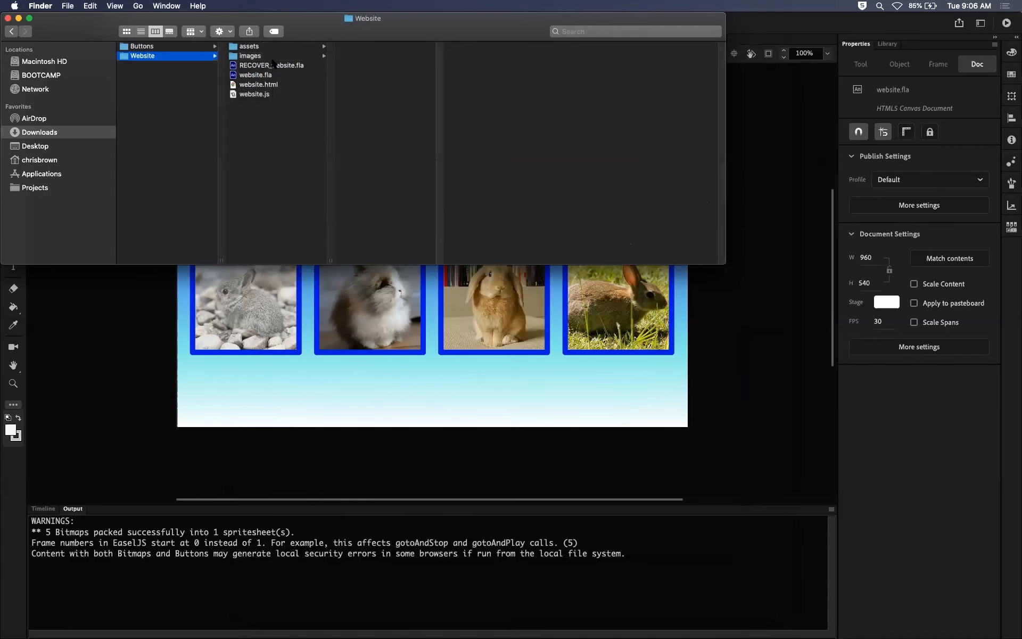
pyautogui.click(288, 53)
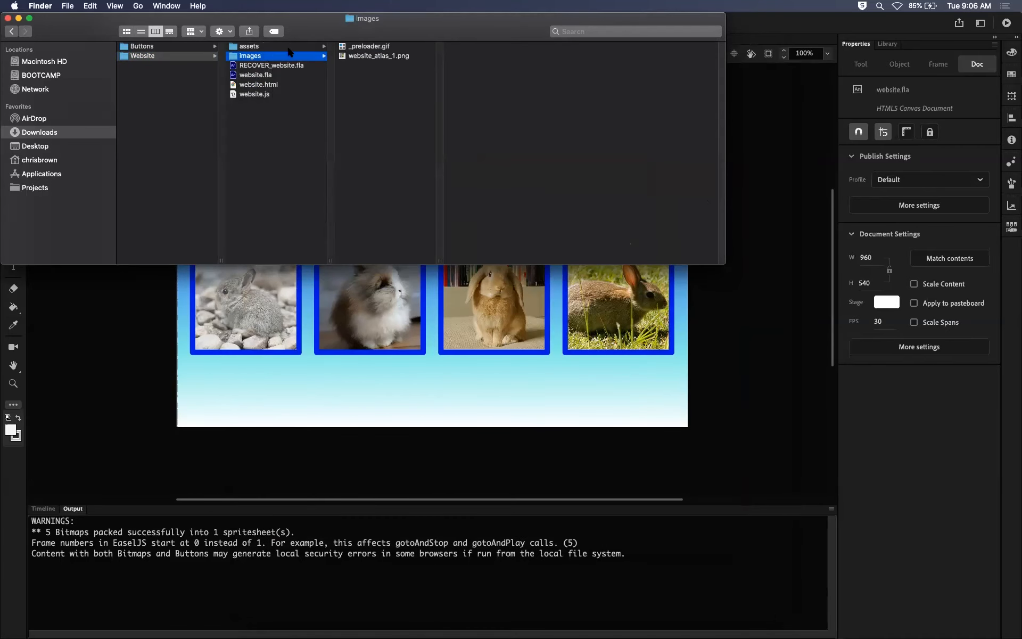
pyautogui.press('super+BackSpace')
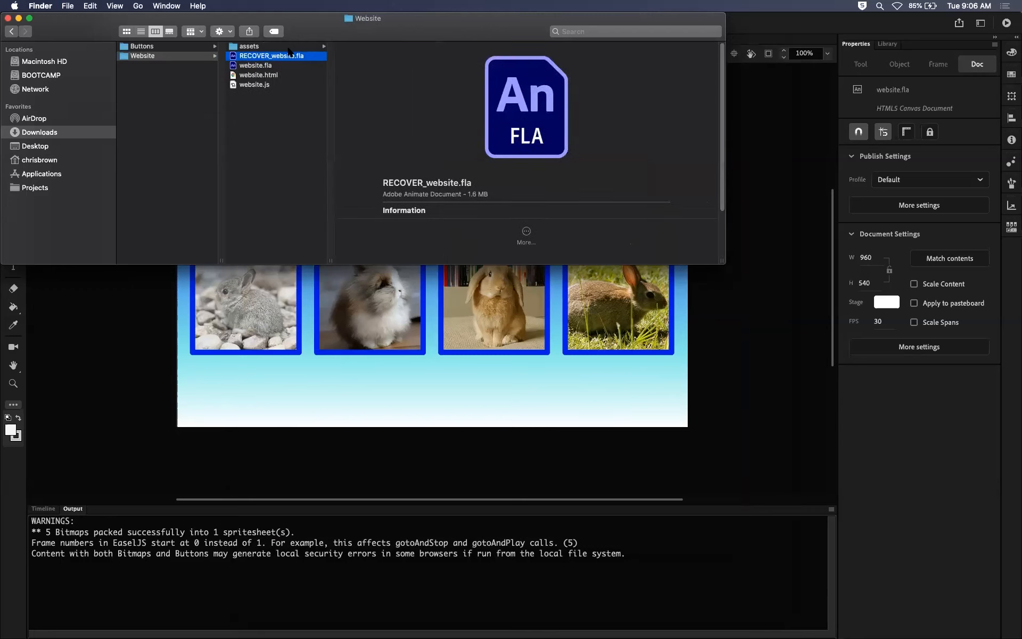
# Examine the published website.html and website.js files in the Website folder, and clear the selection.
pyautogui.click(257, 75)
pyautogui.keyDown('shift'); pyautogui.click(261, 86); pyautogui.keyUp('shift')
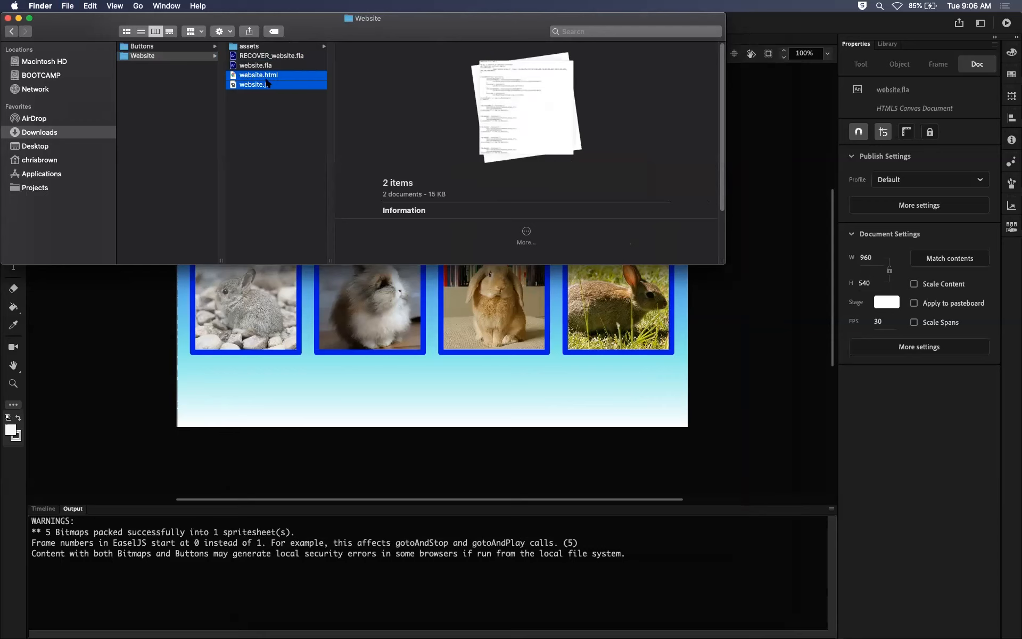
pyautogui.click(270, 142)
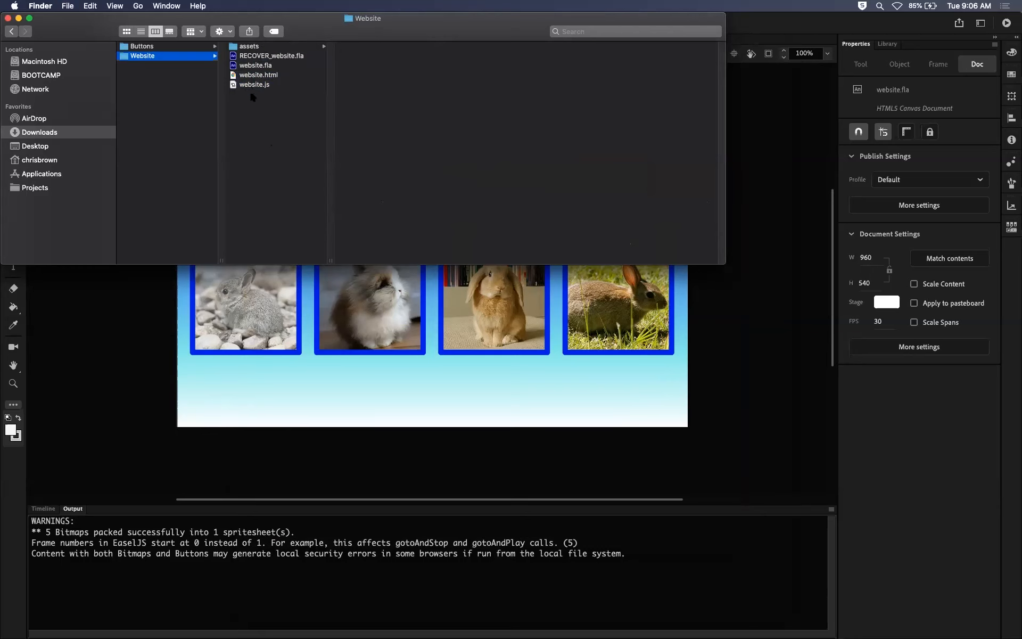
# Return to Animate, test the movie in Chrome, and resize the browser window to check the page's responsive scaling.
pyautogui.click(742, 334)
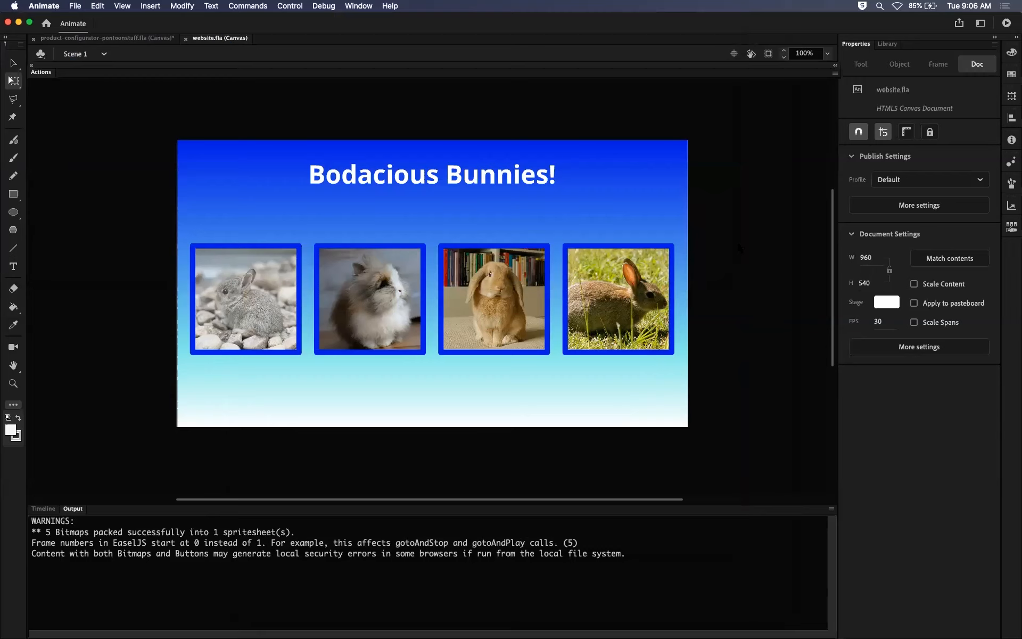
pyautogui.press('super+Return')
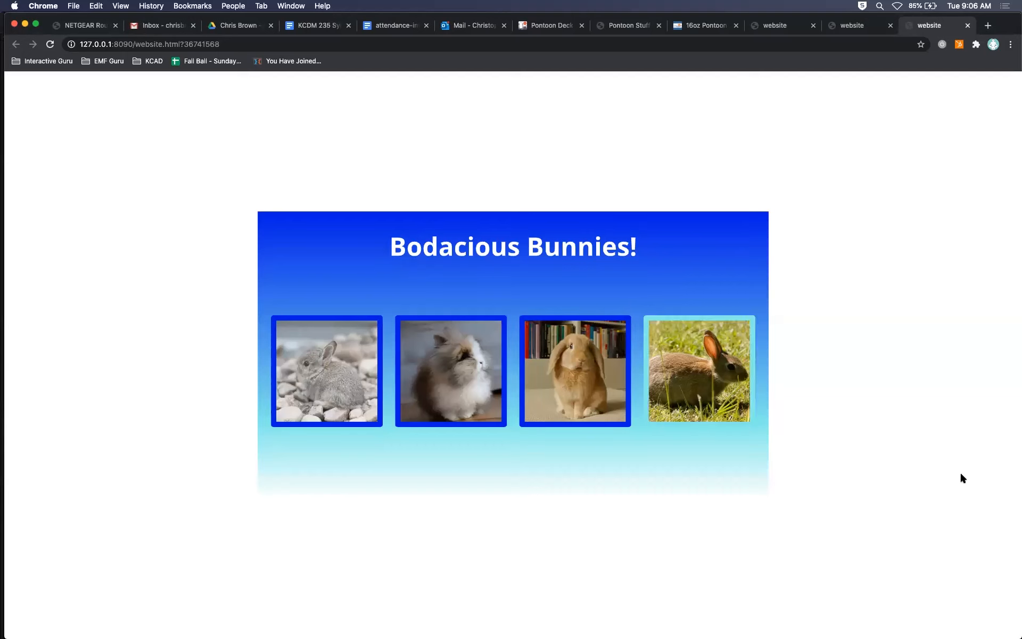
pyautogui.moveTo(1010, 629); pyautogui.dragTo(307, 277)
pyautogui.moveTo(421, 362); pyautogui.dragTo(1015, 633)
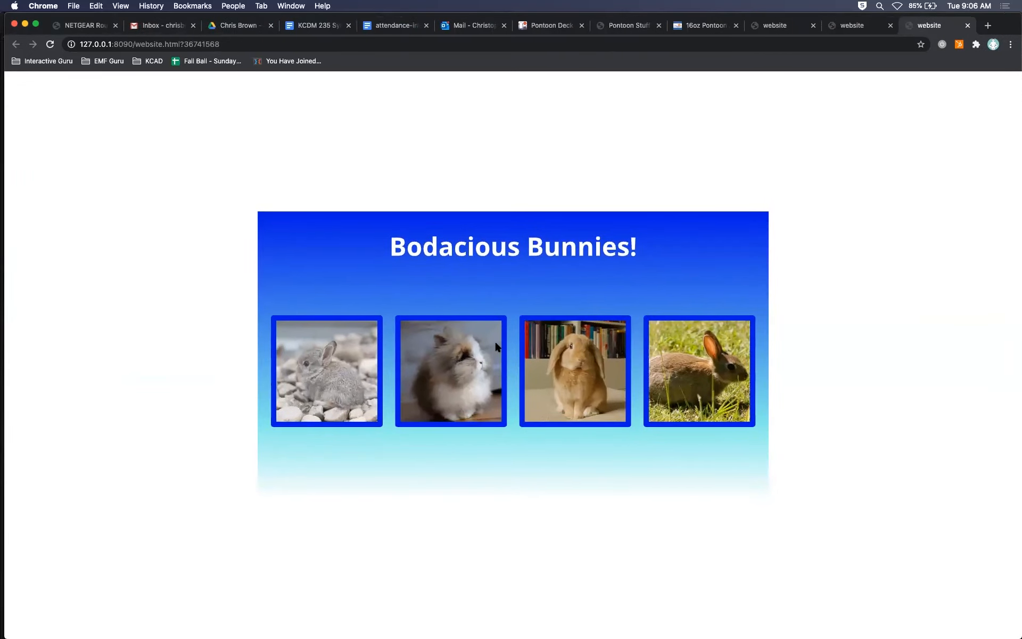
# Reload the published page in Chrome, and close the two extra website tabs.
pyautogui.click(51, 44)
pyautogui.click(51, 46)
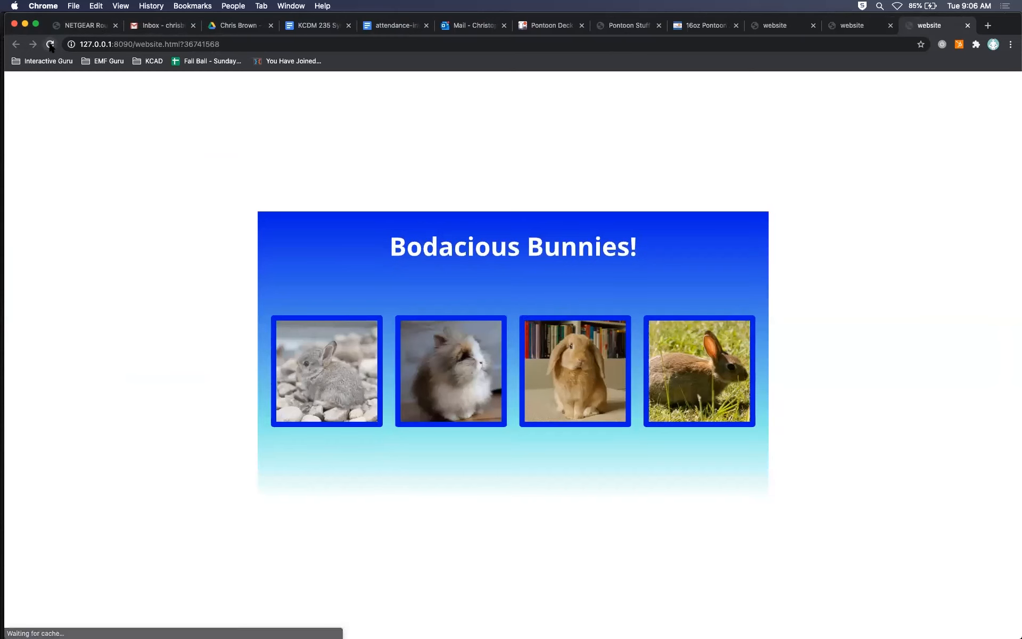
pyautogui.click(968, 25)
pyautogui.click(890, 25)
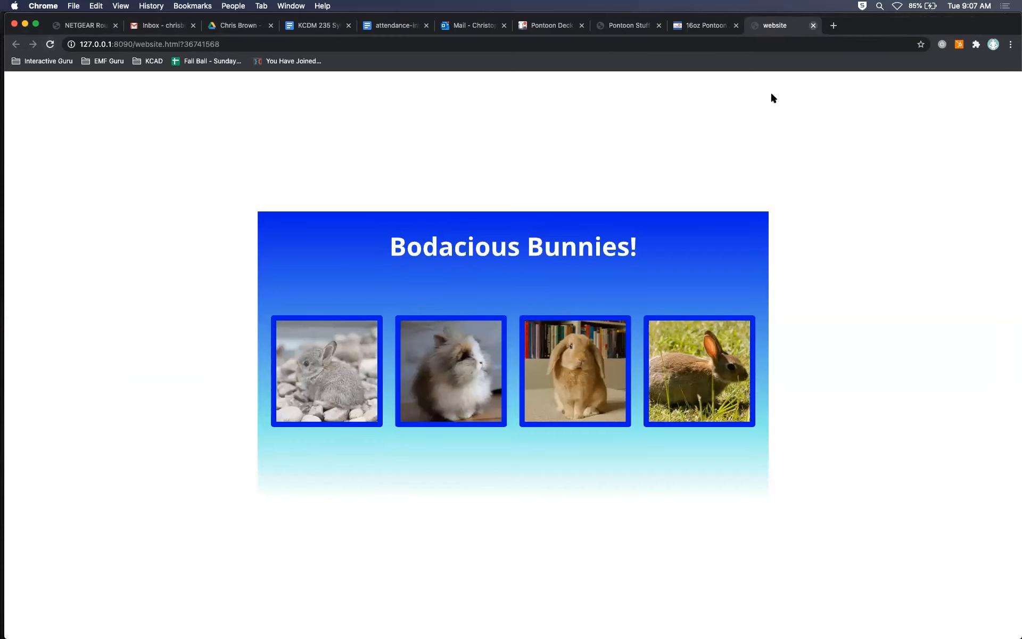
# Switch to Finder, open the newly published images folder in the Website project, and inspect _preloader.gif.
pyautogui.press('super+Tab')
pyautogui.press('super+Tab')
pyautogui.press('super+Tab')
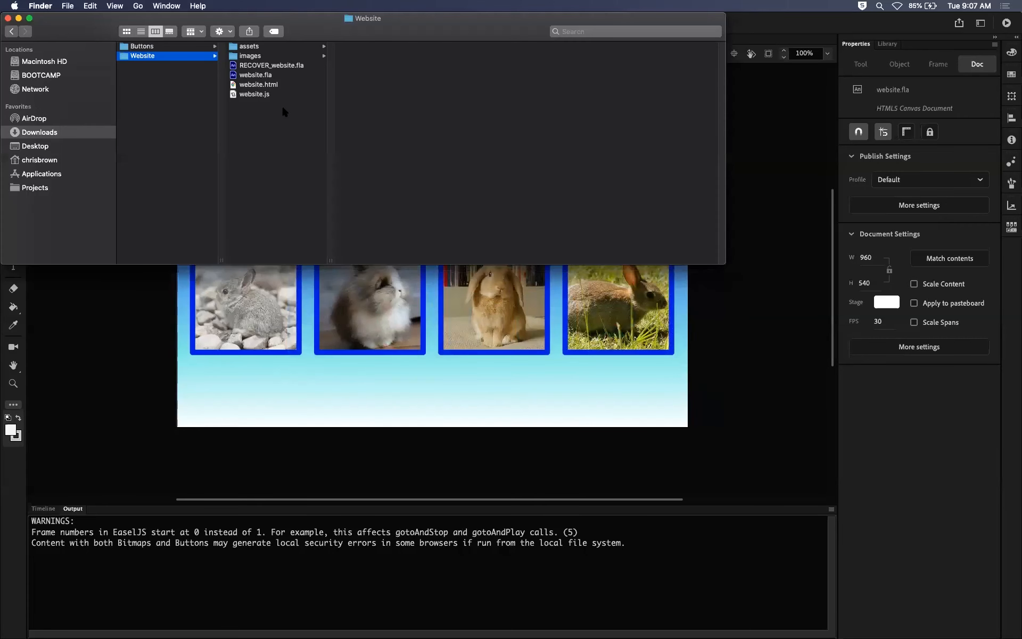
pyautogui.click(276, 55)
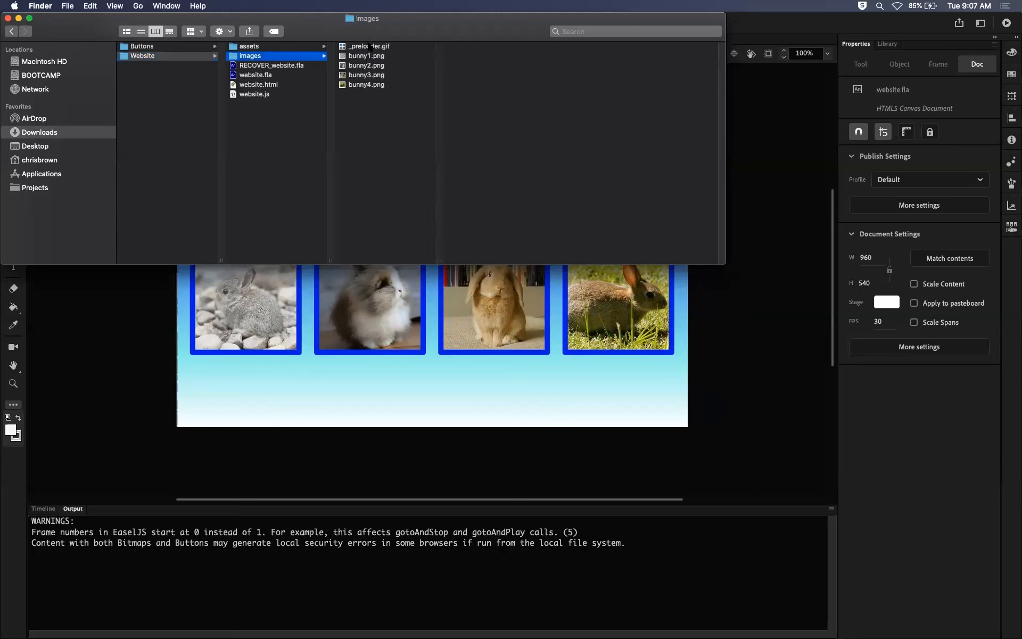
pyautogui.click(380, 47)
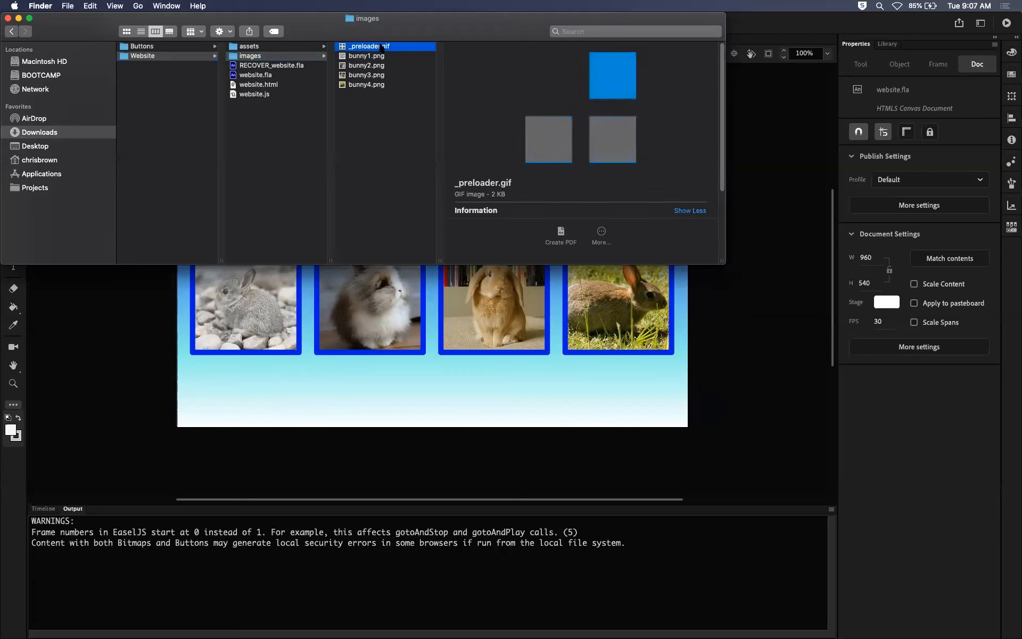
# Preview the exported images bunny1.png through bunny4.png one by one, and go back through them to _preloader.gif and bunny1.png.
pyautogui.click(377, 56)
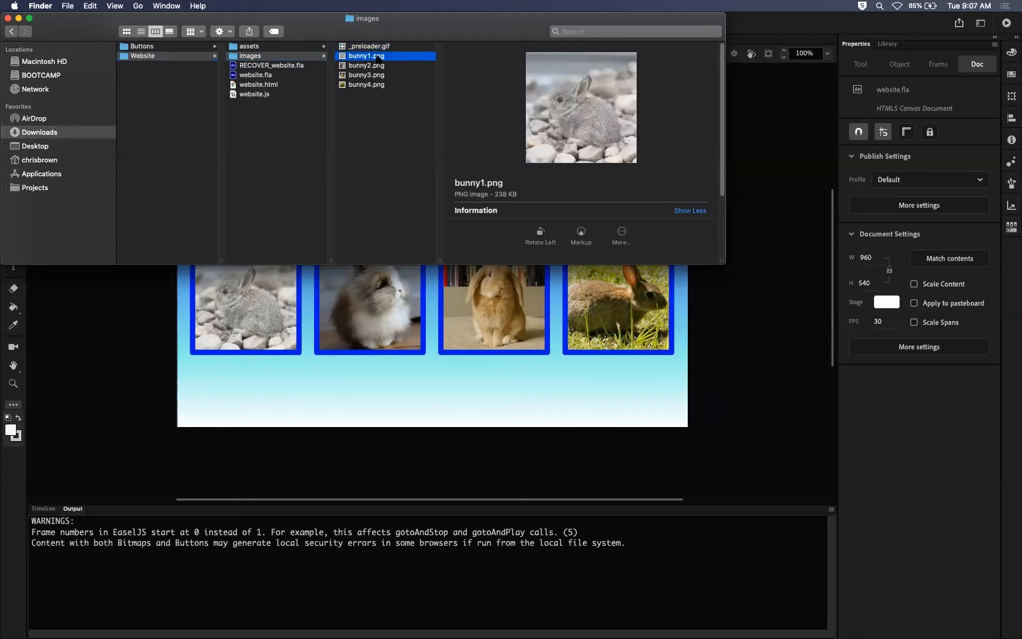
pyautogui.press('space')
pyautogui.press('Down')
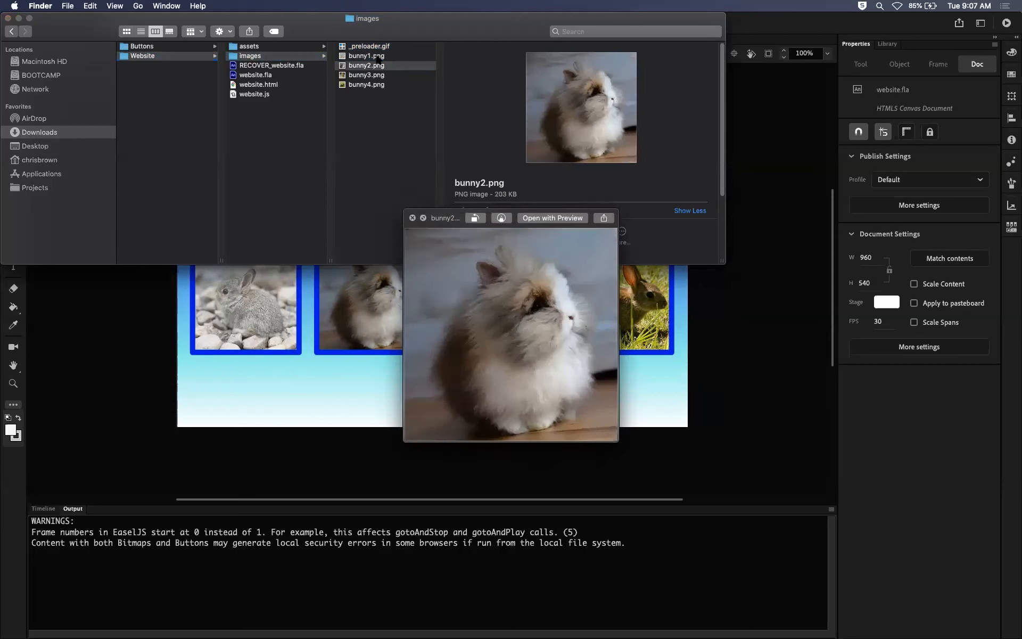
pyautogui.press('Down')
pyautogui.press('Down')
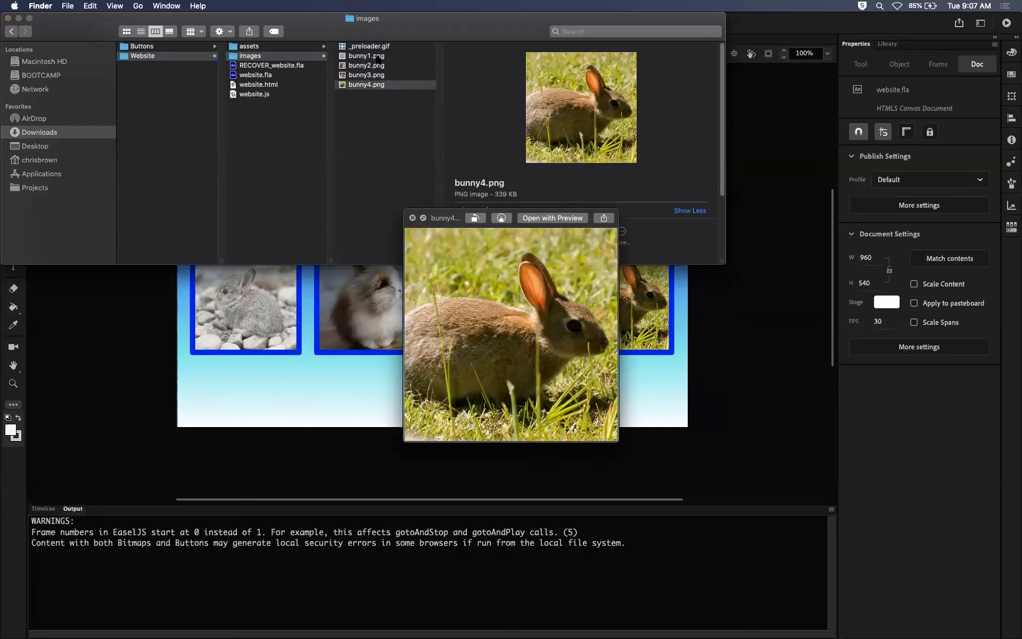
pyautogui.press('Up')
pyautogui.press('Up')
pyautogui.press('Up')
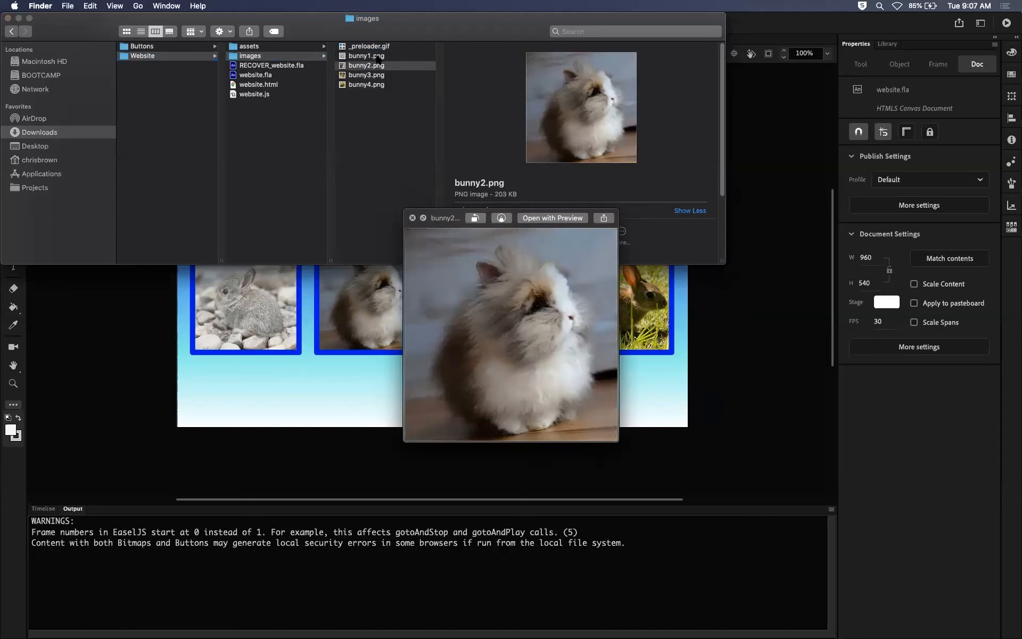
pyautogui.press('Up')
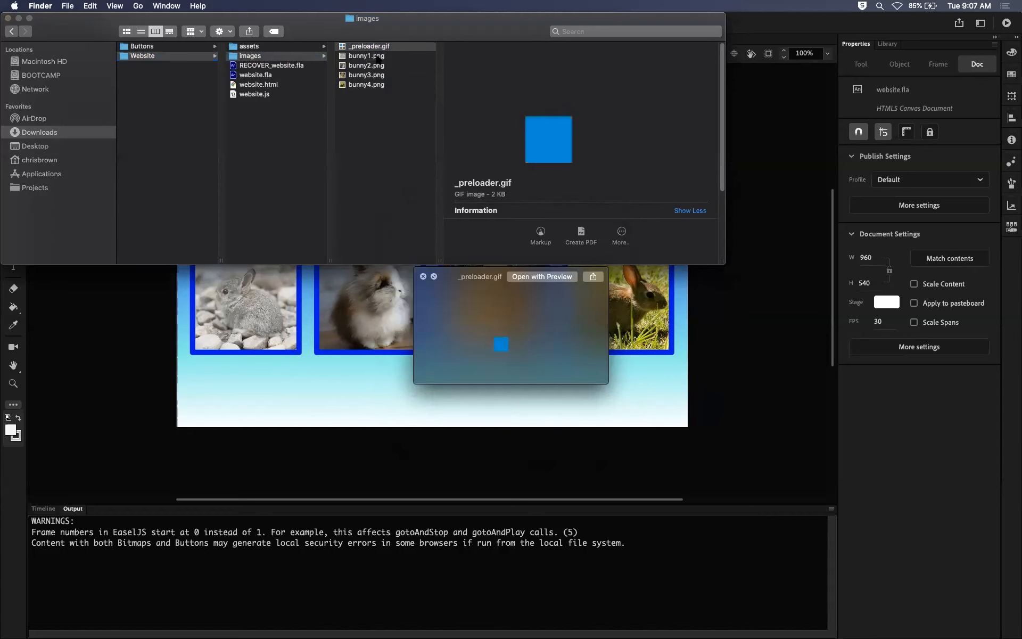
pyautogui.press('Down')
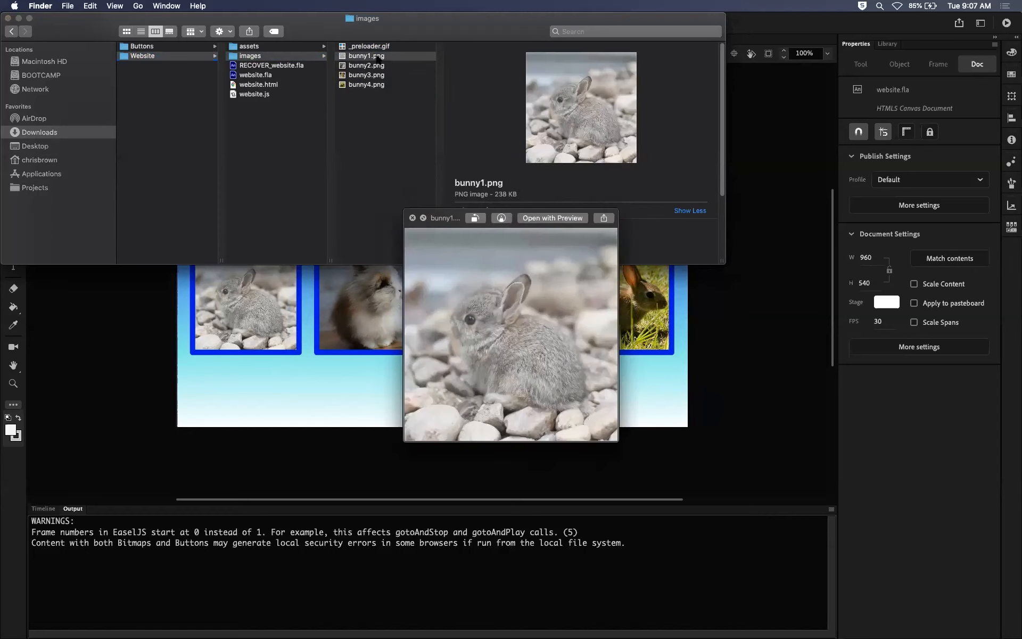
# Flip forward and back through the bunny1.png to bunny4.png previews again, and close the preview.
pyautogui.press('Down')
pyautogui.press('Down')
pyautogui.press('Down')
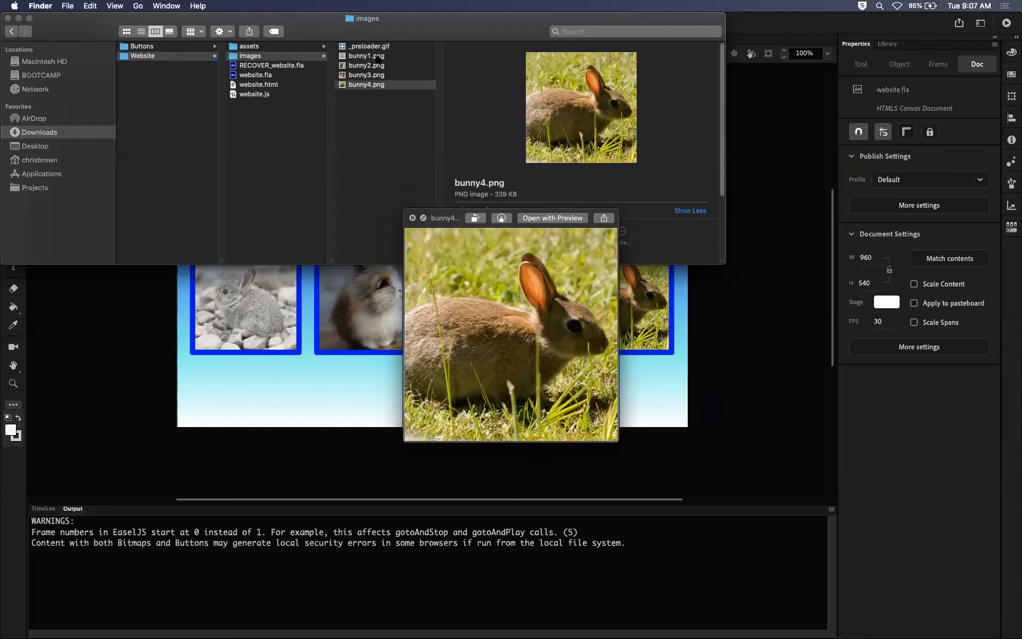
pyautogui.press('Up')
pyautogui.press('Up')
pyautogui.press('Up')
pyautogui.press('Down')
pyautogui.press('Down')
pyautogui.press('Down')
pyautogui.click(412, 217)
pyautogui.click(356, 142)
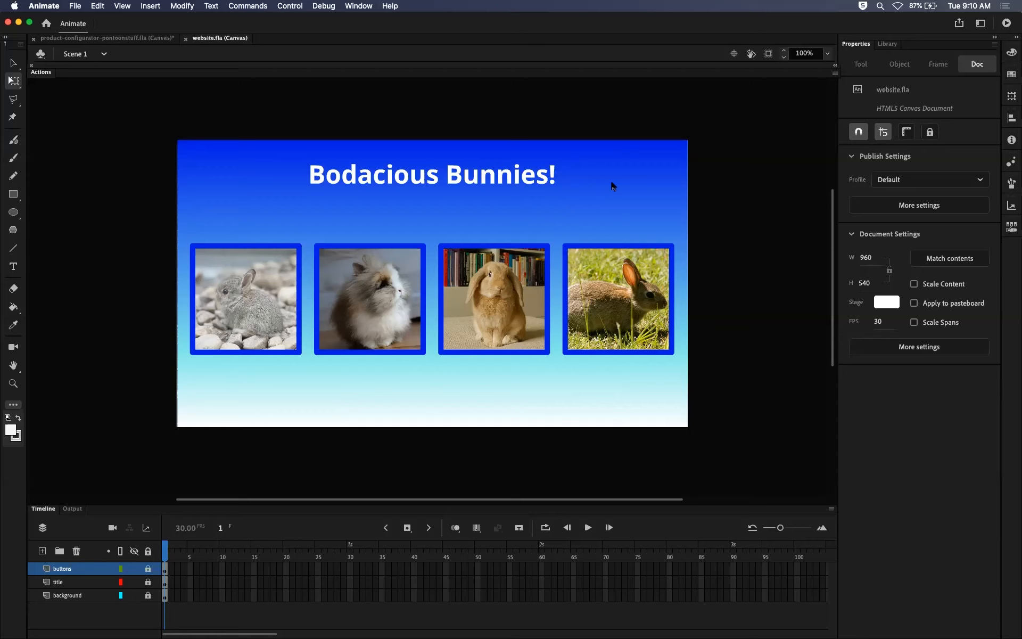
# Enlarge the Timeline panel in Animate, and inspect the Website project's assets folder and website.fla file in Finder.
pyautogui.moveTo(577, 500); pyautogui.dragTo(577, 445)
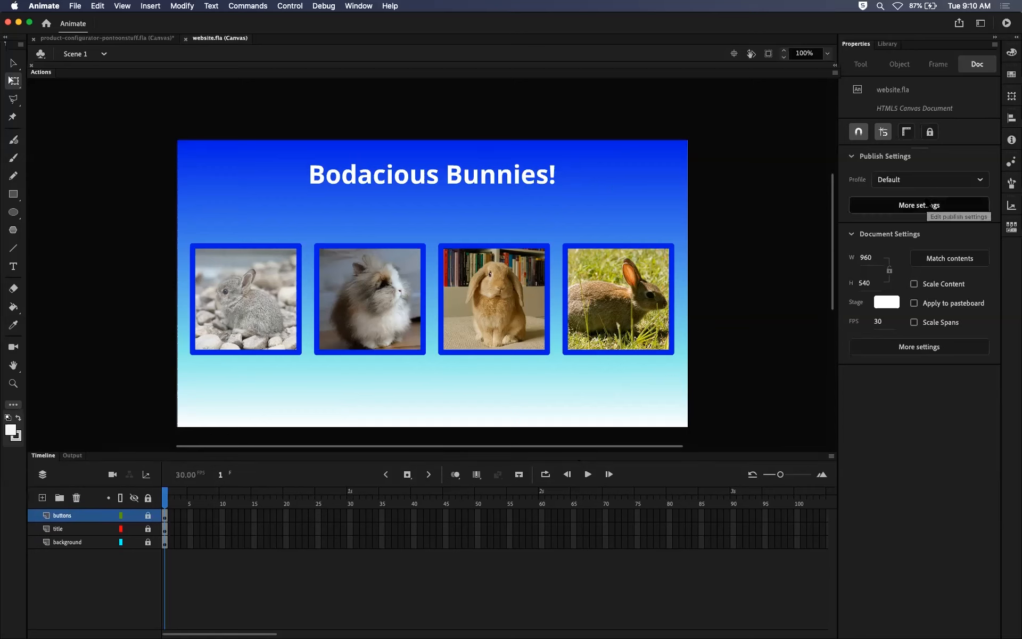
pyautogui.moveTo(74, 630)
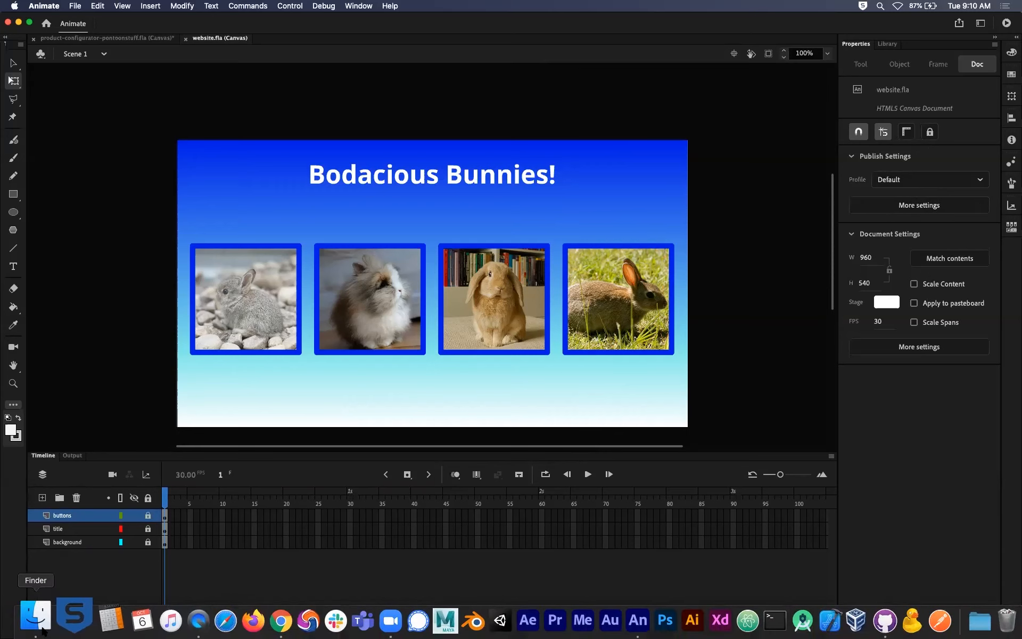
pyautogui.click(42, 631)
pyautogui.click(132, 58)
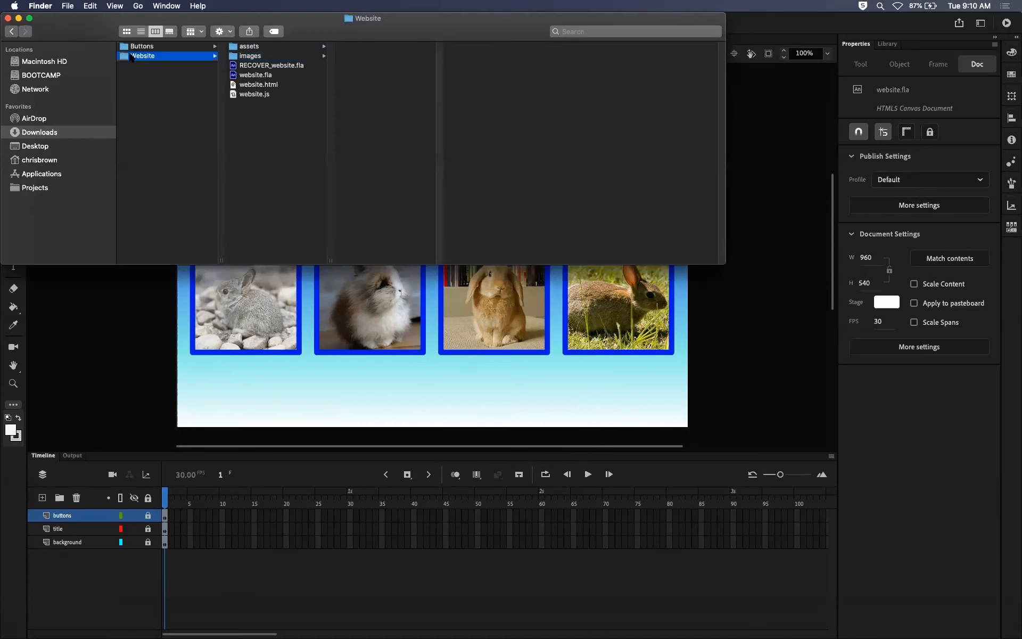
pyautogui.click(134, 80)
pyautogui.click(142, 56)
pyautogui.click(250, 46)
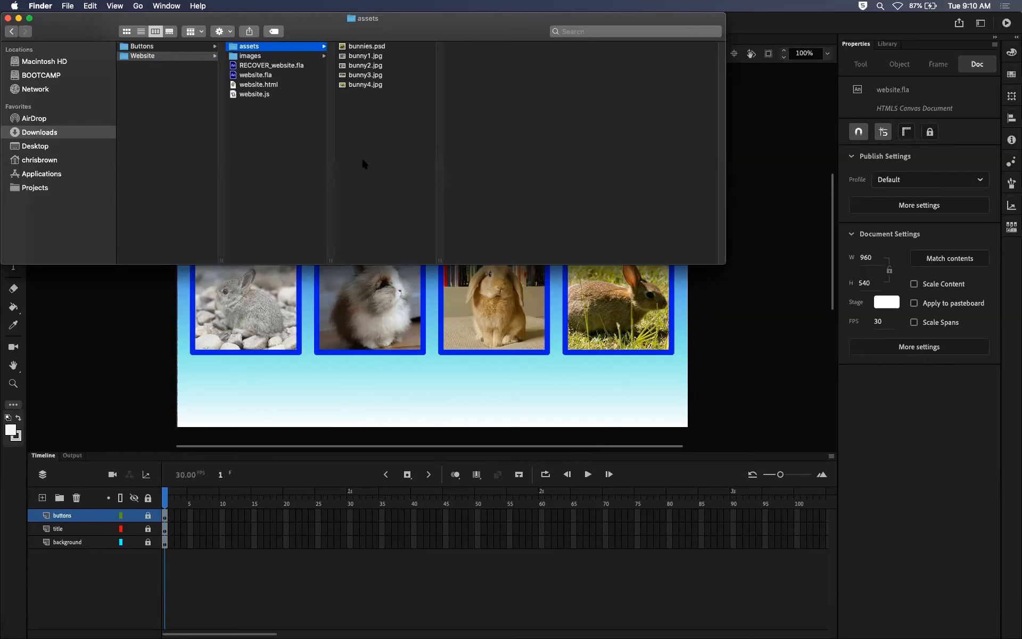
pyautogui.click(259, 76)
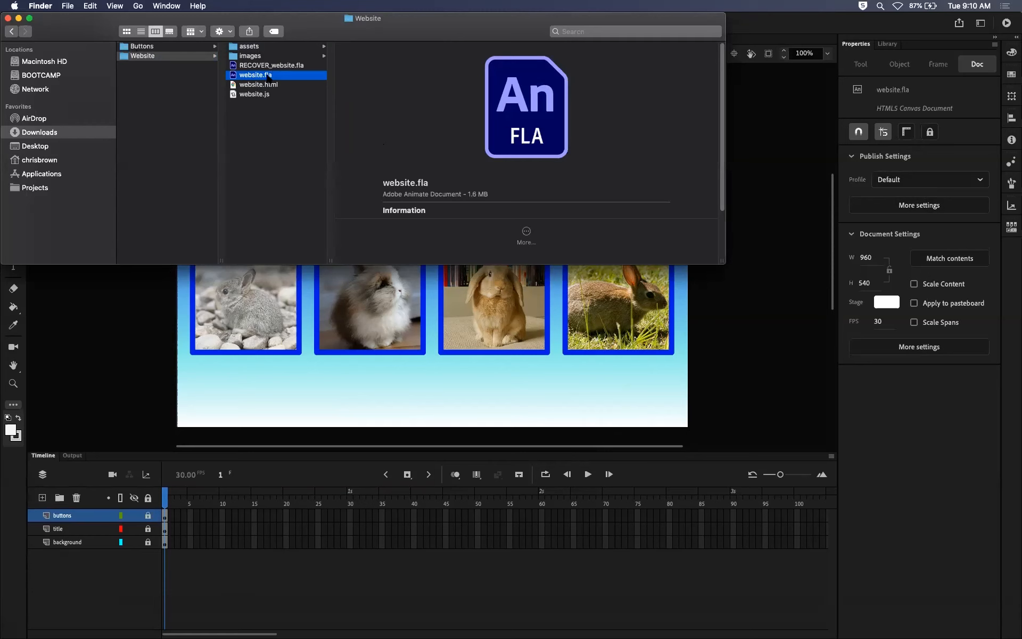
# Return to Animate, review the document's basic Publish Settings, and cancel out of them.
pyautogui.click(162, 287)
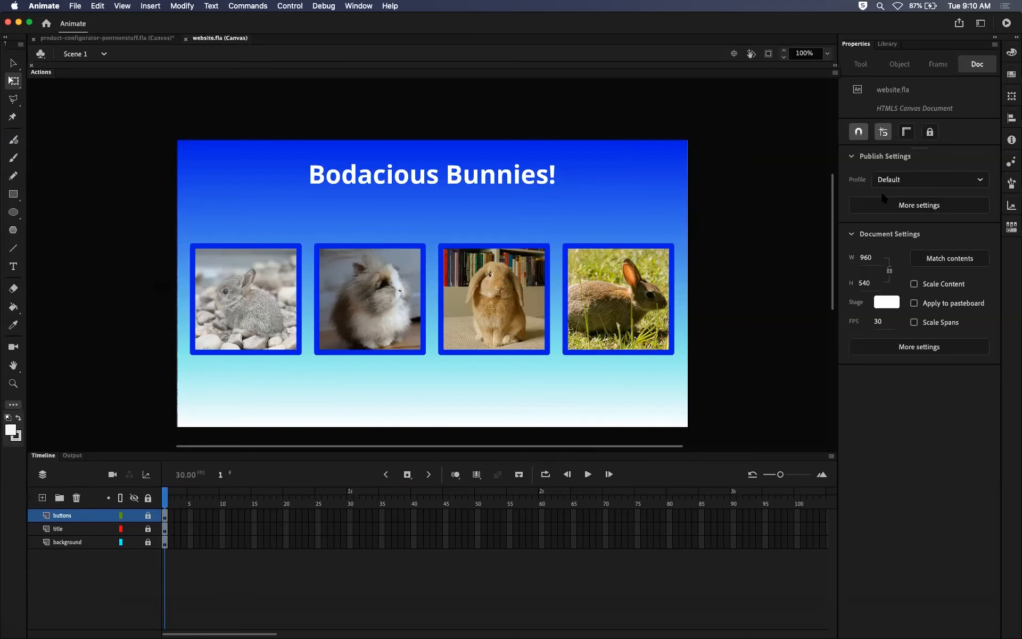
pyautogui.click(890, 204)
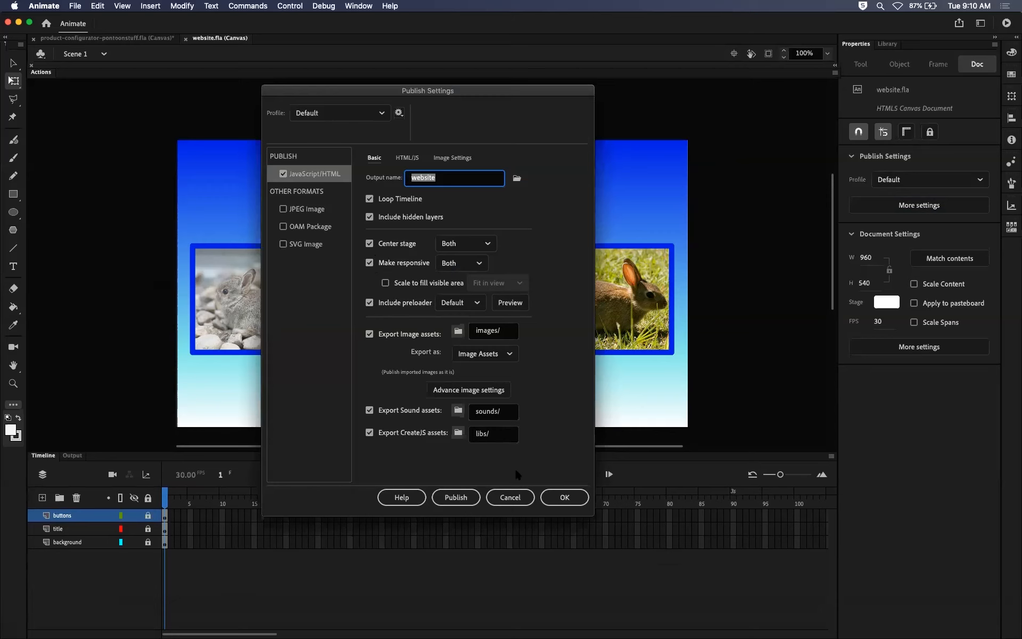
pyautogui.click(525, 498)
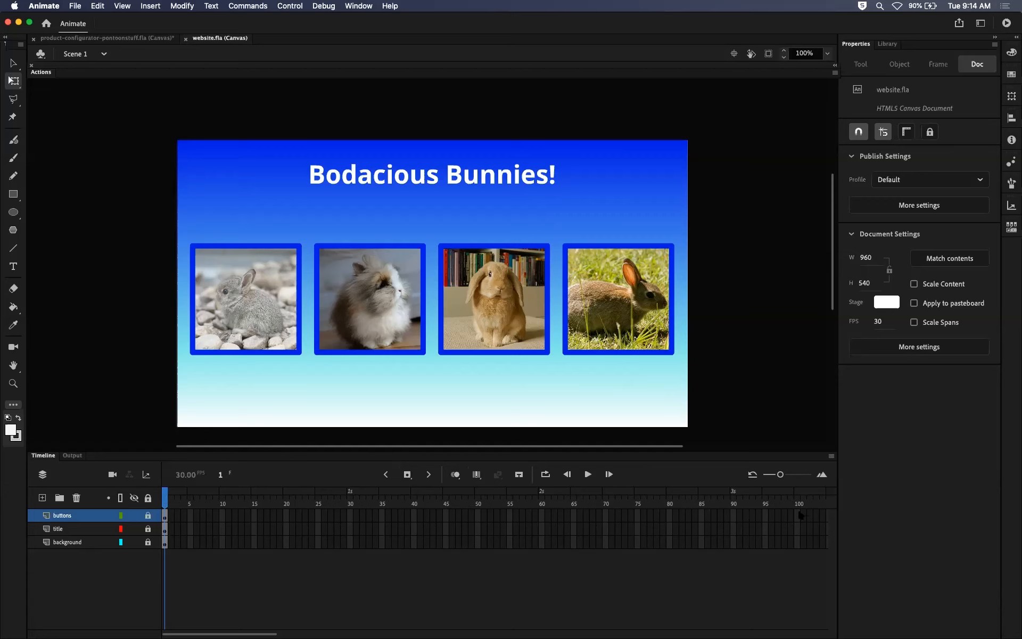
# Extend the buttons, title and background layers to frame 100.
pyautogui.moveTo(797, 515); pyautogui.dragTo(797, 544)
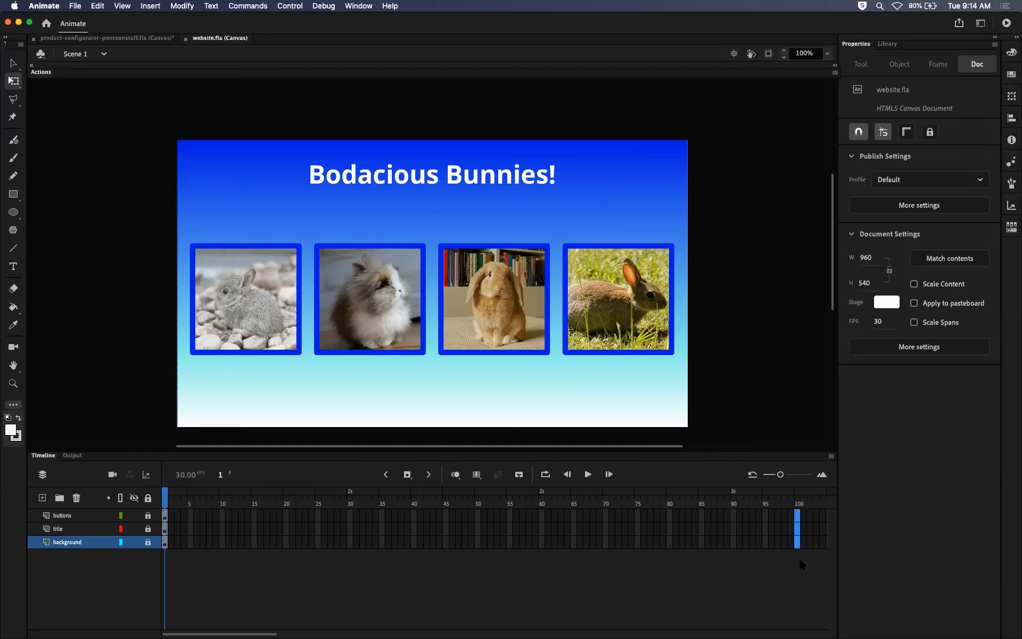
pyautogui.click(759, 528)
pyautogui.click(796, 516)
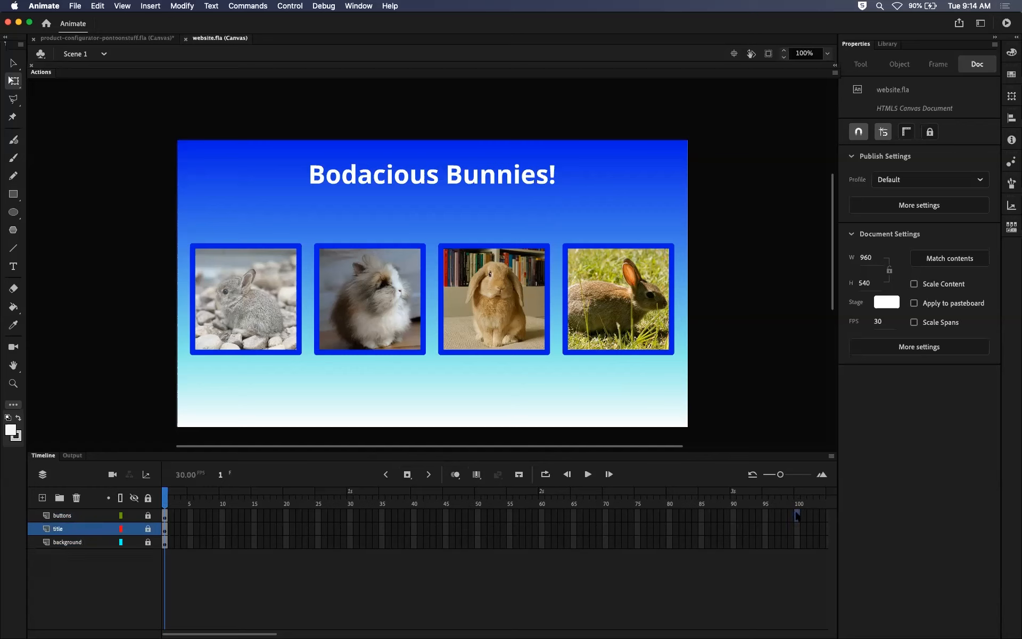
pyautogui.moveTo(797, 515); pyautogui.dragTo(797, 543)
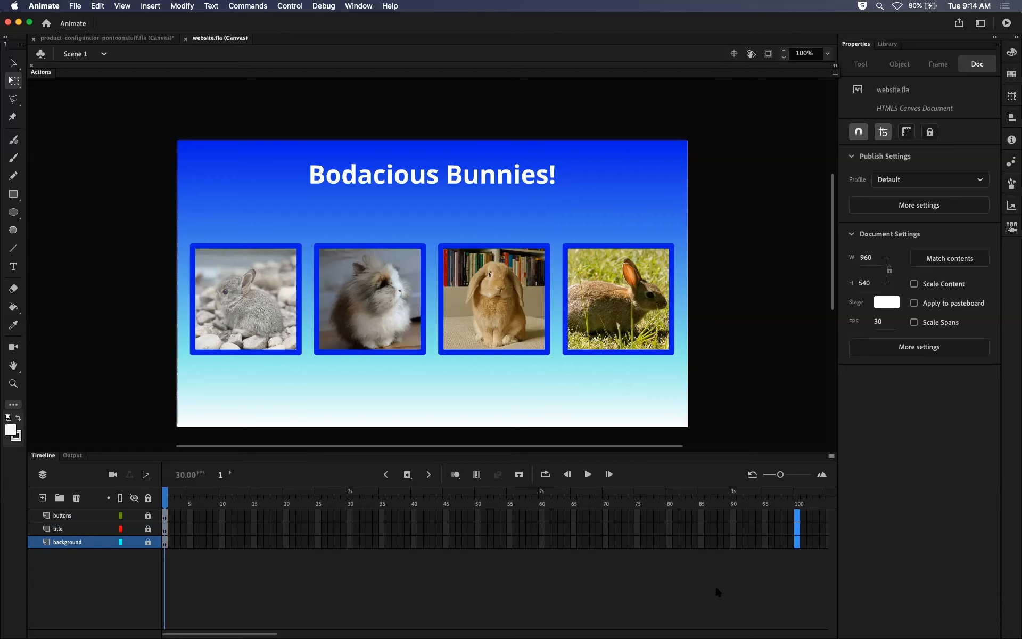
pyautogui.press('F5')
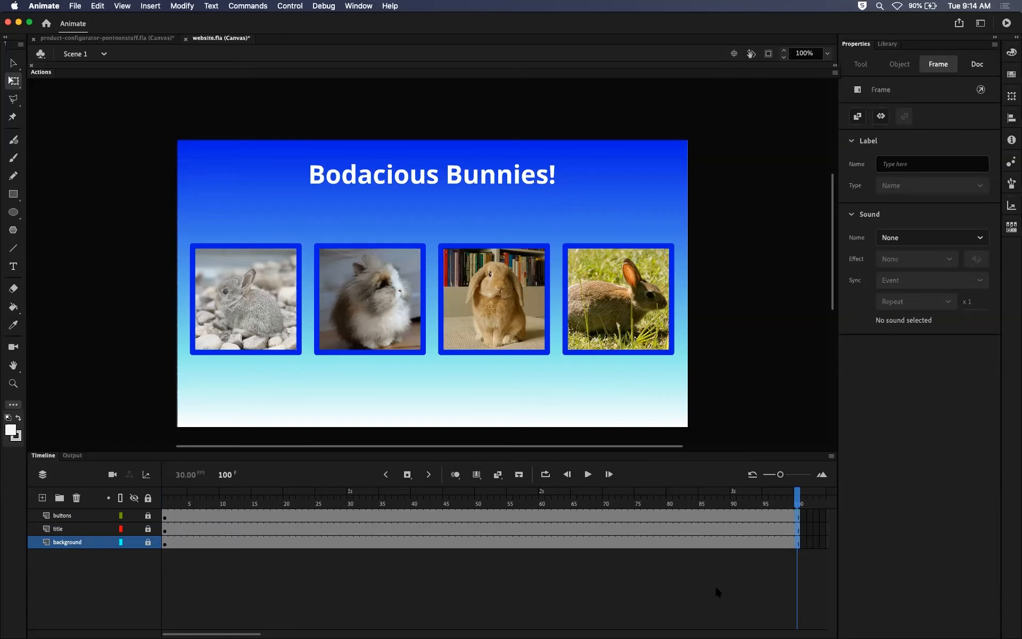
# Scrub the playhead from frame 100 back to the start of the timeline, and return it to frame 100.
pyautogui.click(778, 503)
pyautogui.moveTo(778, 503); pyautogui.dragTo(175, 527)
pyautogui.click(792, 500)
pyautogui.click(798, 500)
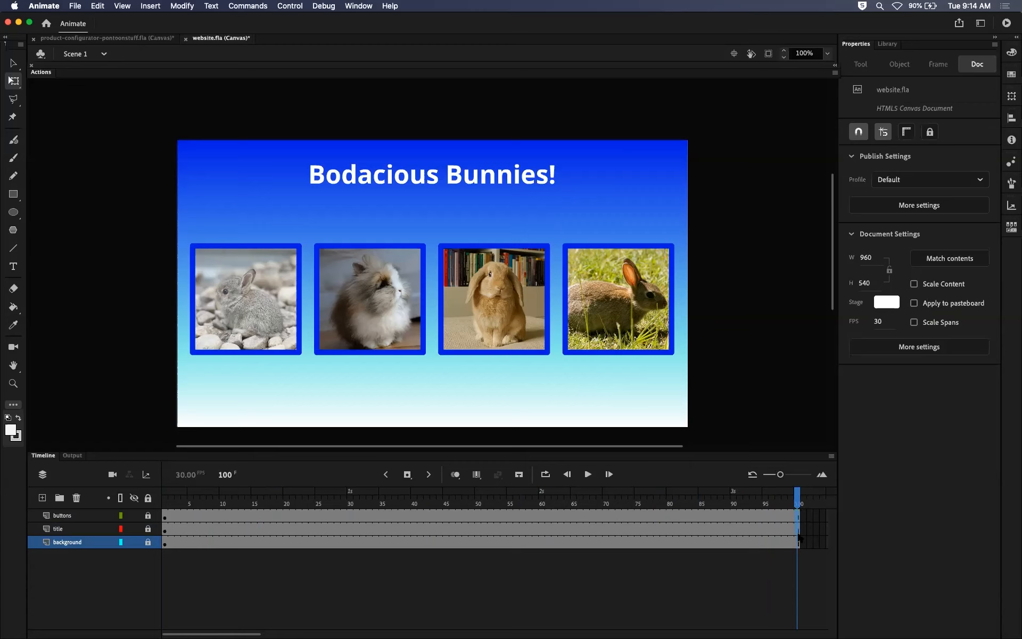
# Examine the frame commands, Edit Multiple Frames ranges and keyframe insertion choices at frame 100, leaving Edit Multiple Frames off.
pyautogui.rightClick(801, 545)
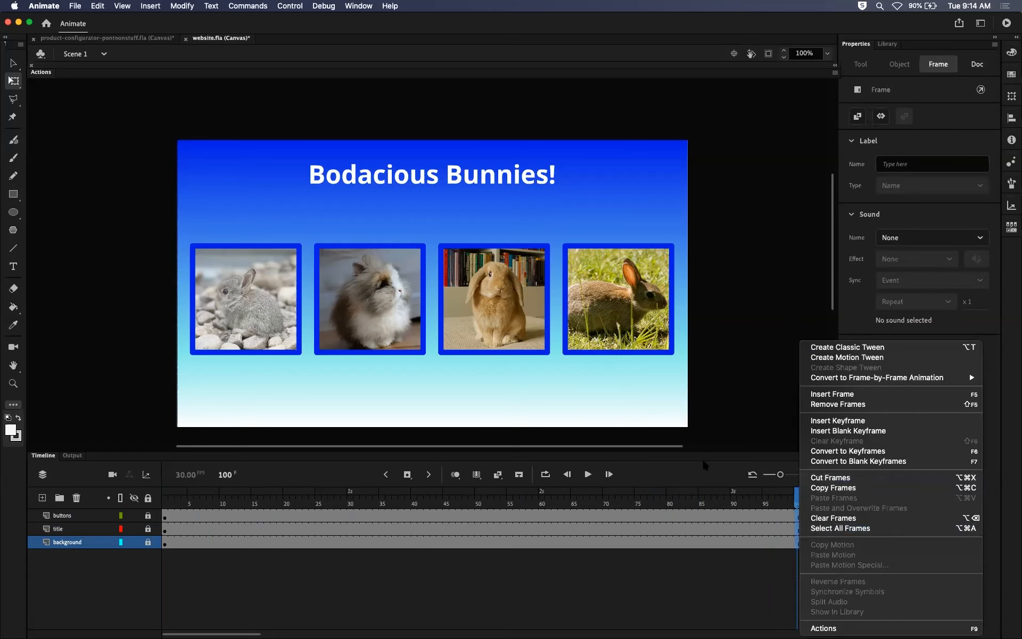
pyautogui.click(684, 463)
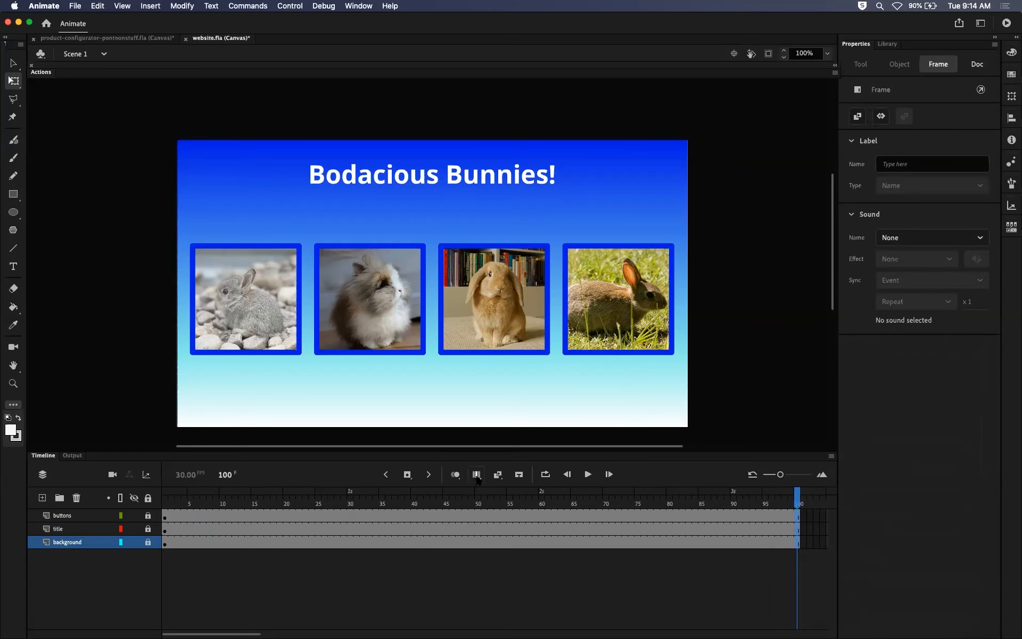
pyautogui.click(477, 474)
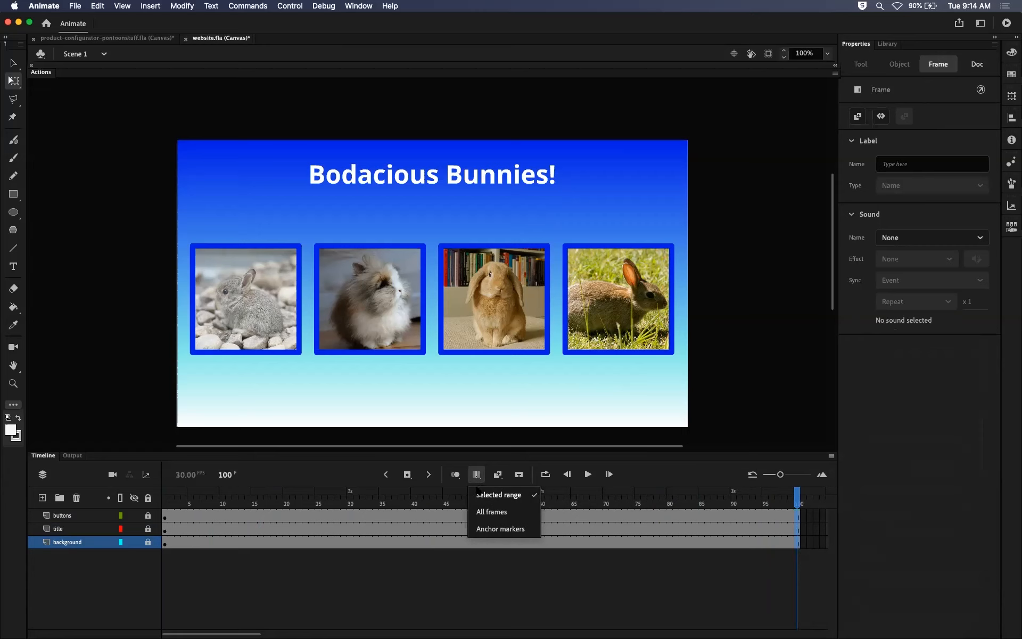
pyautogui.click(474, 478)
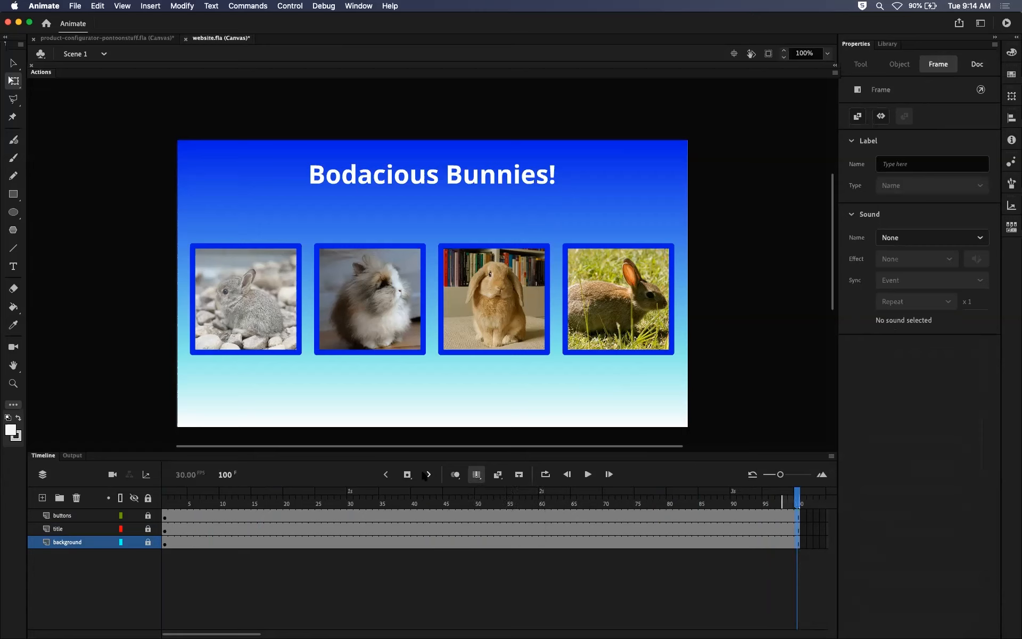
pyautogui.click(408, 476)
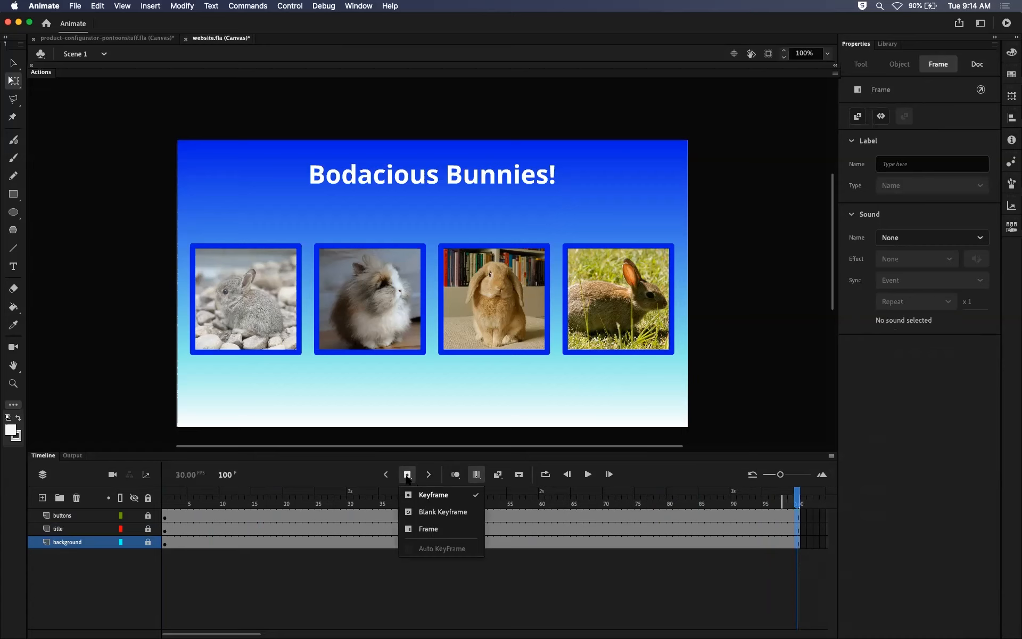
pyautogui.click(407, 477)
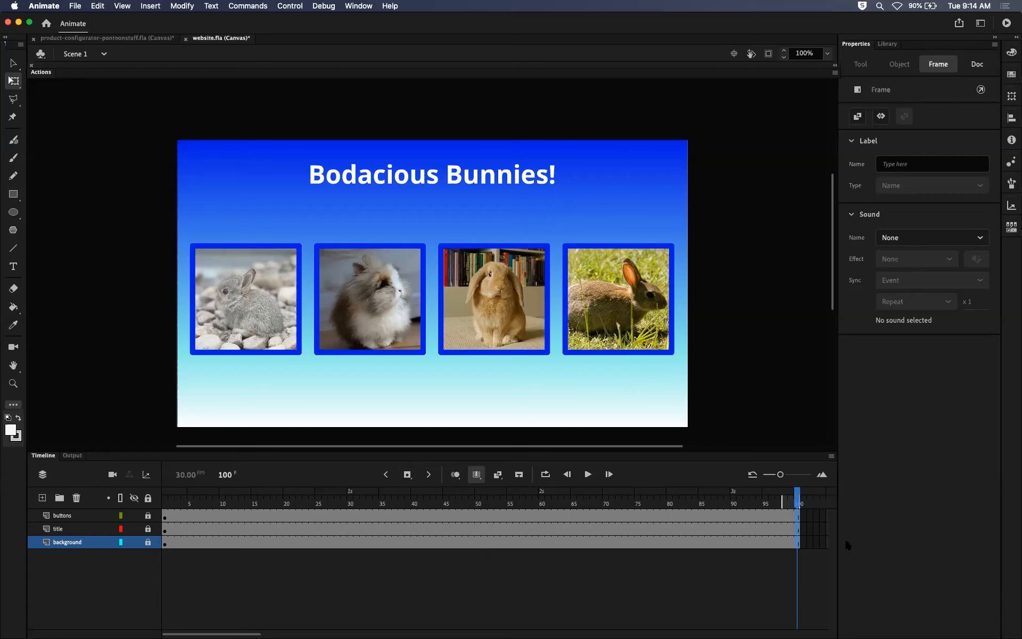
pyautogui.click(777, 498)
pyautogui.moveTo(768, 495); pyautogui.dragTo(800, 567)
pyautogui.click(476, 475)
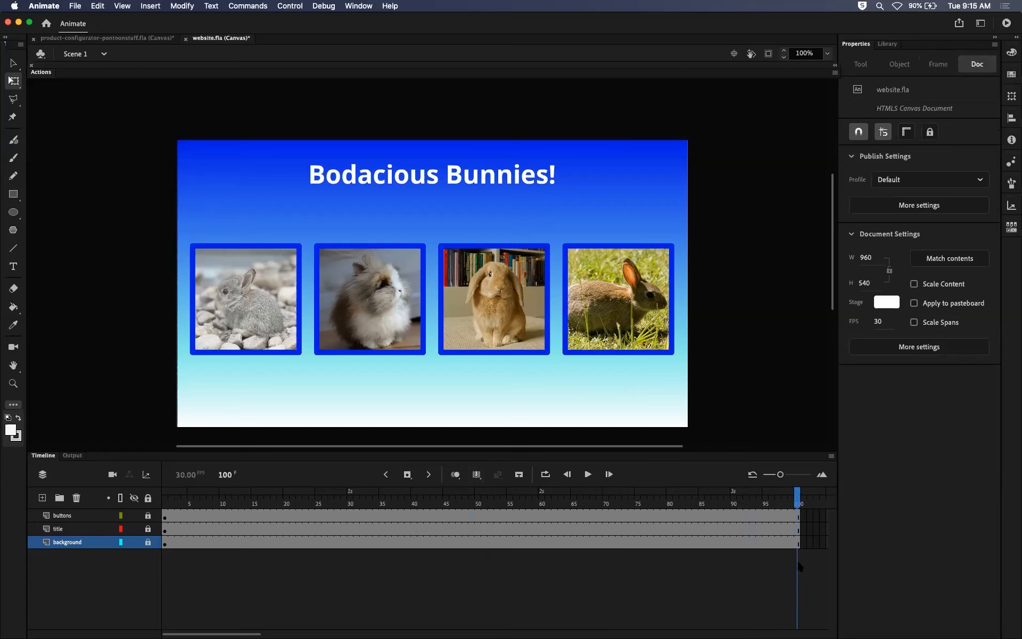
# Scrub through the extended layers to frame 1 and back to frame 100 again.
pyautogui.moveTo(798, 497)
pyautogui.mouseDown()
pyautogui.moveTo(520, 498)
pyautogui.moveTo(796, 499)
pyautogui.mouseUp()
pyautogui.moveTo(808, 503); pyautogui.dragTo(164, 503)
pyautogui.click(799, 500)
# Add a new layer above the buttons layer and name it code.
pyautogui.click(133, 515)
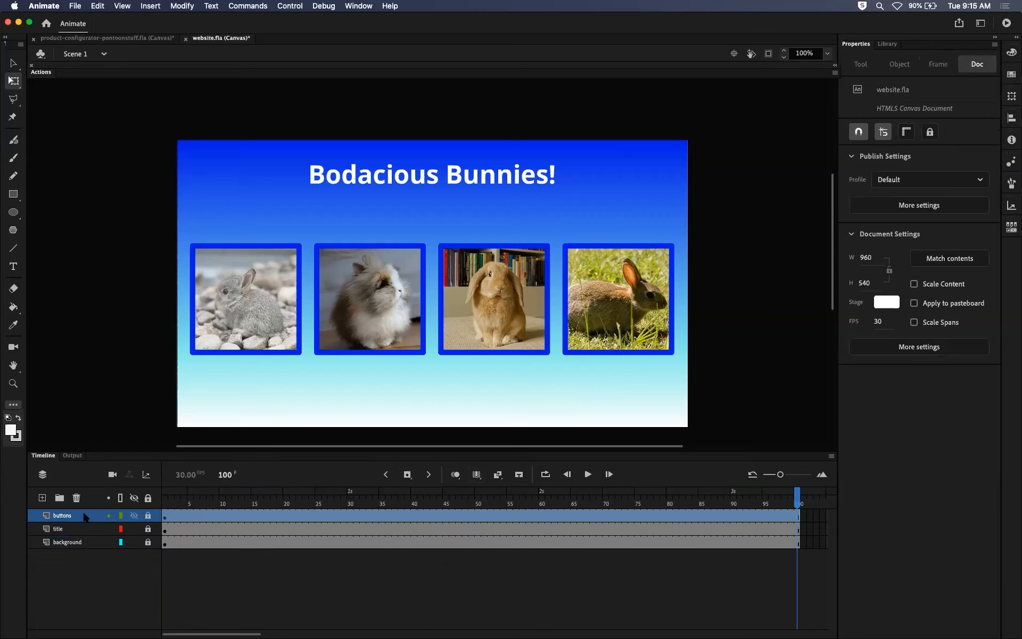
pyautogui.click(42, 497)
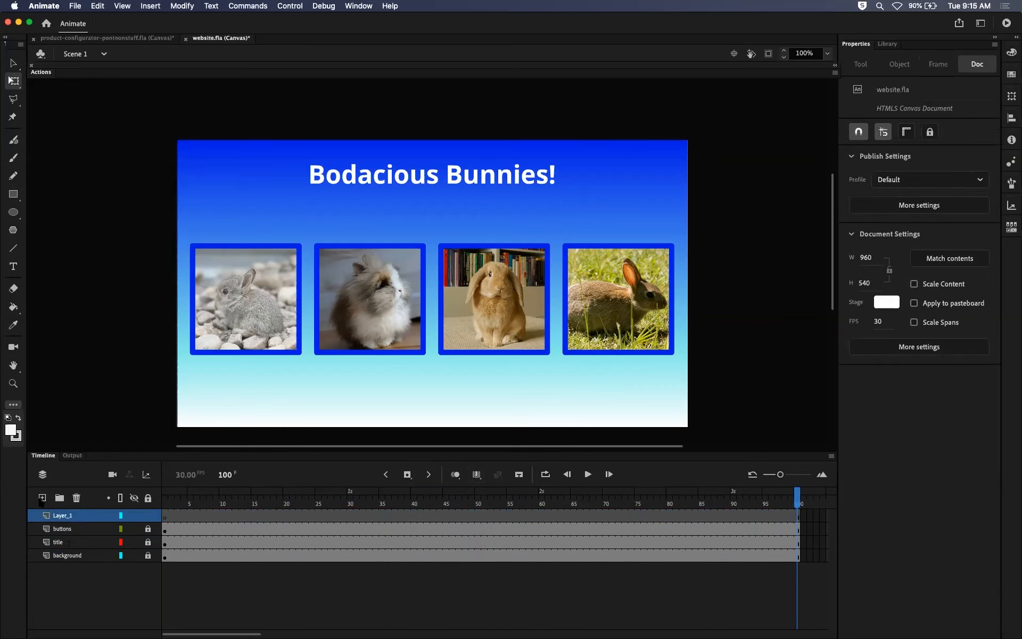
pyautogui.doubleClick(63, 515)
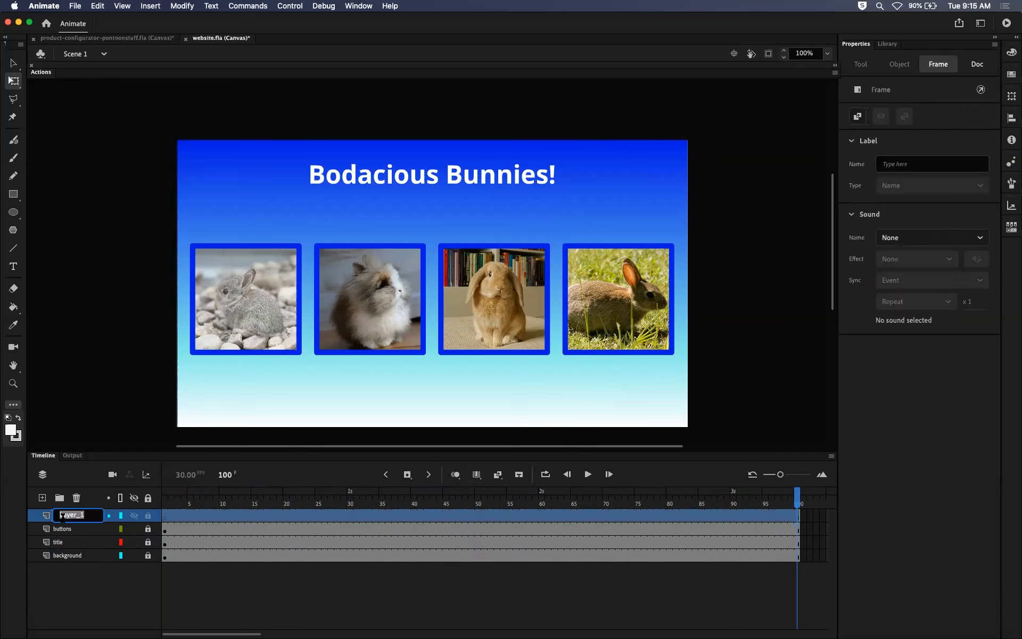
pyautogui.write('code')
pyautogui.press('Return')
# Step along the code layer to frame 90 about ten frames at a time, and scrub to frame 100 and back to frame 1.
pyautogui.click(254, 519)
pyautogui.click(350, 517)
pyautogui.click(413, 517)
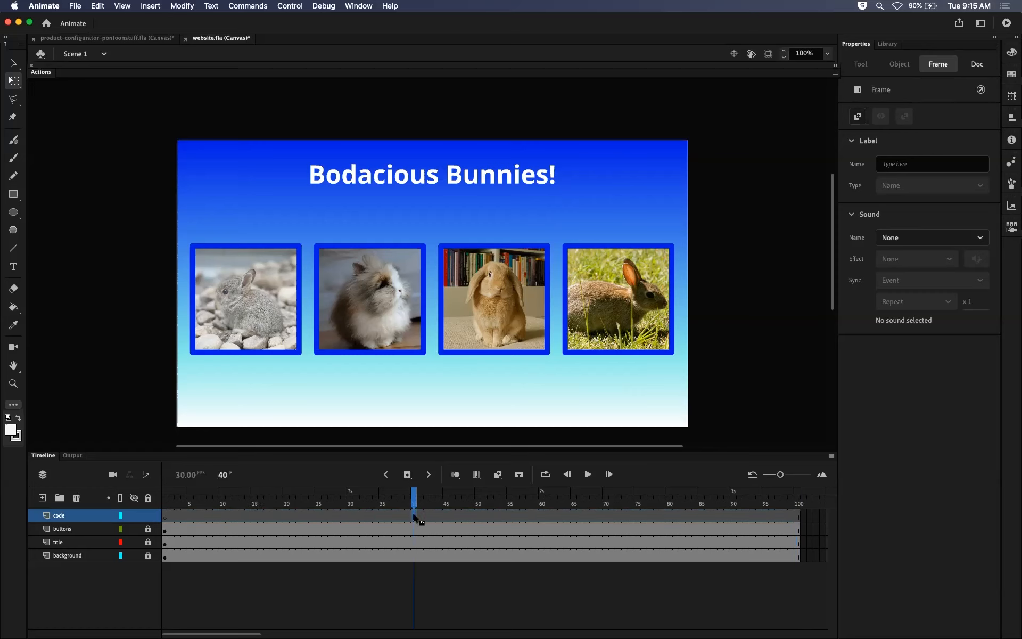
pyautogui.click(480, 520)
pyautogui.click(542, 518)
pyautogui.click(607, 520)
pyautogui.click(667, 518)
pyautogui.click(741, 522)
pyautogui.click(734, 520)
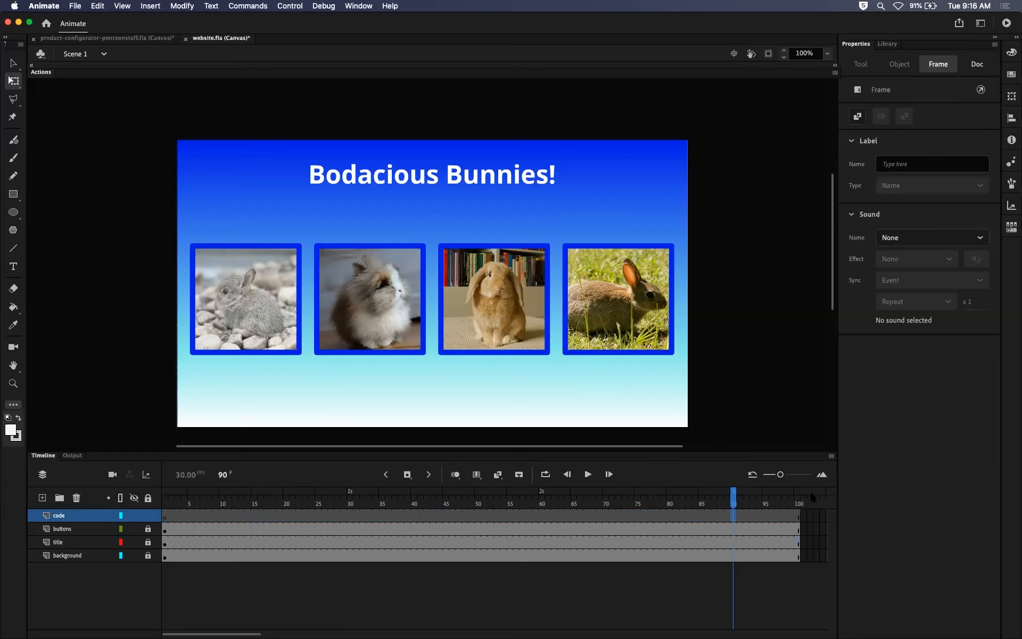
pyautogui.moveTo(735, 503); pyautogui.dragTo(797, 502)
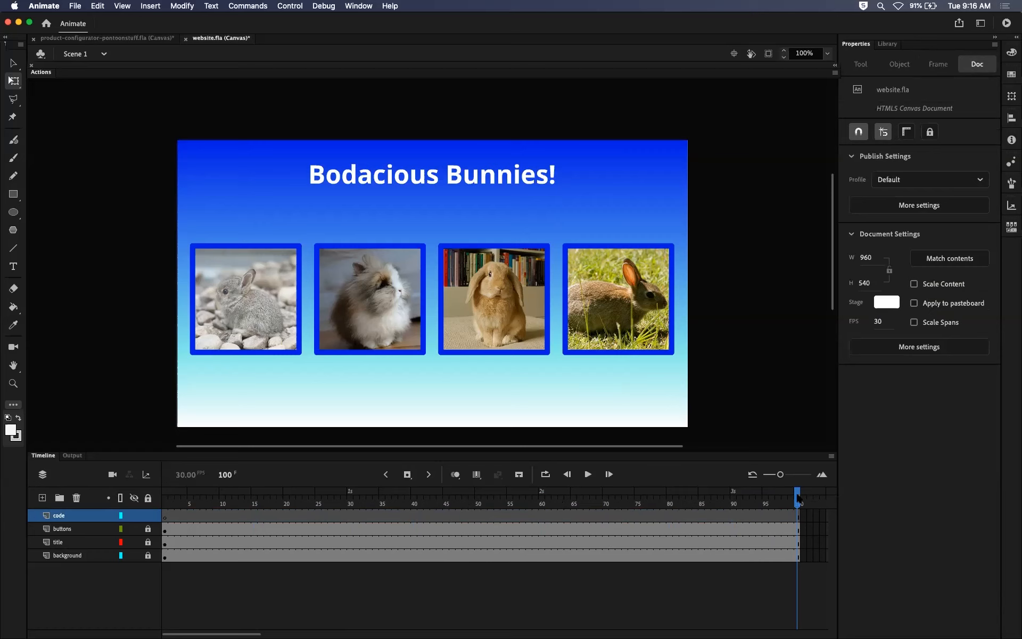
pyautogui.moveTo(798, 497); pyautogui.dragTo(142, 546)
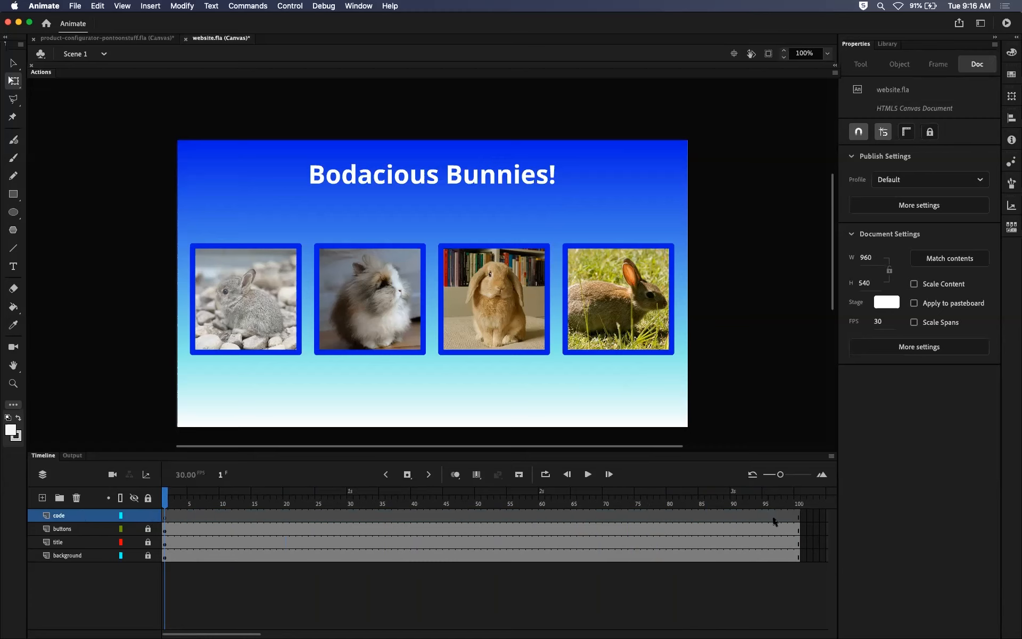
# Give frame 1 of the code layer the frame label home.
pyautogui.click(177, 515)
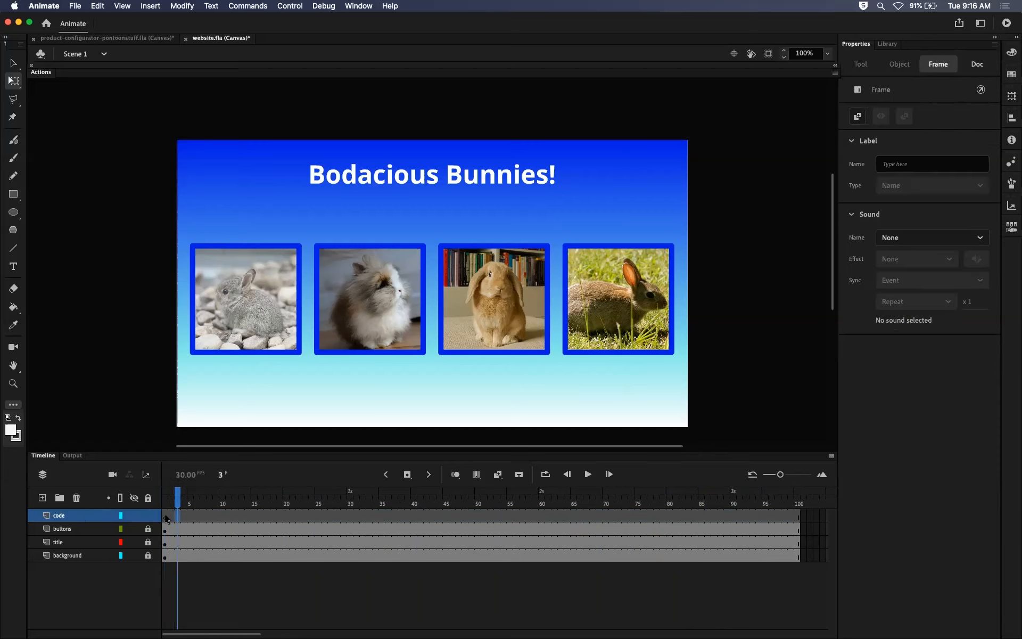
pyautogui.click(166, 519)
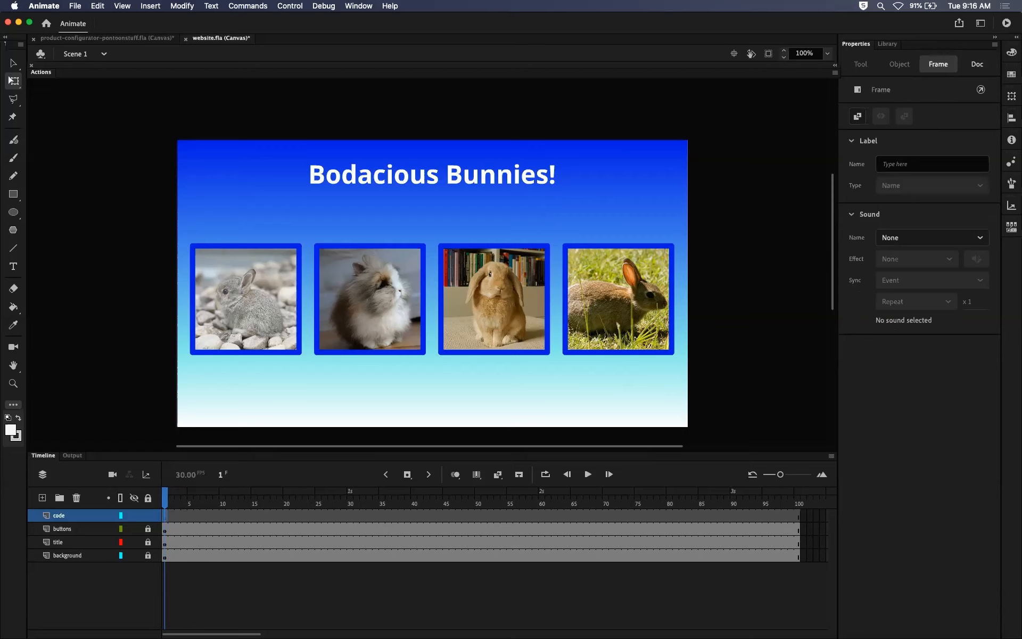
pyautogui.click(180, 514)
pyautogui.click(165, 516)
pyautogui.click(902, 161)
pyautogui.write('home')
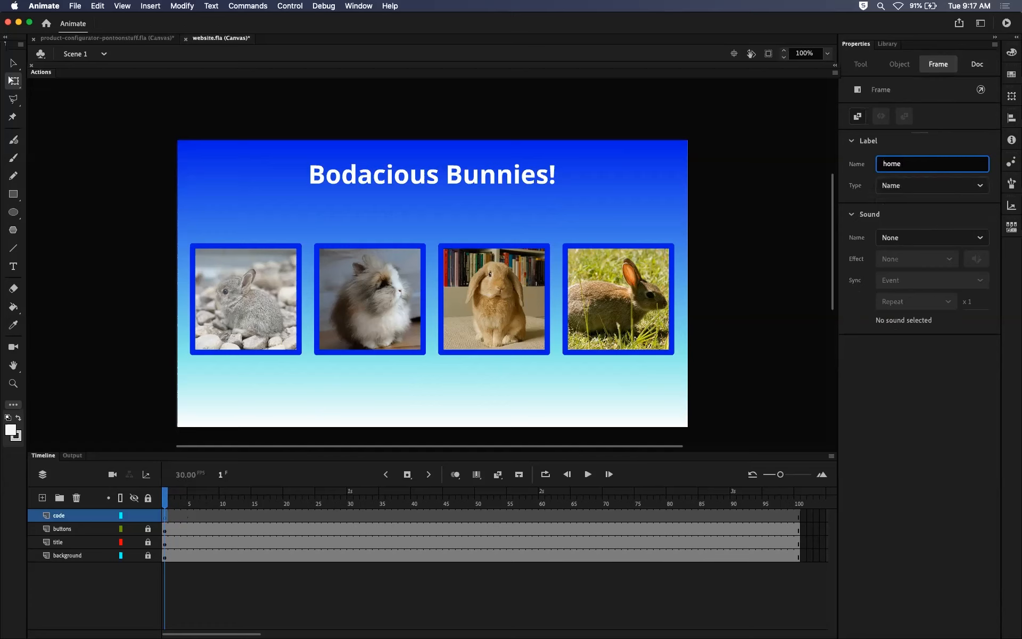
pyautogui.press('Return')
# Check the code layer's home label against the playhead at frames 15, 10 and 17.
pyautogui.moveTo(165, 500); pyautogui.dragTo(254, 501)
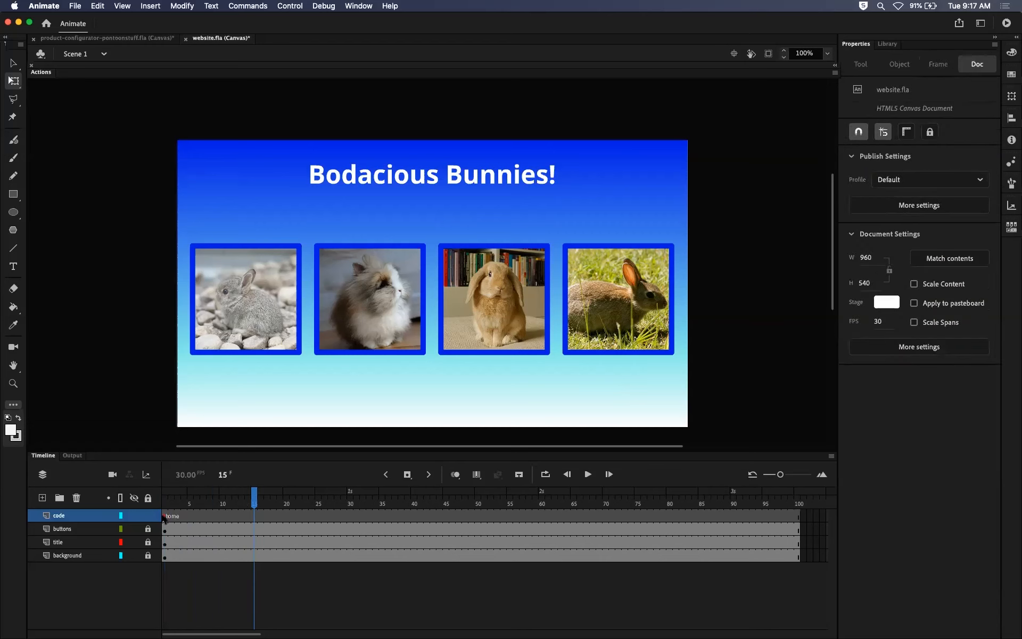
pyautogui.click(165, 515)
pyautogui.moveTo(165, 502); pyautogui.dragTo(222, 509)
pyautogui.click(222, 515)
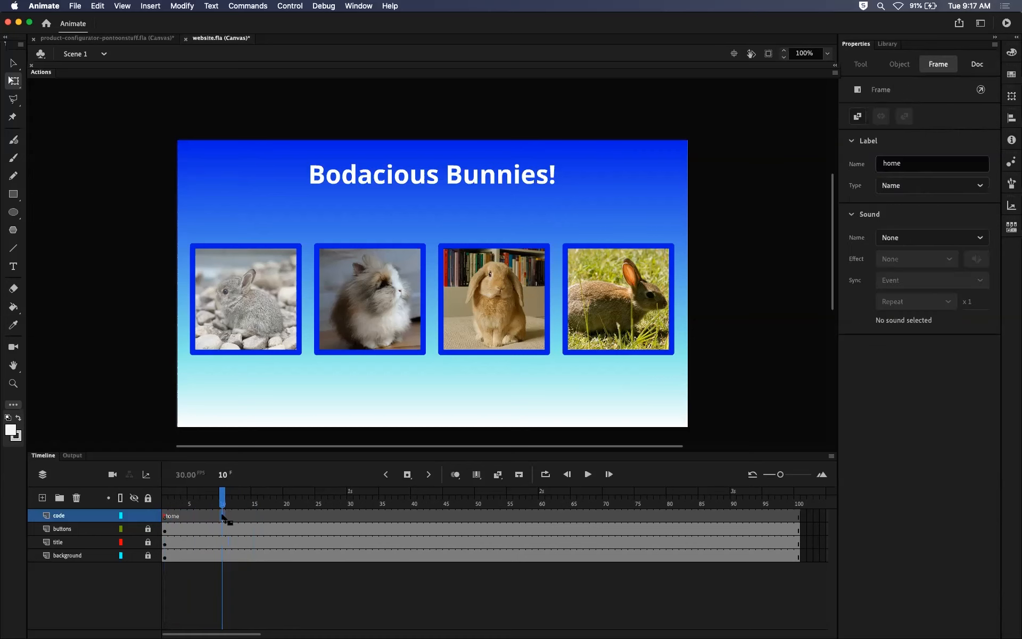
pyautogui.moveTo(220, 502); pyautogui.dragTo(267, 503)
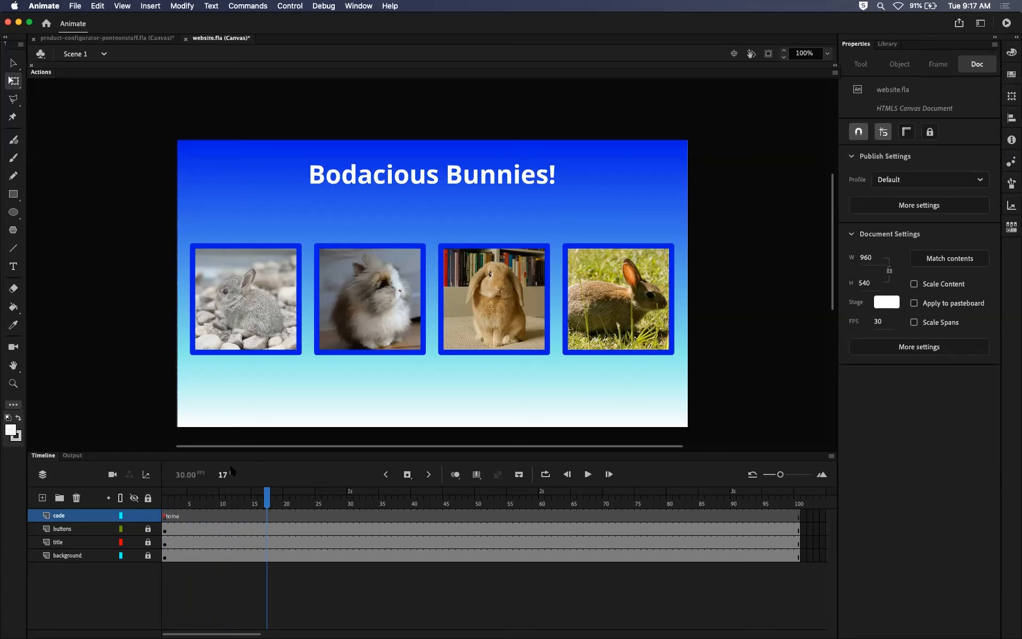
# Check how the home label spans the code layer at frames 1, 11, 15, 30 and 45.
pyautogui.moveTo(267, 500); pyautogui.dragTo(164, 501)
pyautogui.click(167, 517)
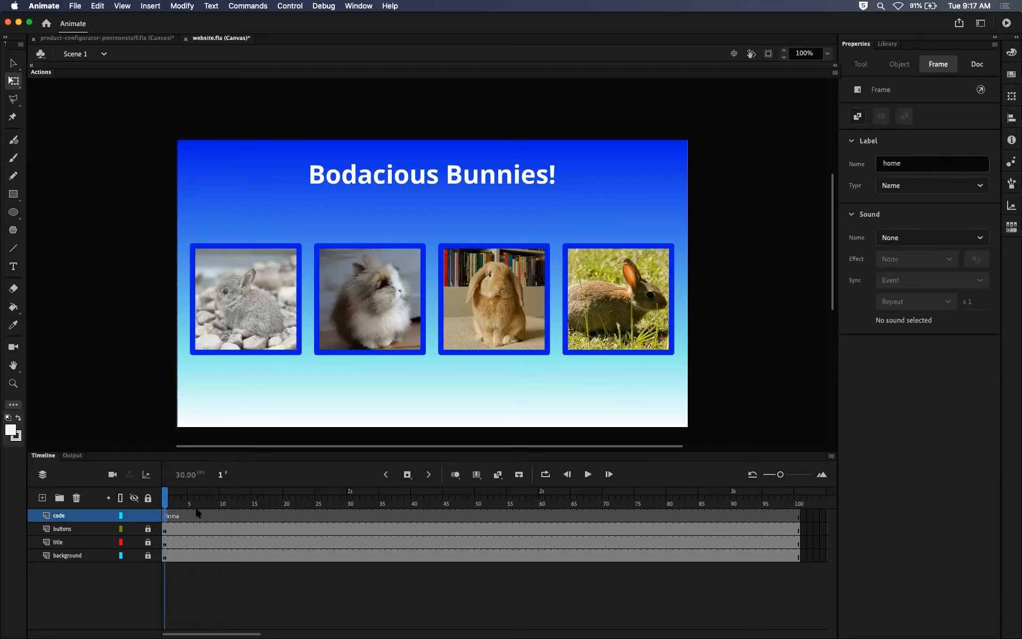
pyautogui.click(228, 503)
pyautogui.click(167, 516)
pyautogui.click(227, 496)
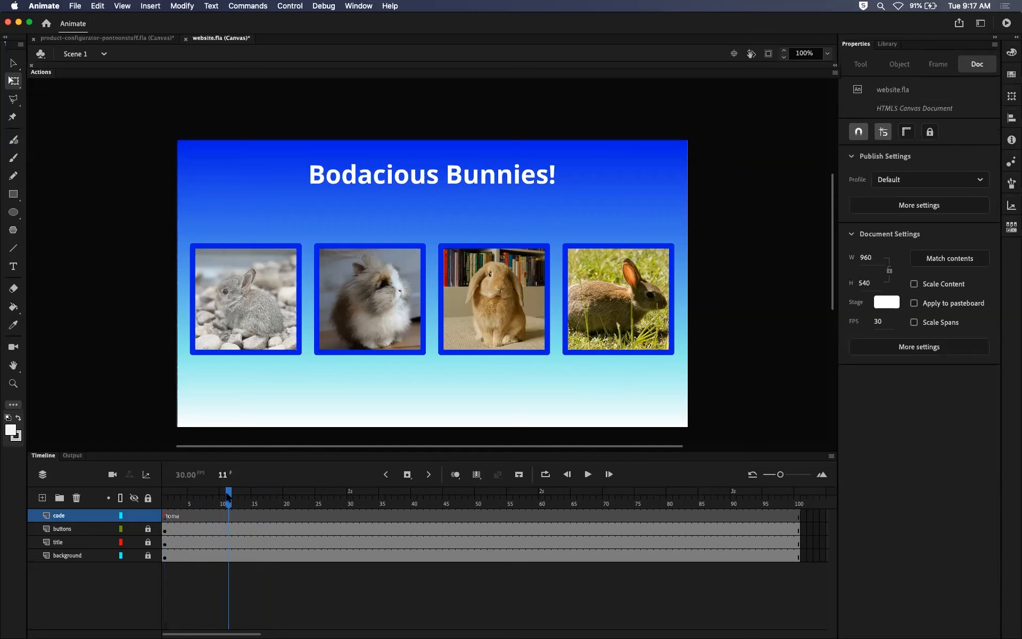
pyautogui.moveTo(227, 495); pyautogui.dragTo(254, 498)
pyautogui.click(254, 518)
pyautogui.click(350, 518)
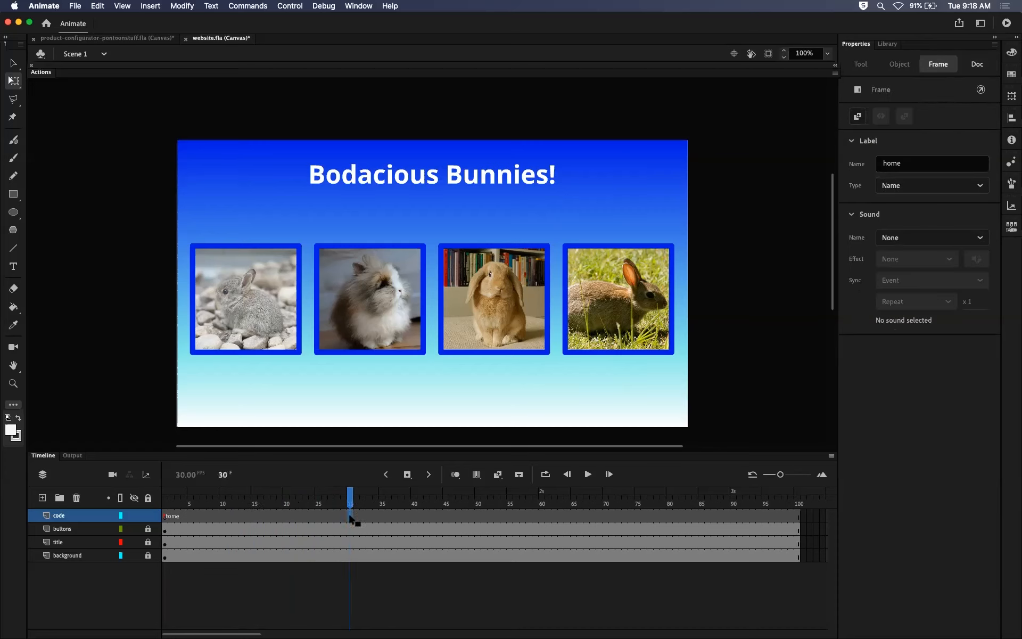
pyautogui.click(446, 517)
pyautogui.click(255, 517)
pyautogui.click(168, 503)
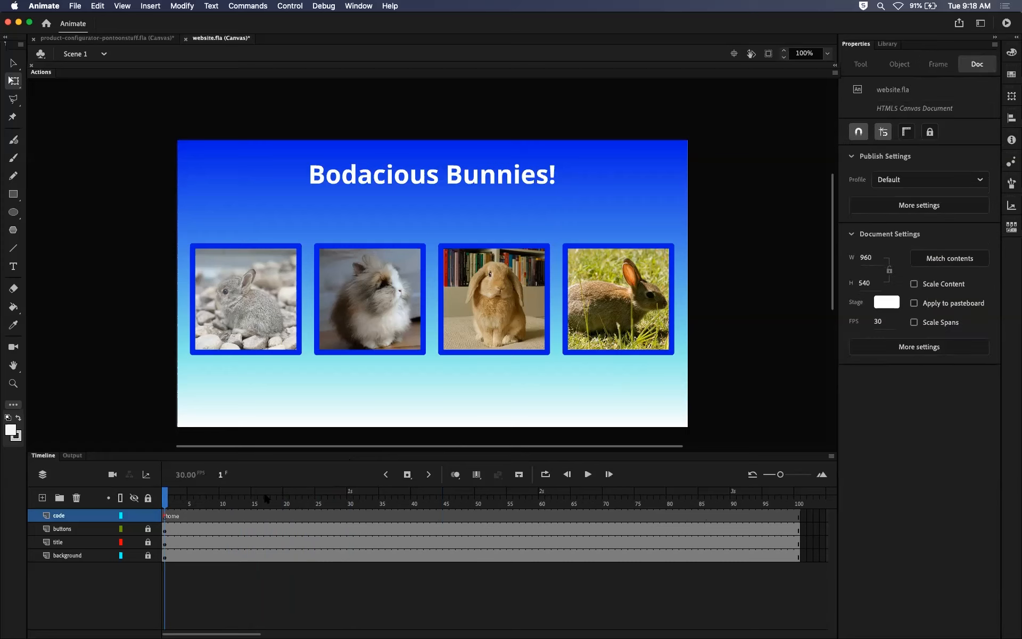
# Insert blank keyframes at frames 15, 30, 45 and 60 of the code layer.
pyautogui.click(254, 517)
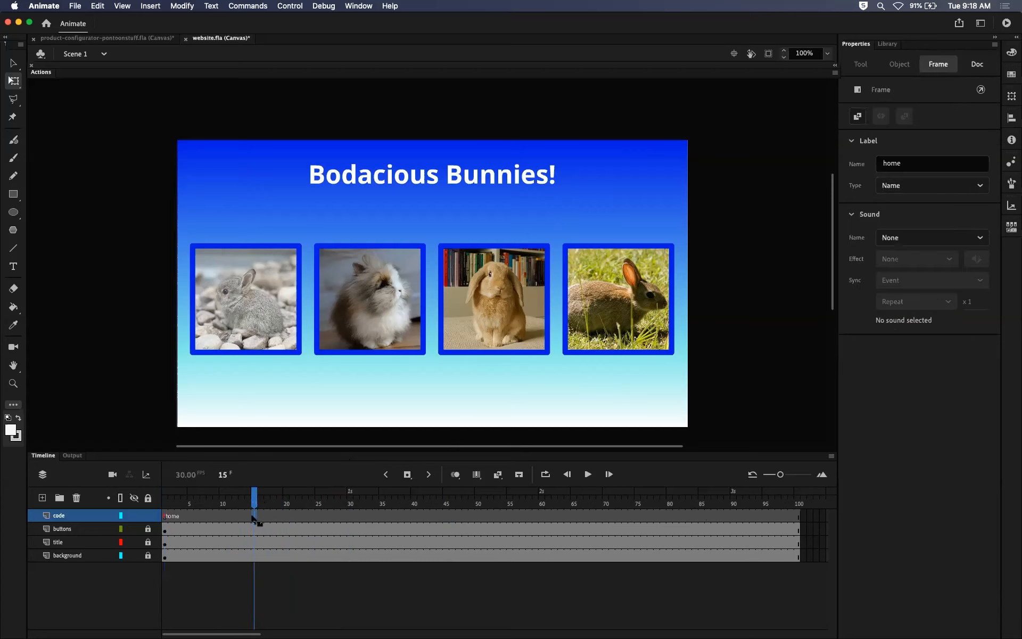
pyautogui.press('F7')
pyautogui.click(349, 515)
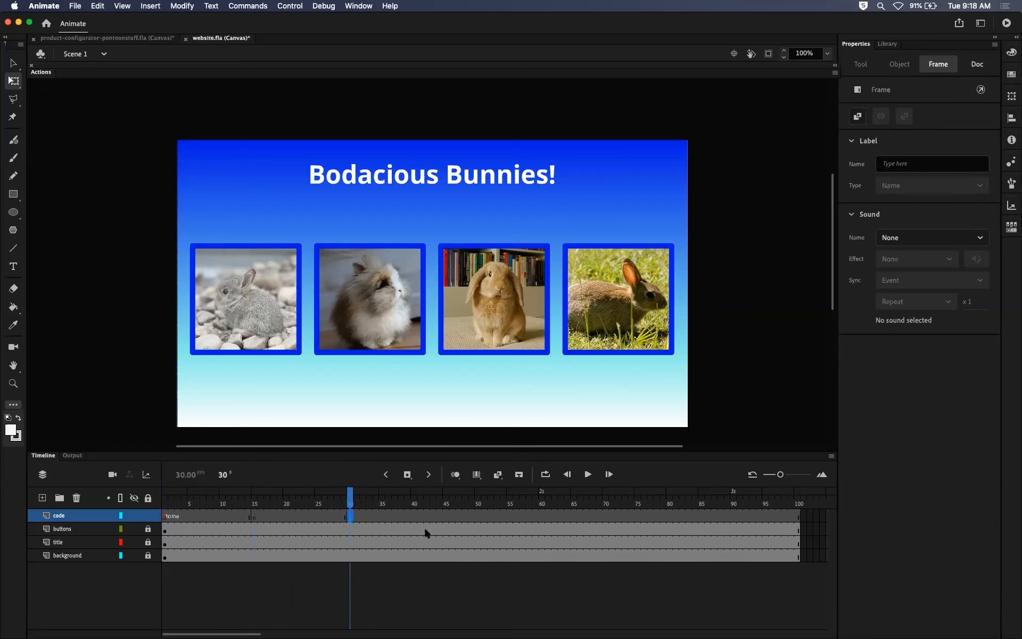
pyautogui.click(446, 515)
pyautogui.click(541, 515)
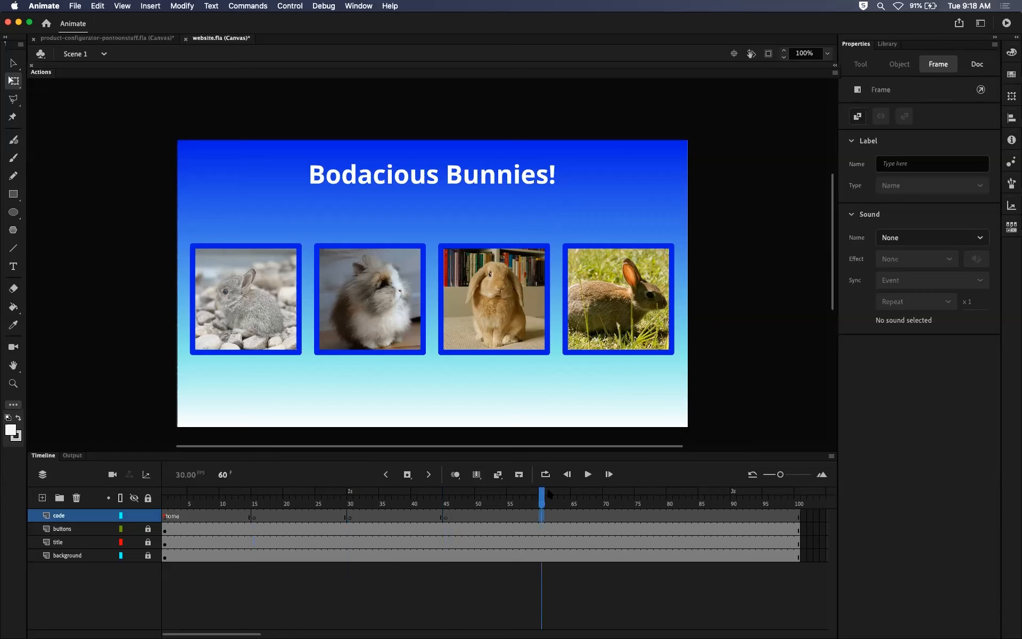
pyautogui.press('F7')
pyautogui.click(349, 497)
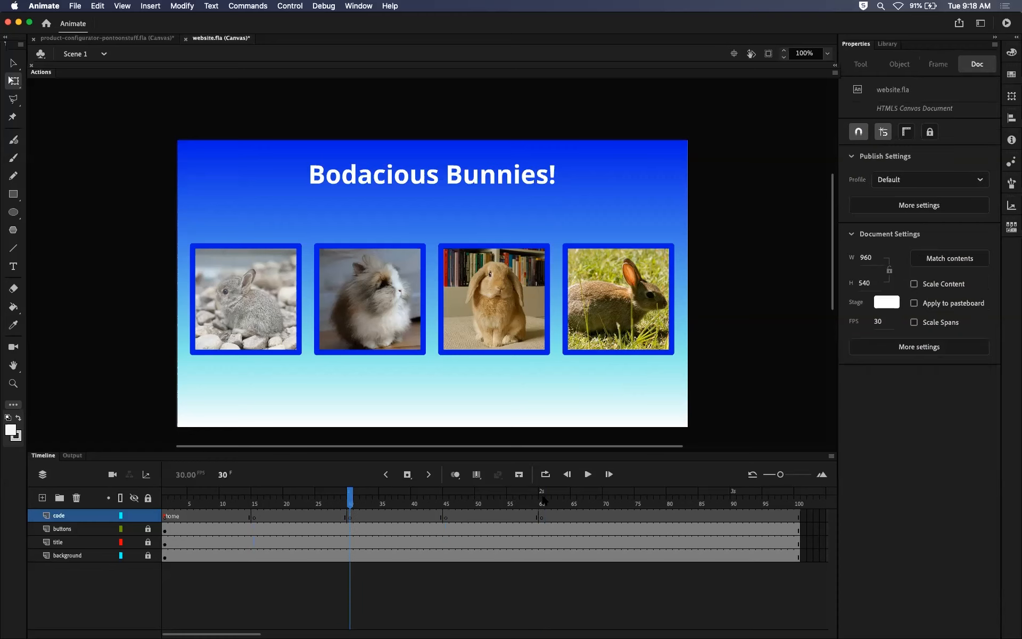
pyautogui.moveTo(343, 496); pyautogui.dragTo(296, 494)
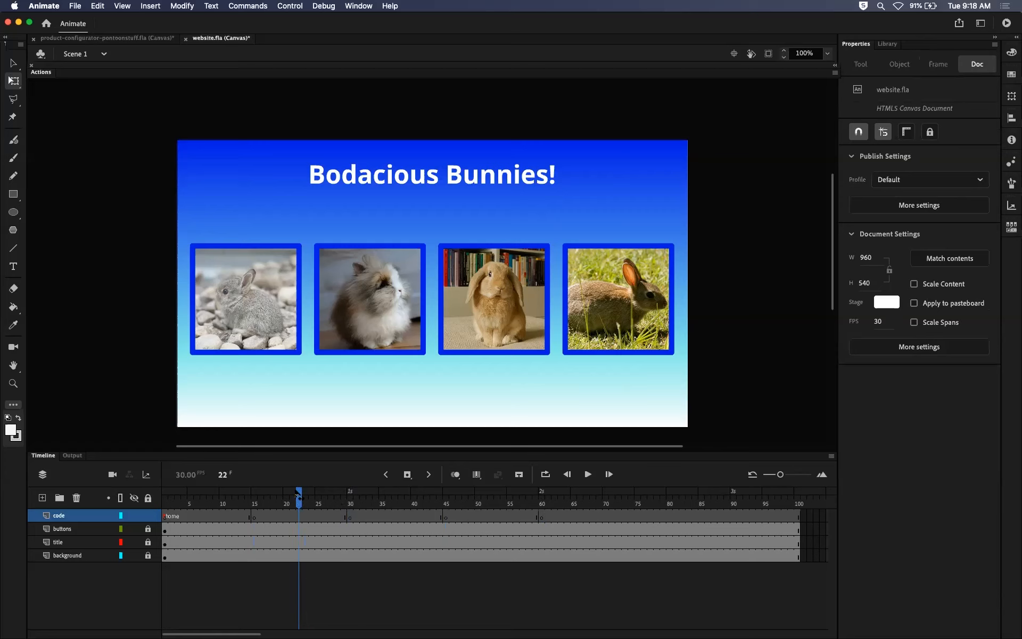
# Switch to System Preferences and check the keyboard option for using F1, F2, etc. as standard function keys, closing it when done.
pyautogui.click(253, 515)
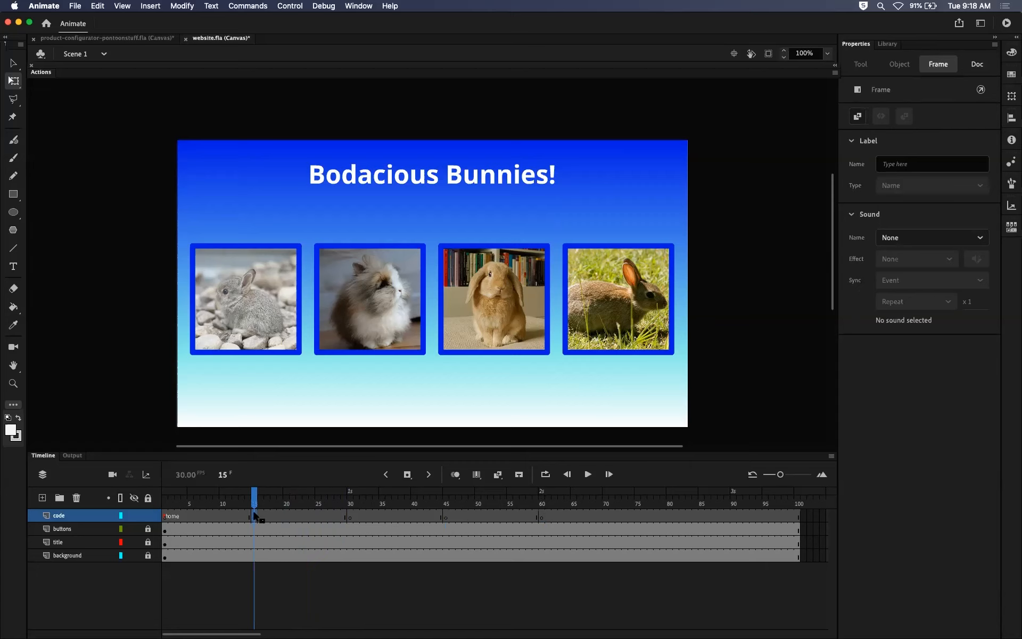
pyautogui.click(14, 5)
pyautogui.click(32, 35)
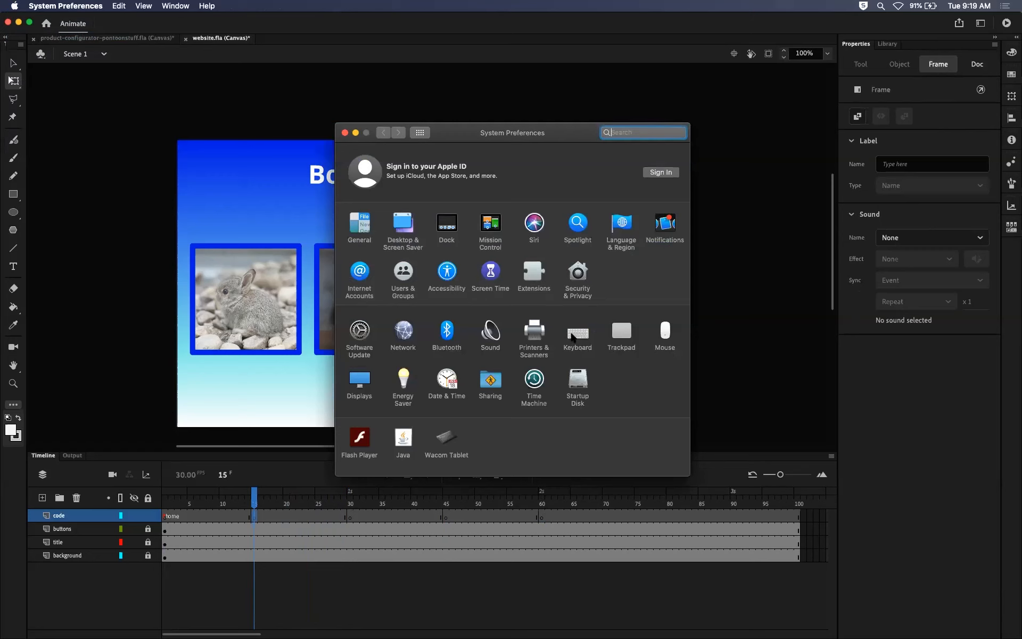
pyautogui.click(575, 334)
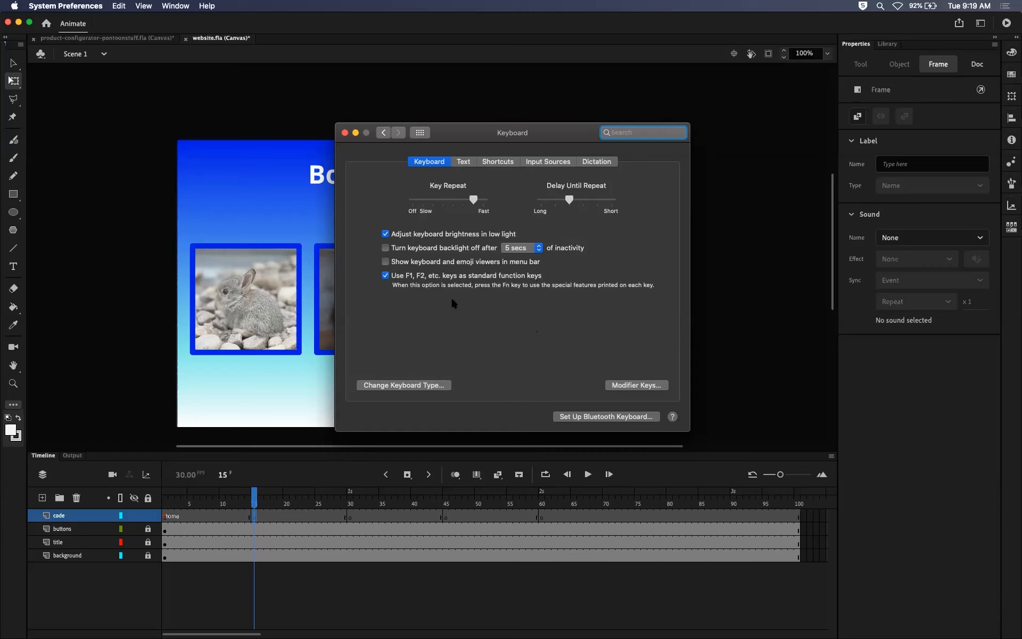
pyautogui.click(345, 133)
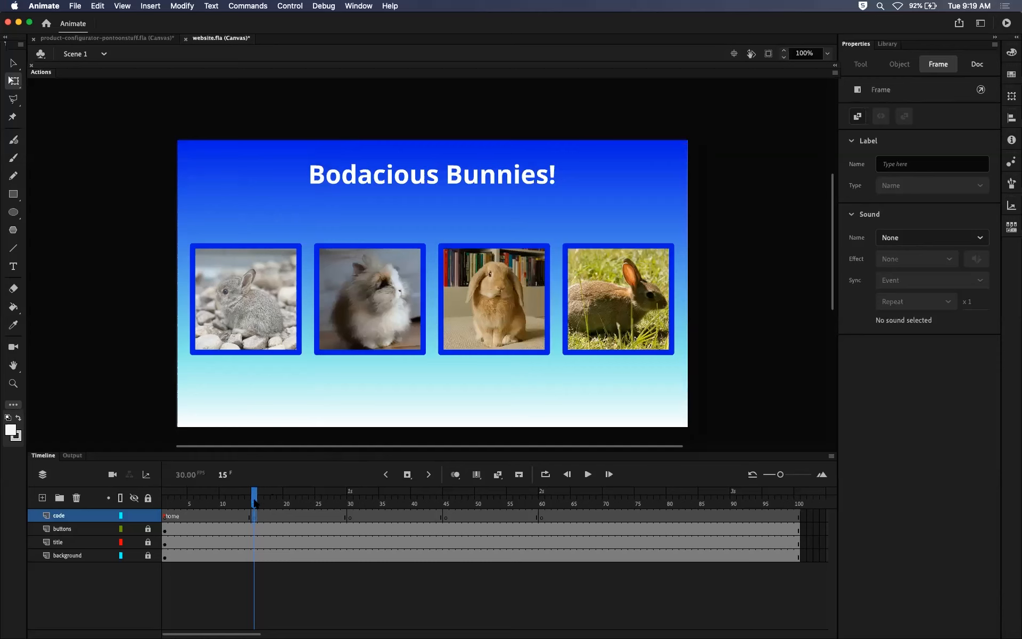
# Review the blank keyframes at frames 15, 30, 45 and 60 on the code layer.
pyautogui.moveTo(254, 501)
pyautogui.mouseDown()
pyautogui.moveTo(167, 506)
pyautogui.moveTo(254, 509)
pyautogui.mouseUp()
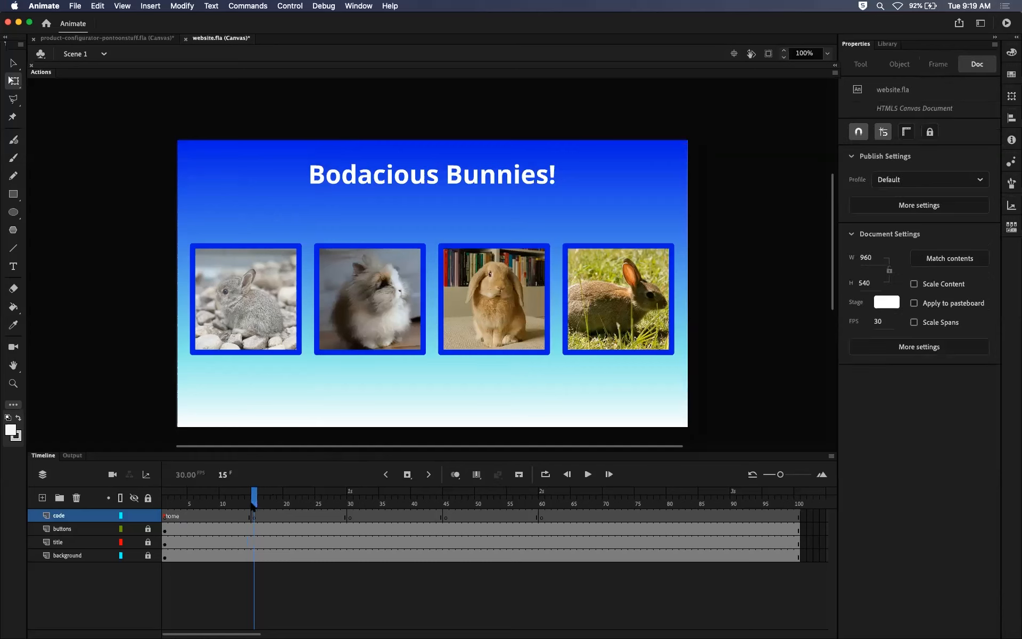
pyautogui.click(254, 510)
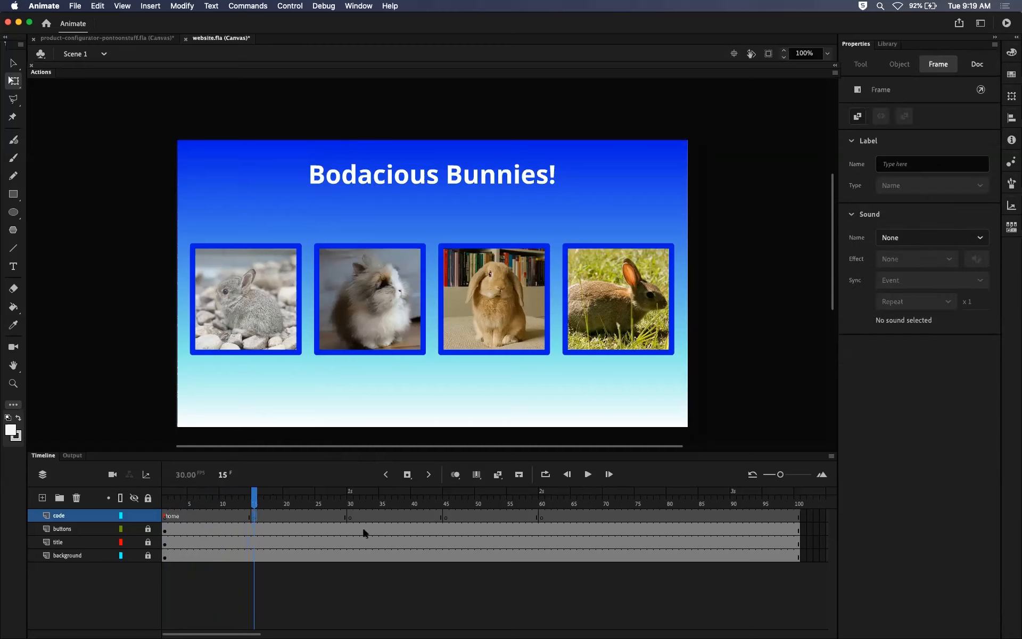
pyautogui.click(350, 515)
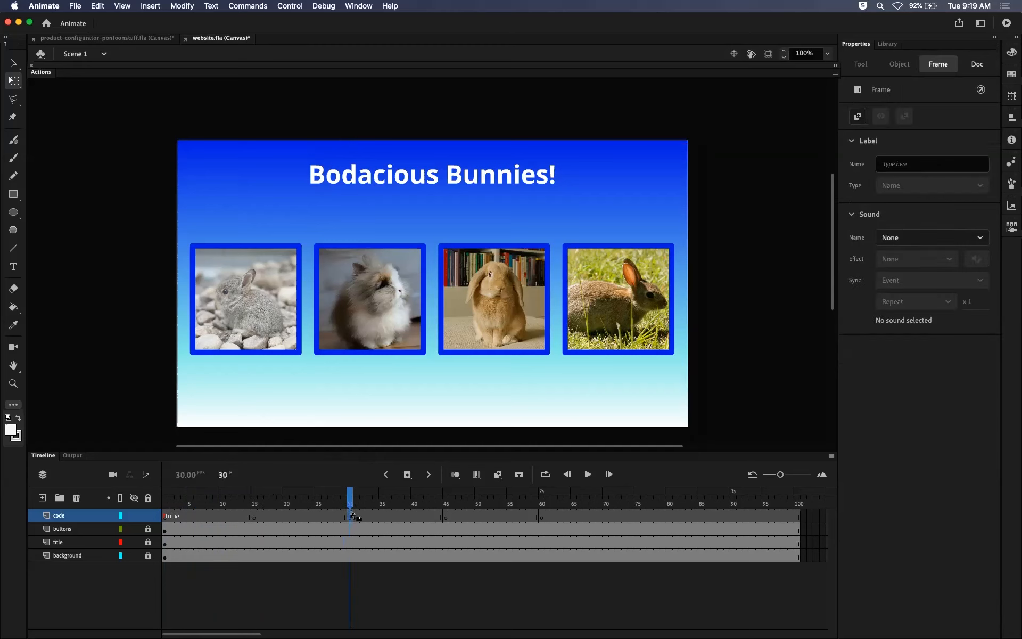
pyautogui.click(255, 515)
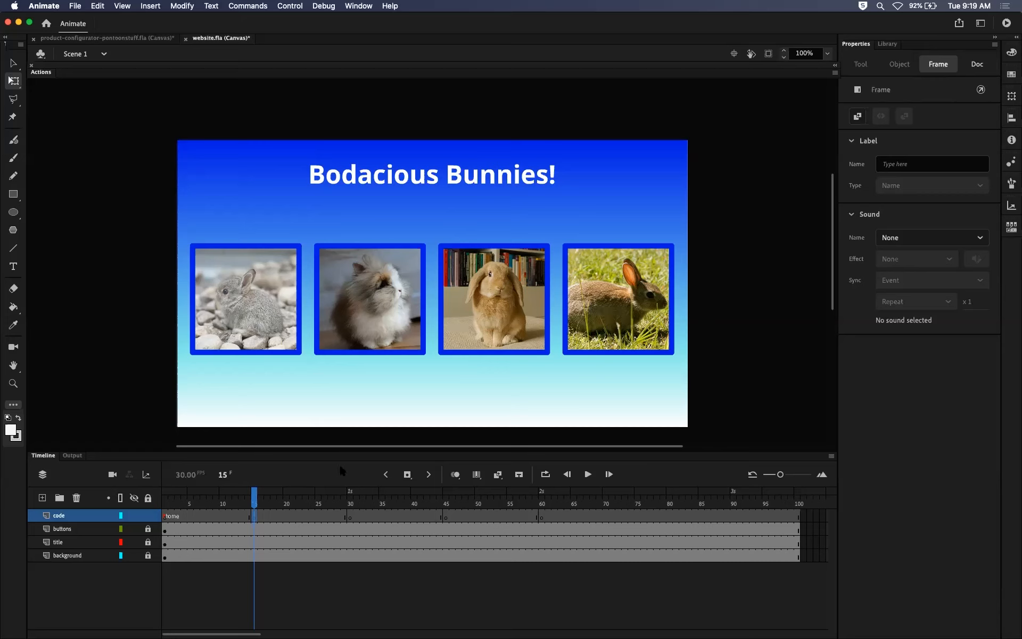
pyautogui.moveTo(255, 497)
pyautogui.mouseDown()
pyautogui.moveTo(238, 497)
pyautogui.moveTo(254, 497)
pyautogui.mouseUp()
pyautogui.click(254, 518)
pyautogui.click(350, 518)
pyautogui.click(445, 518)
pyautogui.click(542, 518)
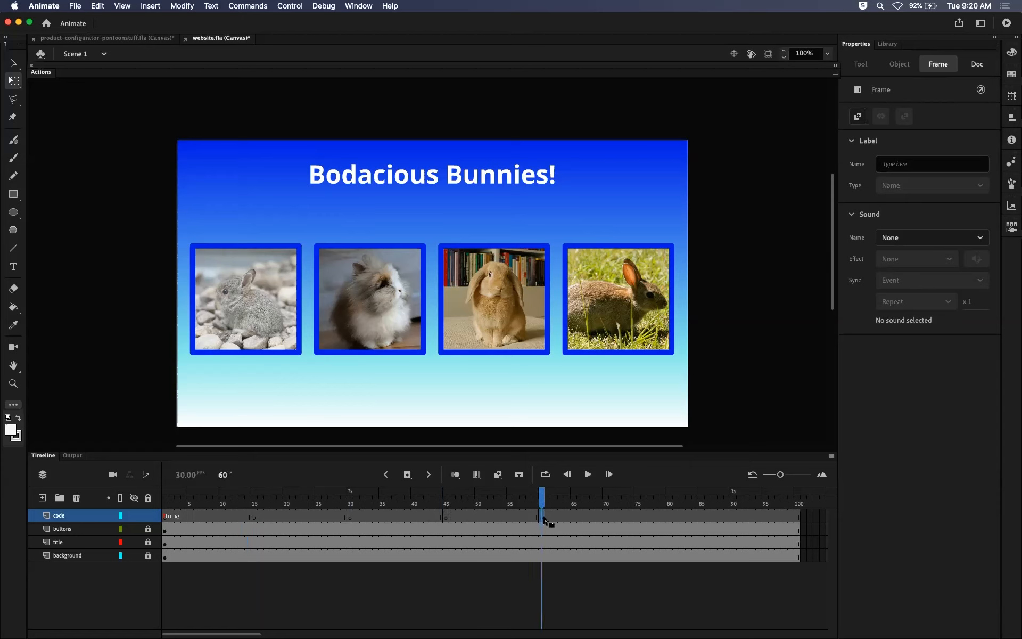
# Give the code layer's keyframe at frame 15 the frame label page1.
pyautogui.click(253, 517)
pyautogui.click(267, 518)
pyautogui.click(254, 519)
pyautogui.click(898, 156)
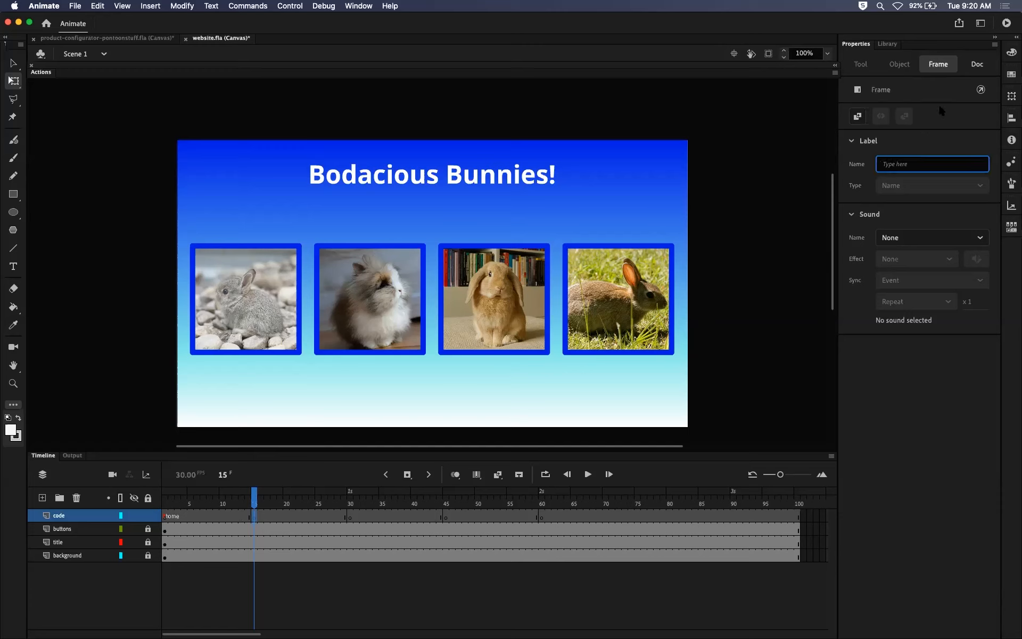
pyautogui.write('page1')
pyautogui.press('Return')
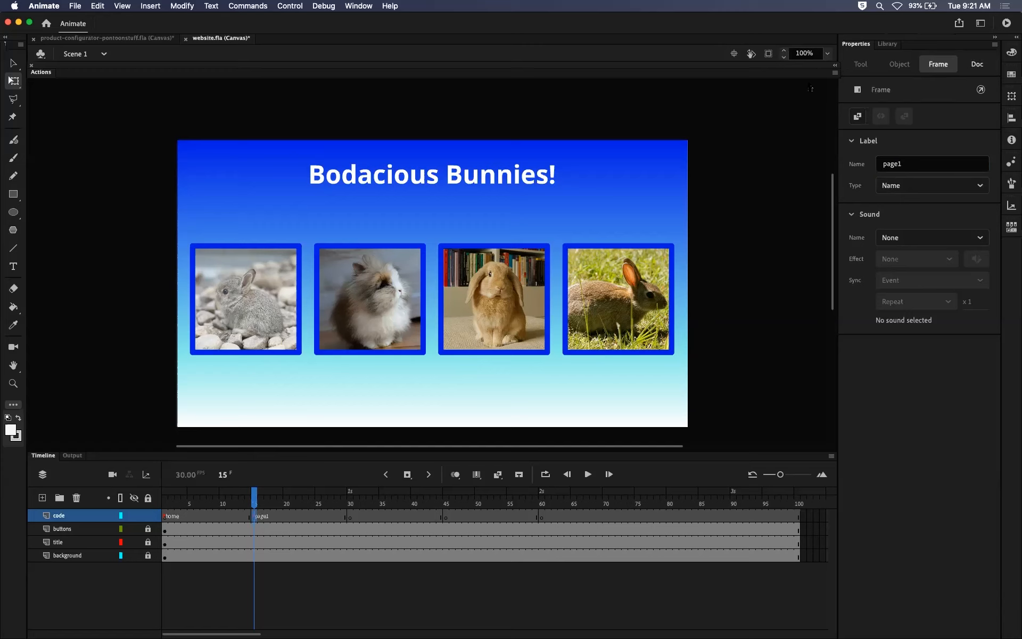
# Give the code layer's keyframe at frame 30 the frame label page2.
pyautogui.click(350, 516)
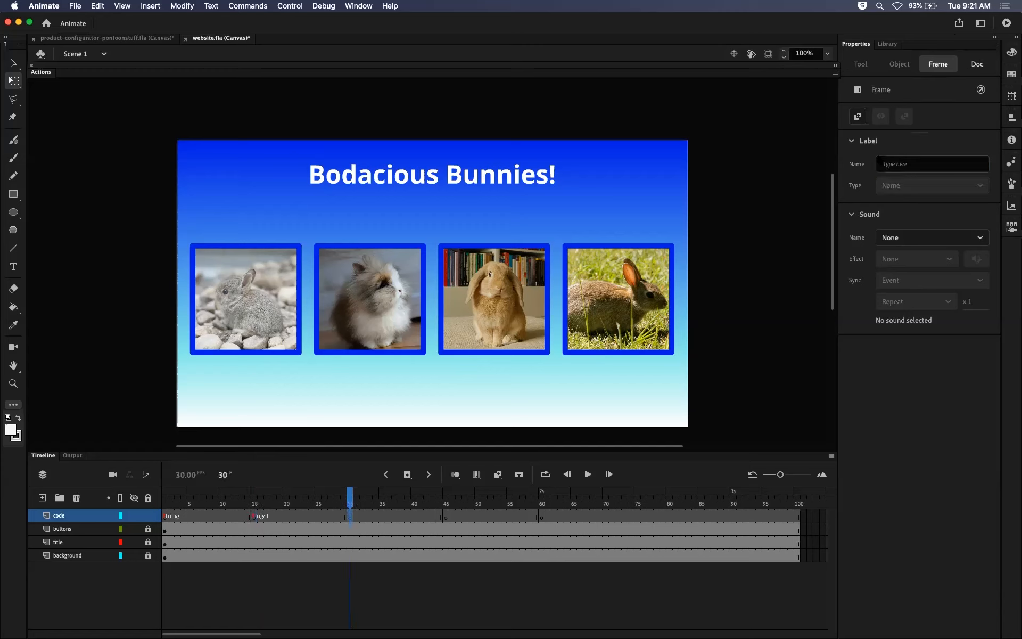
pyautogui.click(912, 161)
pyautogui.write('page2')
pyautogui.press('Return')
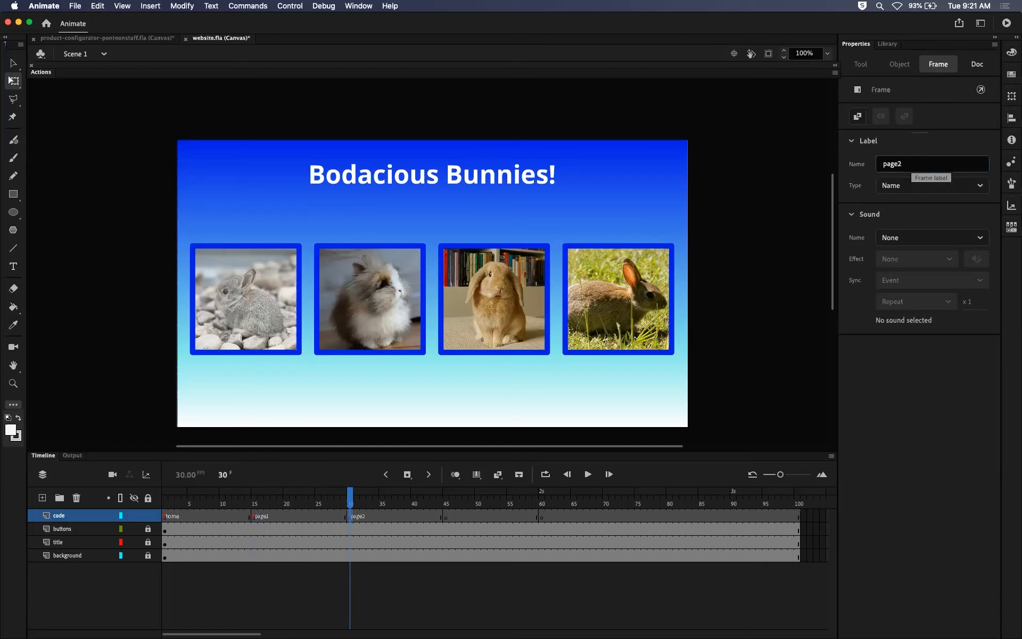
# Give the code layer's keyframe at frame 45 the frame label page3.
pyautogui.click(446, 516)
pyautogui.click(899, 163)
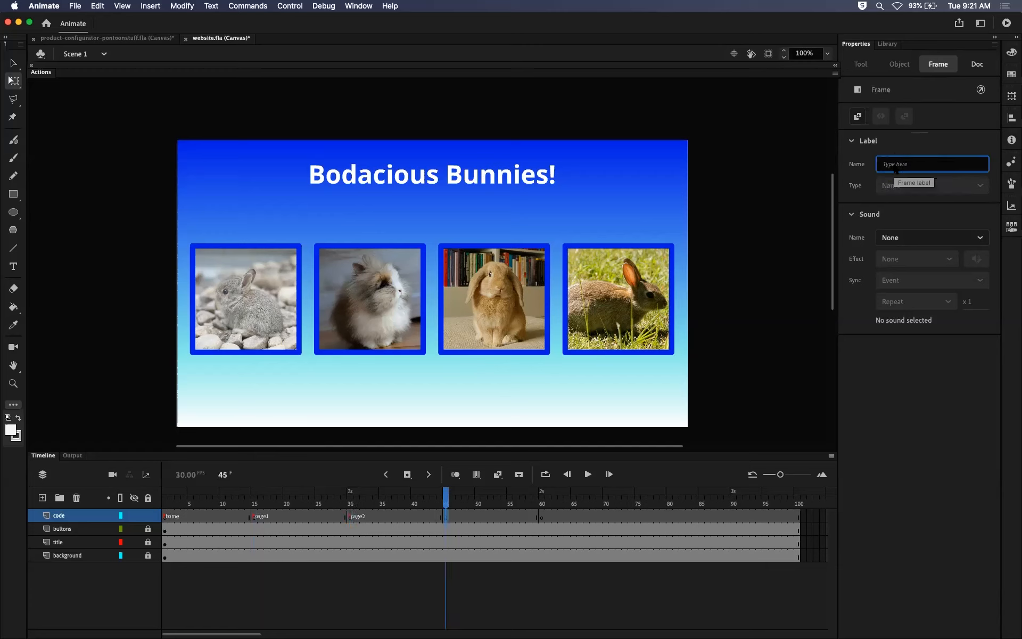
pyautogui.write('page3')
pyautogui.press('Return')
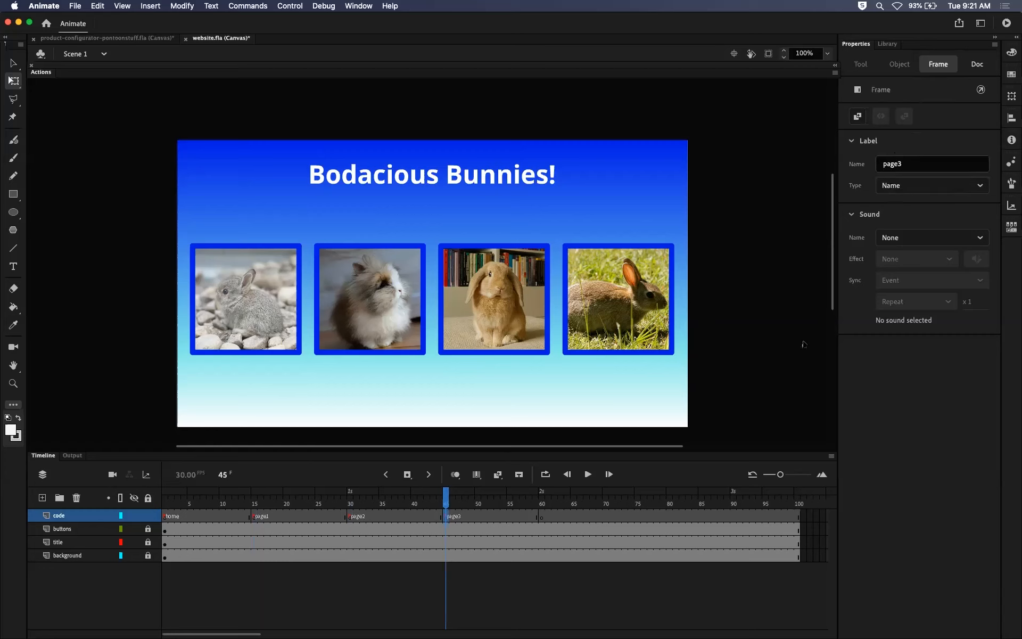
# Give the code layer's keyframe at frame 60 the frame label page4 and scrub the playhead back to frame 37.
pyautogui.click(540, 517)
pyautogui.click(901, 169)
pyautogui.write('page4')
pyautogui.press('Return')
pyautogui.click(907, 164)
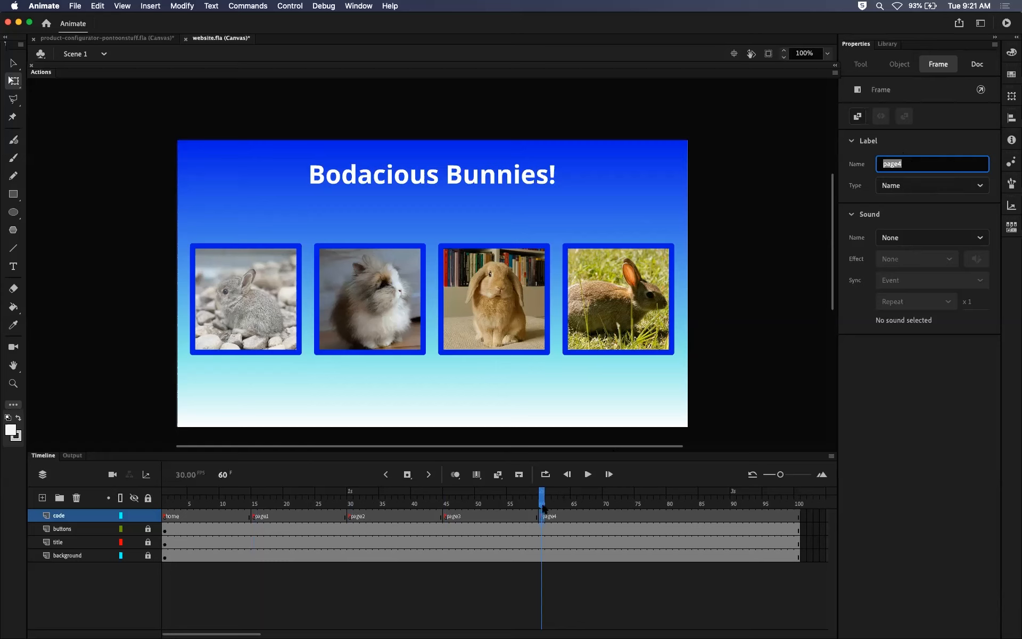
pyautogui.click(543, 515)
pyautogui.click(561, 517)
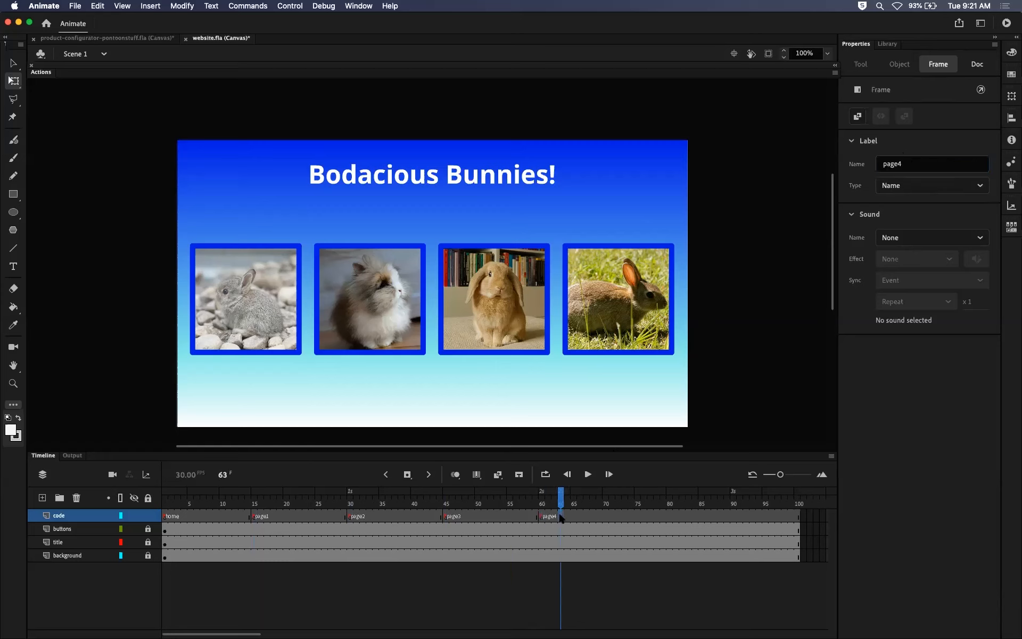
pyautogui.moveTo(559, 503)
pyautogui.mouseDown()
pyautogui.moveTo(630, 500)
pyautogui.moveTo(280, 502)
pyautogui.moveTo(623, 524)
pyautogui.moveTo(310, 522)
pyautogui.moveTo(688, 512)
pyautogui.moveTo(638, 510)
pyautogui.moveTo(715, 503)
pyautogui.moveTo(706, 490)
pyautogui.moveTo(279, 491)
pyautogui.moveTo(581, 491)
pyautogui.moveTo(580, 501)
pyautogui.mouseUp()
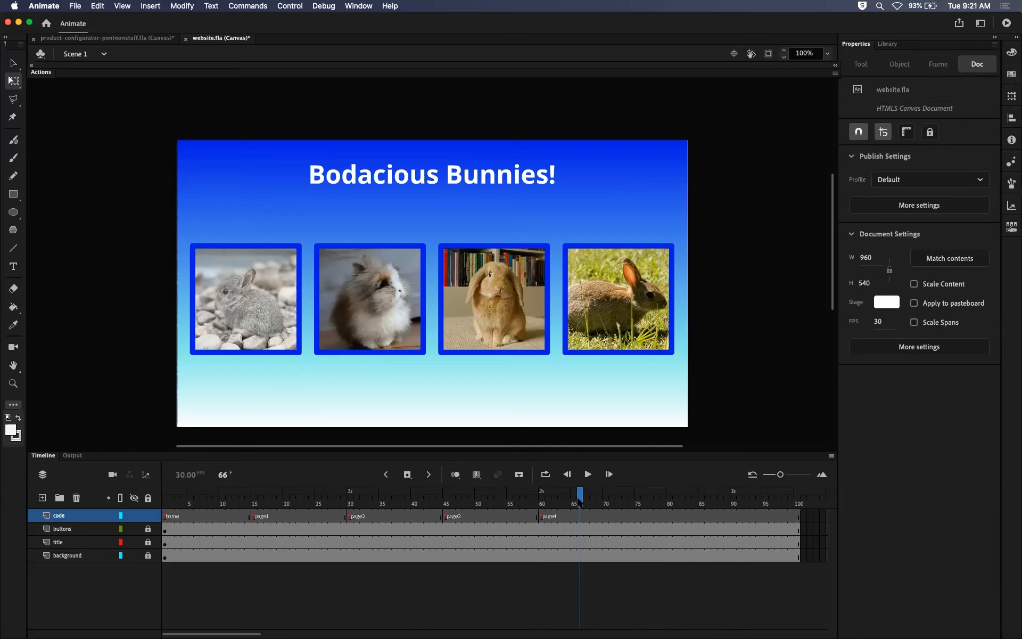
pyautogui.moveTo(579, 500); pyautogui.dragTo(394, 491)
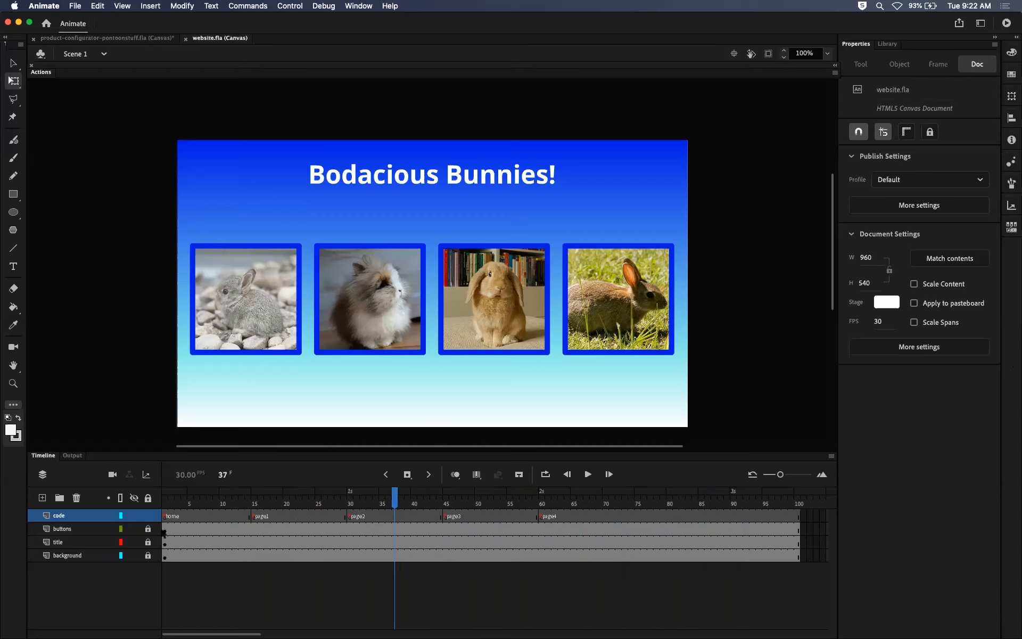
# Add two layers above the code layer and draw a small white circle beside the title on frame 1 of the topmost one.
pyautogui.click(42, 498)
pyautogui.click(42, 499)
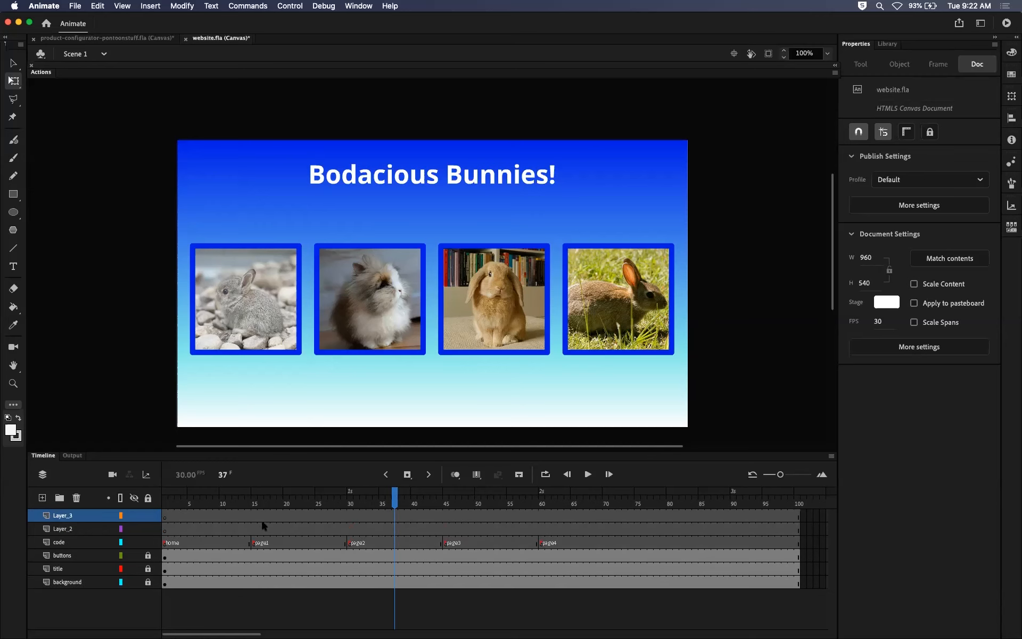
pyautogui.click(166, 522)
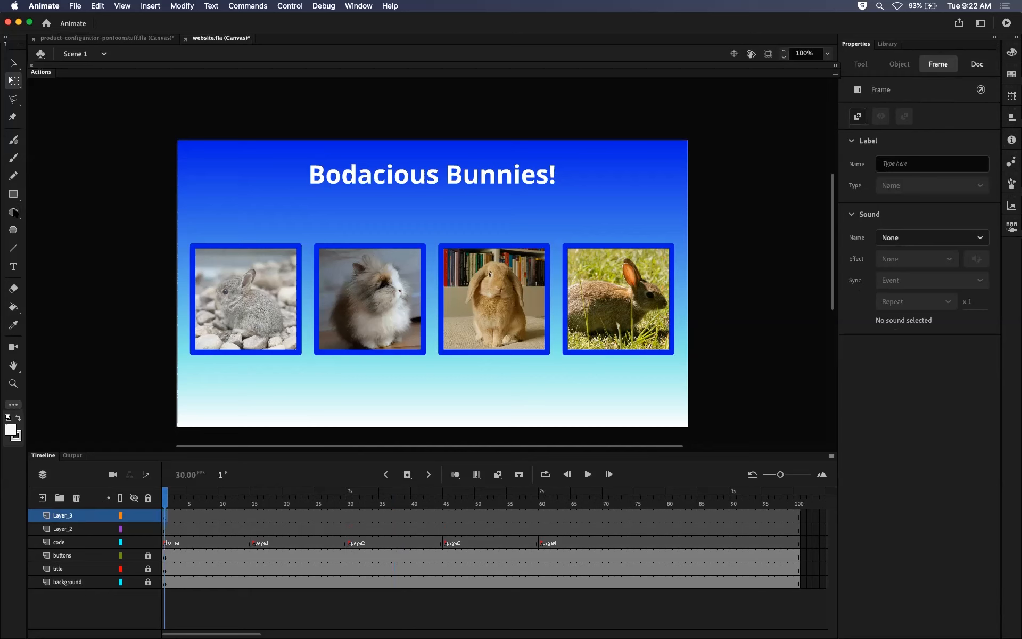
pyautogui.press('o')
pyautogui.moveTo(201, 164); pyautogui.dragTo(235, 198)
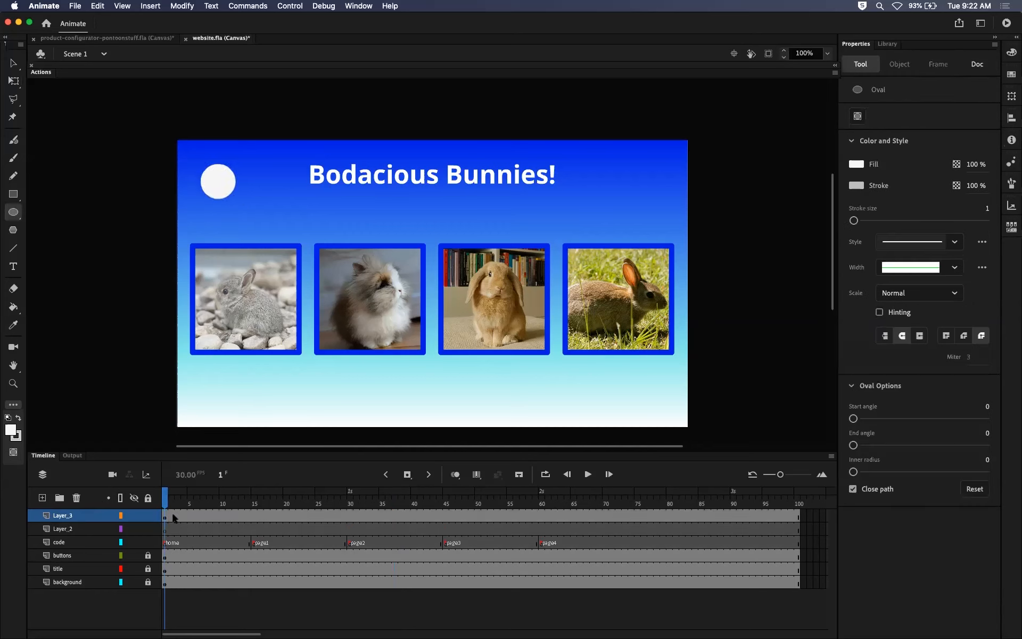
pyautogui.click(164, 517)
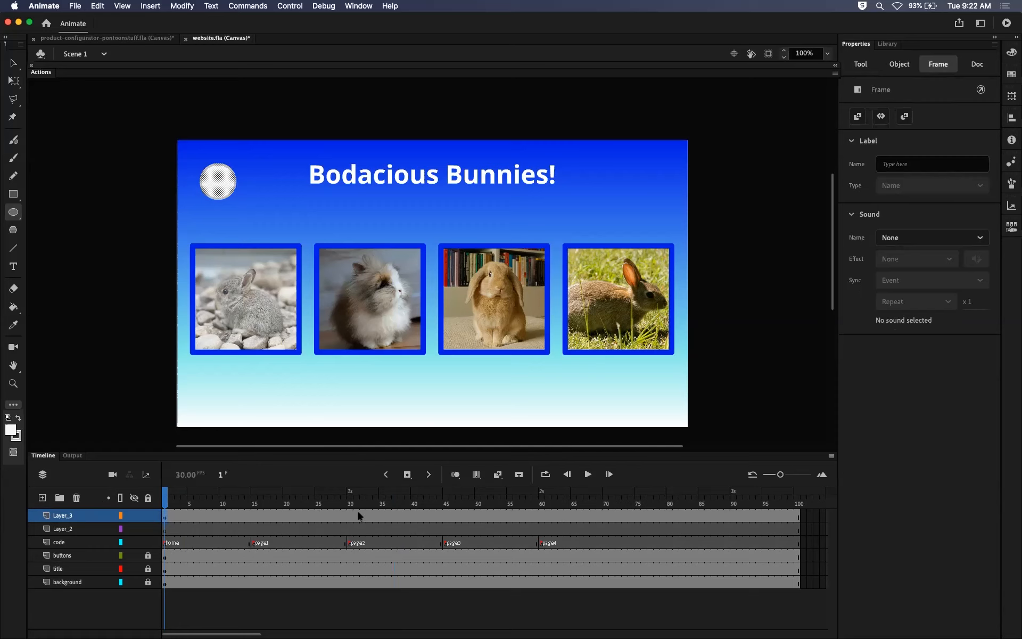
# End the circle with an emptied keyframe at frame 10 and delete the two layers added above the code layer.
pyautogui.moveTo(165, 503)
pyautogui.mouseDown()
pyautogui.moveTo(237, 493)
pyautogui.moveTo(223, 495)
pyautogui.mouseUp()
pyautogui.click(278, 514)
pyautogui.press('F6')
pyautogui.press('Delete')
pyautogui.click(223, 497)
pyautogui.moveTo(223, 497)
pyautogui.mouseDown()
pyautogui.moveTo(165, 499)
pyautogui.moveTo(228, 497)
pyautogui.moveTo(289, 520)
pyautogui.moveTo(315, 507)
pyautogui.moveTo(202, 494)
pyautogui.mouseUp()
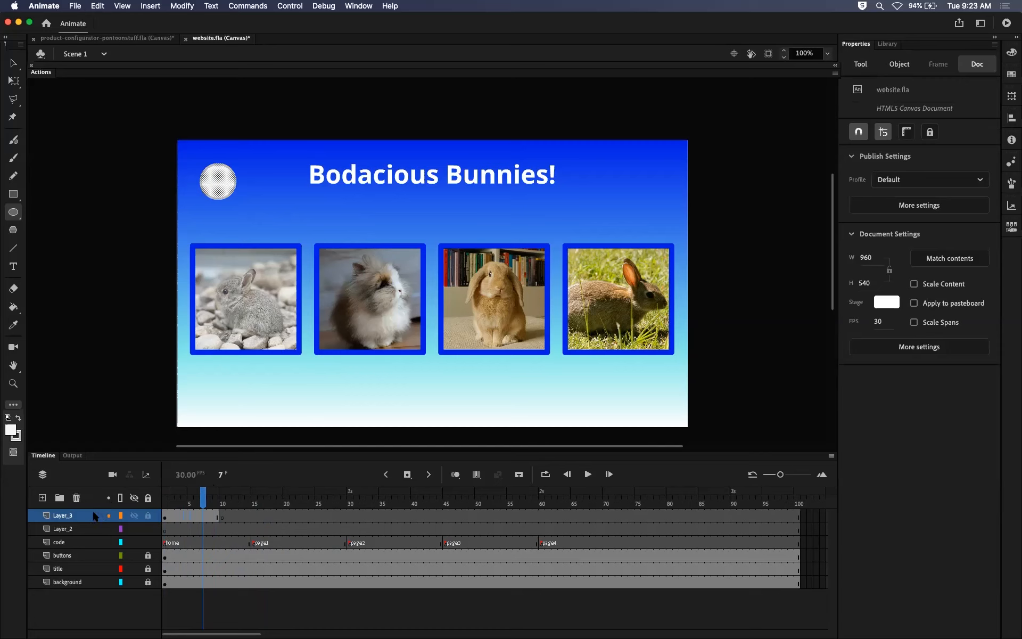
pyautogui.click(76, 497)
pyautogui.click(76, 497)
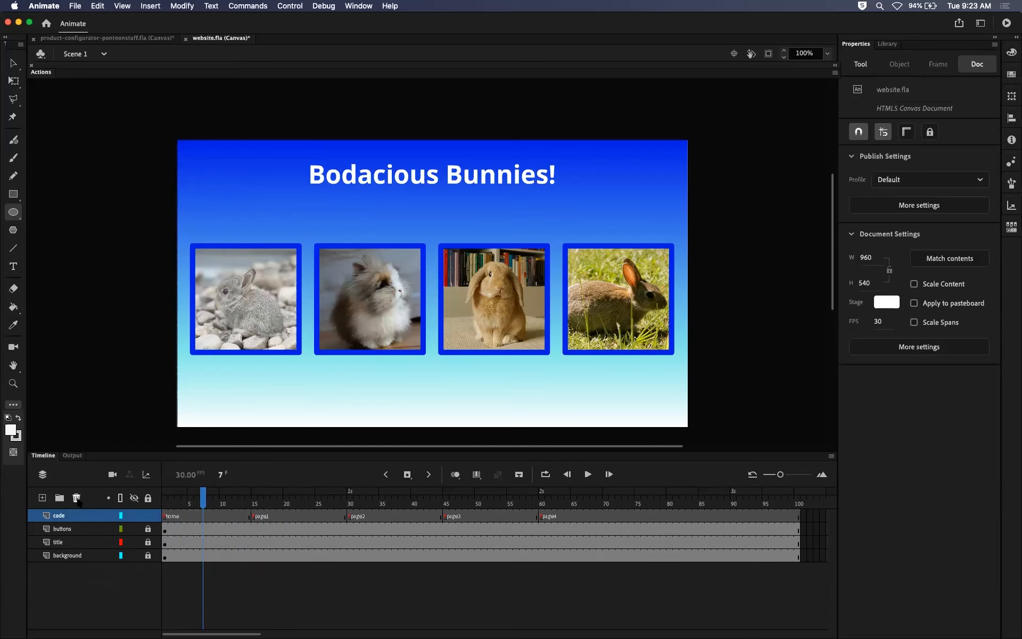
# Return from the page2 and page3 frames to frame 1 and highlight the code and title layers in the timeline.
pyautogui.moveTo(203, 511); pyautogui.dragTo(353, 514)
pyautogui.click(446, 516)
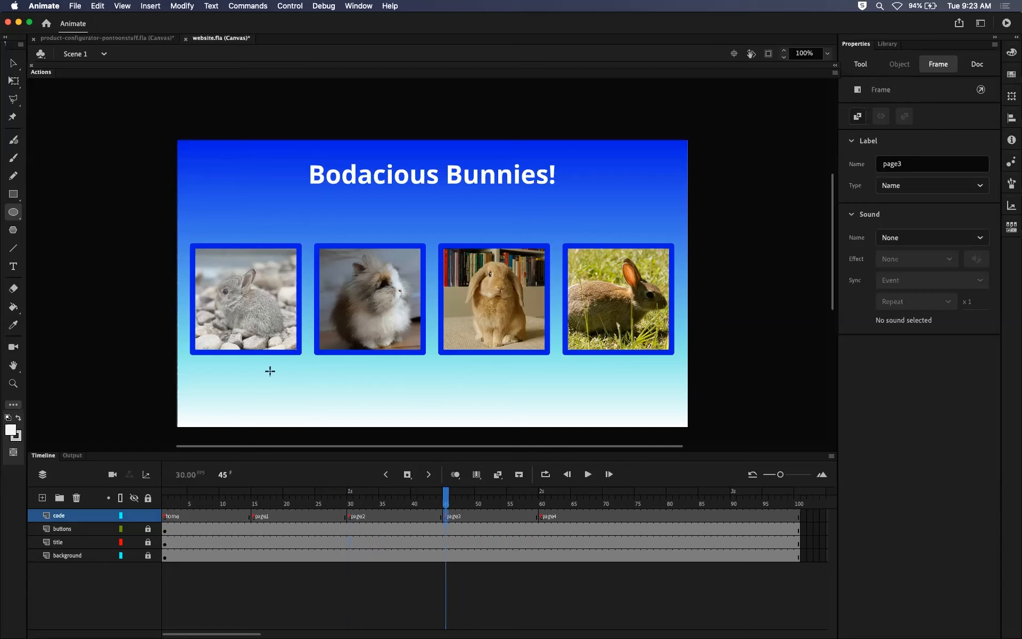
pyautogui.moveTo(190, 504); pyautogui.dragTo(165, 506)
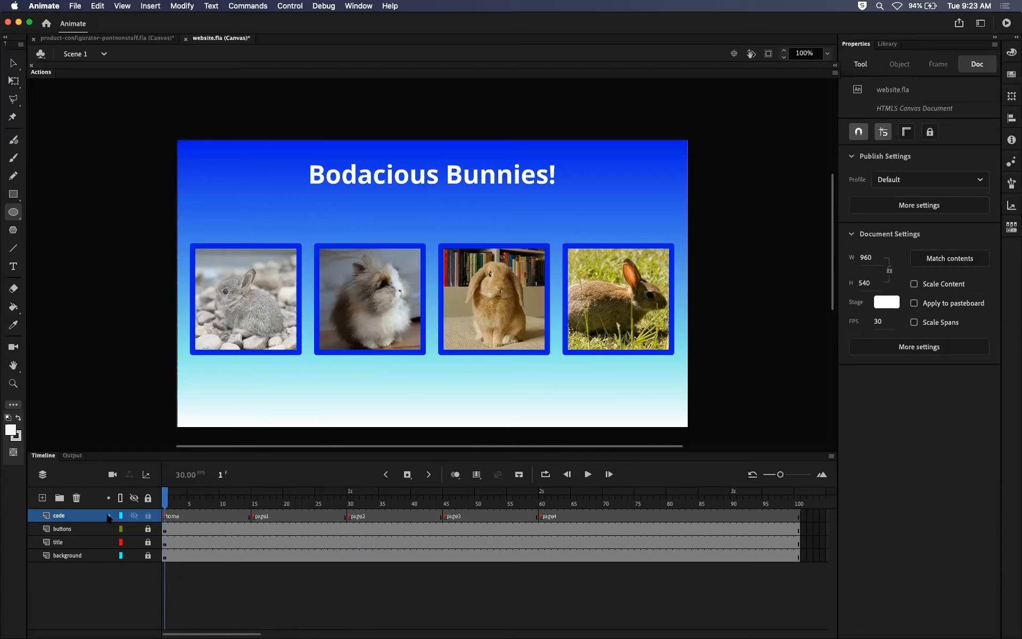
pyautogui.moveTo(108, 517); pyautogui.dragTo(108, 519)
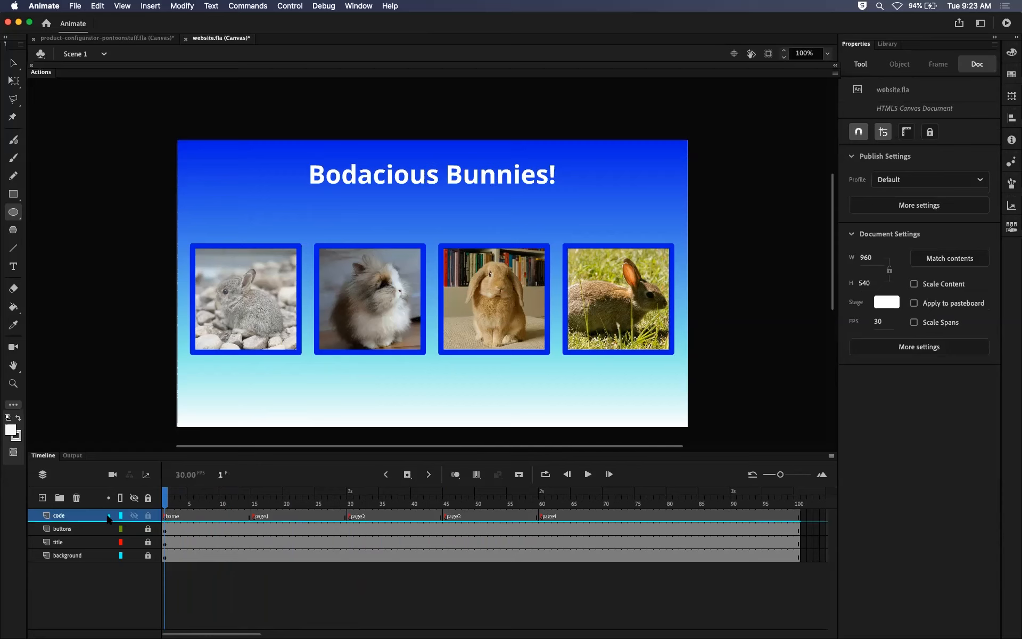
pyautogui.click(111, 543)
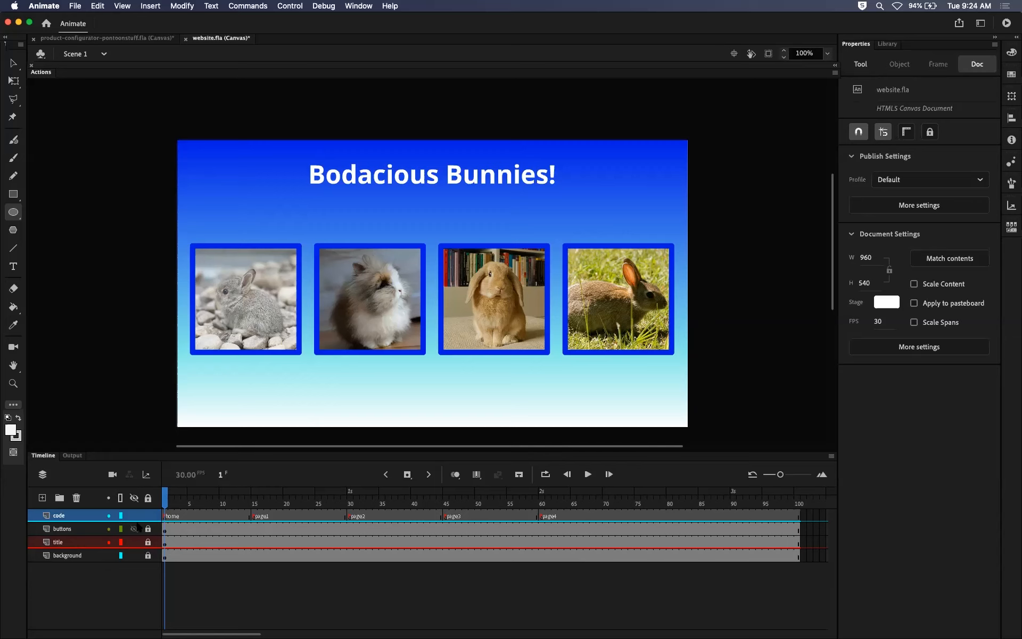
# Turn off the highlighting of the code and title layers and switch to the Selection tool.
pyautogui.click(109, 515)
pyautogui.click(109, 544)
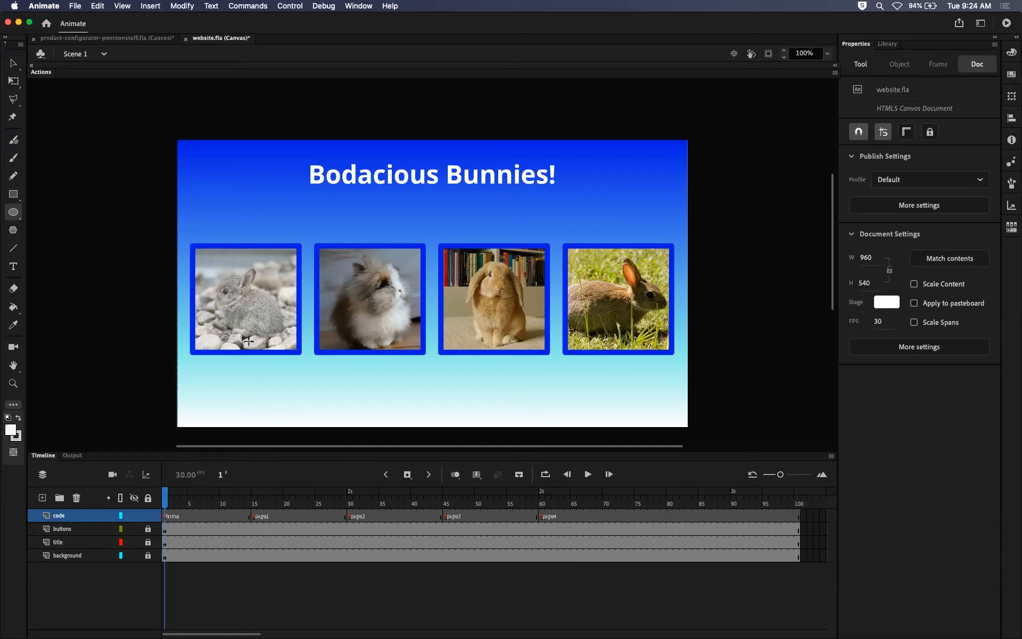
pyautogui.press('v')
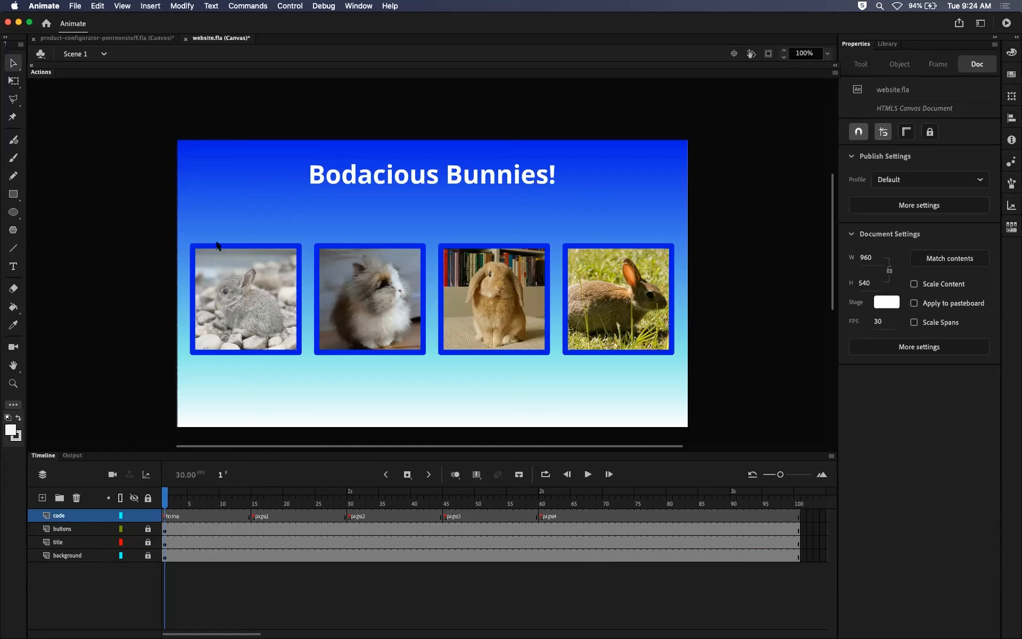
# Toggle the buttons layer's visibility and outline display several times, leaving the layer shown in full.
pyautogui.click(134, 529)
pyautogui.click(134, 529)
pyautogui.click(134, 529)
pyautogui.click(134, 529)
pyautogui.click(133, 532)
pyautogui.click(134, 532)
pyautogui.click(121, 530)
pyautogui.click(120, 530)
pyautogui.click(121, 531)
pyautogui.click(121, 531)
pyautogui.click(120, 530)
pyautogui.click(121, 531)
pyautogui.click(120, 530)
# Highlight the code, buttons, title and background layers in the timeline and remove the highlighting again.
pyautogui.click(109, 530)
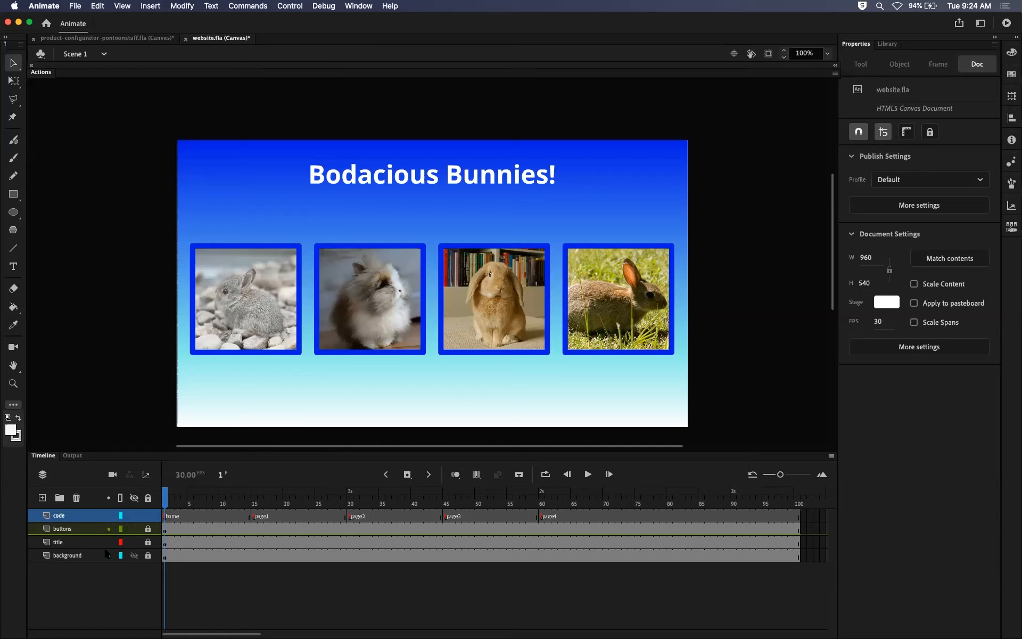
pyautogui.click(109, 542)
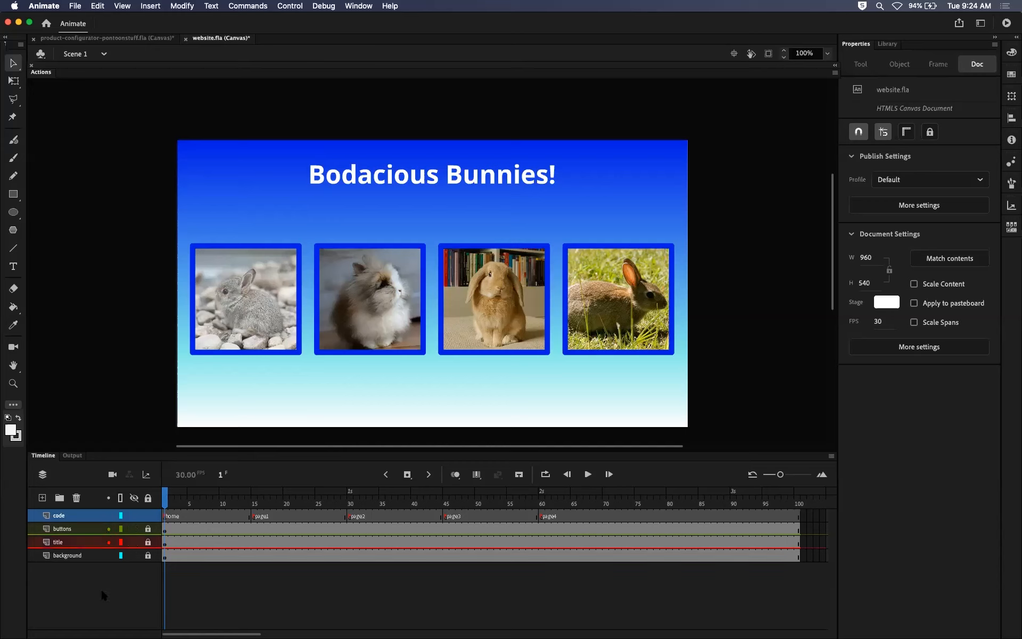
pyautogui.click(109, 556)
pyautogui.click(109, 515)
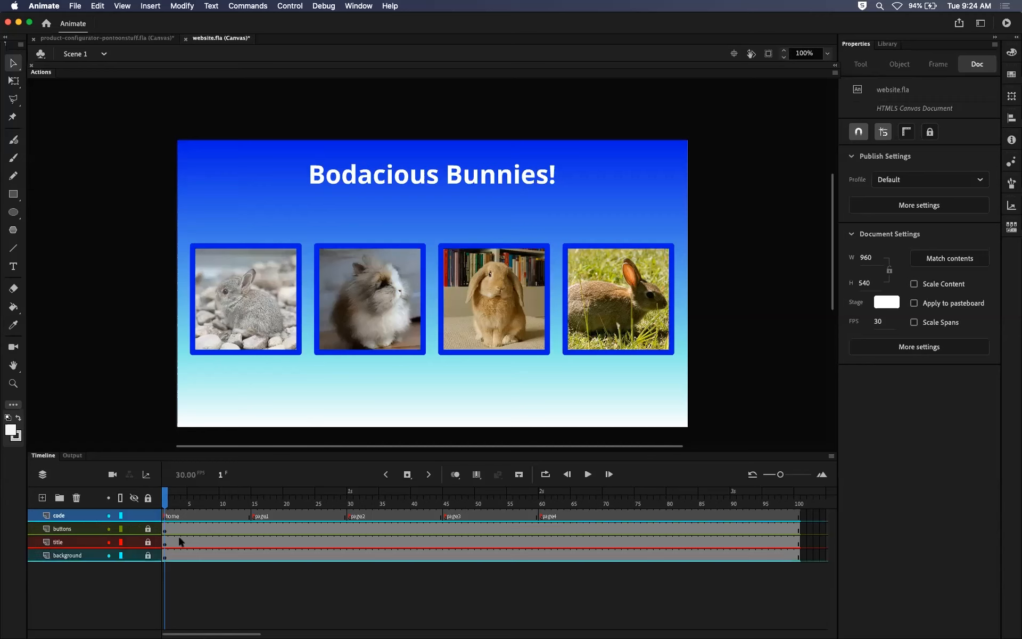
pyautogui.moveTo(167, 503); pyautogui.dragTo(160, 535)
pyautogui.moveTo(228, 632); pyautogui.dragTo(164, 622)
pyautogui.click(109, 515)
pyautogui.click(109, 529)
pyautogui.click(110, 542)
pyautogui.click(108, 555)
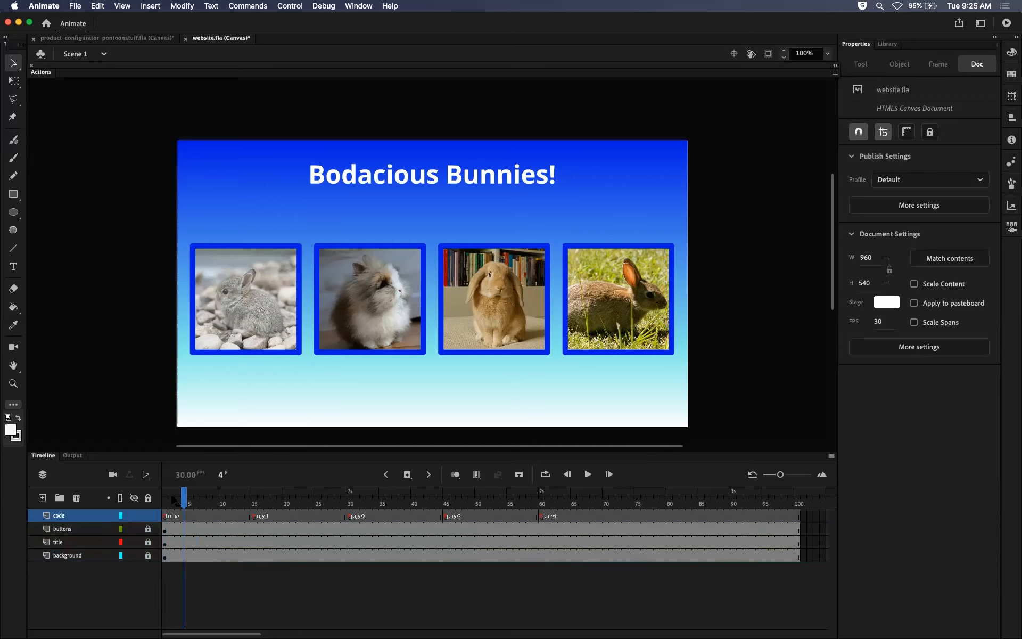
# Scrub from the page4 frames back to page1, select the buttons layer and return to frame 1.
pyautogui.click(713, 516)
pyautogui.moveTo(596, 506); pyautogui.dragTo(256, 515)
pyautogui.moveTo(256, 502)
pyautogui.mouseDown()
pyautogui.moveTo(535, 501)
pyautogui.moveTo(541, 516)
pyautogui.moveTo(256, 501)
pyautogui.mouseUp()
pyautogui.click(83, 528)
pyautogui.moveTo(240, 503); pyautogui.dragTo(164, 501)
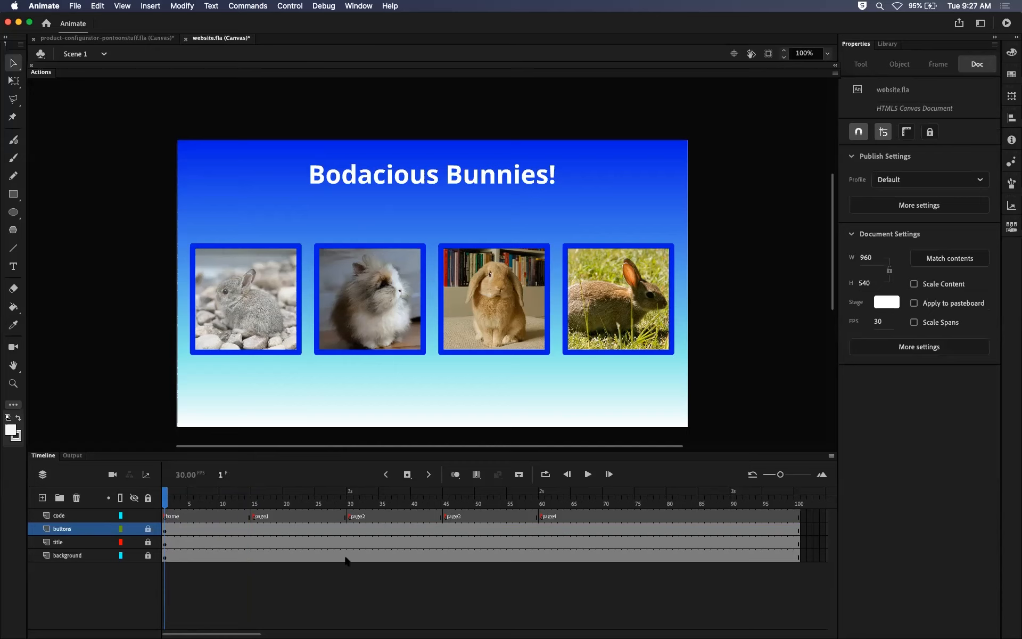
# Look through the page1 to page4 frames and back, ending on the buttons layer's keyframe at frame 1.
pyautogui.moveTo(165, 502); pyautogui.dragTo(256, 516)
pyautogui.click(356, 495)
pyautogui.click(471, 498)
pyautogui.click(547, 499)
pyautogui.click(486, 500)
pyautogui.click(403, 500)
pyautogui.click(312, 500)
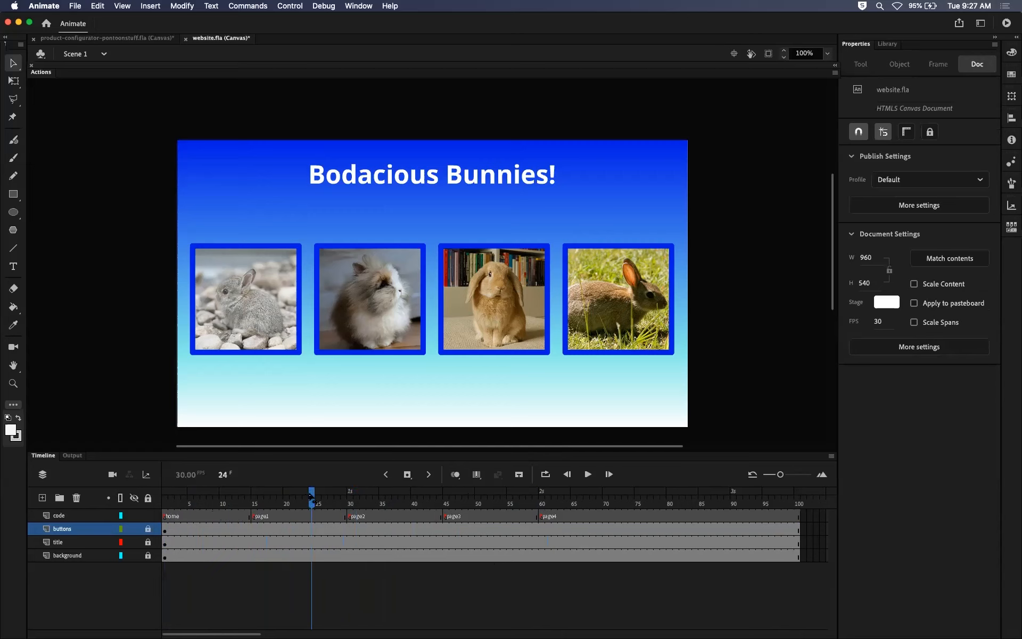
pyautogui.click(165, 530)
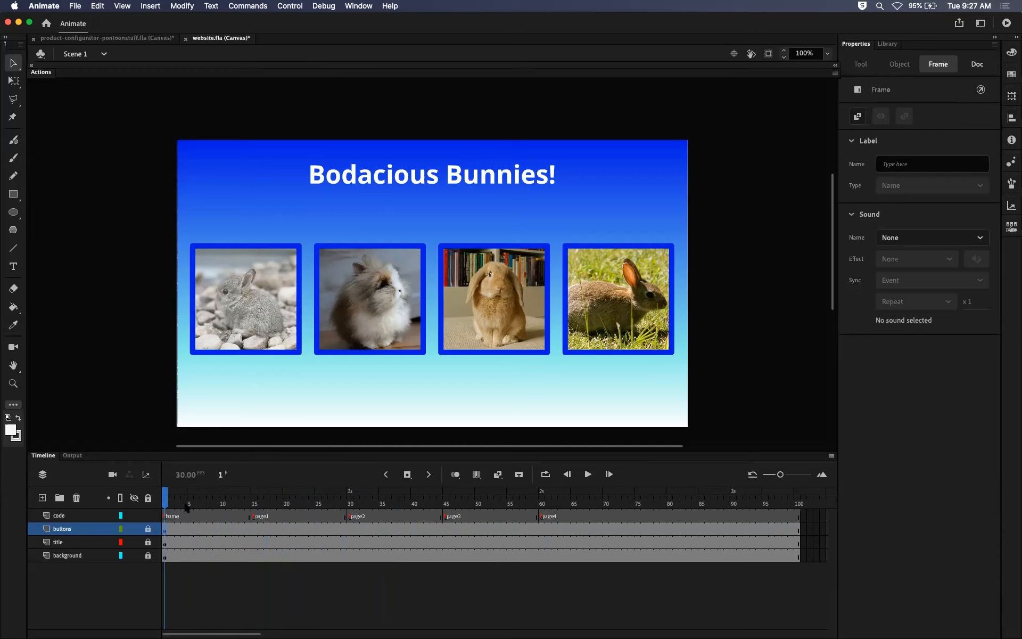
# Unlock and highlight the buttons layer and insert a keyframe on it at frame 15, where page1 starts.
pyautogui.moveTo(169, 503); pyautogui.dragTo(217, 498)
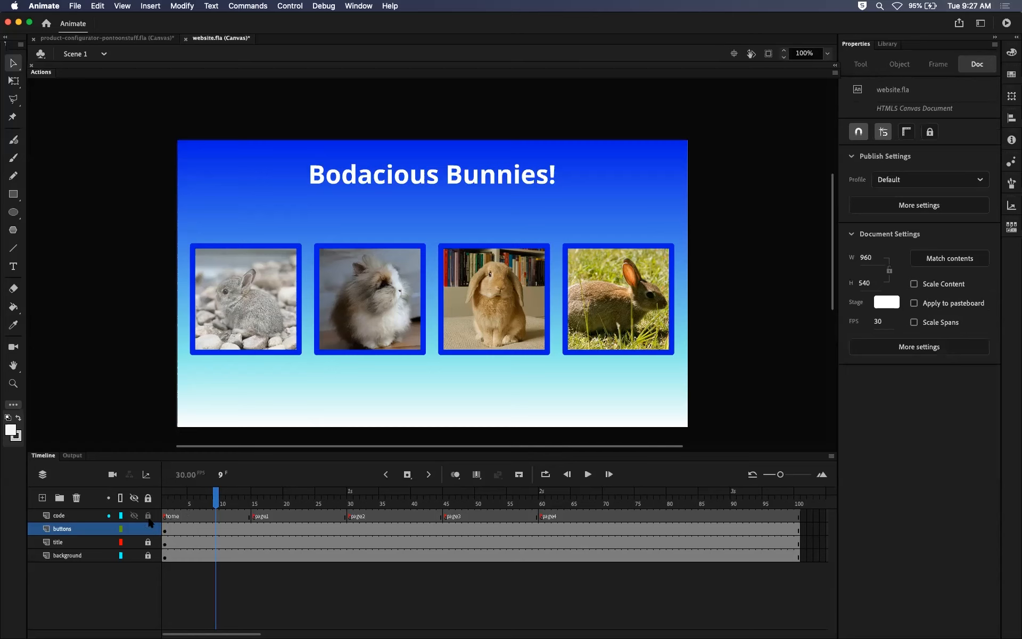
pyautogui.click(107, 528)
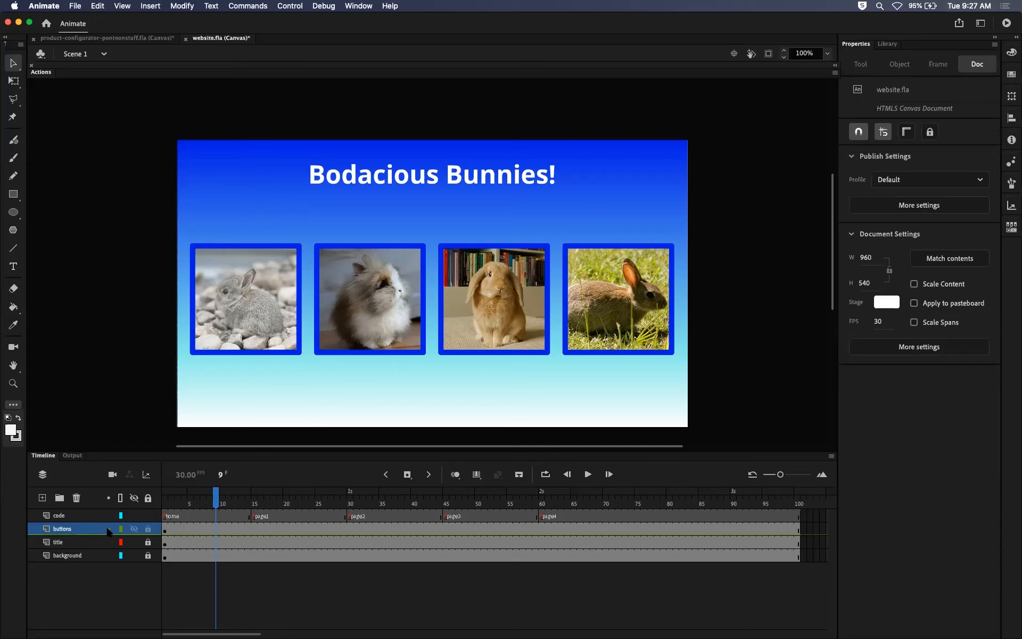
pyautogui.click(254, 531)
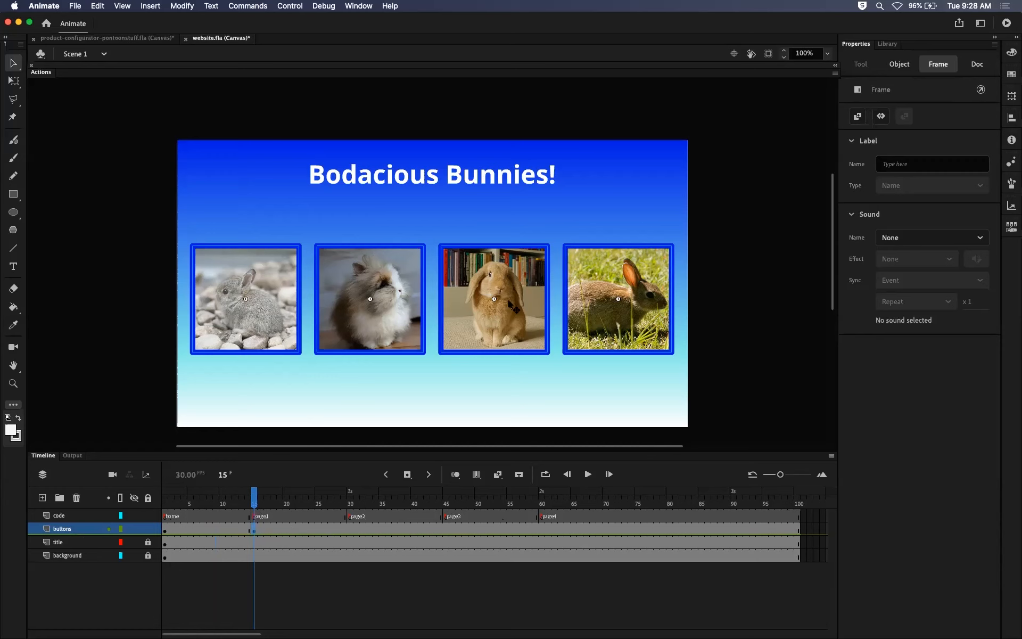
# Delete all four bunny buttons from the buttons layer's keyframe at frame 15.
pyautogui.click(117, 335)
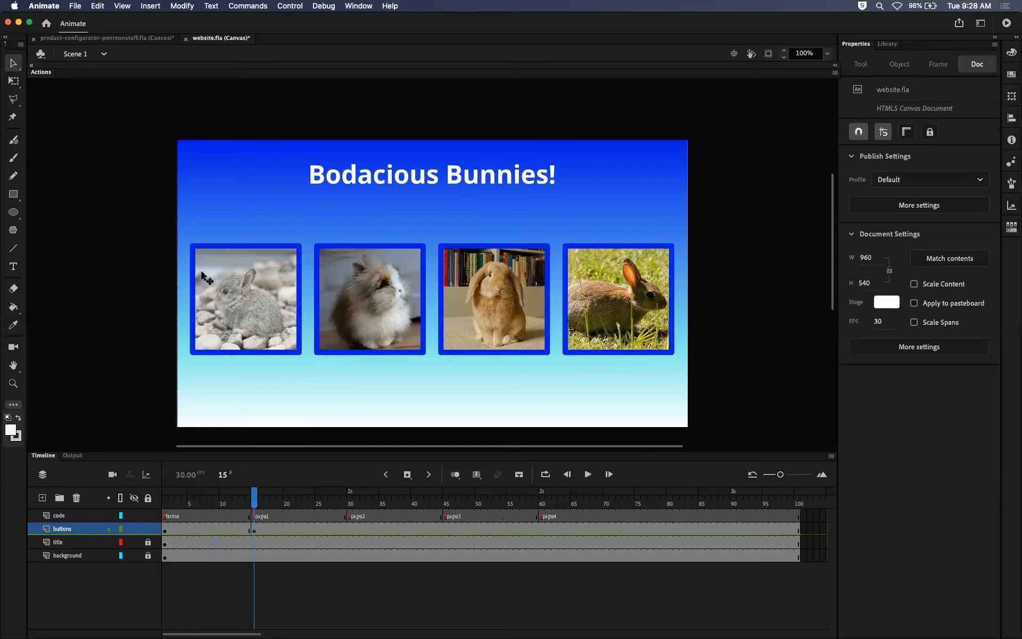
pyautogui.click(235, 282)
pyautogui.keyDown('shift'); pyautogui.click(371, 286); pyautogui.keyUp('shift')
pyautogui.keyDown('shift'); pyautogui.click(498, 290); pyautogui.keyUp('shift')
pyautogui.keyDown('shift'); pyautogui.click(624, 294); pyautogui.keyUp('shift')
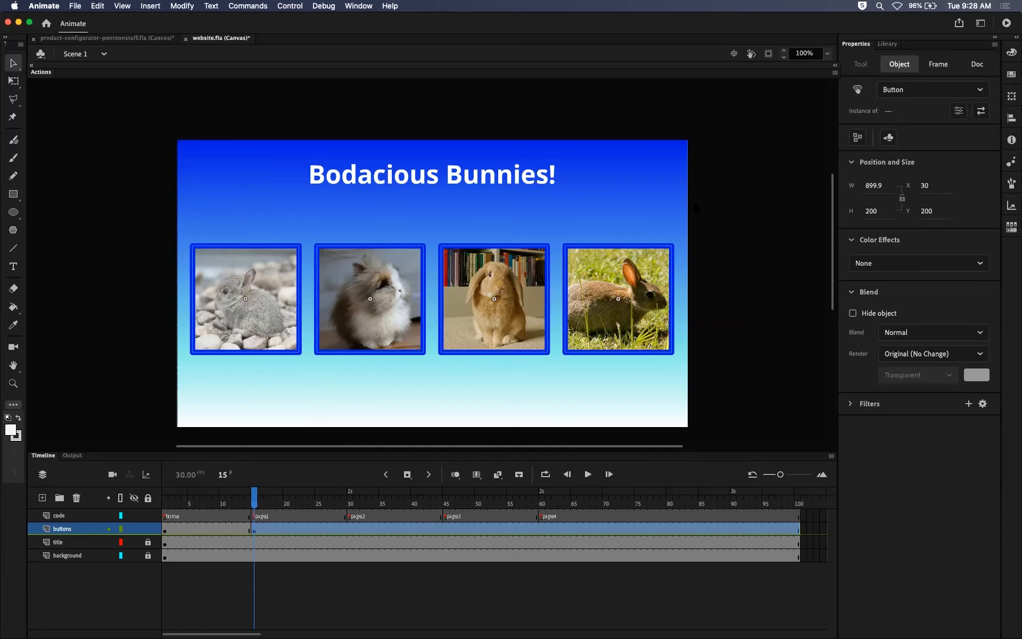
pyautogui.press('Delete')
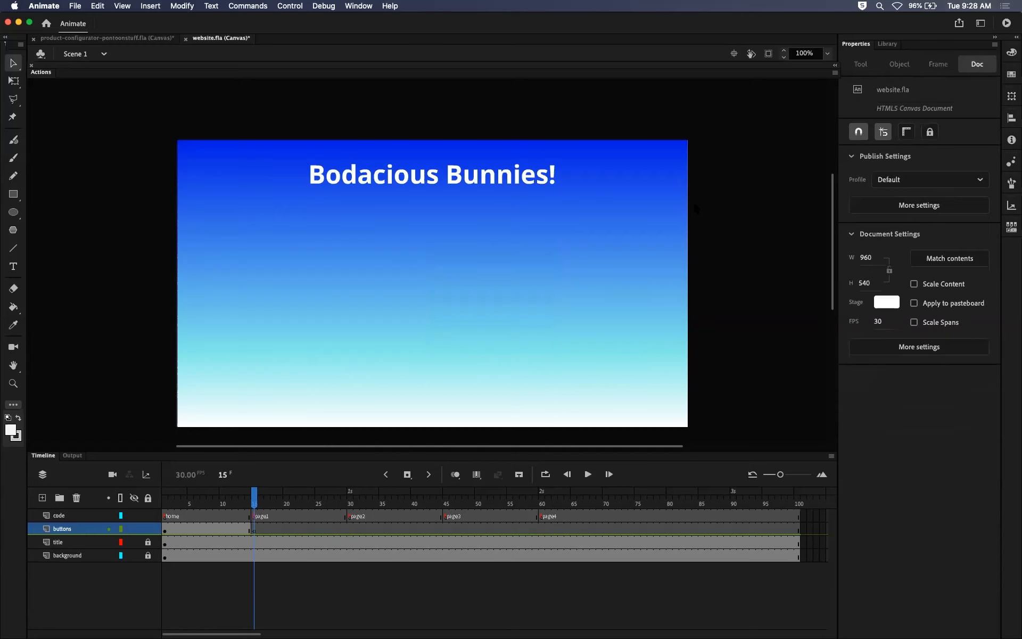
# Examine the buttons layer's keyframes at frames 1 and 15 and compare the stage on the home, page1 and page2 frames.
pyautogui.moveTo(254, 499); pyautogui.dragTo(211, 498)
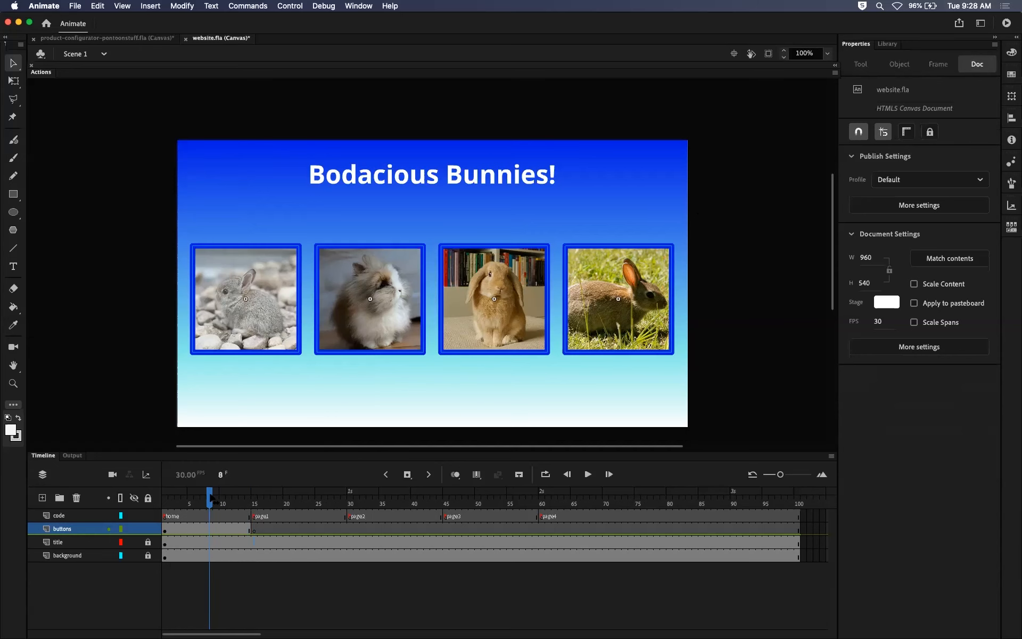
pyautogui.click(165, 530)
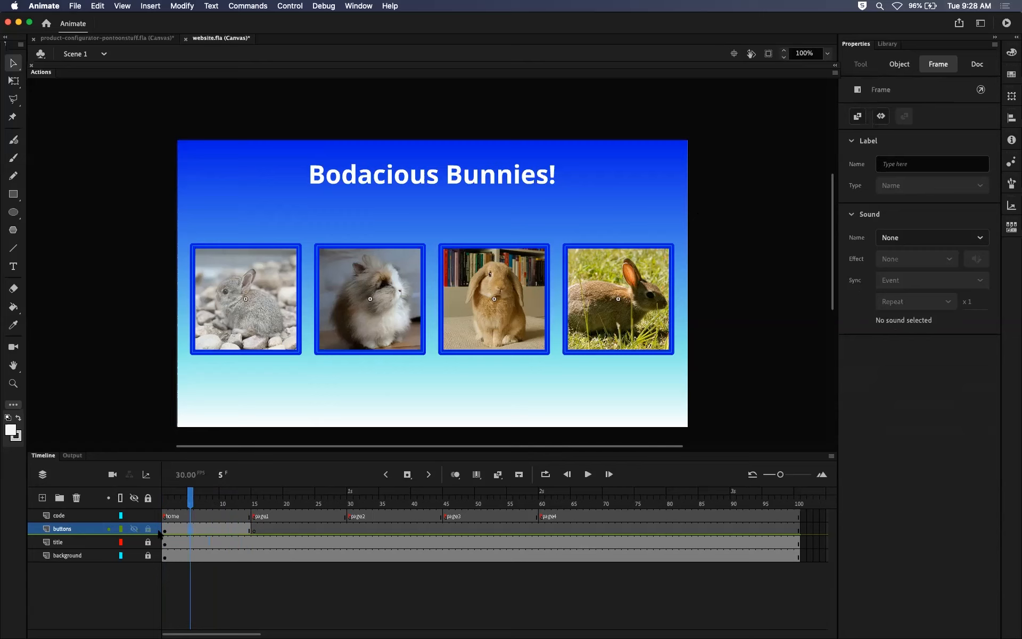
pyautogui.moveTo(164, 499); pyautogui.dragTo(257, 522)
pyautogui.click(254, 528)
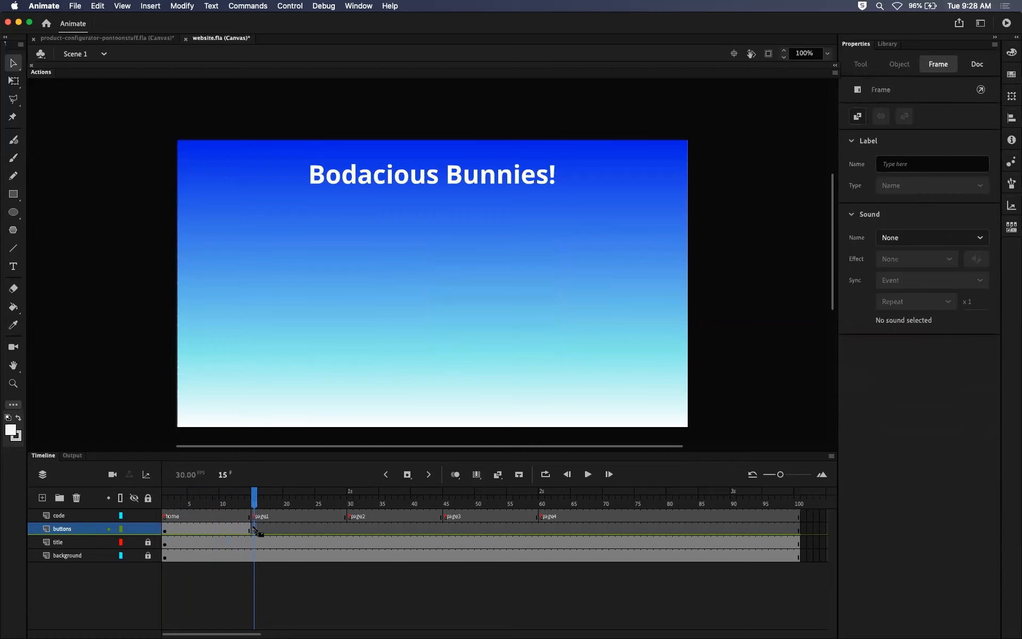
pyautogui.click(286, 528)
pyautogui.click(253, 529)
pyautogui.click(204, 503)
pyautogui.moveTo(205, 503); pyautogui.dragTo(162, 508)
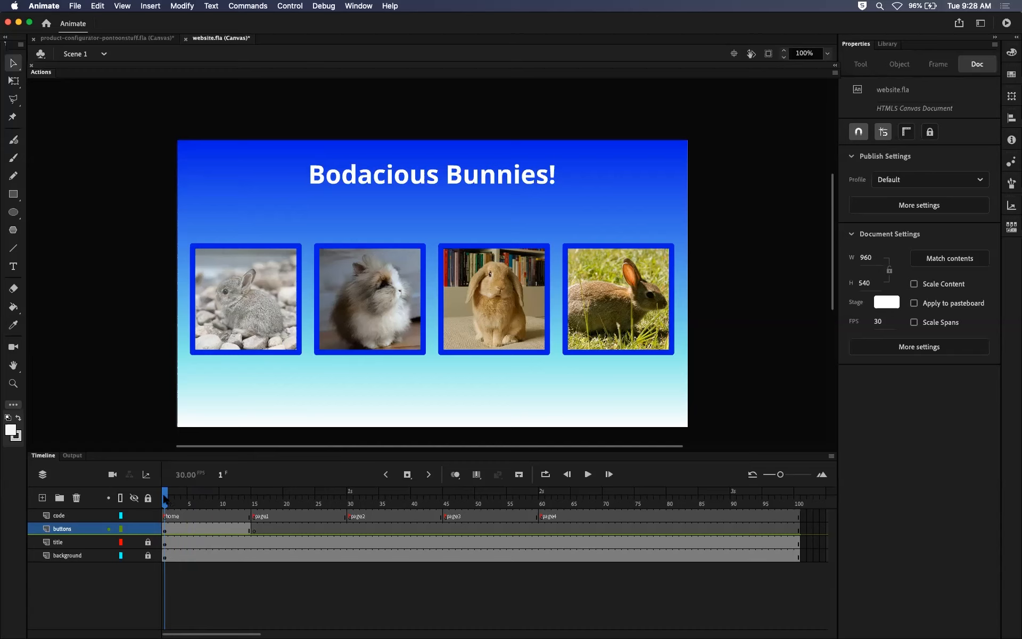
pyautogui.click(253, 501)
pyautogui.click(350, 491)
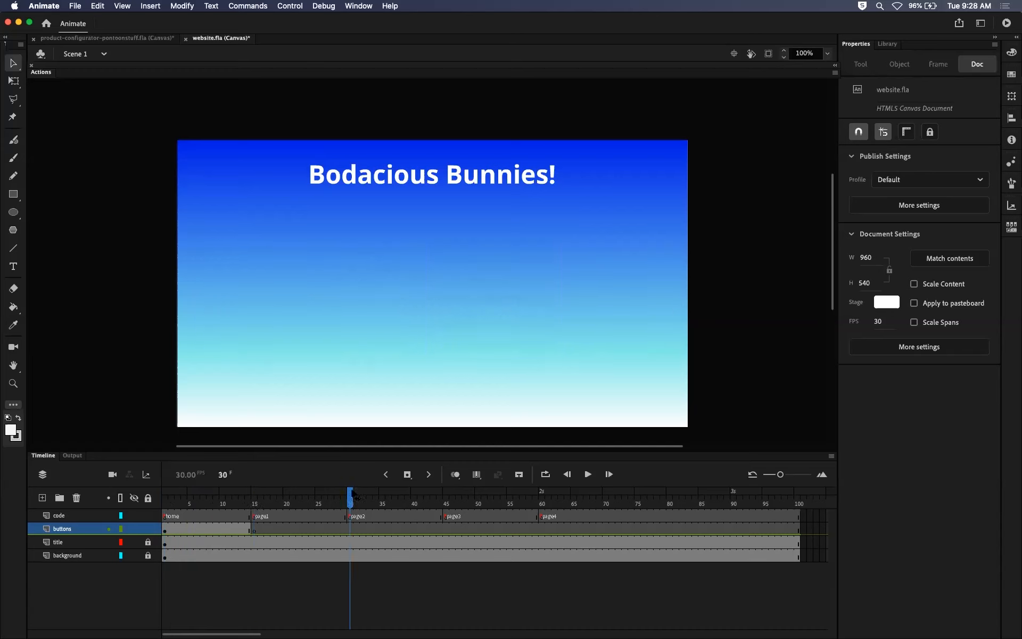
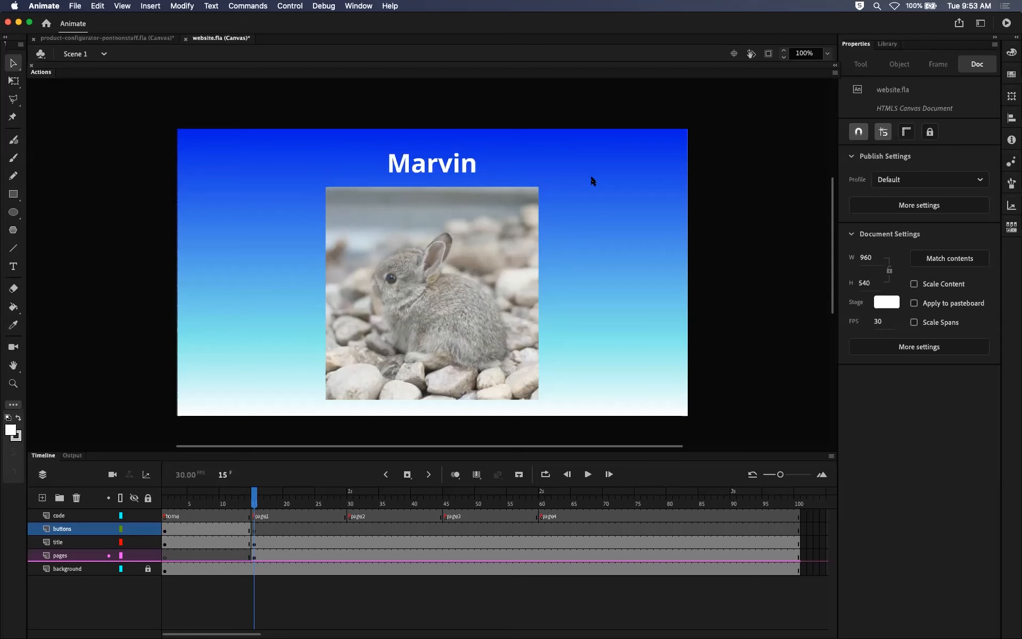
# Examine the page1 title text and bunny photo, comparing the title and pages layers' keyframes at frame 15.
pyautogui.click(454, 163)
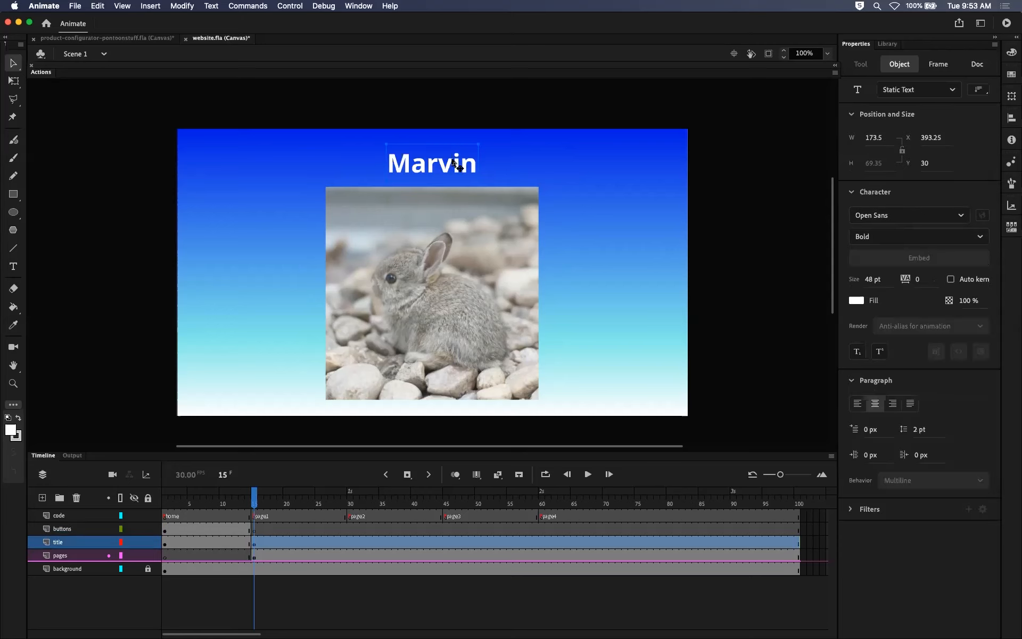
pyautogui.click(560, 164)
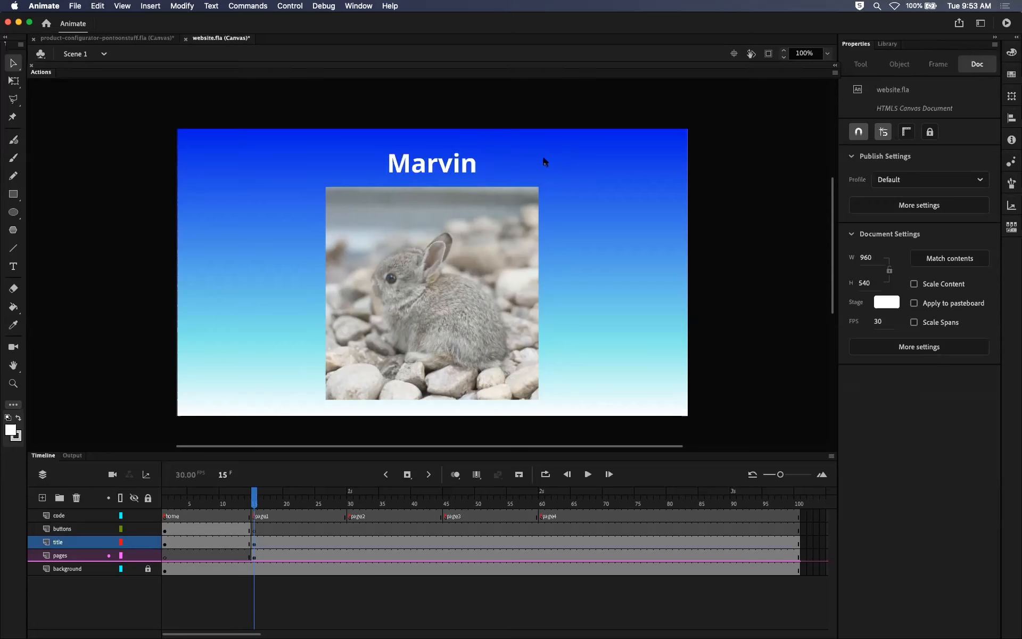
pyautogui.click(453, 169)
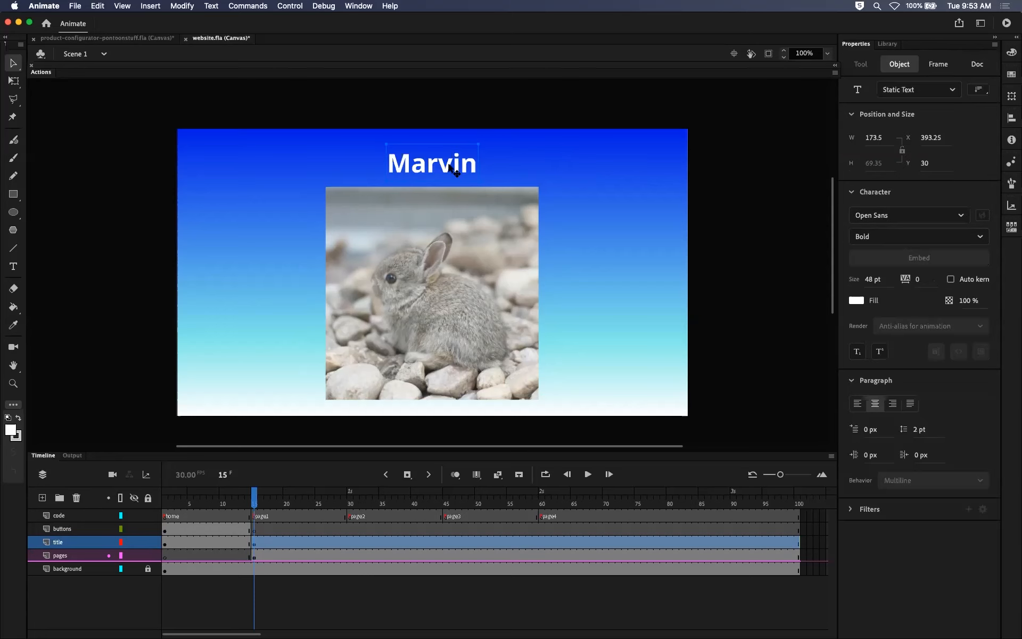
pyautogui.keyDown('shift'); pyautogui.click(462, 278); pyautogui.keyUp('shift')
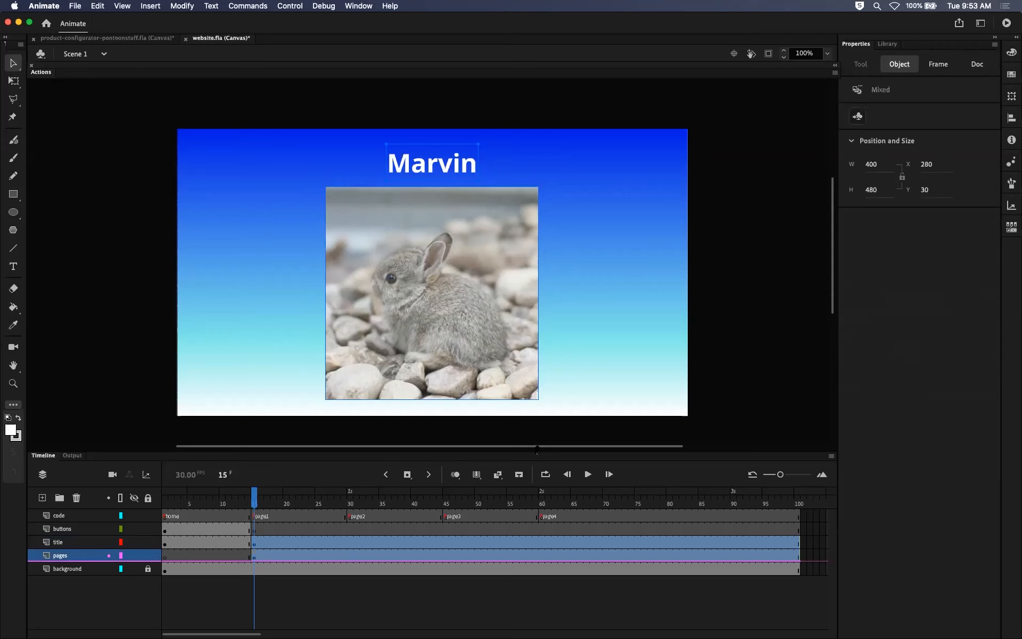
pyautogui.hscroll(5, 536, 449)
pyautogui.moveTo(538, 445); pyautogui.dragTo(384, 455)
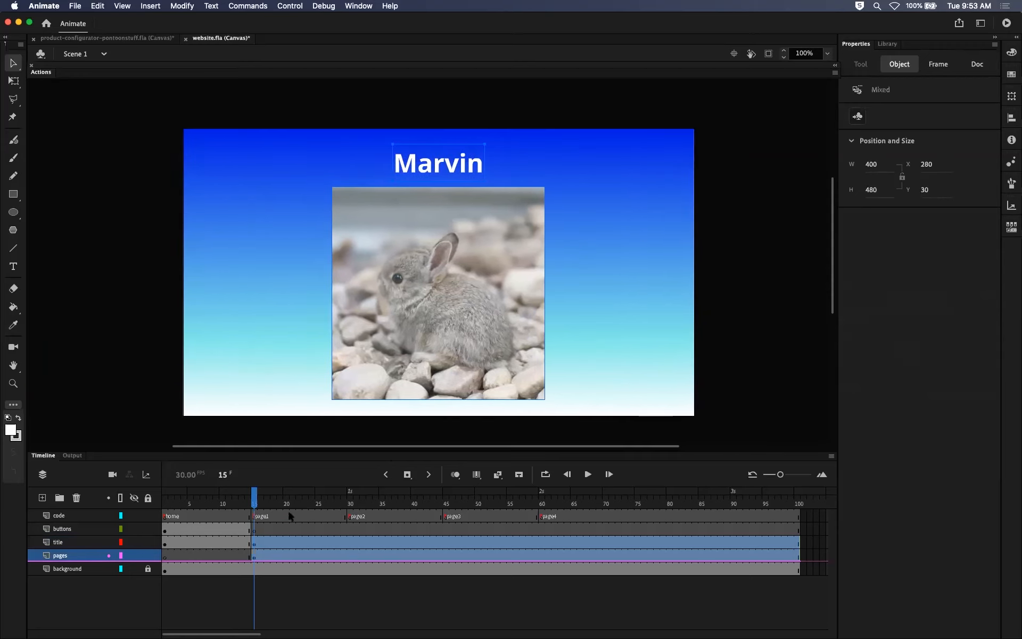
pyautogui.click(236, 556)
pyautogui.click(253, 543)
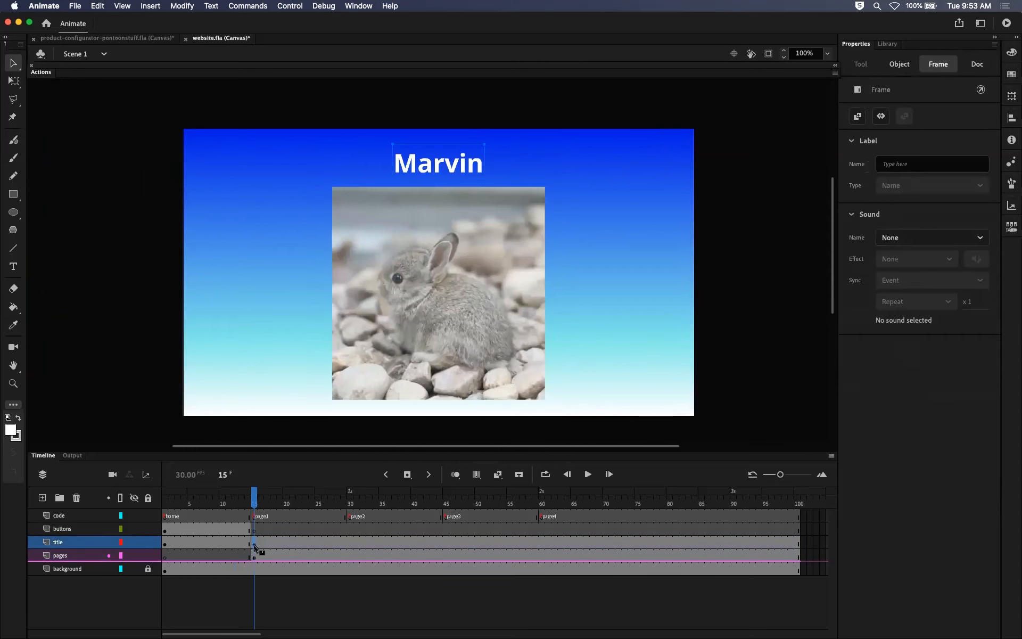
pyautogui.click(254, 556)
pyautogui.click(254, 545)
pyautogui.click(254, 556)
pyautogui.click(254, 544)
pyautogui.click(254, 557)
pyautogui.click(254, 543)
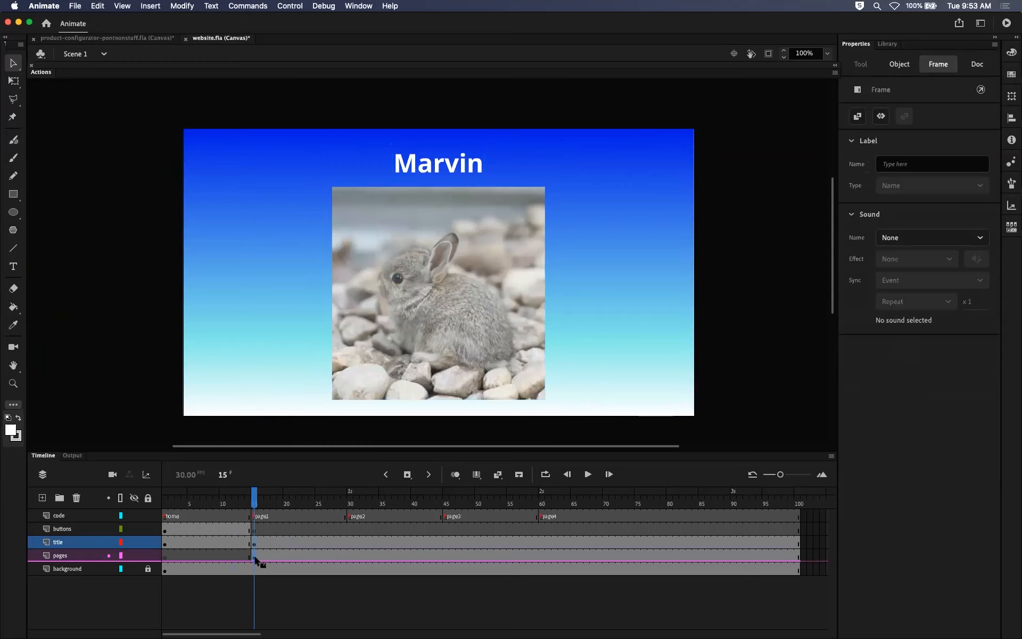
pyautogui.click(254, 556)
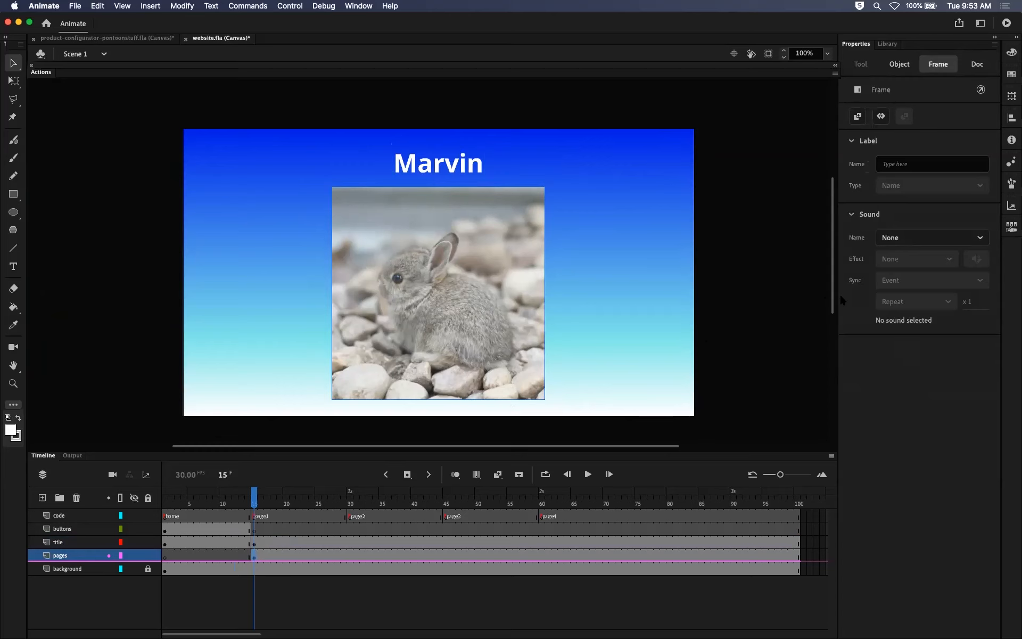
# Enlarge the timeline area below the stage, keeping the playhead on frame 15.
pyautogui.scroll(-3, 833, 294)
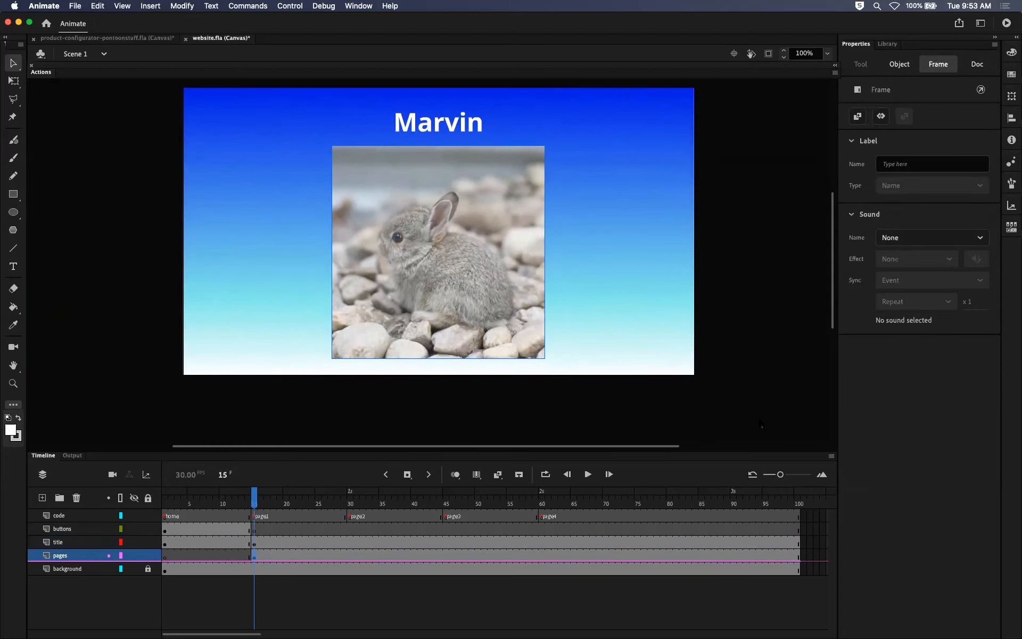
pyautogui.moveTo(740, 454); pyautogui.dragTo(743, 405)
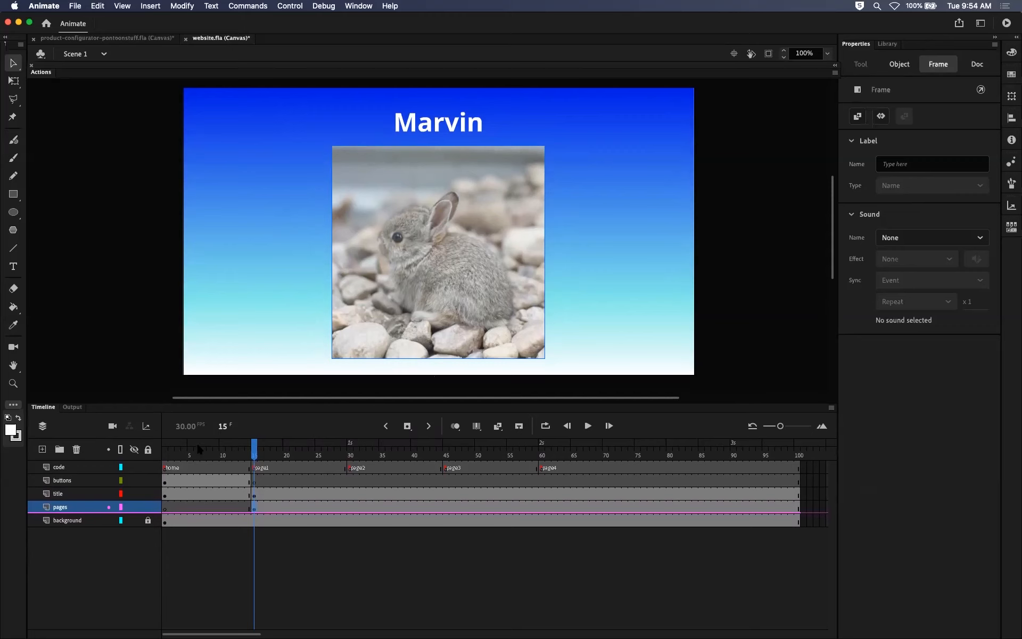
pyautogui.click(261, 451)
pyautogui.moveTo(263, 452); pyautogui.dragTo(254, 393)
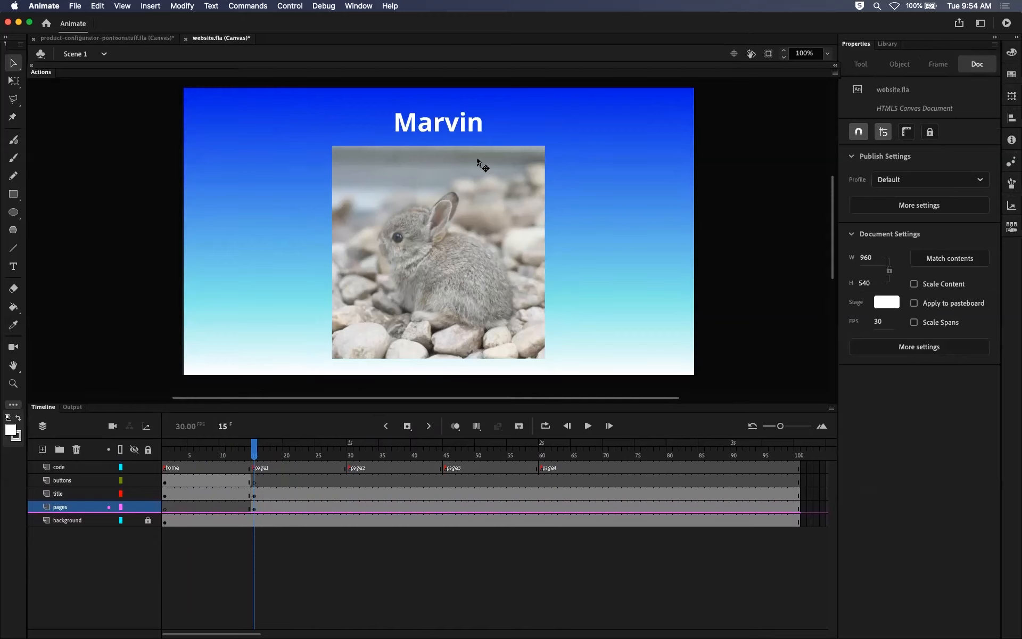
# Convert the Marvin title and bunny photo on frame 15 together into a Movie Clip symbol named page1.
pyautogui.click(452, 127)
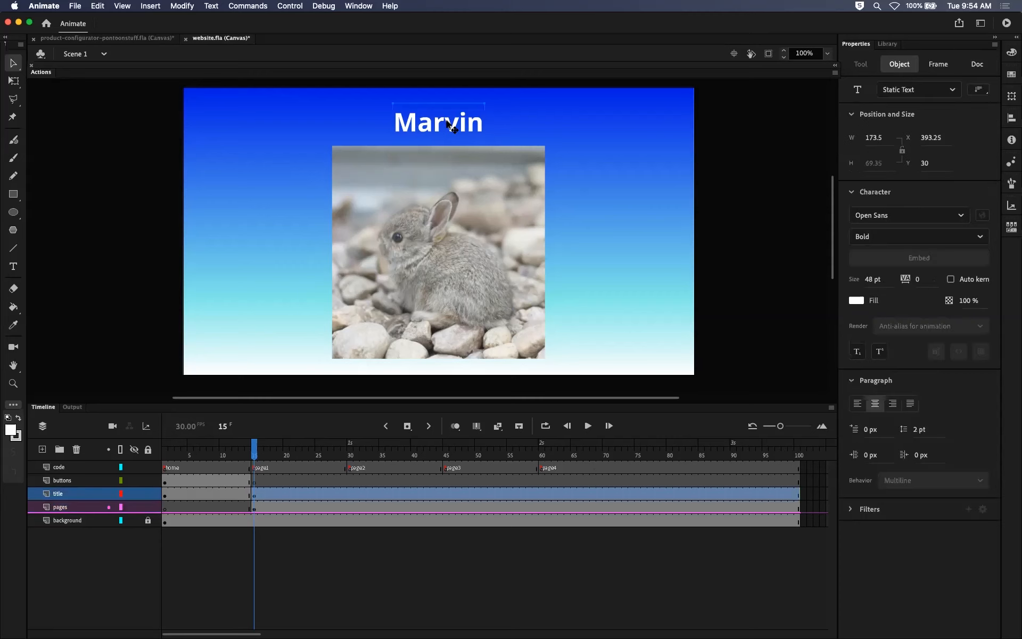
pyautogui.keyDown('shift'); pyautogui.click(472, 234); pyautogui.keyUp('shift')
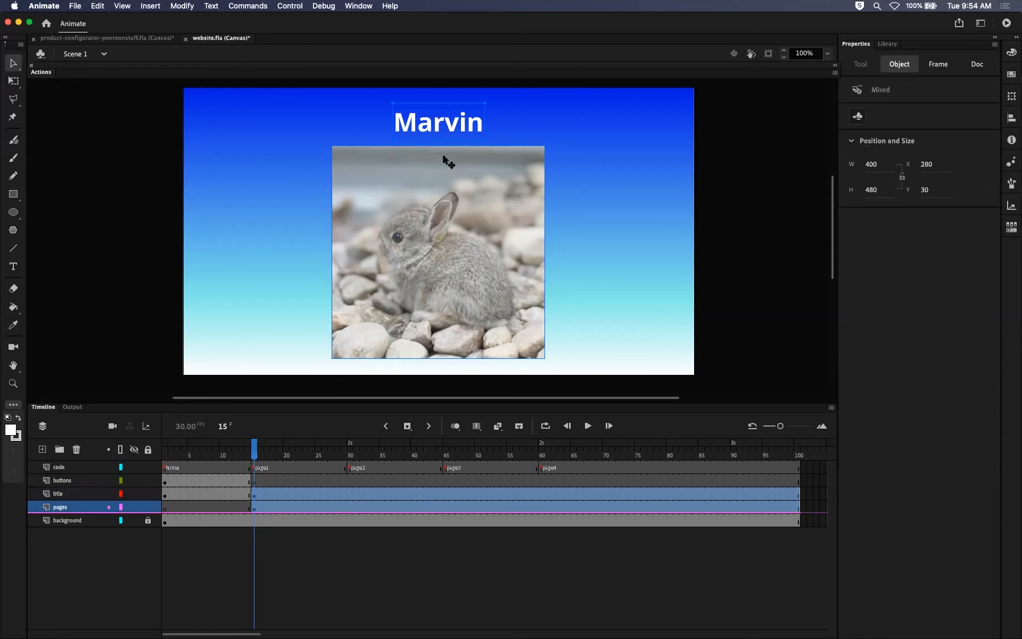
pyautogui.click(363, 140)
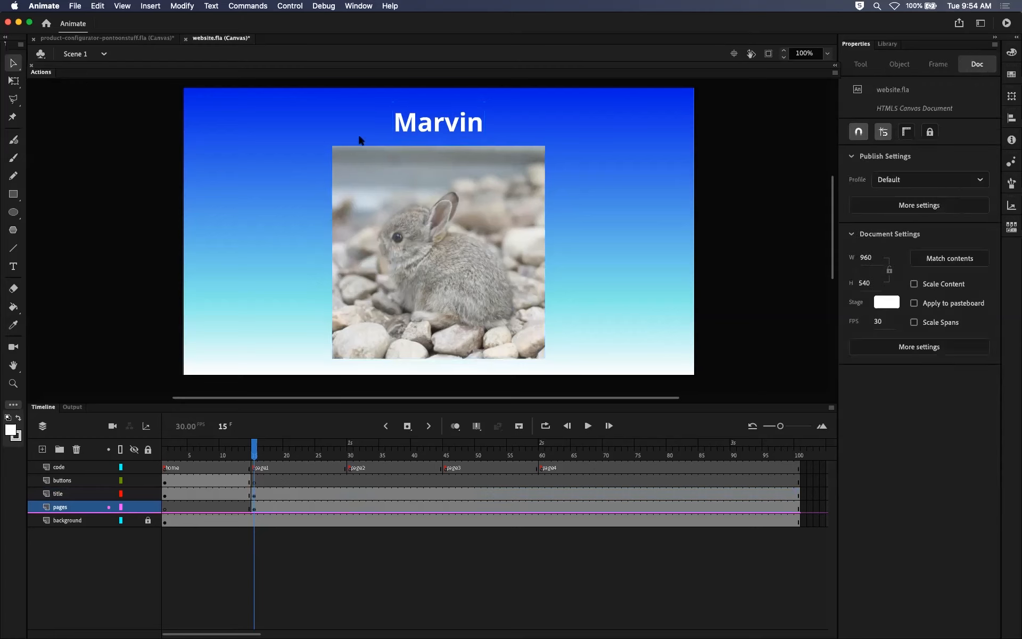
pyautogui.click(477, 134)
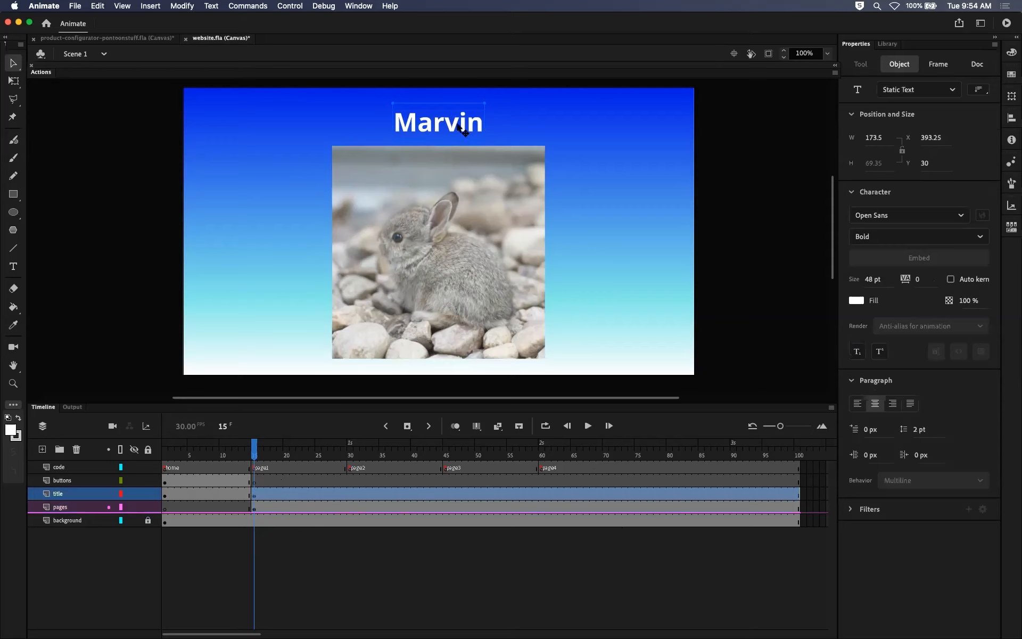
pyautogui.keyDown('shift'); pyautogui.click(429, 229); pyautogui.keyUp('shift')
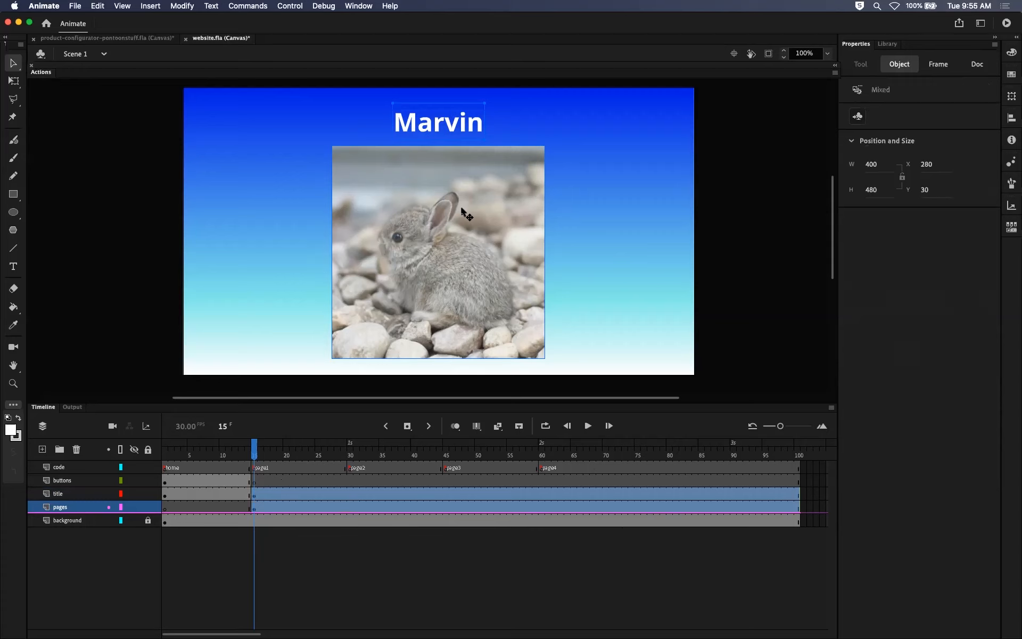
pyautogui.press('F8')
pyautogui.moveTo(490, 208); pyautogui.dragTo(457, 201)
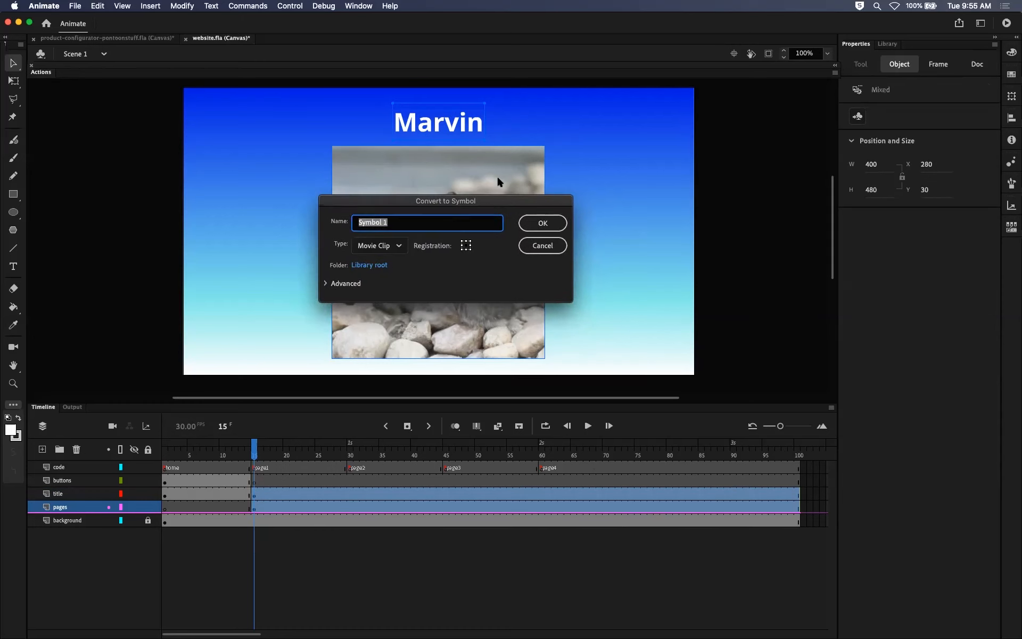
pyautogui.moveTo(519, 201); pyautogui.dragTo(533, 216)
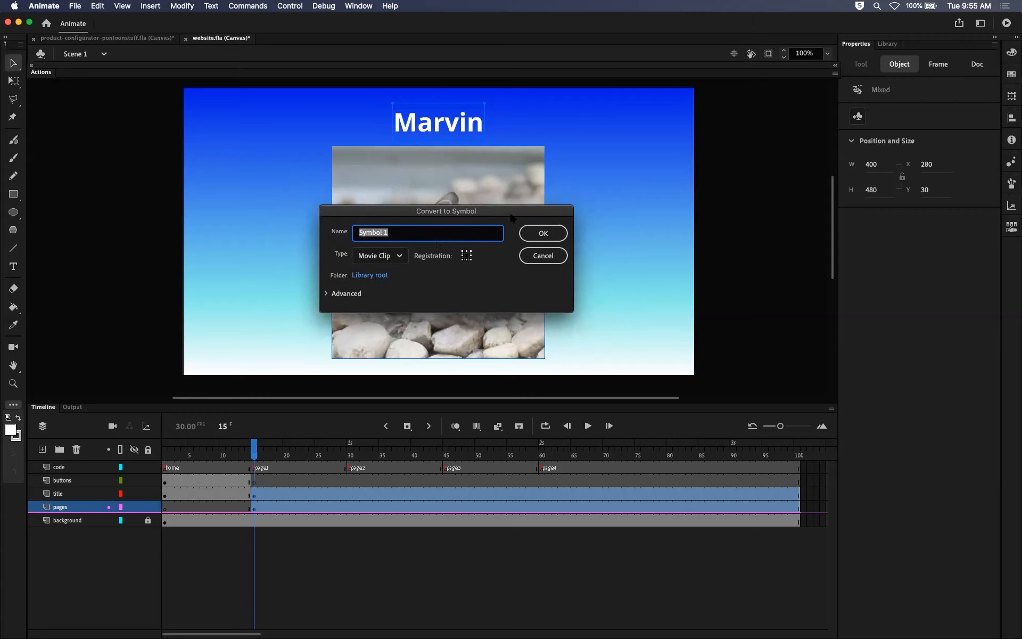
pyautogui.click(400, 256)
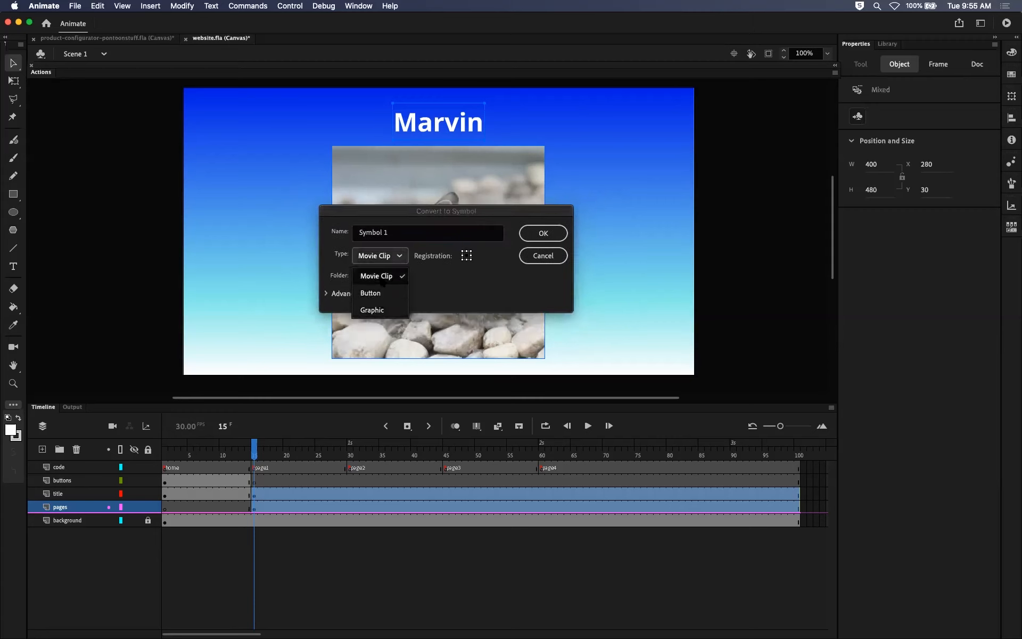
pyautogui.click(385, 279)
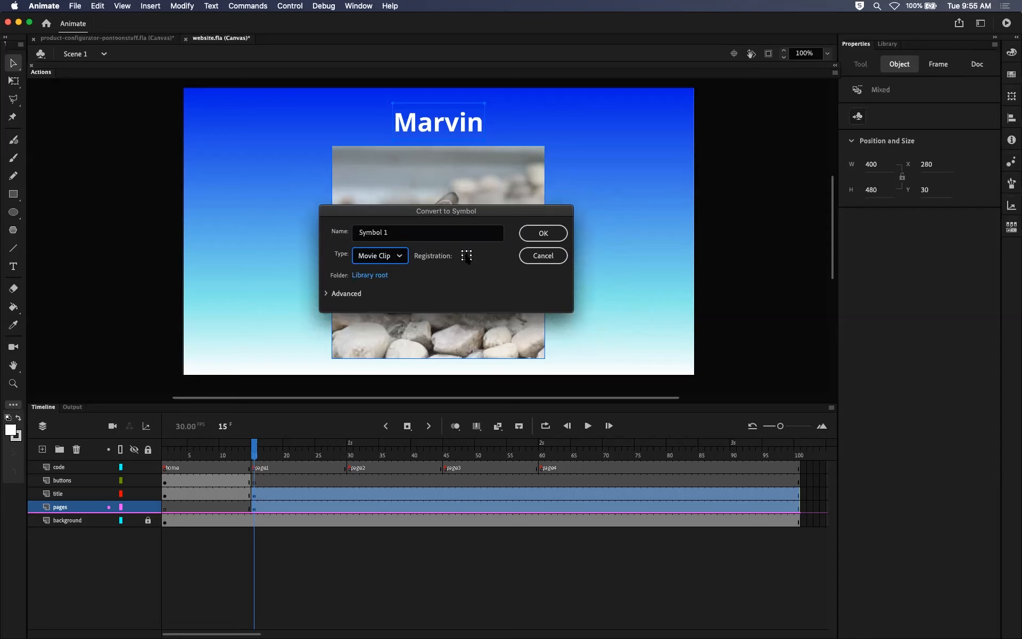
pyautogui.hotkey('shift', 'Tab')
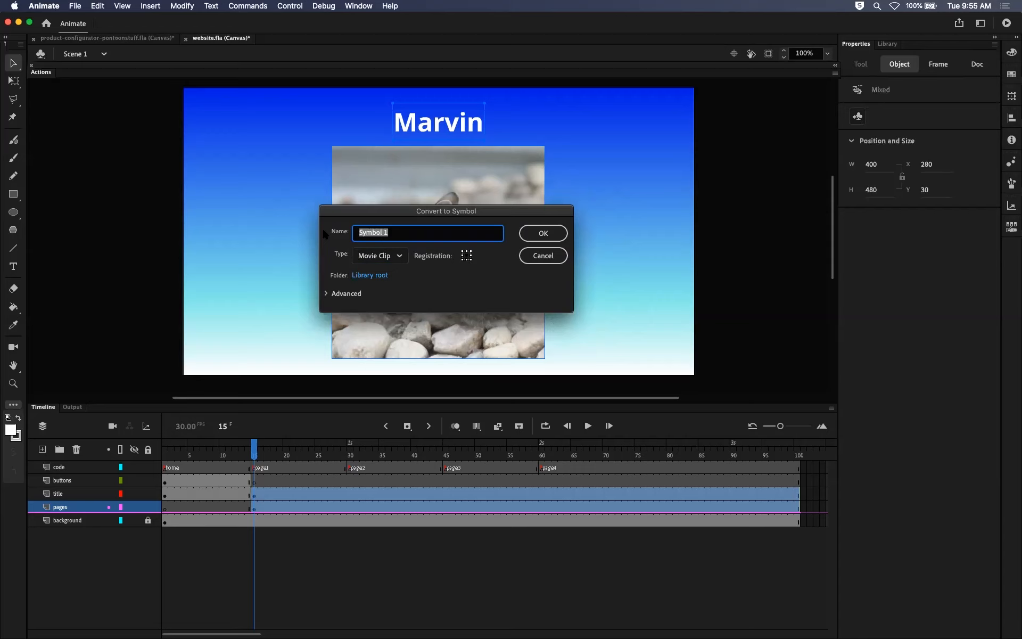
pyautogui.write('page1')
pyautogui.click(542, 232)
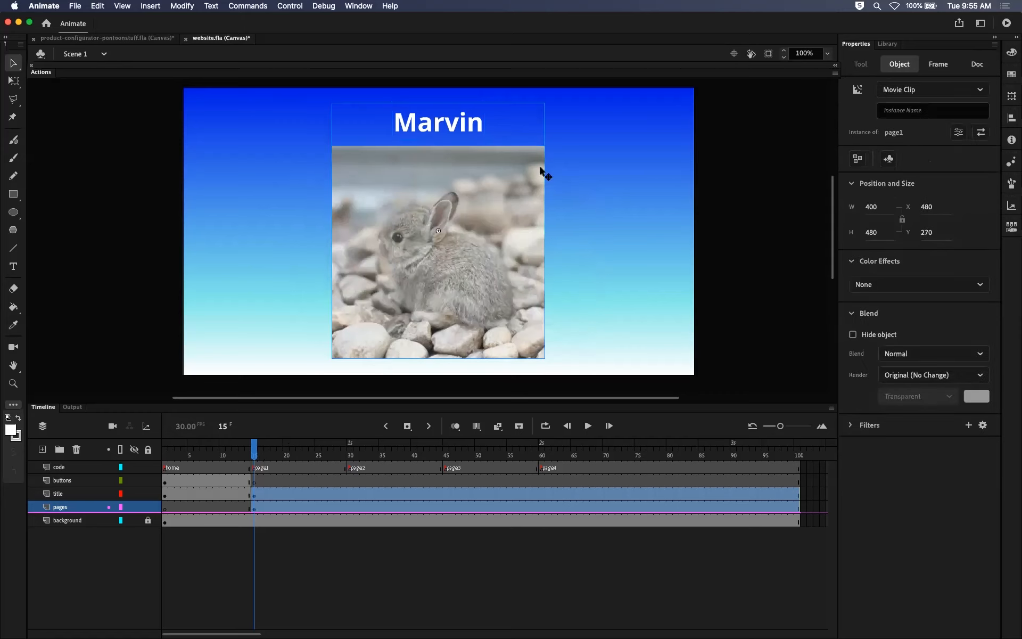
# Move the frame 15 keyframe holding the page1 movie clip from the title layer to the pages layer.
pyautogui.moveTo(255, 454); pyautogui.dragTo(271, 451)
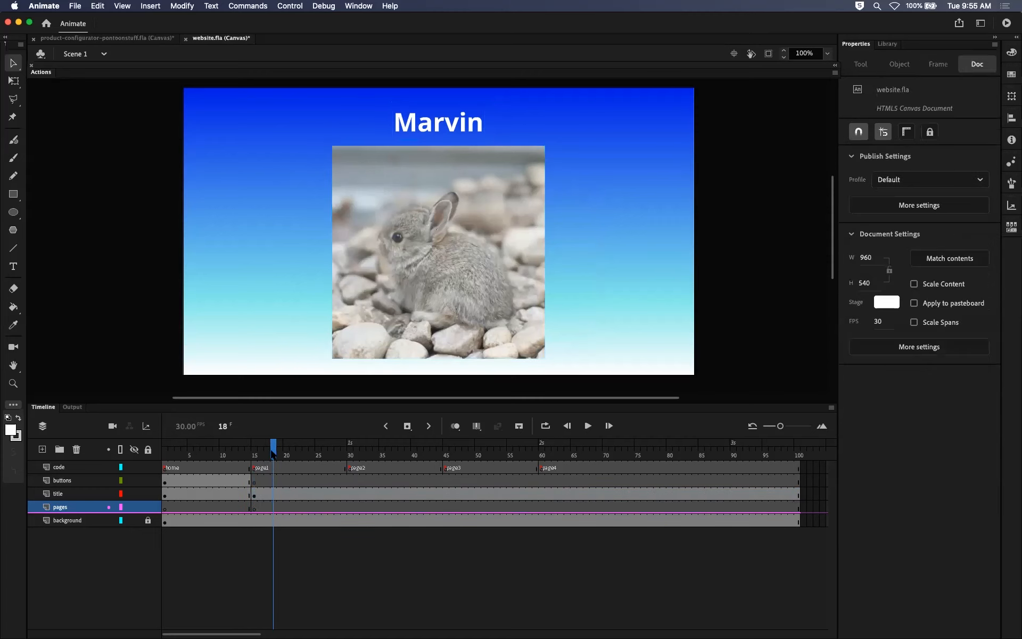
pyautogui.click(254, 496)
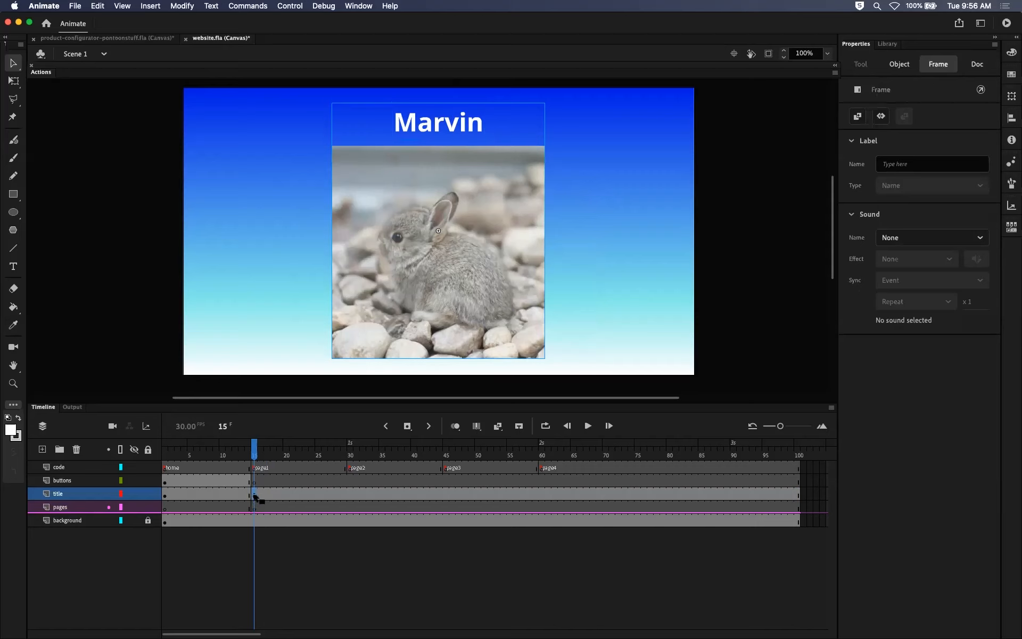
pyautogui.moveTo(255, 456); pyautogui.dragTo(165, 456)
pyautogui.click(165, 494)
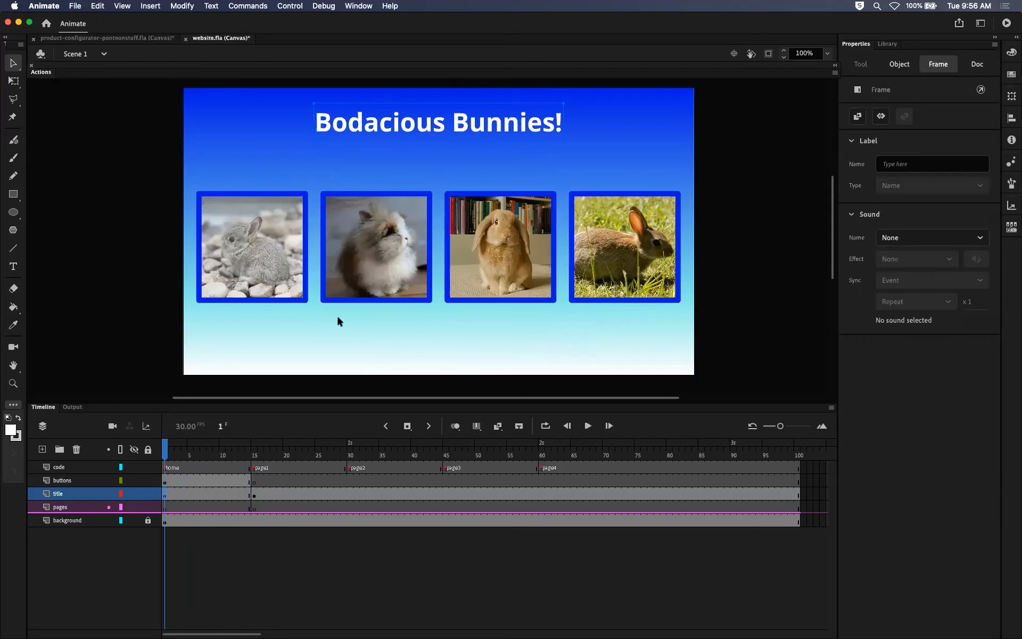
pyautogui.click(254, 495)
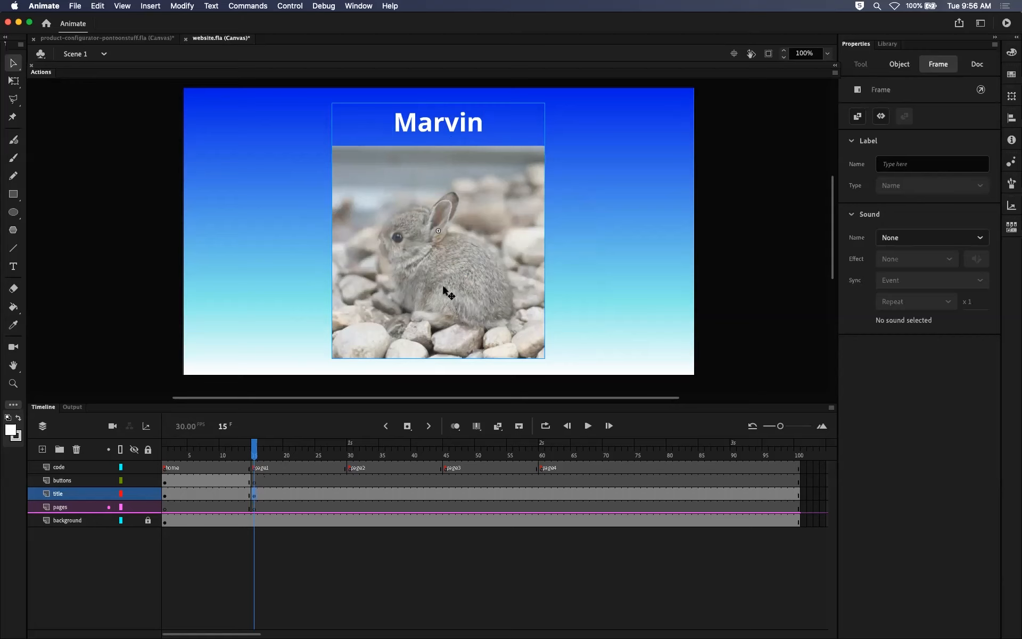
pyautogui.click(256, 508)
pyautogui.click(255, 496)
pyautogui.moveTo(253, 495); pyautogui.dragTo(254, 506)
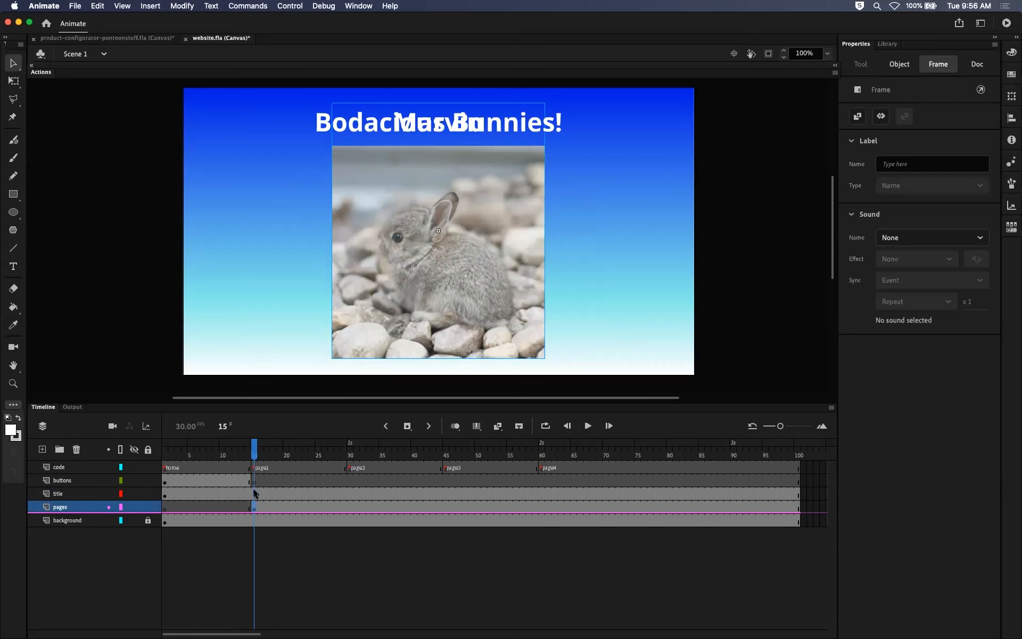
# Examine the title layer's text on the home and page1 frames and the page1 movie clip on the pages layer.
pyautogui.click(254, 492)
pyautogui.click(266, 493)
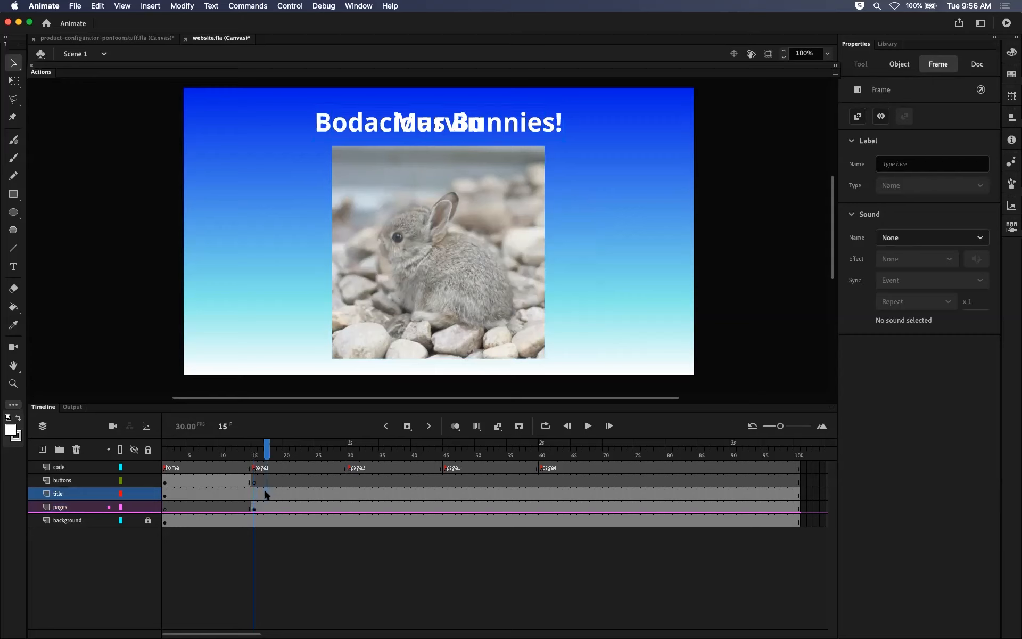
pyautogui.click(253, 493)
pyautogui.moveTo(254, 450); pyautogui.dragTo(165, 460)
pyautogui.click(440, 78)
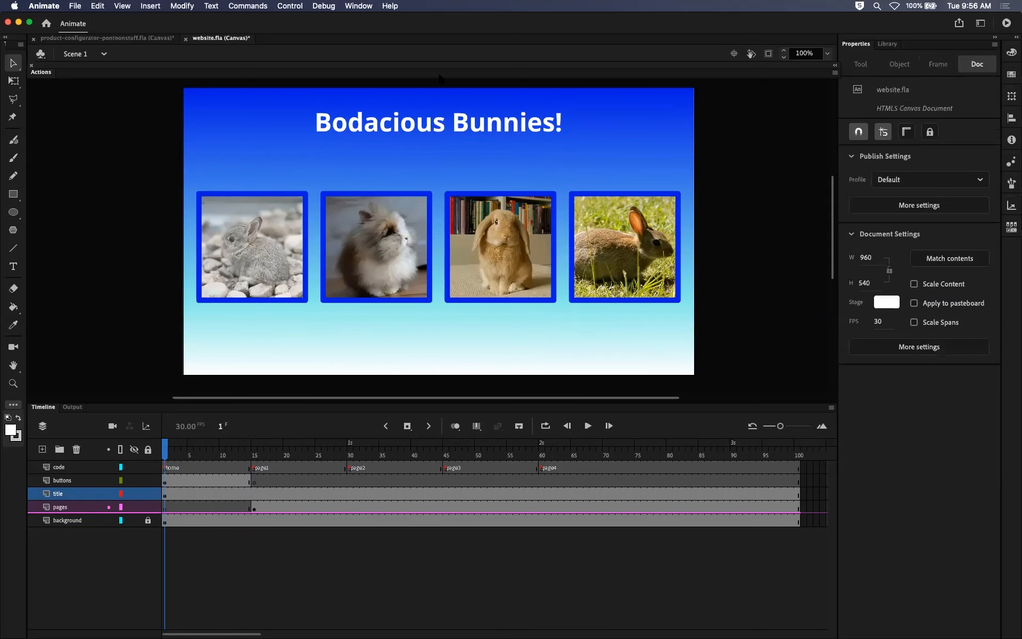
pyautogui.click(440, 126)
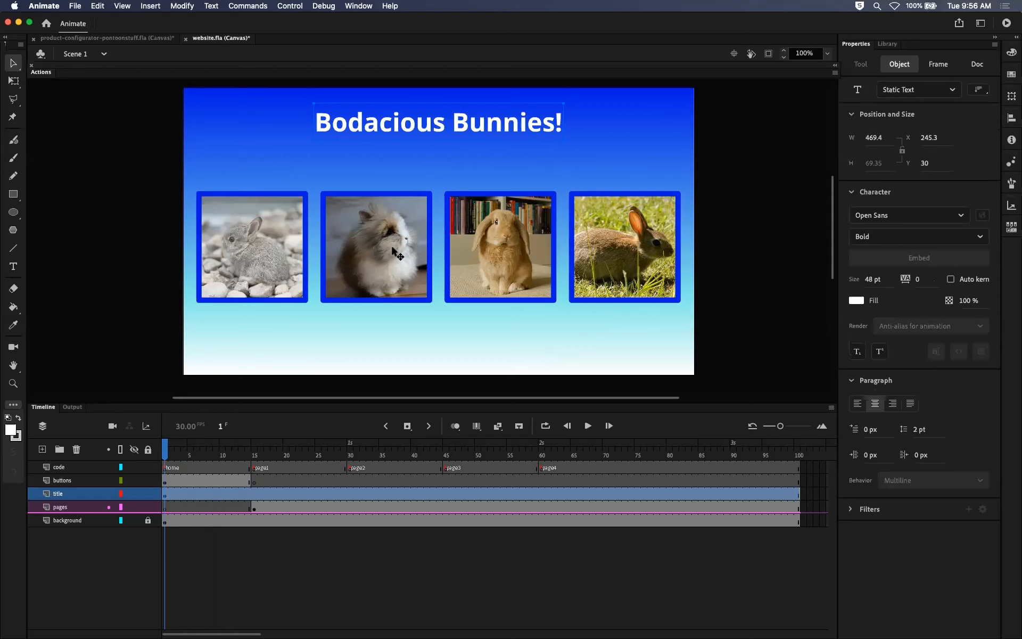
pyautogui.moveTo(216, 457); pyautogui.dragTo(257, 454)
pyautogui.click(255, 481)
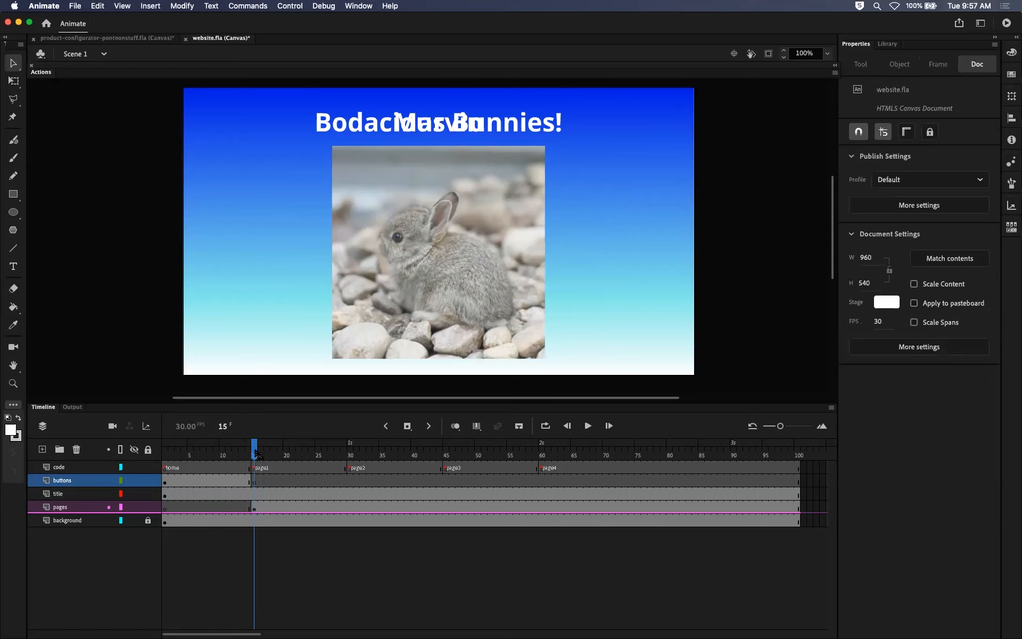
pyautogui.click(254, 494)
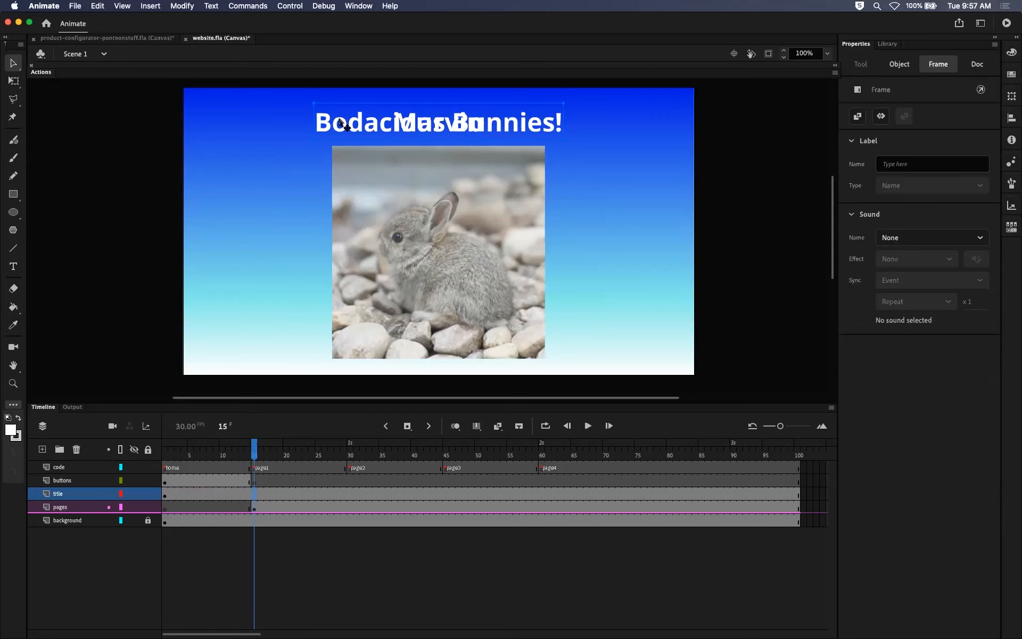
pyautogui.moveTo(253, 454); pyautogui.dragTo(254, 478)
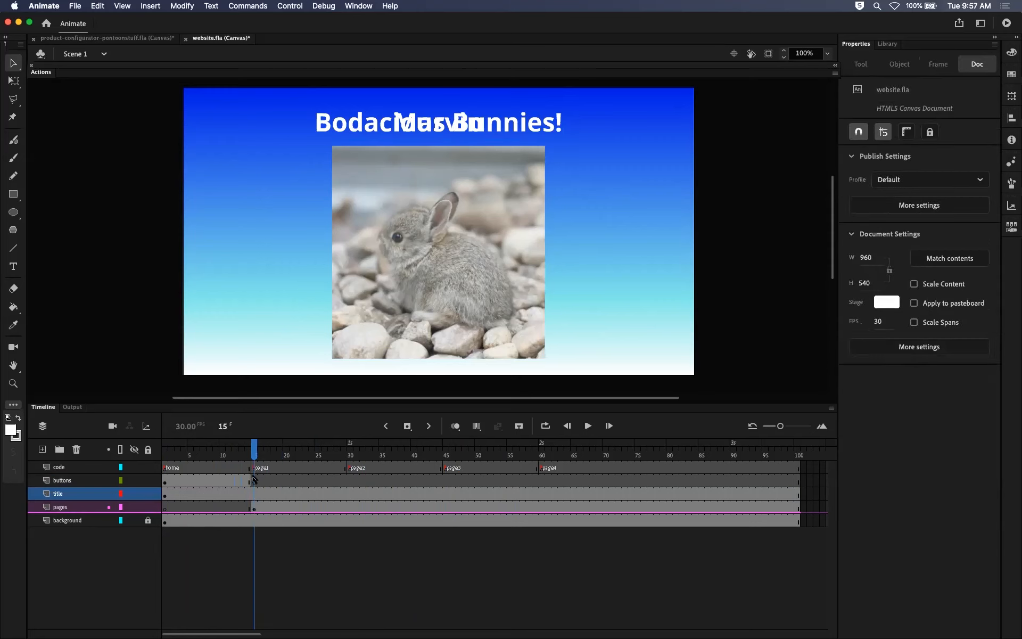
pyautogui.click(256, 508)
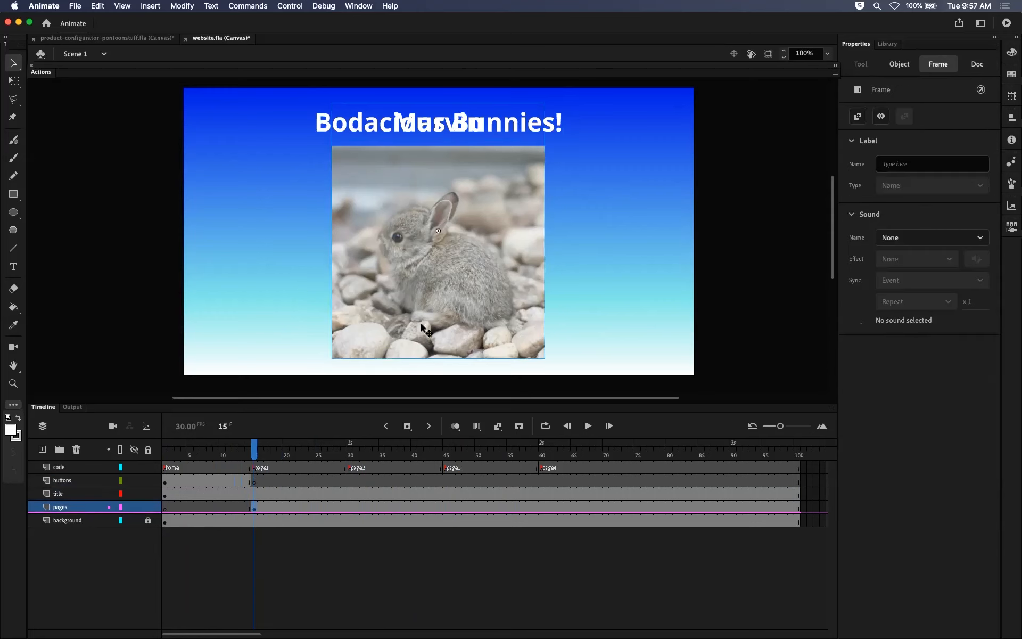
pyautogui.click(556, 269)
pyautogui.click(504, 256)
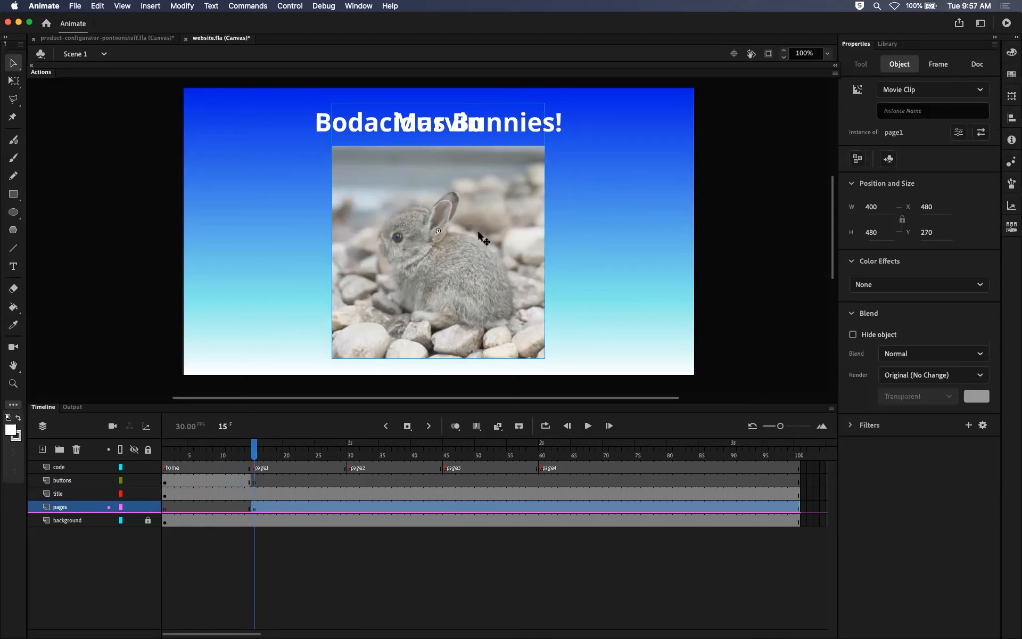
# Compare the title and pages layers on frame 1 and frame 15.
pyautogui.click(255, 497)
pyautogui.moveTo(254, 497)
pyautogui.mouseDown()
pyautogui.moveTo(269, 507)
pyautogui.moveTo(253, 511)
pyautogui.moveTo(254, 495)
pyautogui.mouseUp()
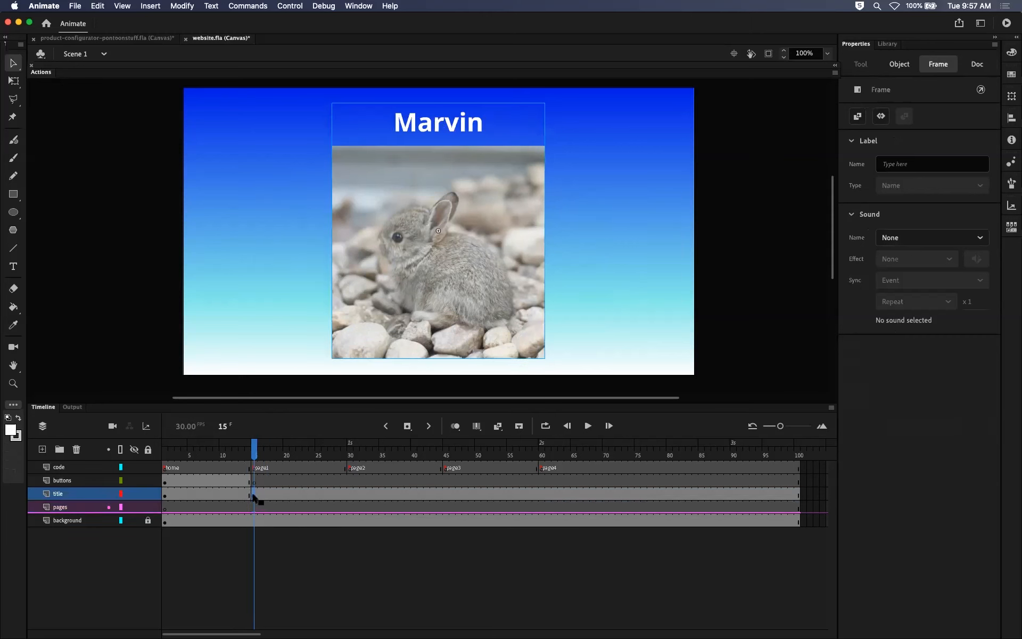
pyautogui.moveTo(253, 499); pyautogui.dragTo(255, 507)
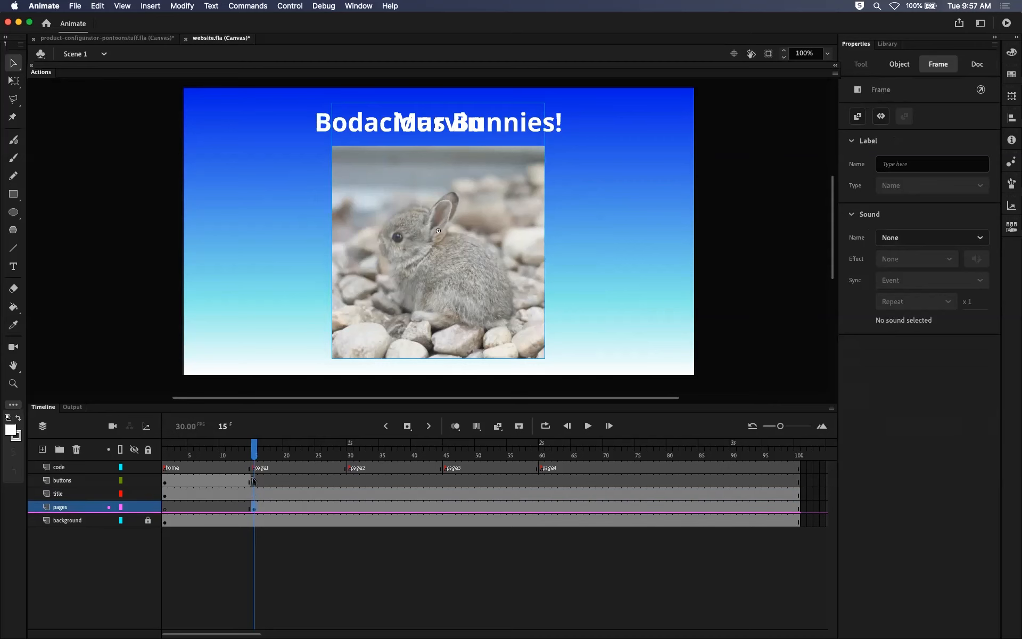
pyautogui.moveTo(254, 453); pyautogui.dragTo(165, 455)
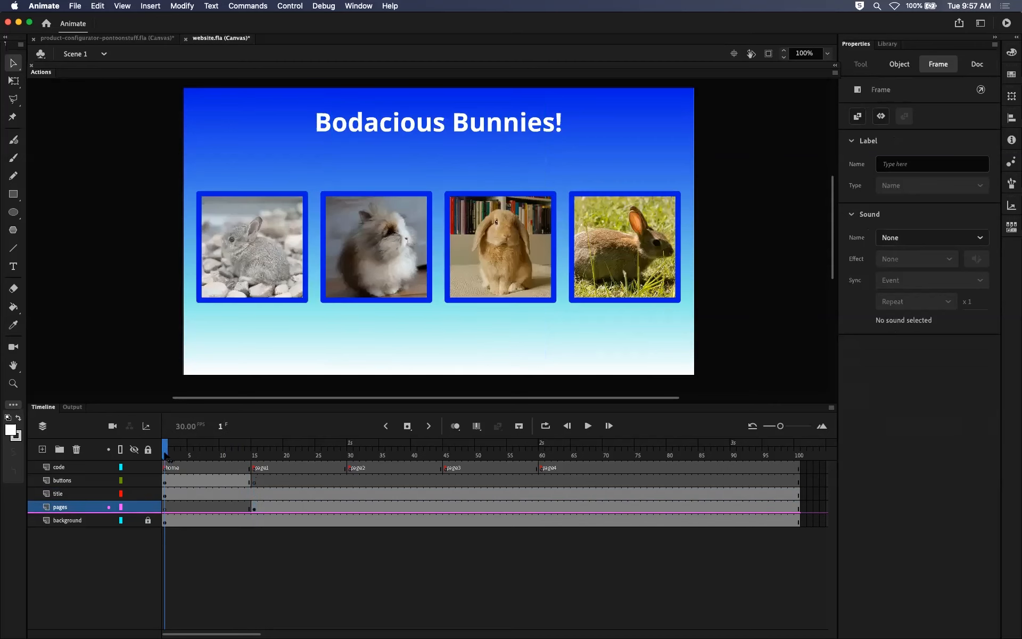
pyautogui.click(165, 508)
pyautogui.click(254, 509)
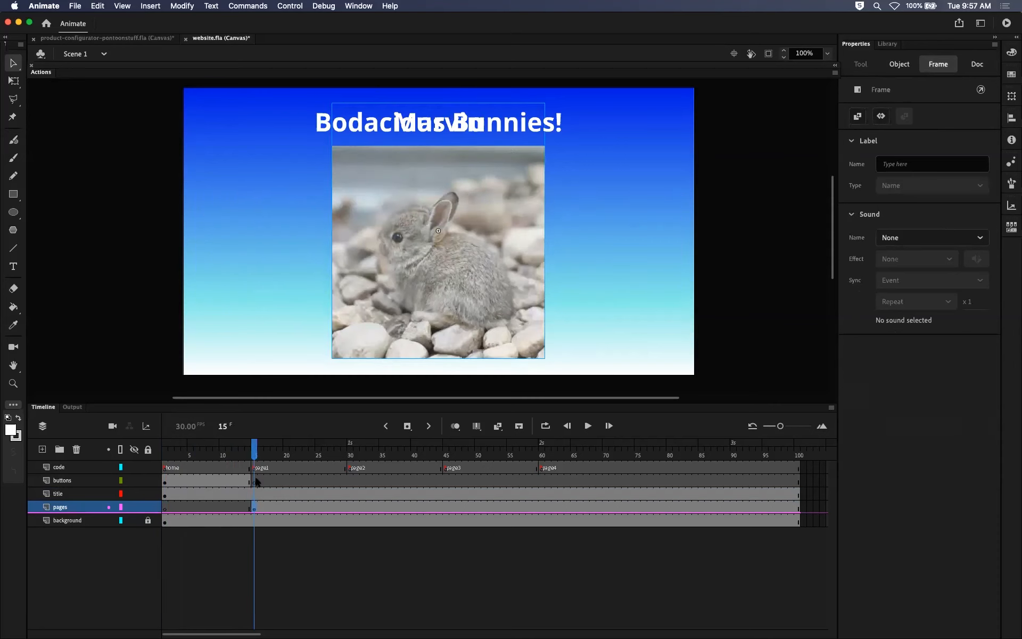
# Try to blank the title layer from frame 15 by deleting the text on a regular keyframe, and clear that keyframe.
pyautogui.click(254, 495)
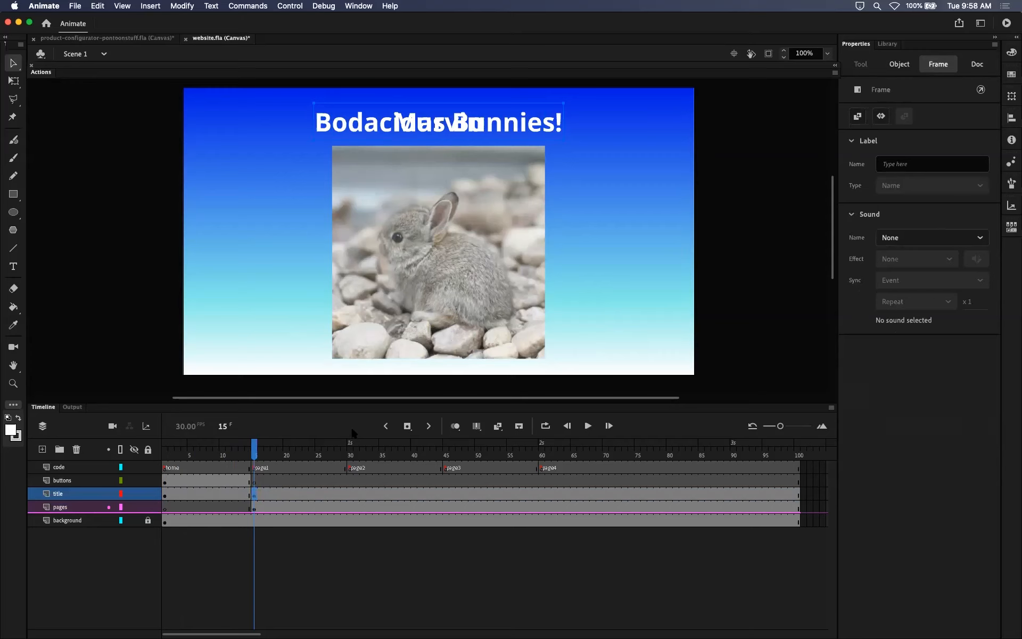
pyautogui.press('Escape')
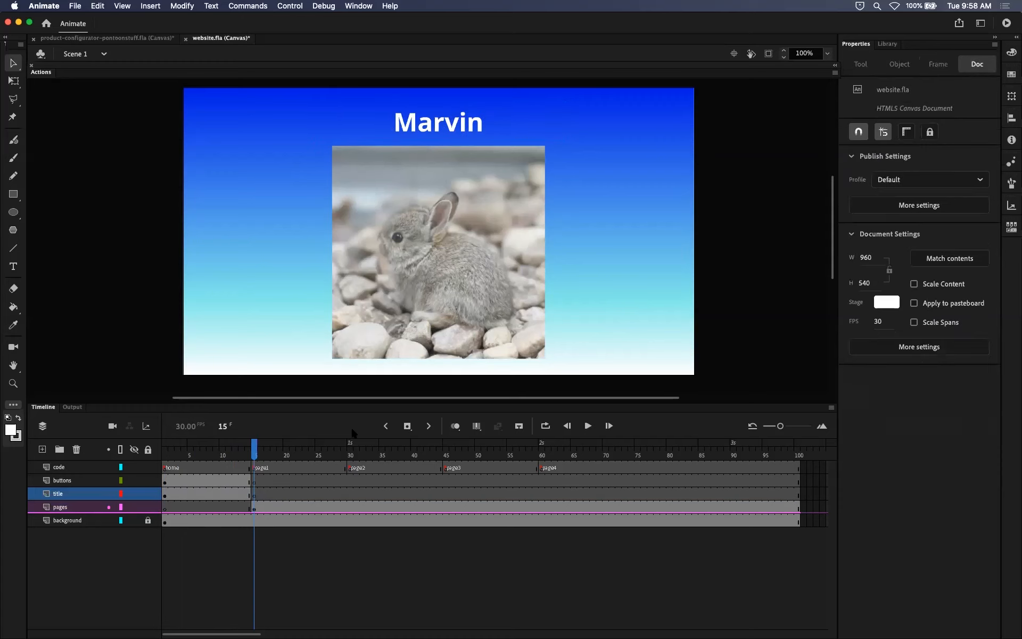
pyautogui.click(256, 494)
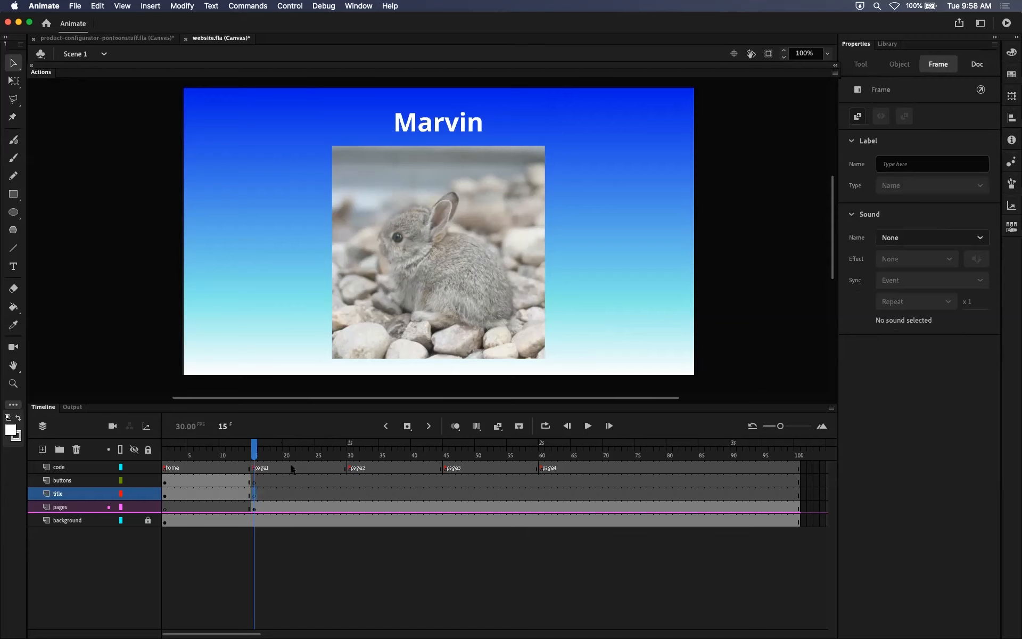
pyautogui.hotkey('shift', 'F6')
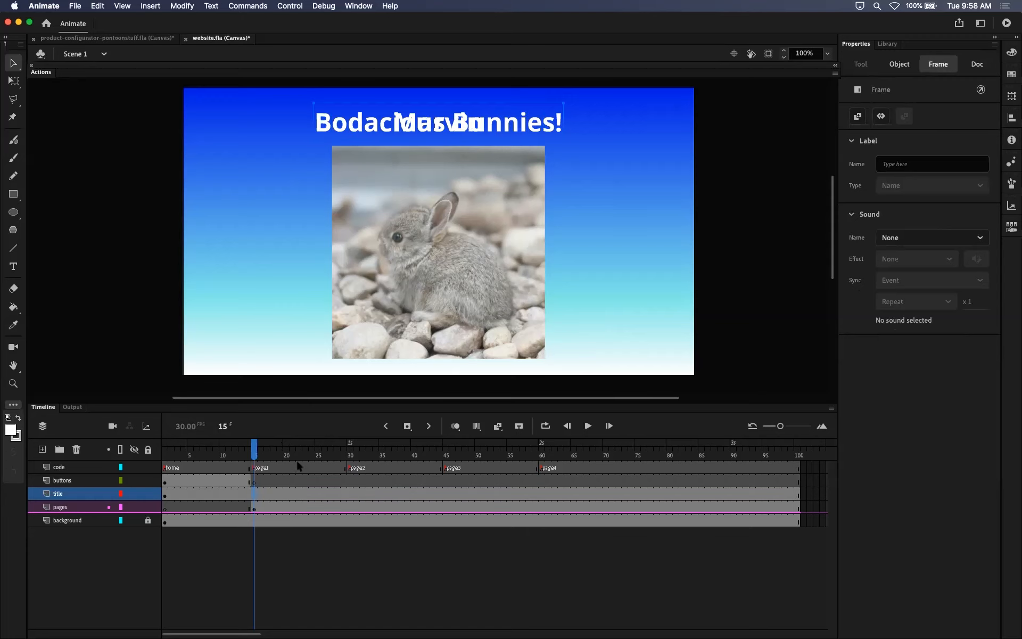
pyautogui.click(281, 492)
pyautogui.click(254, 493)
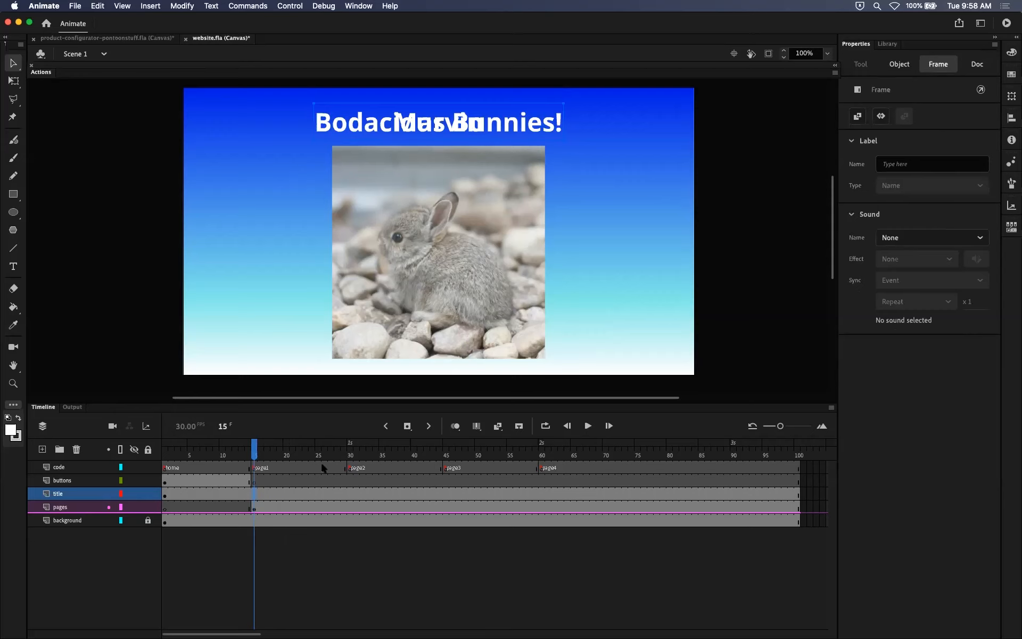
pyautogui.press('Delete')
pyautogui.press('super+z')
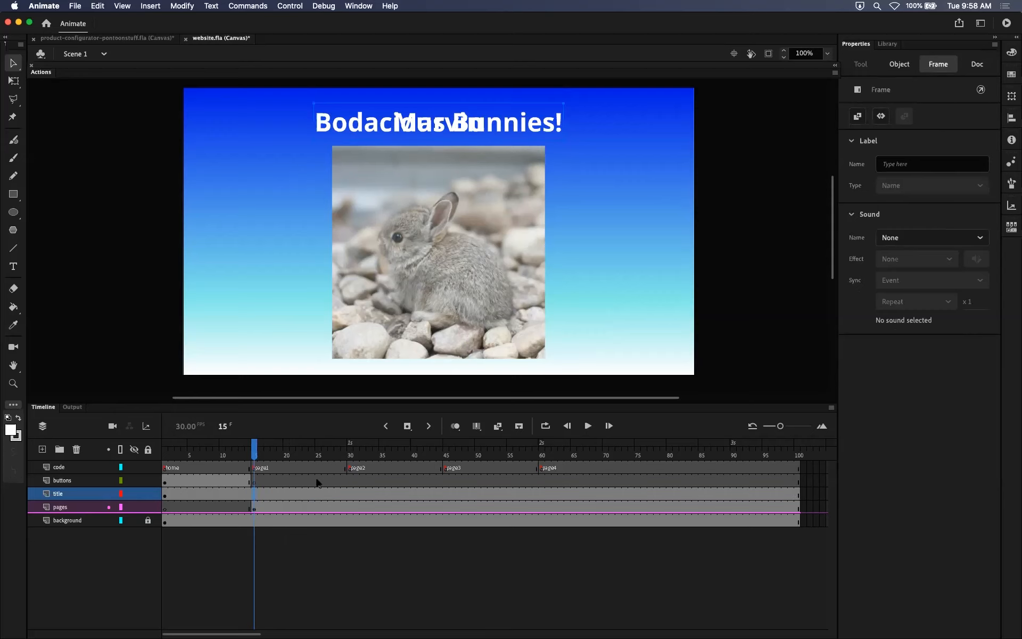
# Insert a blank keyframe on frame 15 of the title layer and enlarge the timeline area slightly.
pyautogui.rightClick(254, 494)
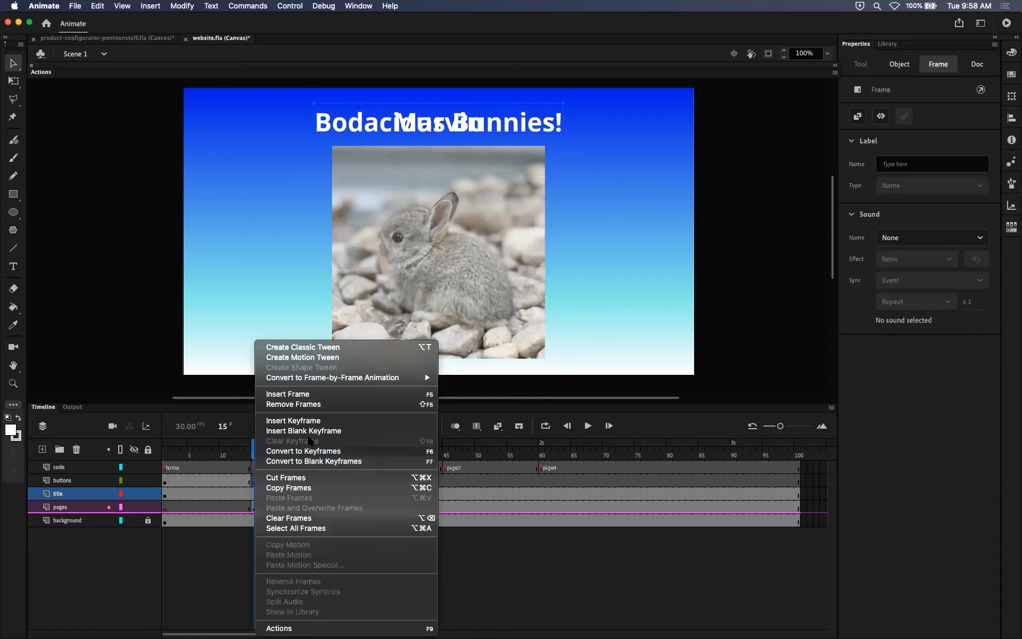
pyautogui.click(337, 432)
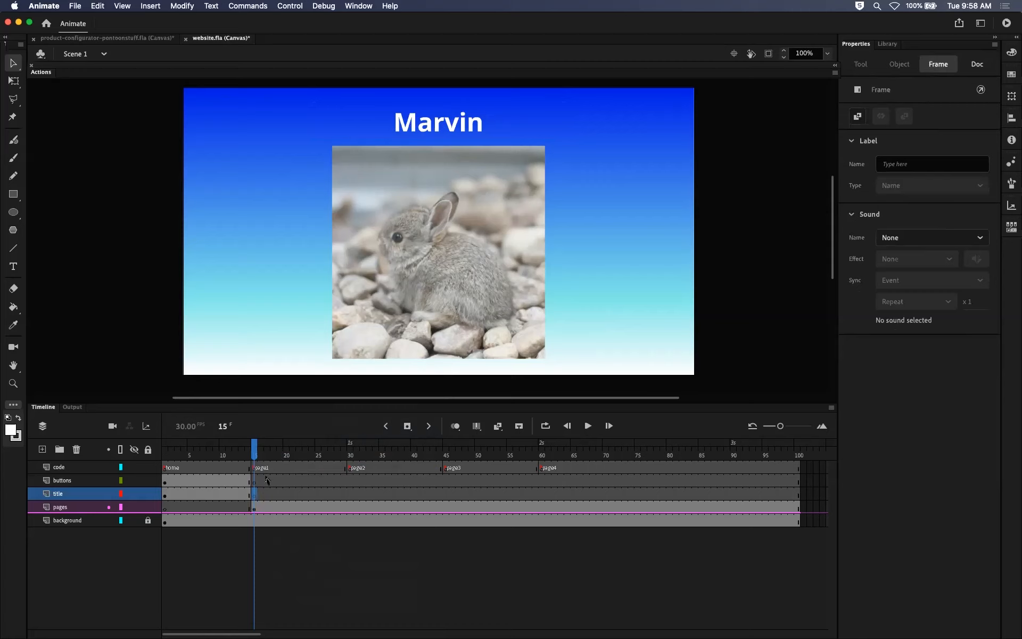
pyautogui.click(254, 454)
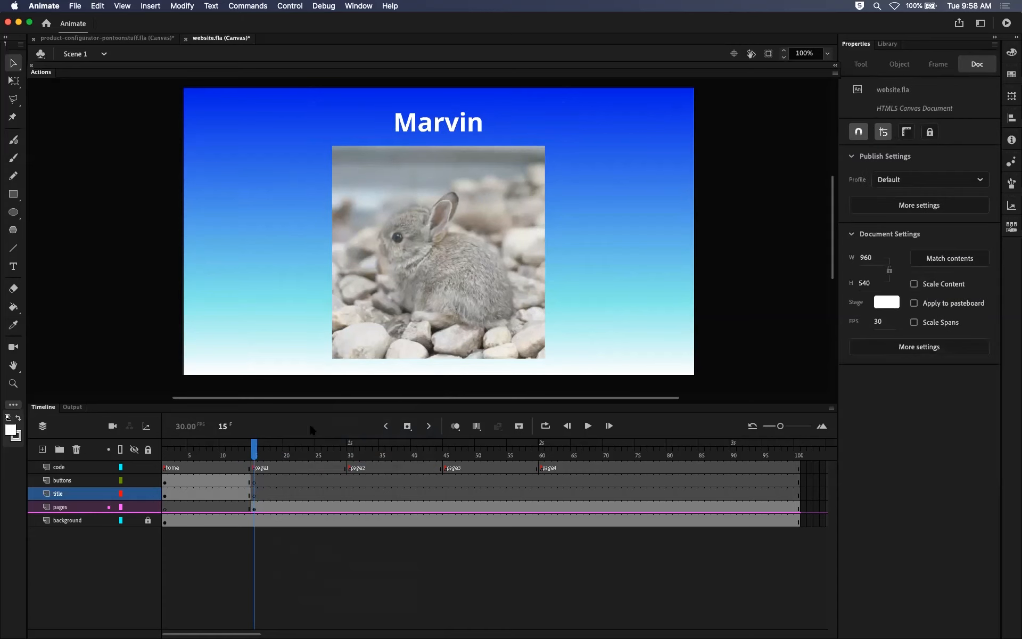
pyautogui.moveTo(476, 404); pyautogui.dragTo(477, 392)
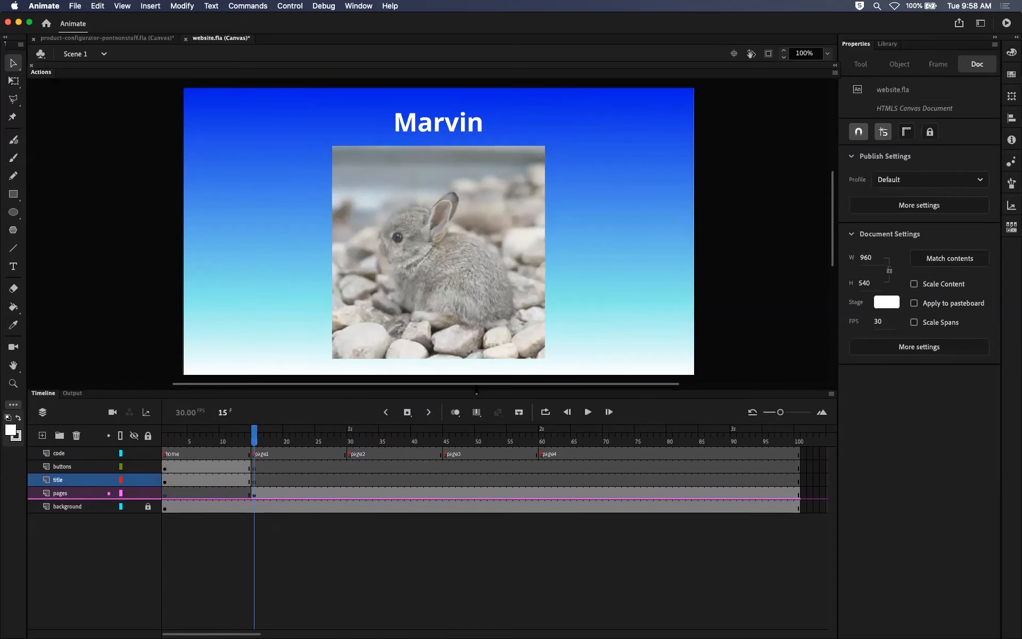
# Examine the title layer's blank keyframe and the pages layer's page1 keyframe on frame 15.
pyautogui.moveTo(254, 436); pyautogui.dragTo(229, 437)
pyautogui.click(260, 482)
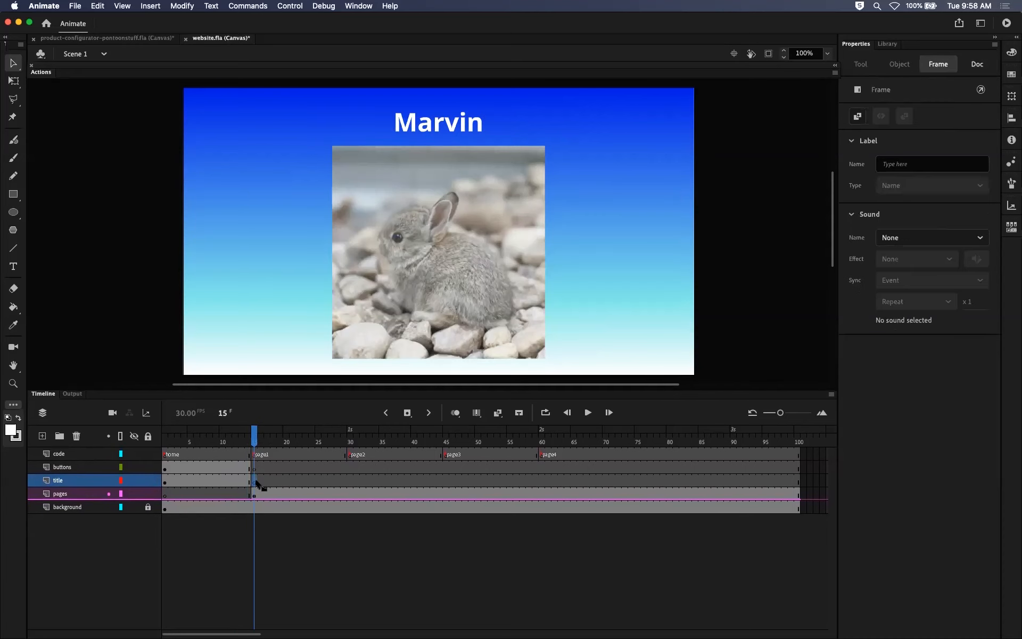
pyautogui.click(254, 496)
pyautogui.click(253, 482)
pyautogui.click(254, 494)
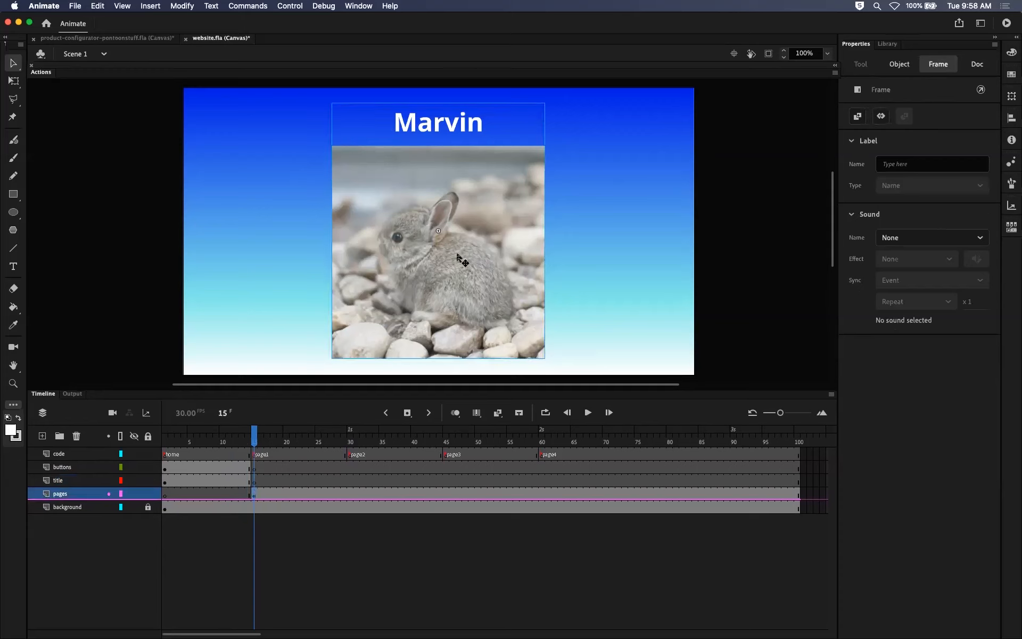
pyautogui.click(249, 496)
pyautogui.click(252, 495)
pyautogui.click(254, 482)
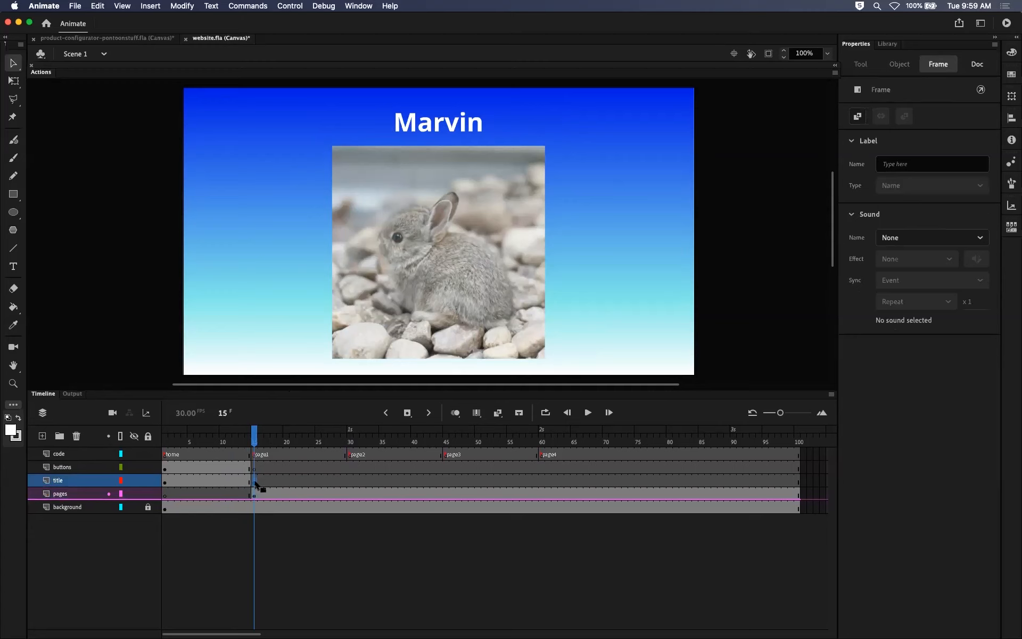
# Compare the keyframes of the buttons, title and background layers between the home frame and the page1 frame.
pyautogui.moveTo(254, 444); pyautogui.dragTo(167, 446)
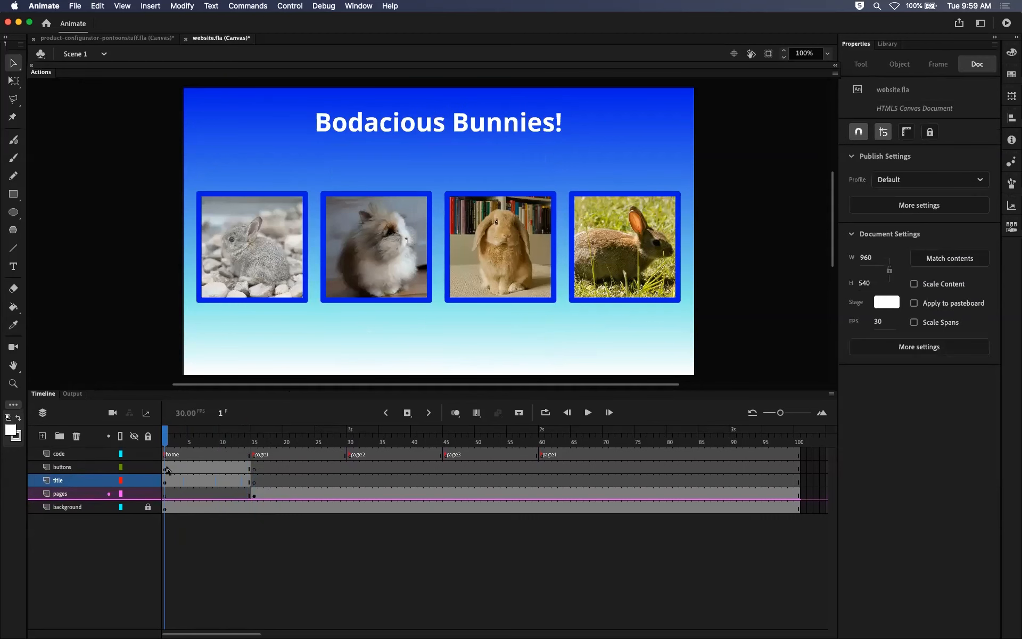
pyautogui.click(168, 469)
pyautogui.click(166, 481)
pyautogui.moveTo(242, 450); pyautogui.dragTo(253, 448)
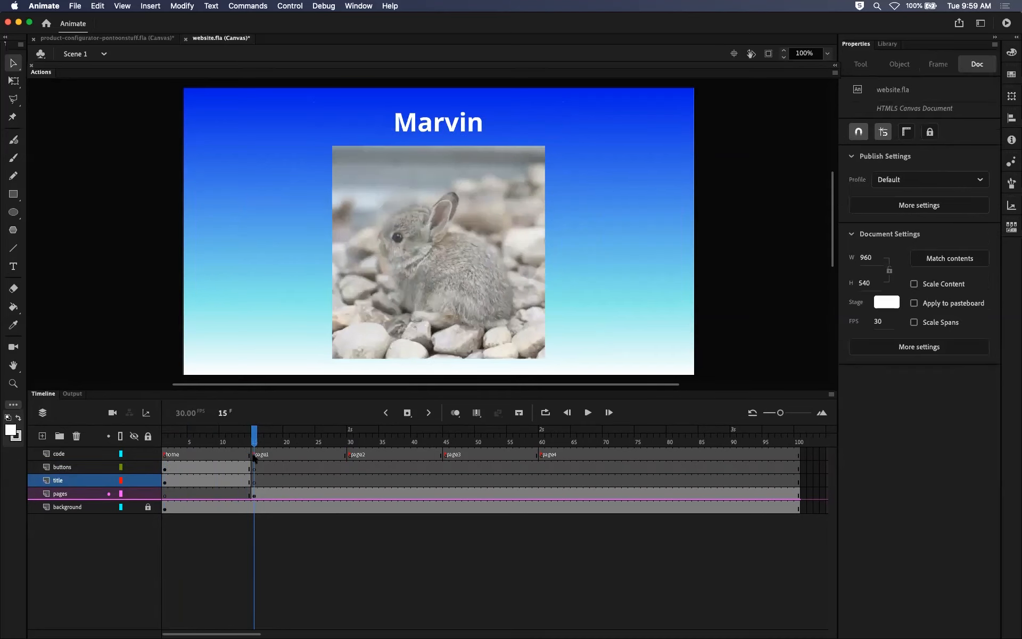
pyautogui.click(254, 467)
pyautogui.click(253, 480)
pyautogui.click(255, 468)
pyautogui.click(256, 481)
pyautogui.moveTo(254, 445)
pyautogui.mouseDown()
pyautogui.moveTo(550, 457)
pyautogui.moveTo(284, 456)
pyautogui.moveTo(597, 463)
pyautogui.moveTo(254, 467)
pyautogui.mouseUp()
pyautogui.click(167, 510)
pyautogui.click(253, 445)
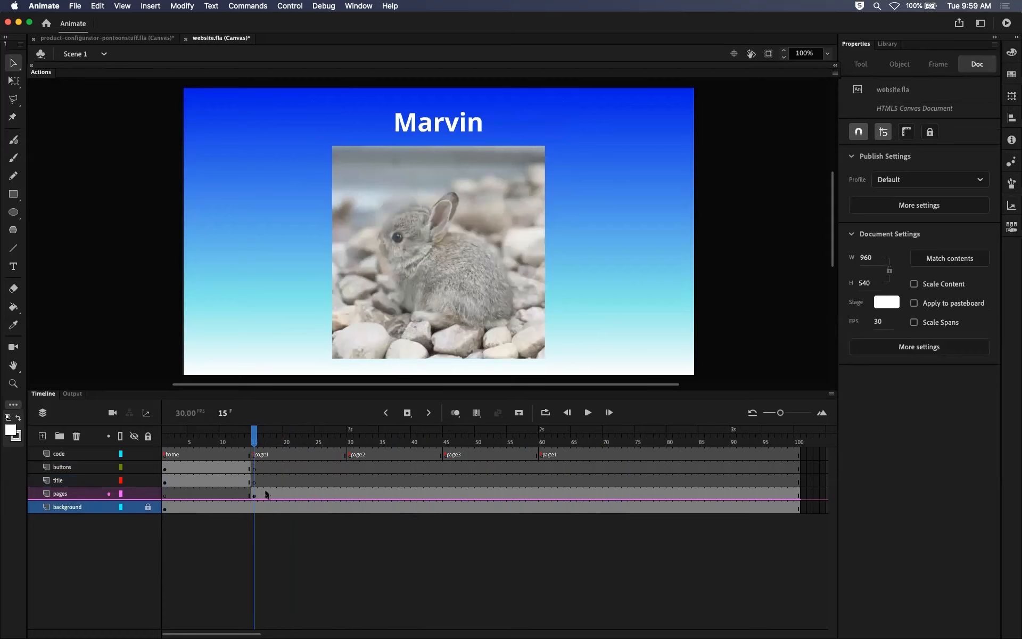
# Inspect the page1 movie clip on frame 15 of the pages layer.
pyautogui.click(254, 495)
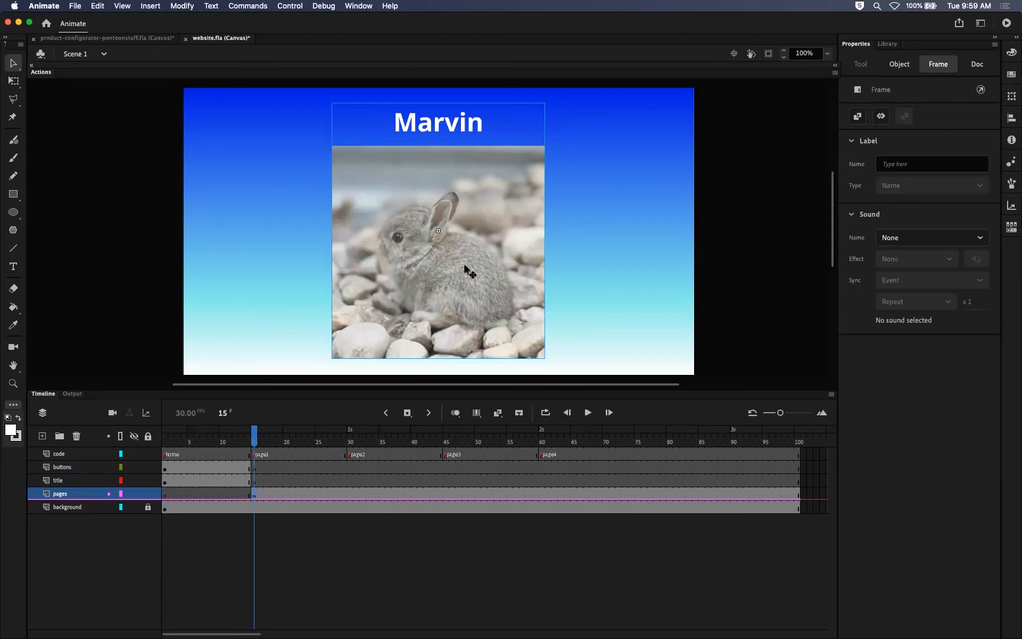
pyautogui.click(573, 251)
pyautogui.click(523, 250)
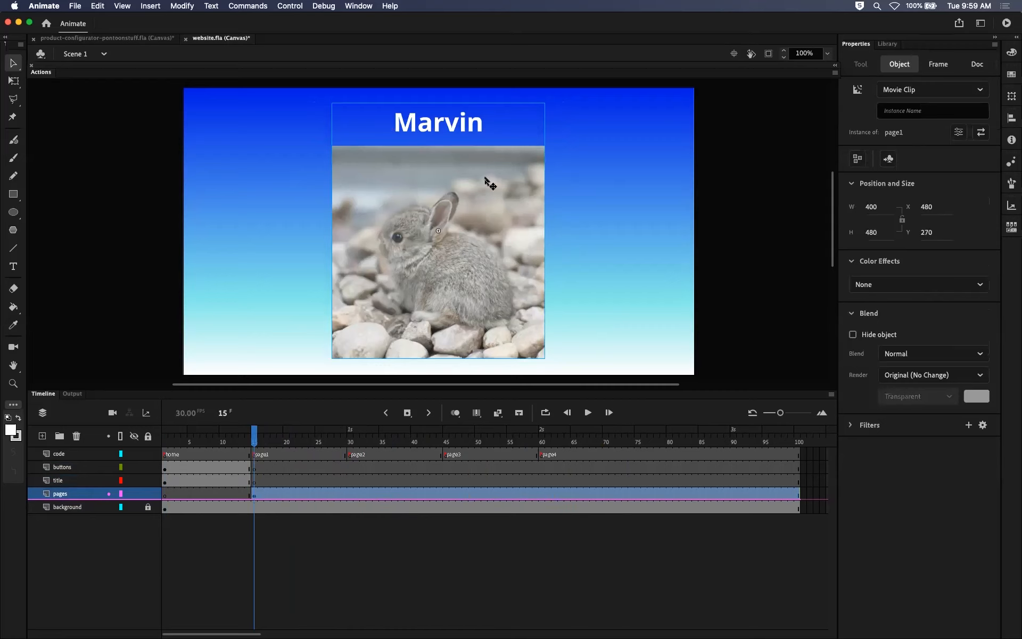
pyautogui.click(584, 212)
# Review the document's library assets, previewing the bunny1 and bunny2 bitmaps in the bunnies.psd Asset folder.
pyautogui.click(887, 44)
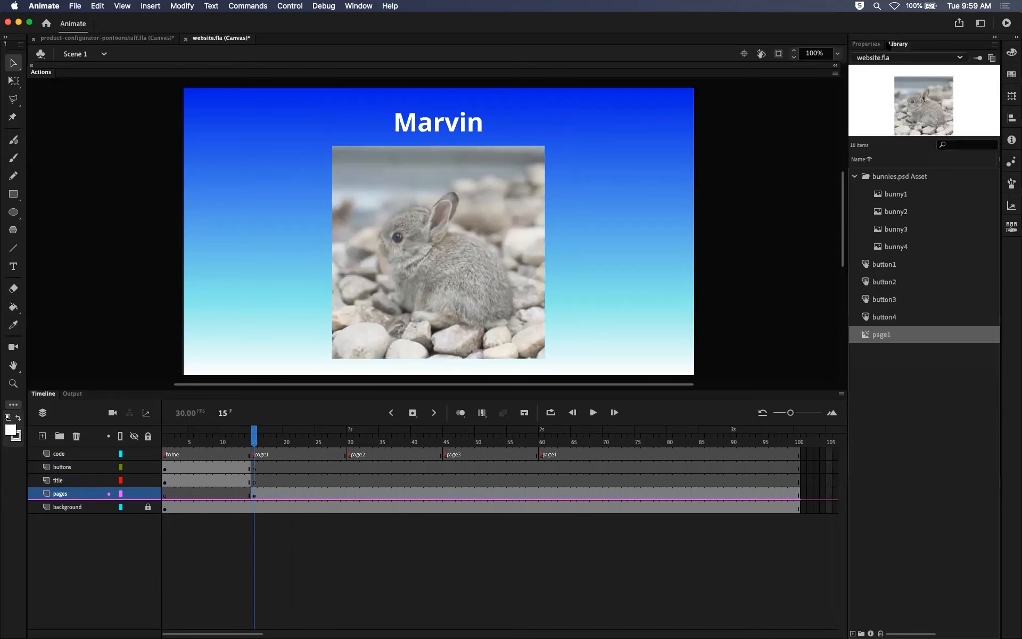
pyautogui.click(853, 178)
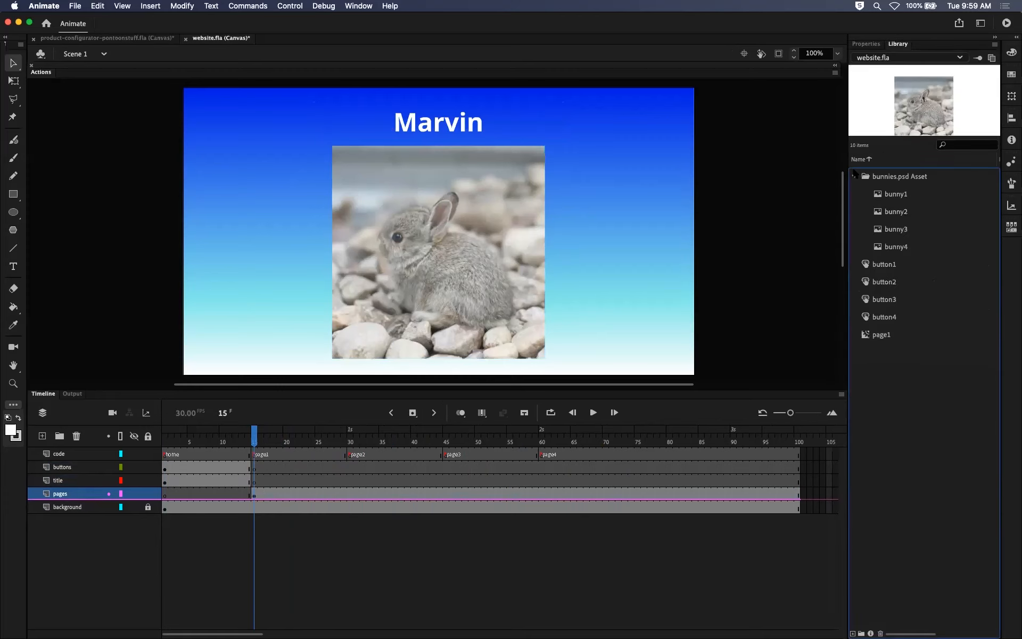
pyautogui.click(853, 177)
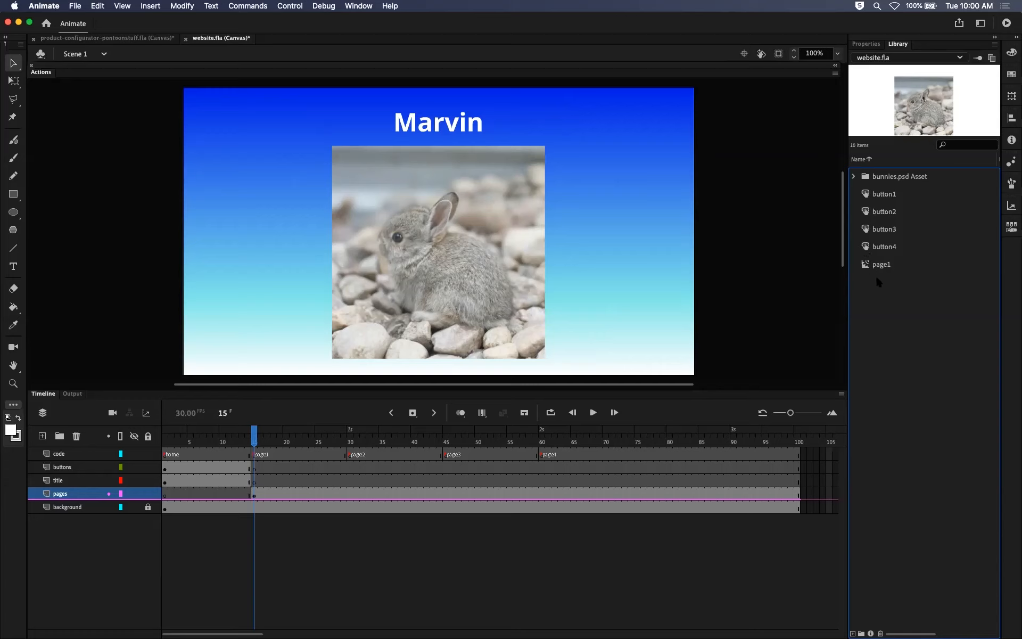
pyautogui.click(853, 176)
pyautogui.click(877, 195)
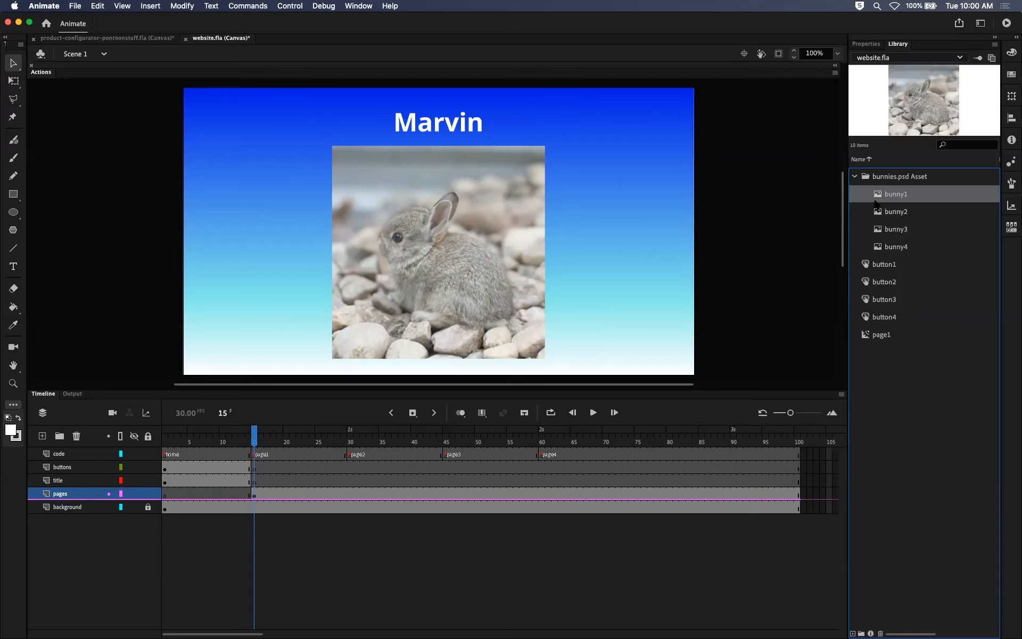
pyautogui.click(877, 212)
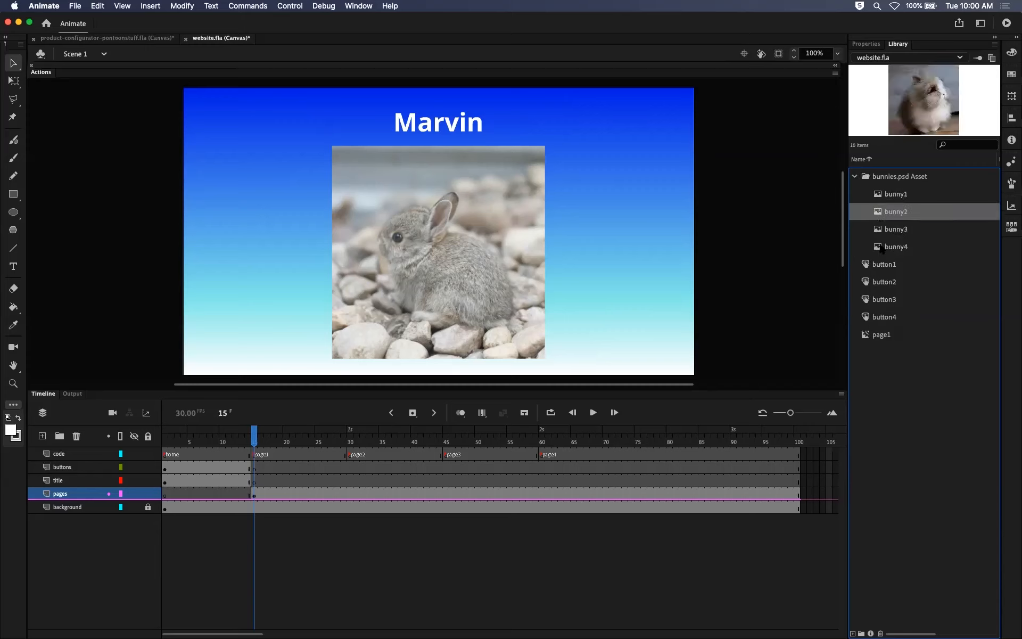
pyautogui.click(870, 191)
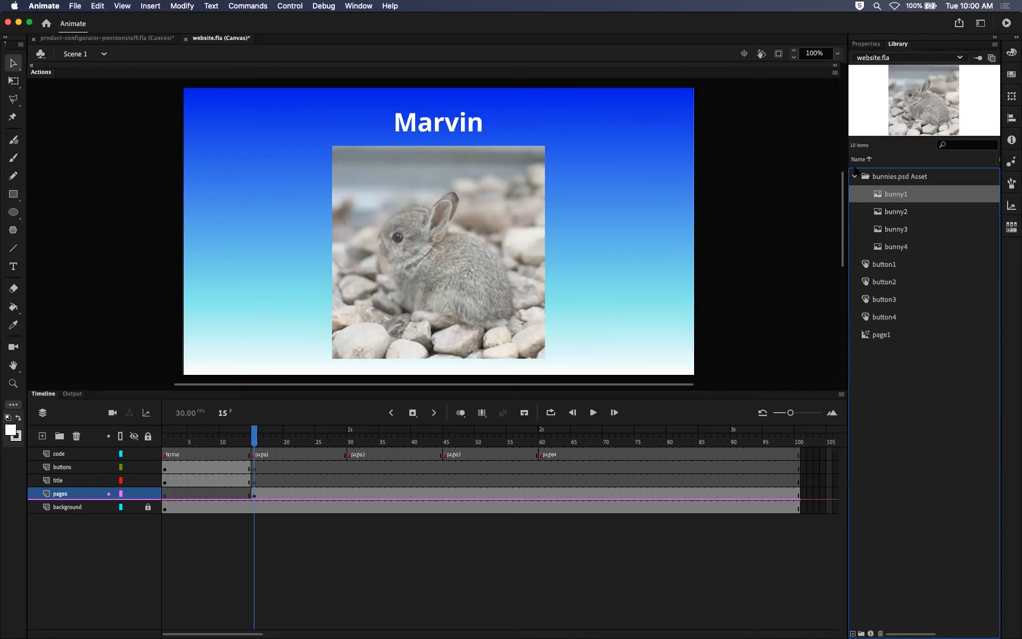
# Inspect the properties of the page1 movie clip, and of the title text and first bunny button on the home frame.
pyautogui.click(862, 45)
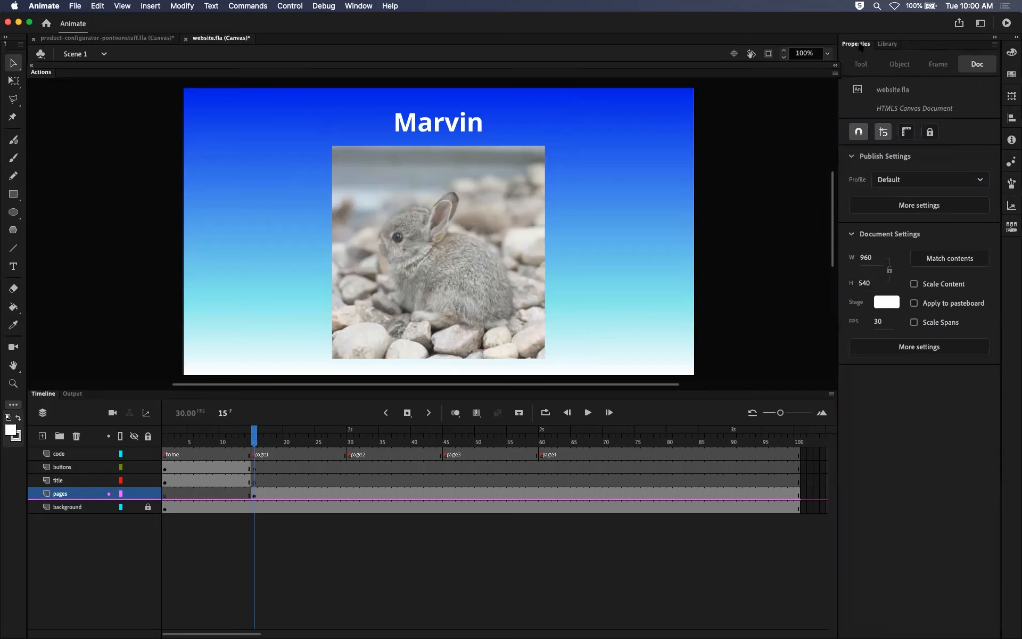
pyautogui.click(887, 44)
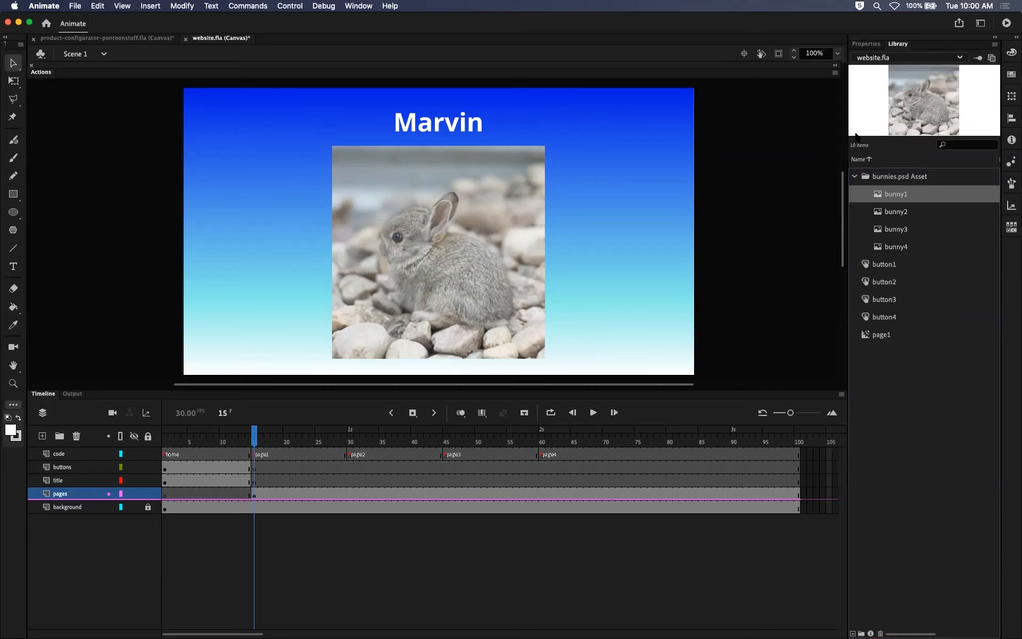
pyautogui.click(435, 226)
pyautogui.click(858, 45)
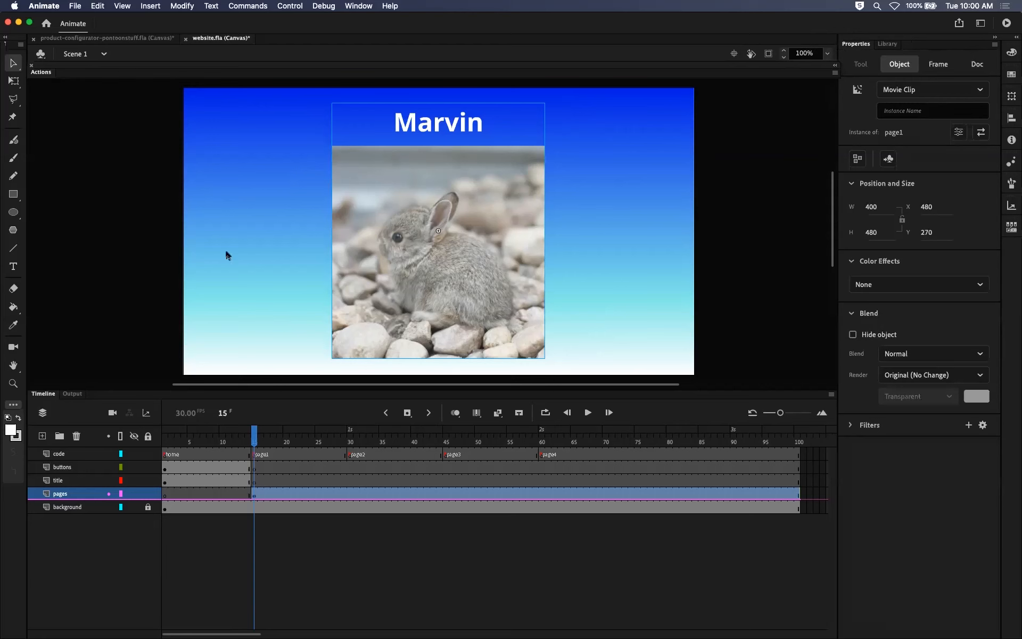
pyautogui.click(166, 441)
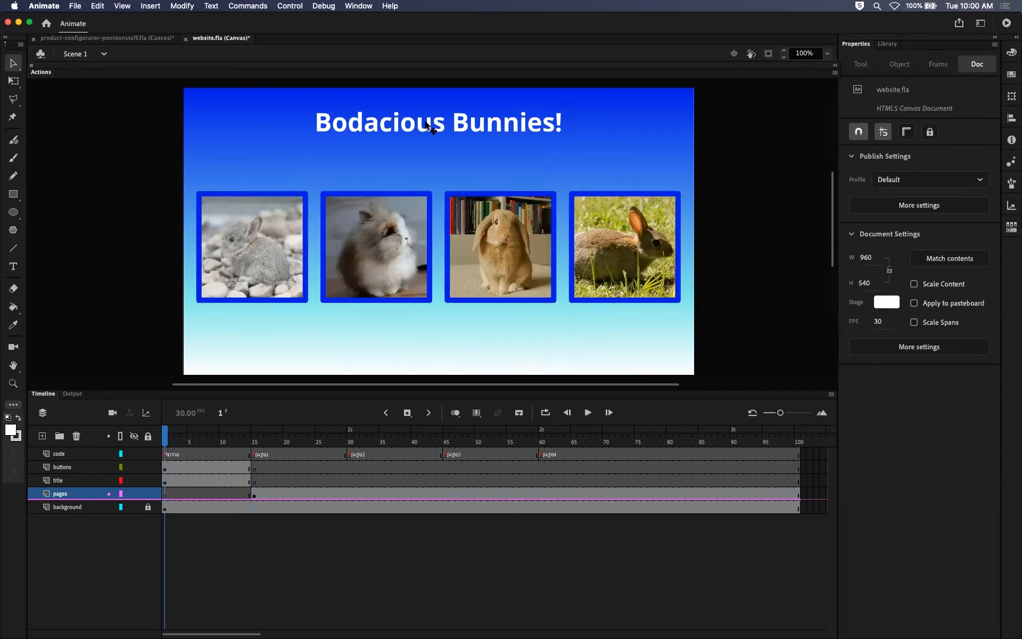
pyautogui.click(430, 129)
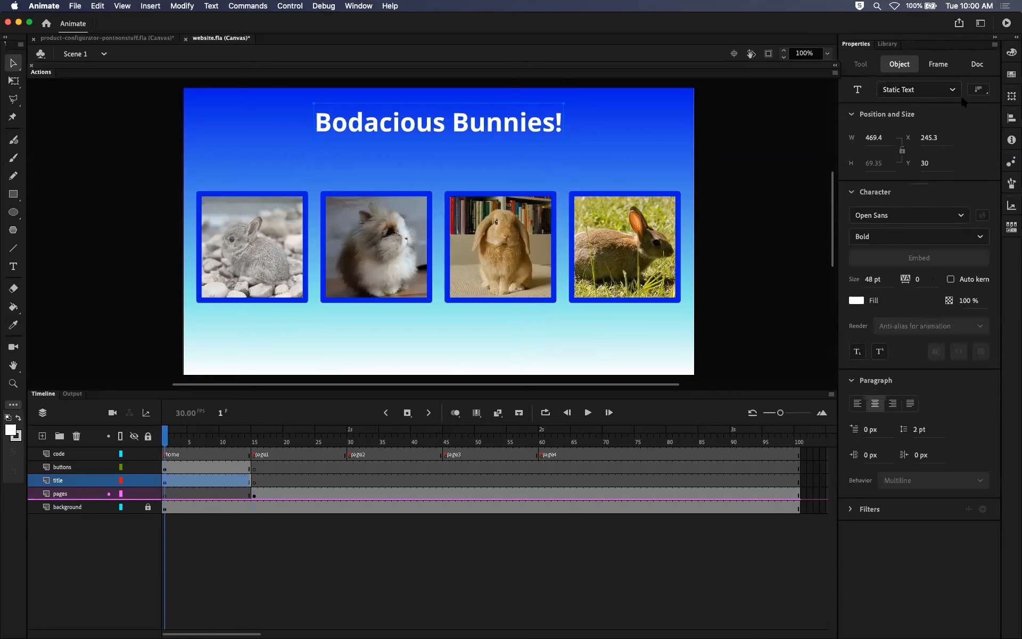
pyautogui.click(251, 259)
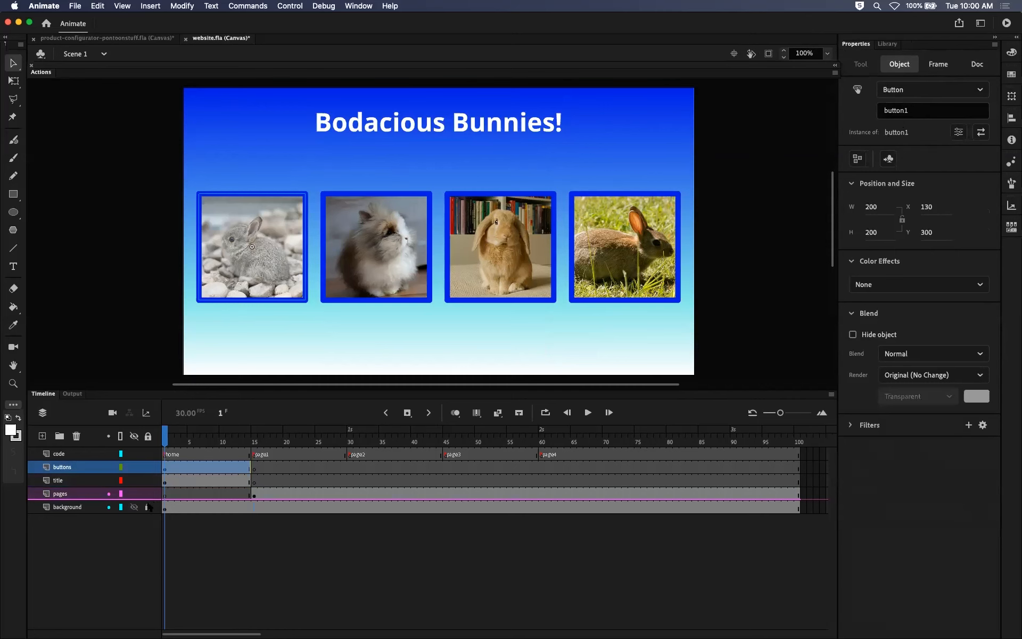
# Temporarily unlock the background layer to inspect its gradient shape, then the title text and first bunny button, and relock the layer.
pyautogui.click(148, 507)
pyautogui.click(165, 509)
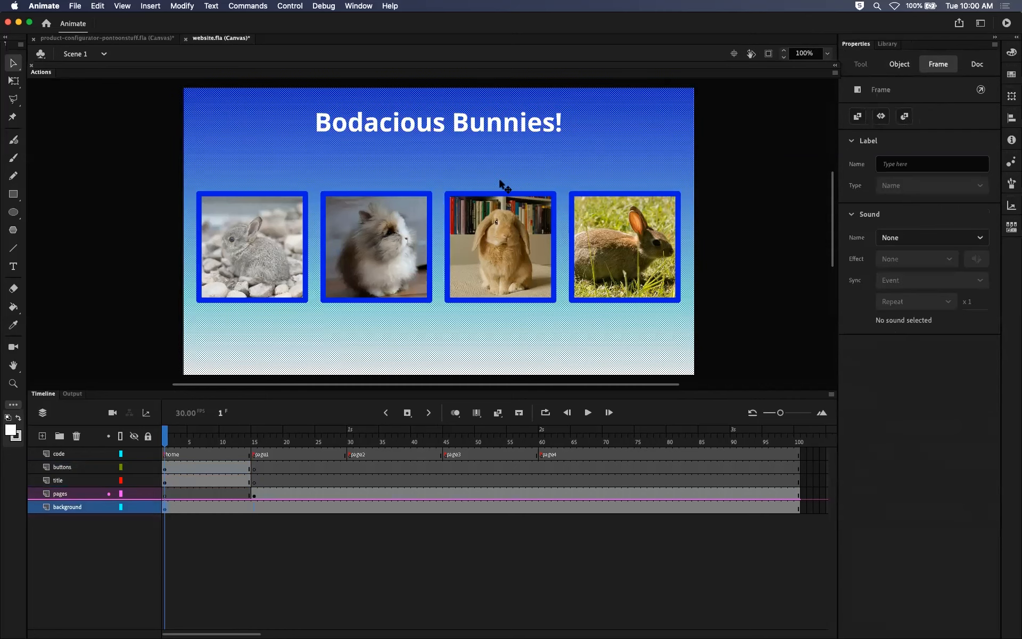
pyautogui.click(533, 179)
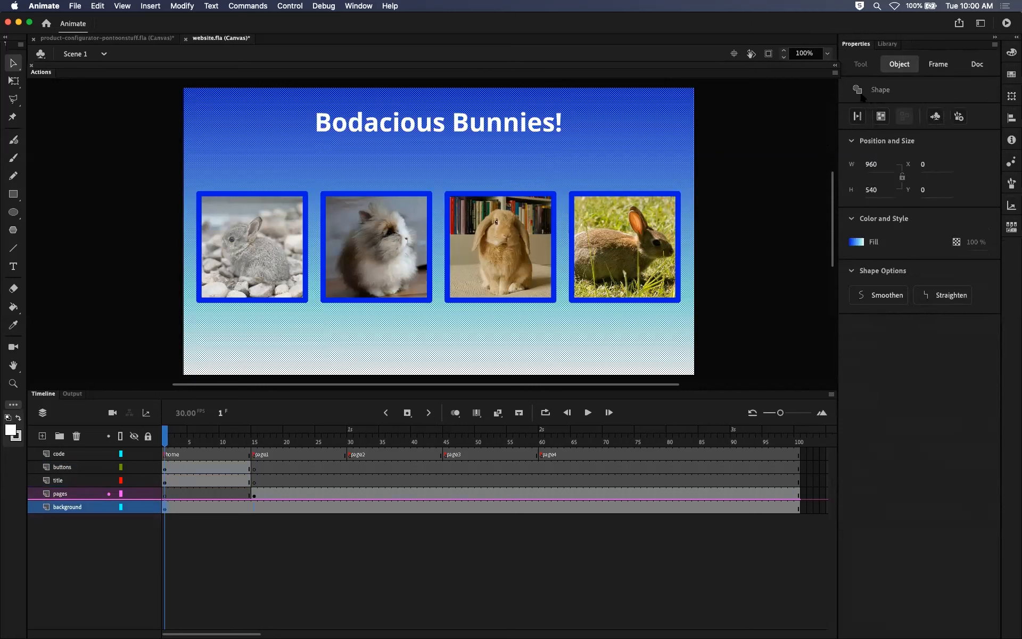
pyautogui.click(500, 126)
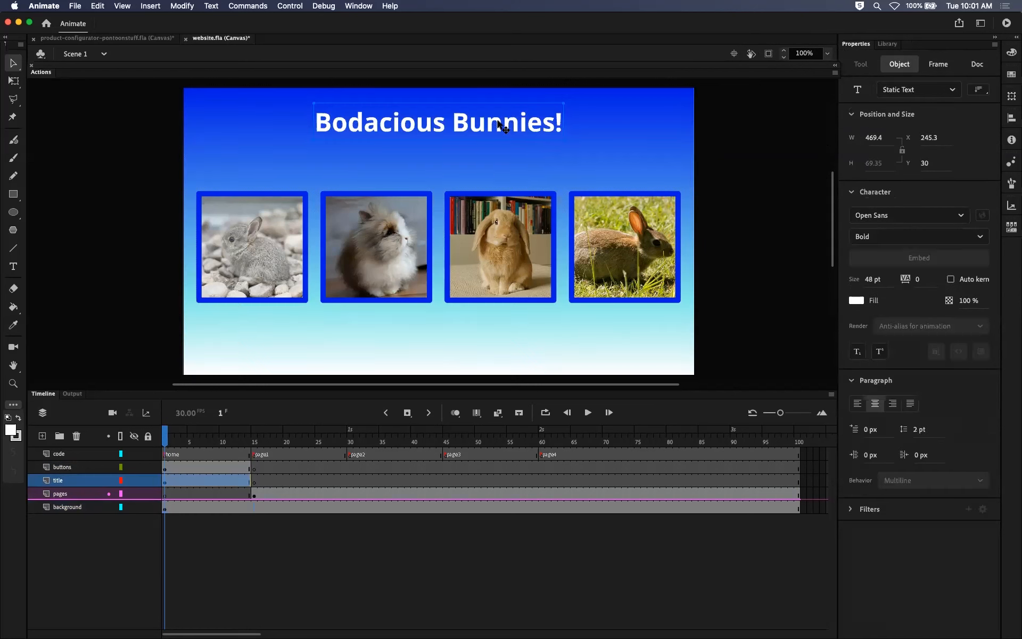
pyautogui.click(288, 220)
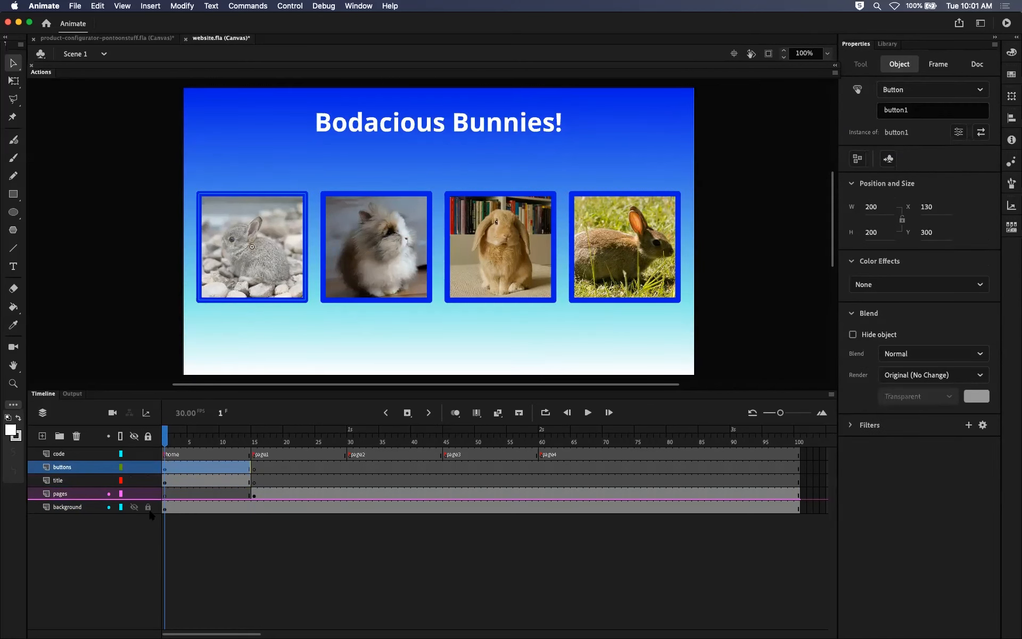
pyautogui.click(149, 509)
# Inspect the page1 movie clip instance on frame 15, including its instance name property.
pyautogui.moveTo(228, 446); pyautogui.dragTo(255, 445)
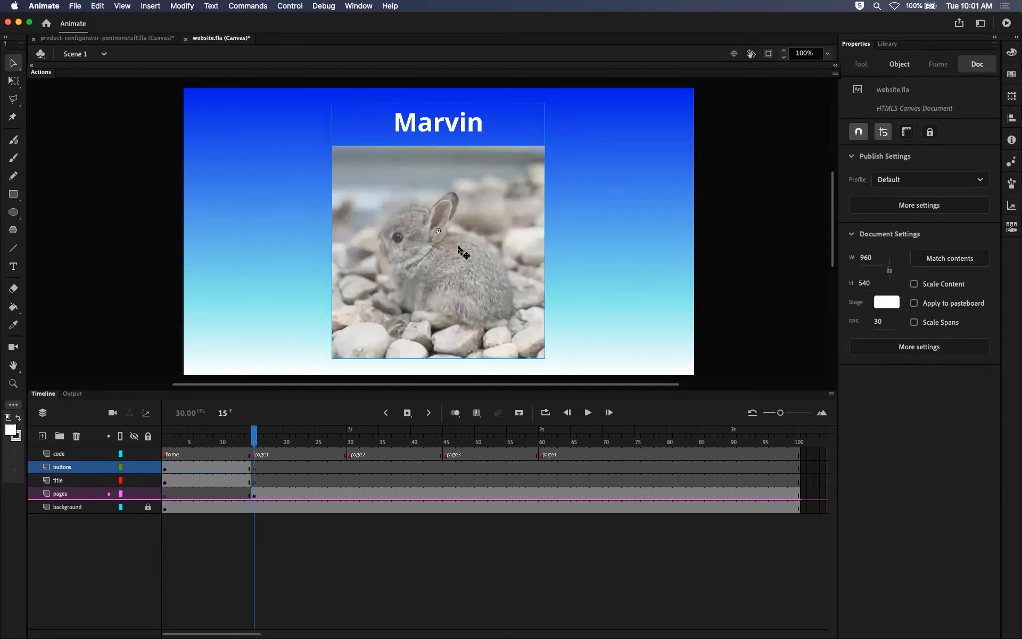
pyautogui.click(508, 233)
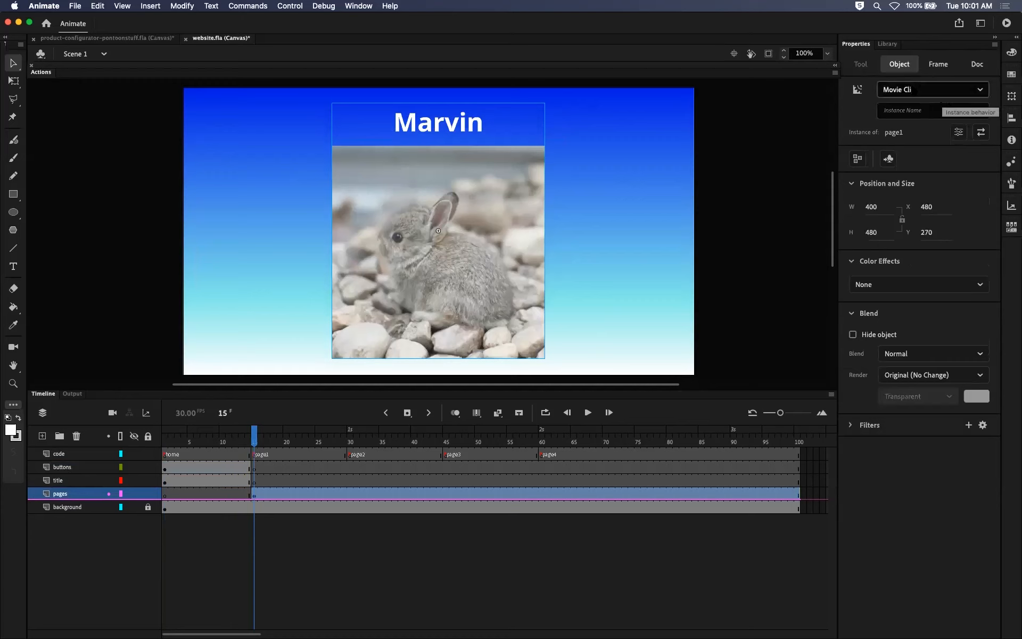
pyautogui.click(919, 110)
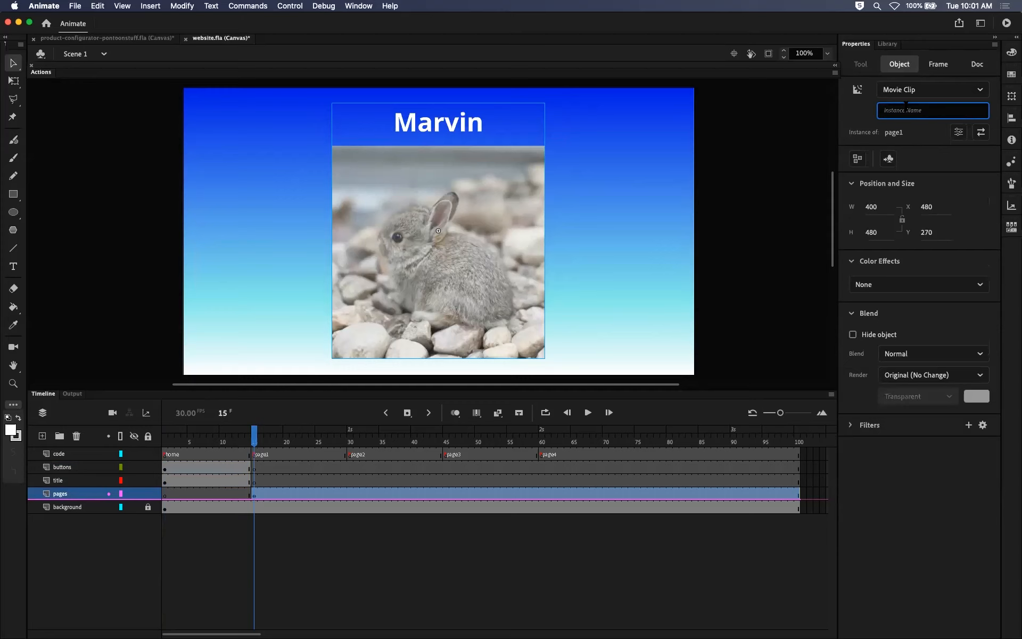
pyautogui.click(651, 181)
pyautogui.click(524, 200)
# Look inside the page1 movie clip at its Marvin text and bunny1 bitmap, and return to Scene 1.
pyautogui.doubleClick(508, 241)
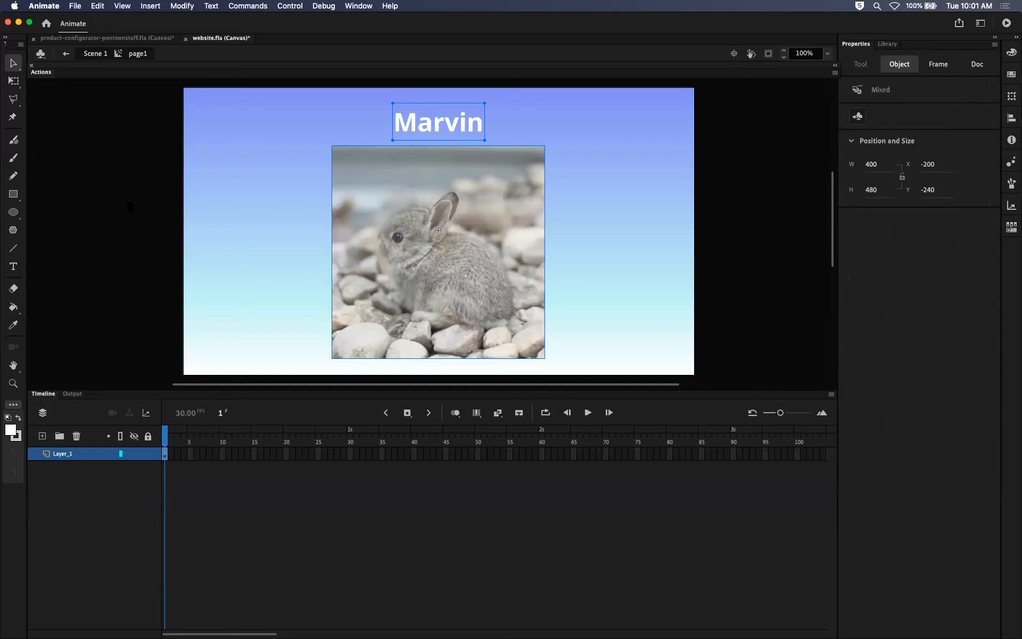
pyautogui.click(277, 173)
pyautogui.click(455, 125)
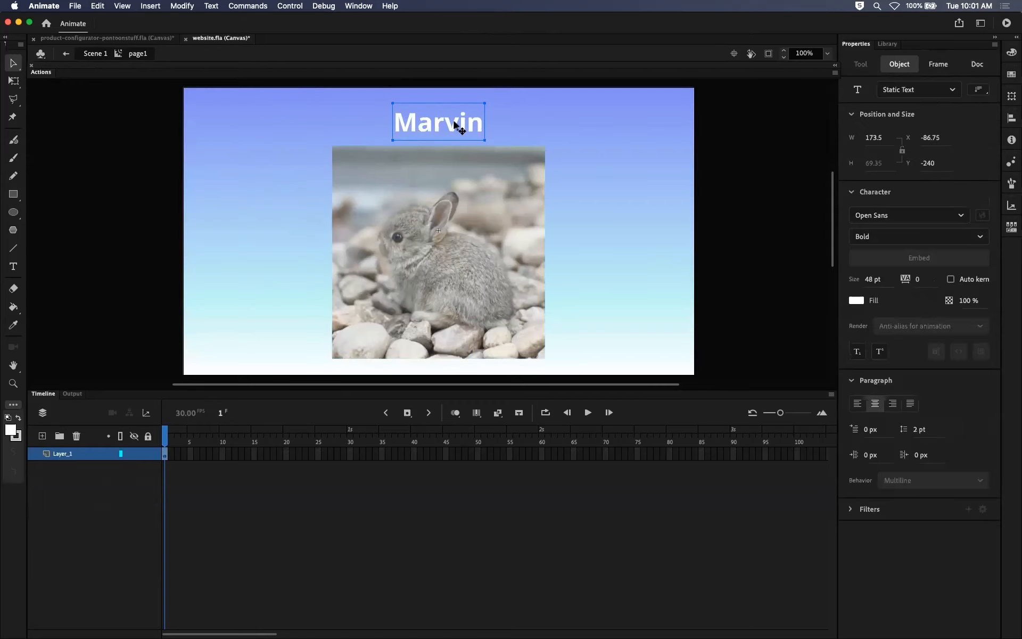
pyautogui.click(450, 216)
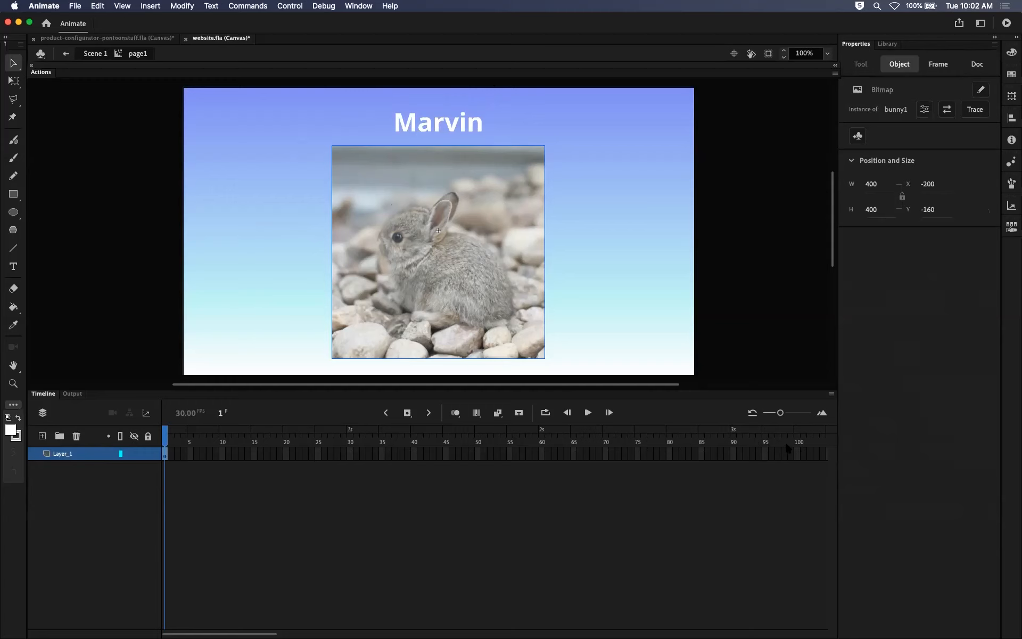
pyautogui.click(95, 53)
# Examine the frame 15 keyframes of the buttons, title and pages layers against the frames just before them.
pyautogui.click(255, 441)
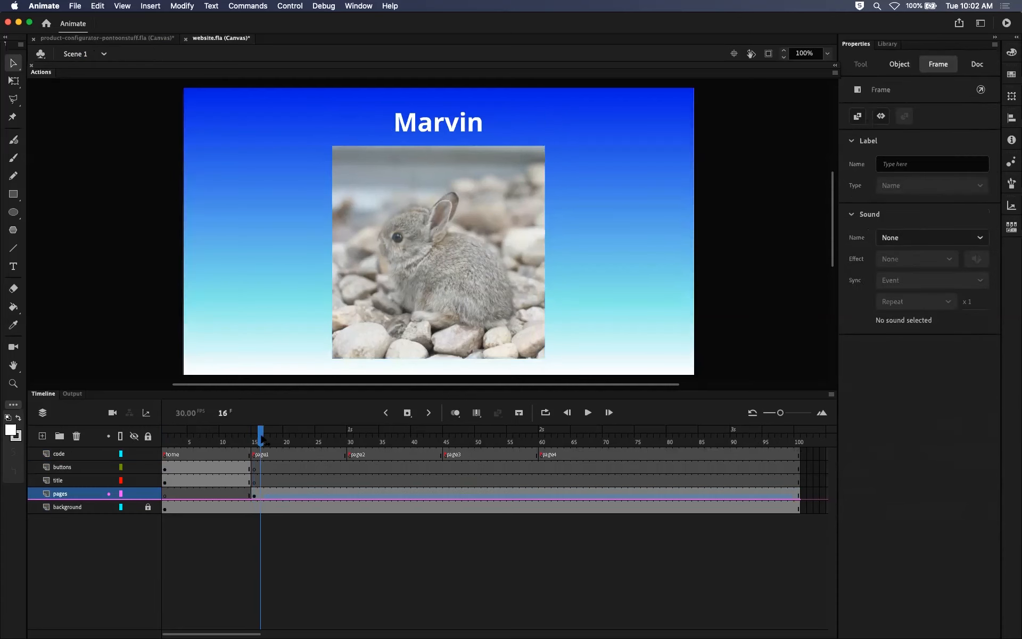
pyautogui.moveTo(255, 441); pyautogui.dragTo(247, 442)
pyautogui.click(253, 472)
pyautogui.click(254, 480)
pyautogui.click(254, 493)
pyautogui.click(254, 483)
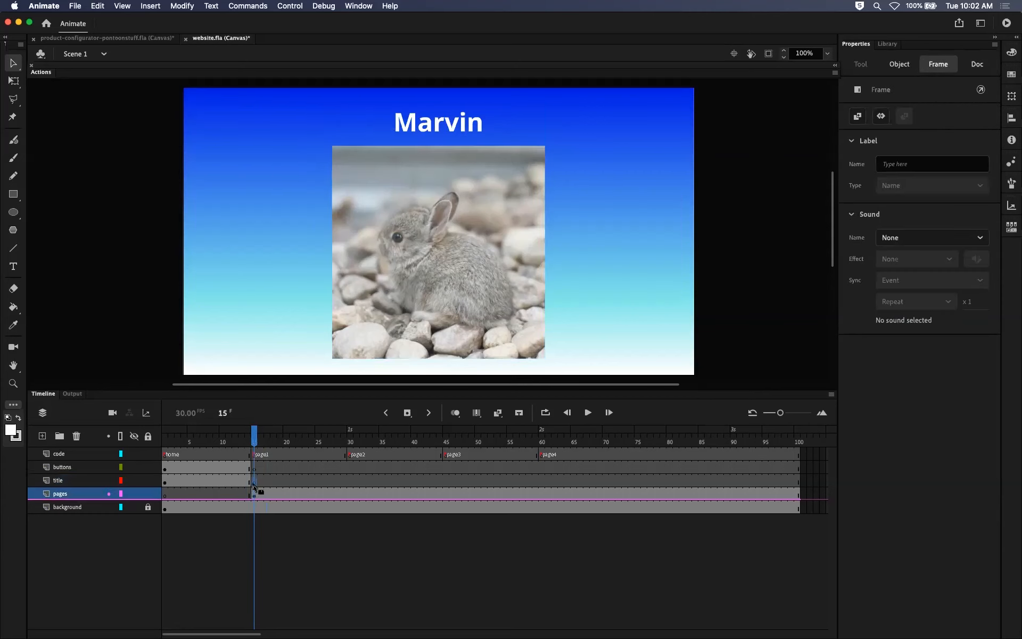
pyautogui.click(254, 493)
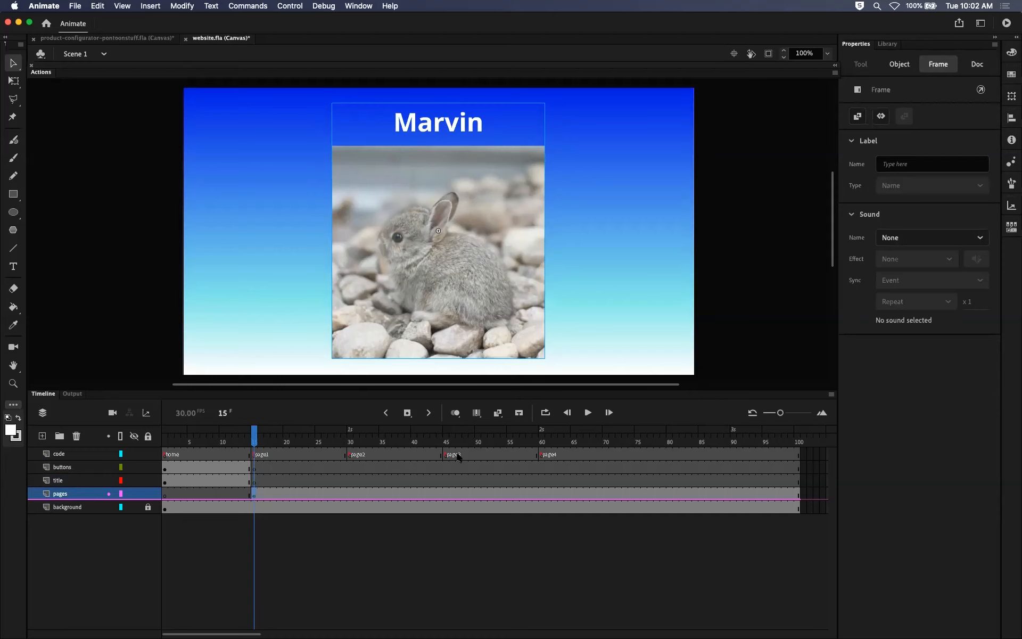
# Scrub the main timeline to frame 100 and review the home and page1 to page4 labelled frames of the code layer.
pyautogui.click(255, 441)
pyautogui.moveTo(255, 442); pyautogui.dragTo(808, 437)
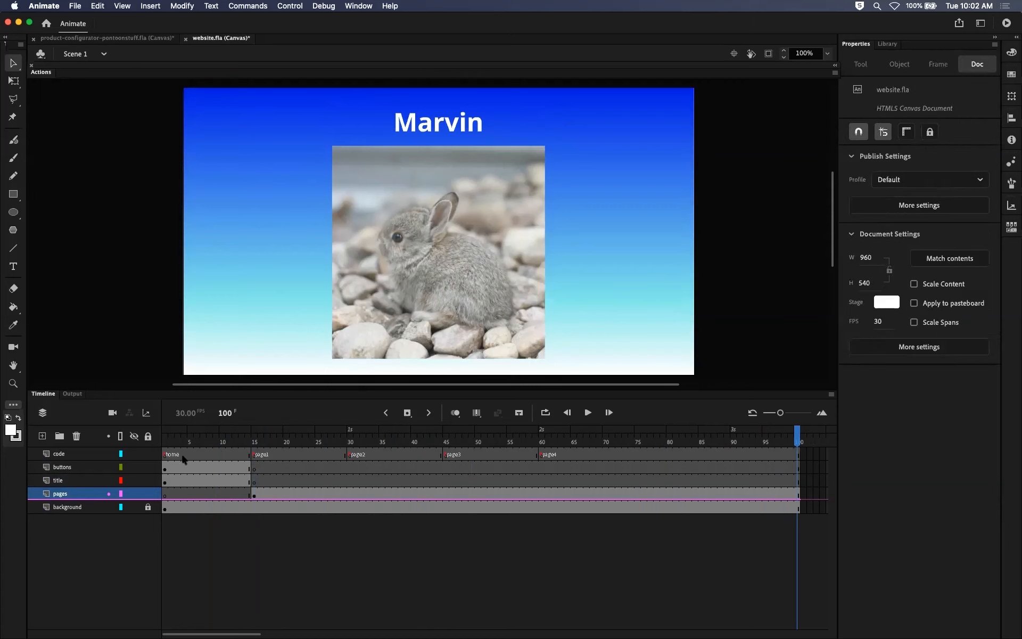
pyautogui.click(166, 454)
pyautogui.click(253, 454)
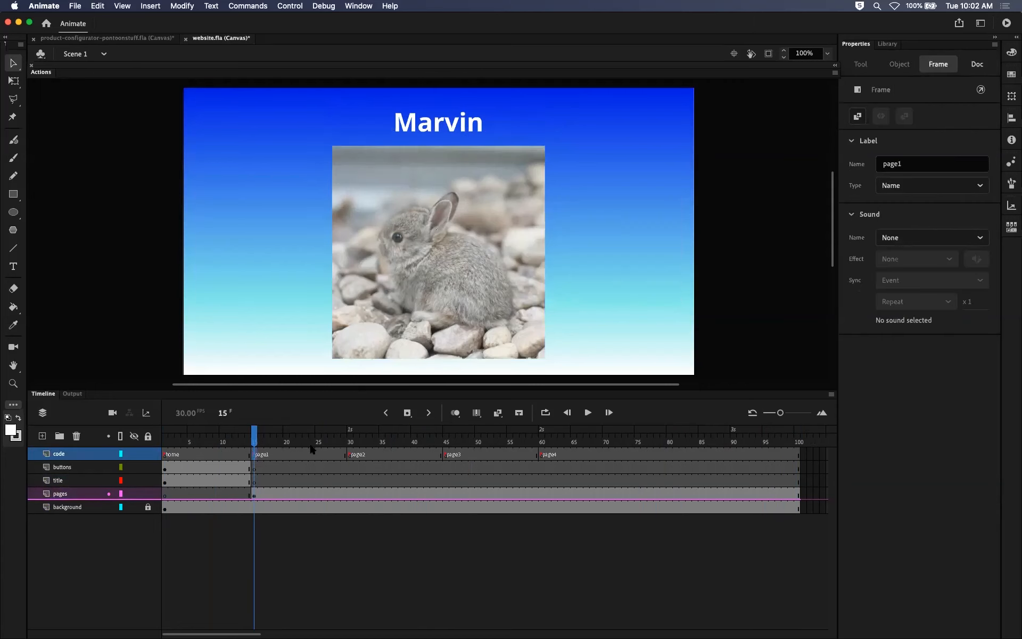
pyautogui.click(357, 455)
pyautogui.click(452, 456)
pyautogui.click(546, 454)
pyautogui.moveTo(538, 436); pyautogui.dragTo(254, 440)
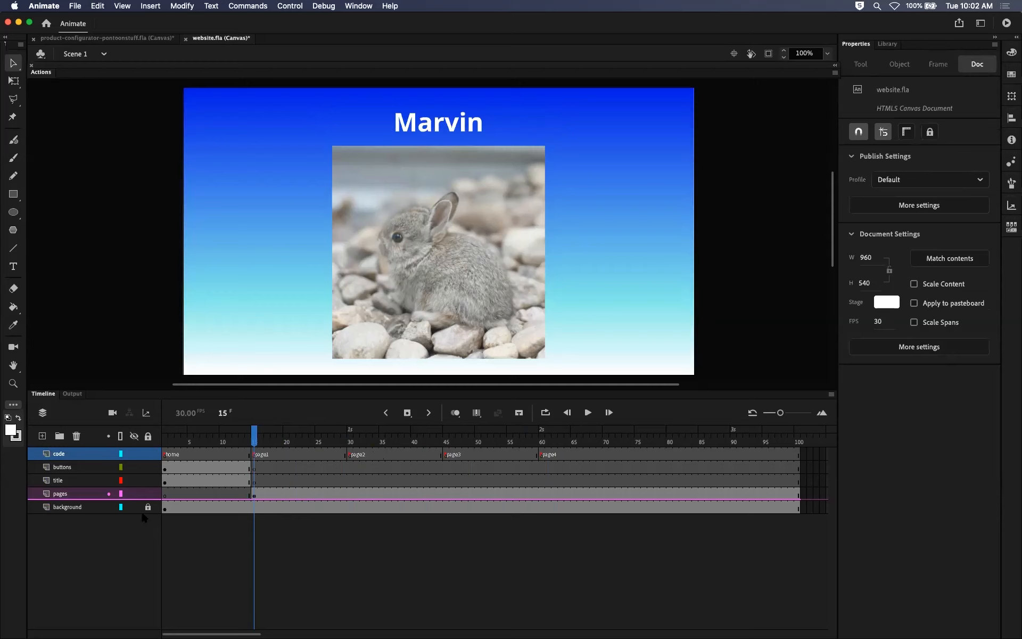
# Examine the page1 frame's pages and buttons keyframes, and frames 30, 45 and 60 of the pages layer.
pyautogui.click(255, 495)
pyautogui.click(256, 465)
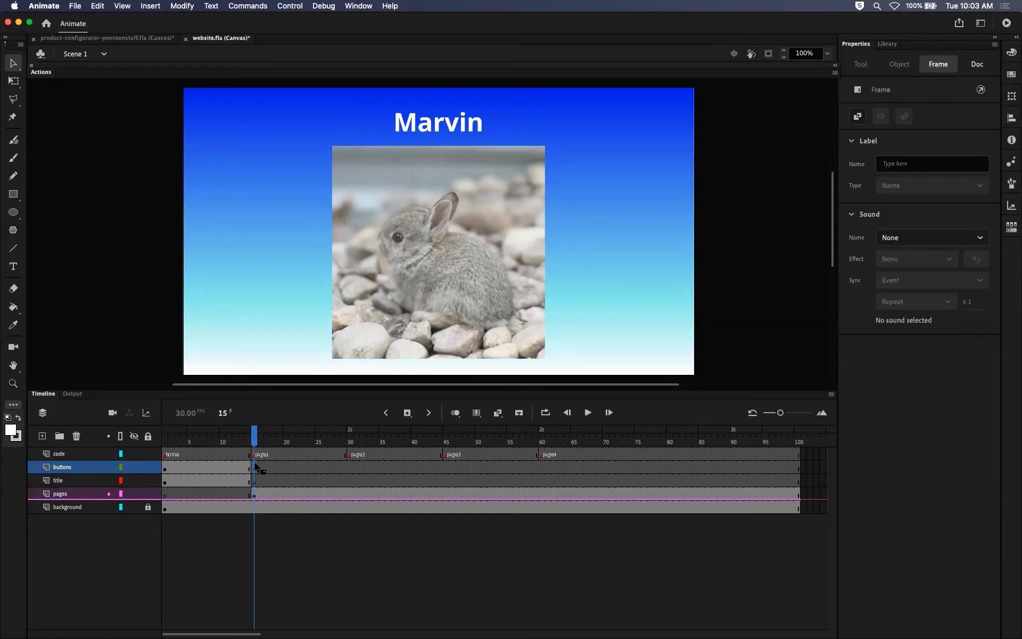
pyautogui.moveTo(254, 441); pyautogui.dragTo(257, 466)
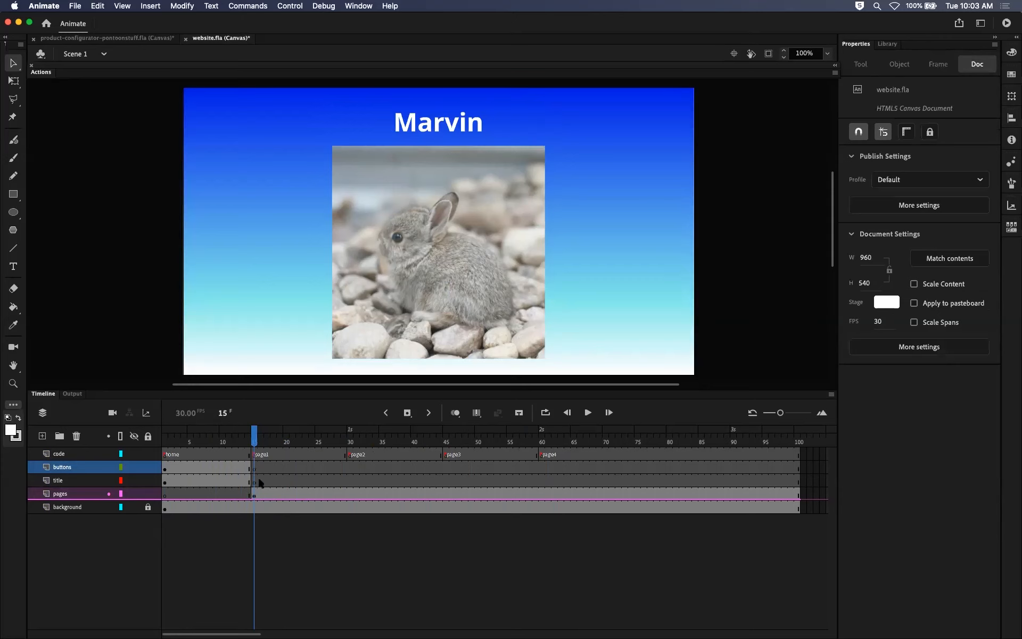
pyautogui.click(469, 273)
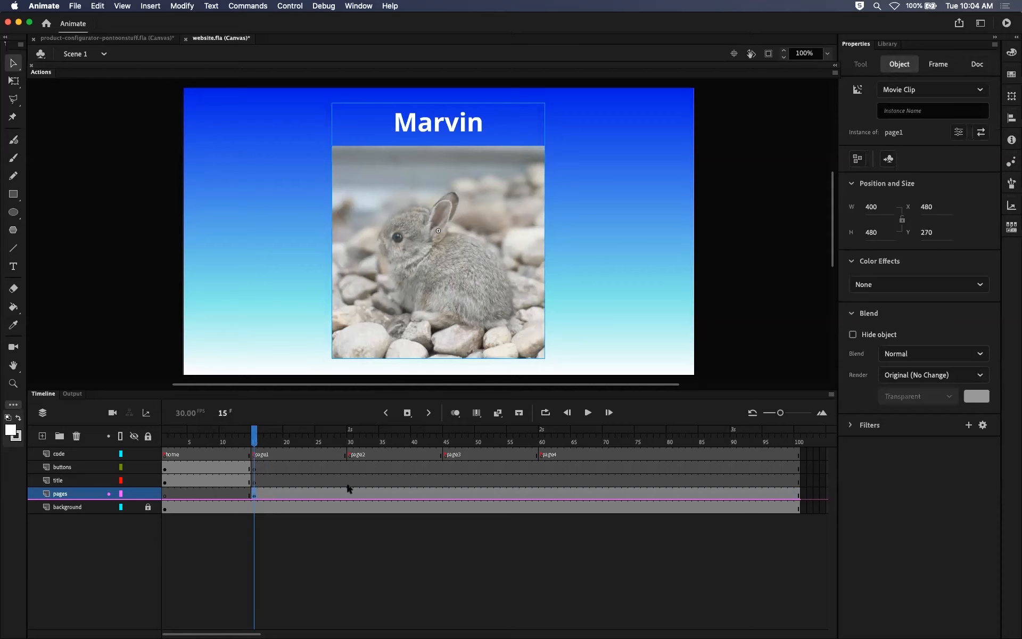
pyautogui.click(350, 494)
pyautogui.click(445, 494)
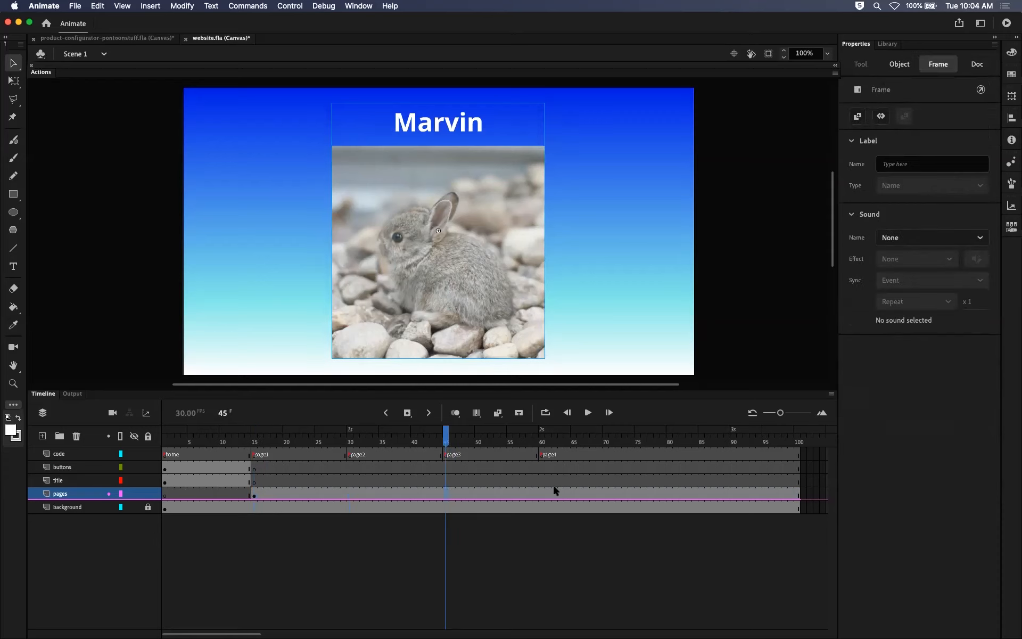
pyautogui.click(542, 495)
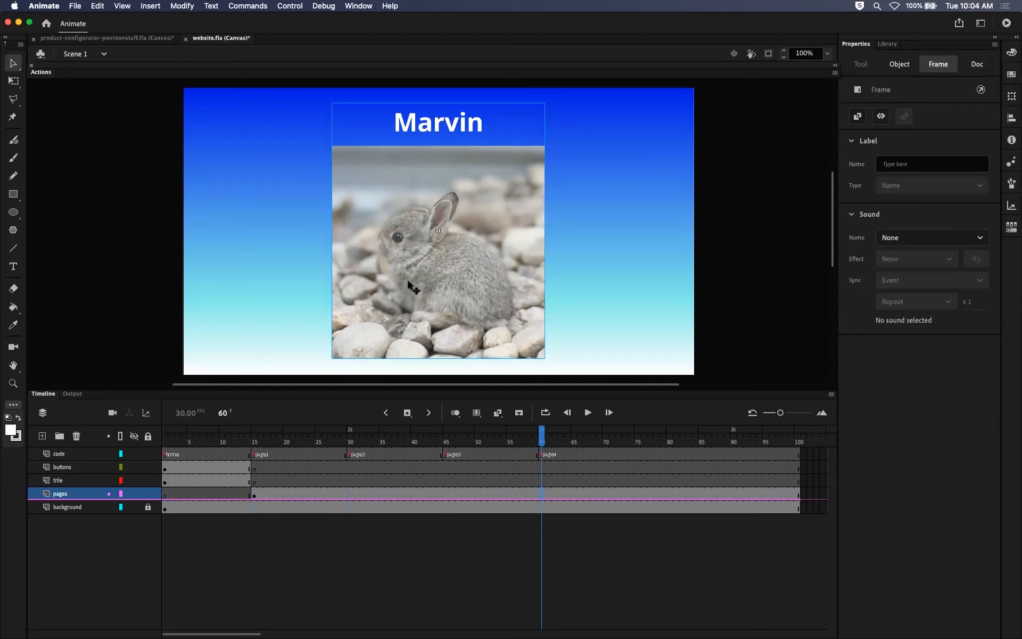
# Go back through the home section to frame 15 and open the page1 movie clip for editing.
pyautogui.moveTo(542, 433); pyautogui.dragTo(216, 436)
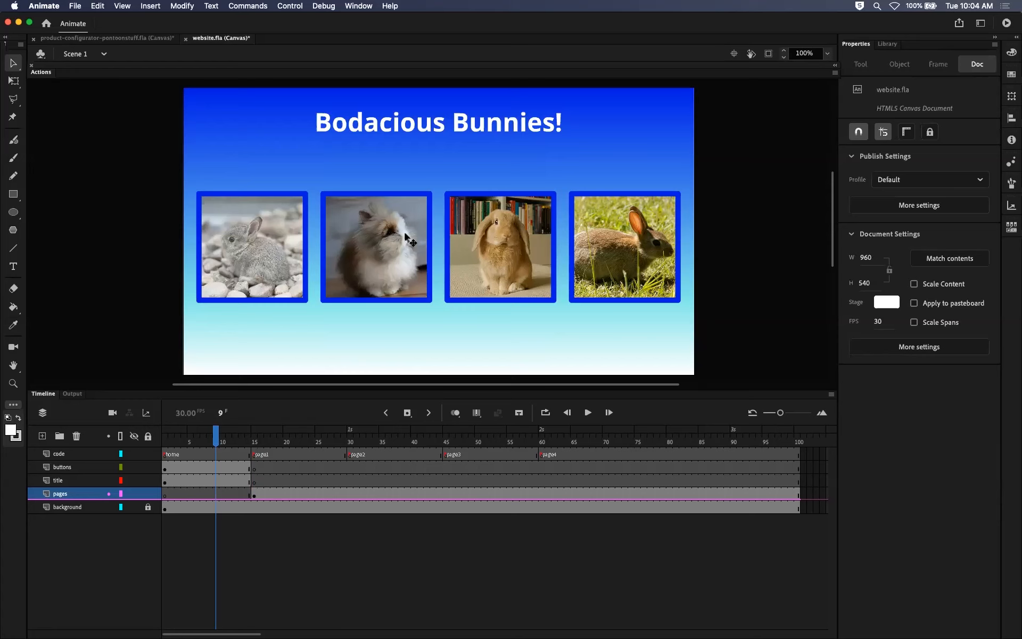
pyautogui.click(250, 443)
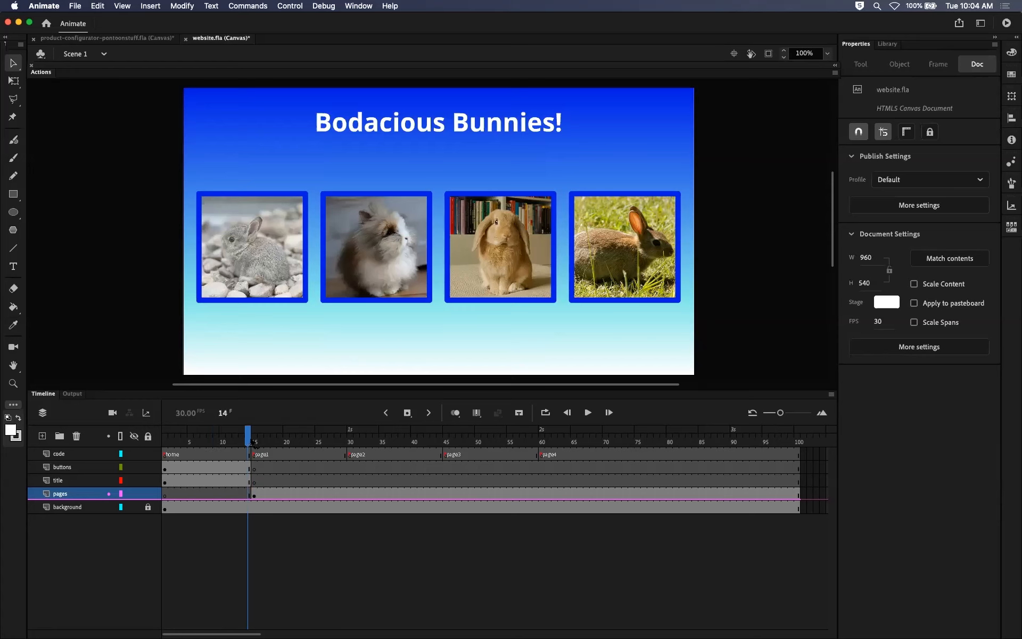
pyautogui.click(254, 444)
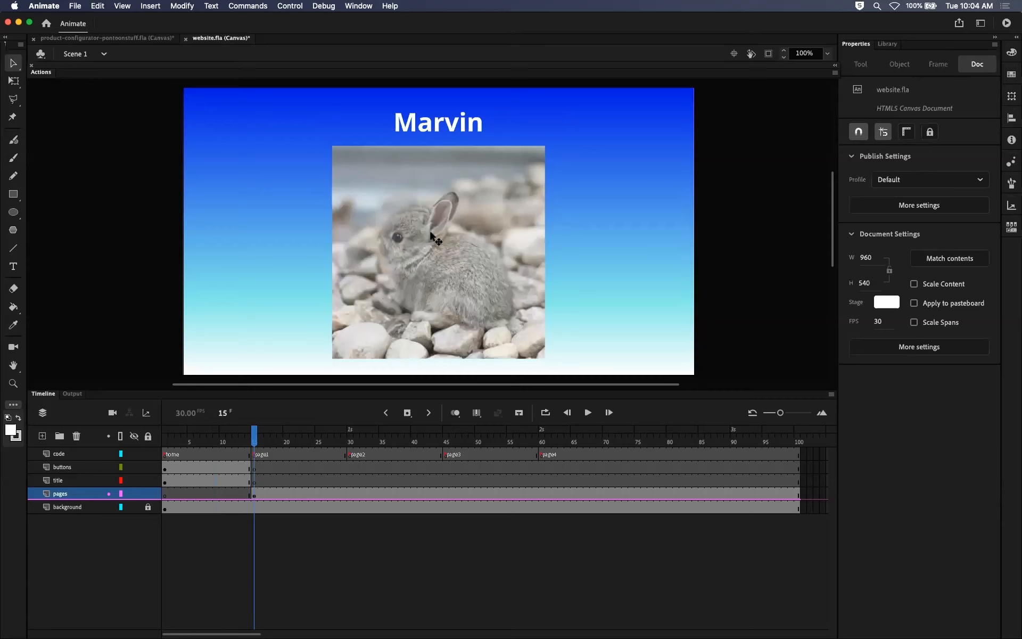
pyautogui.click(432, 238)
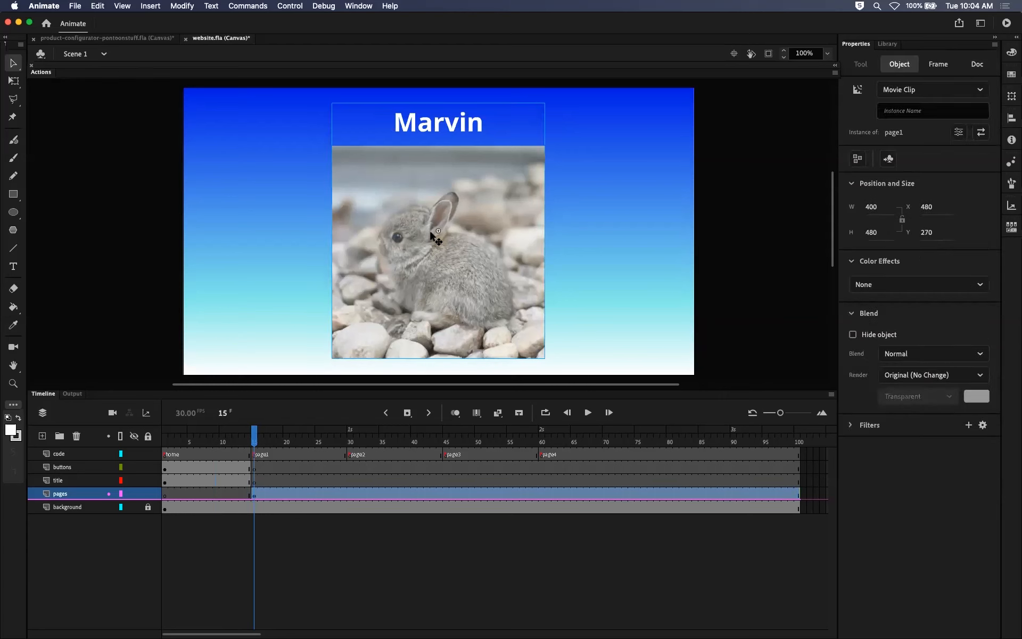
pyautogui.doubleClick(432, 237)
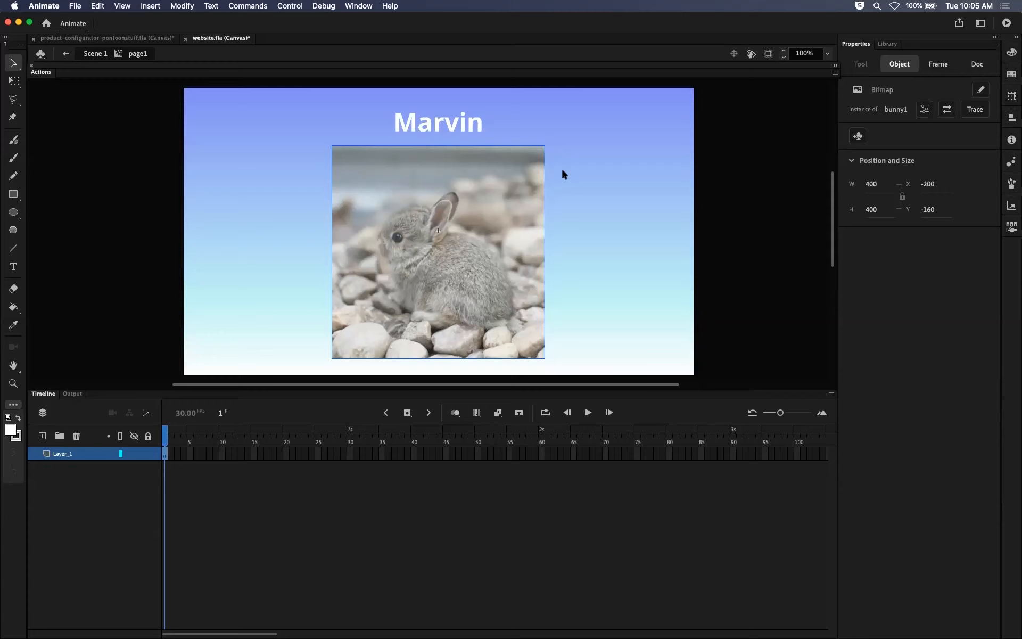
# Distribute the Marvin text and the bunny1 bitmap inside the page1 movie clip to separate layers.
pyautogui.click(456, 129)
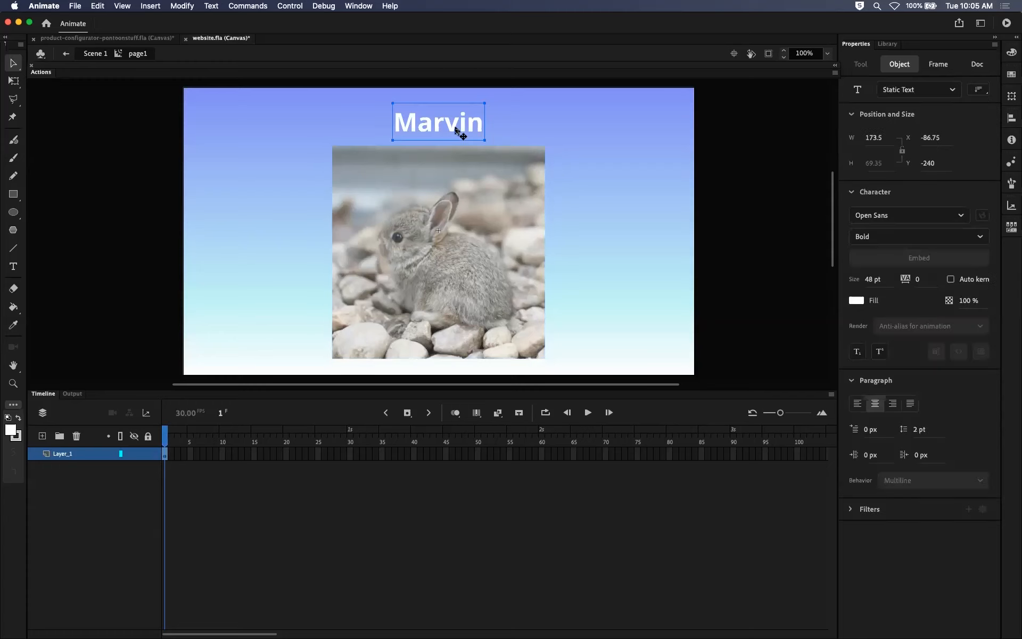
pyautogui.click(451, 193)
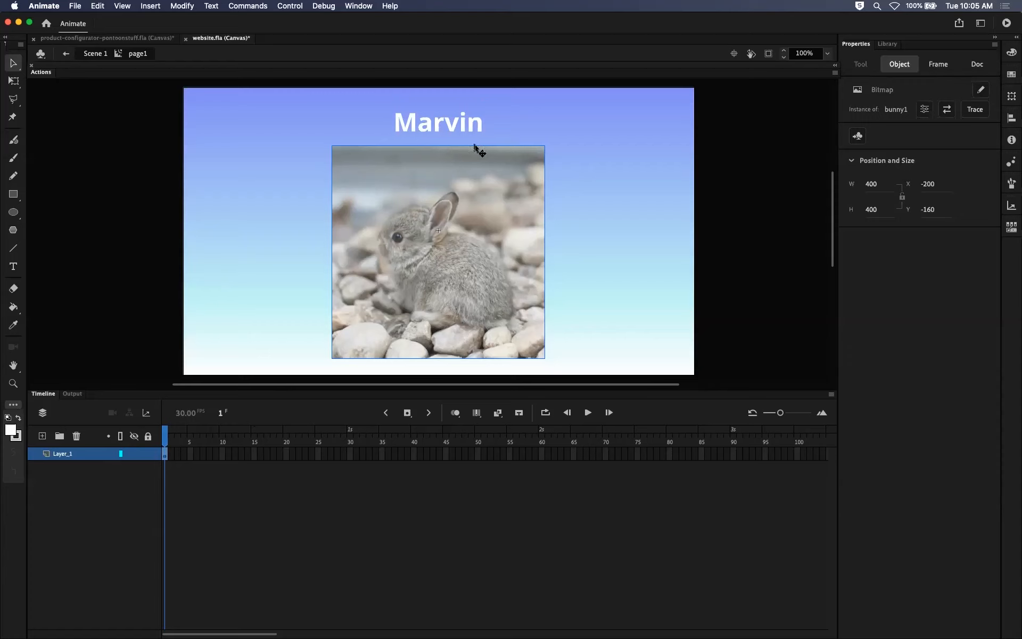
pyautogui.keyDown('shift'); pyautogui.click(456, 126); pyautogui.keyUp('shift')
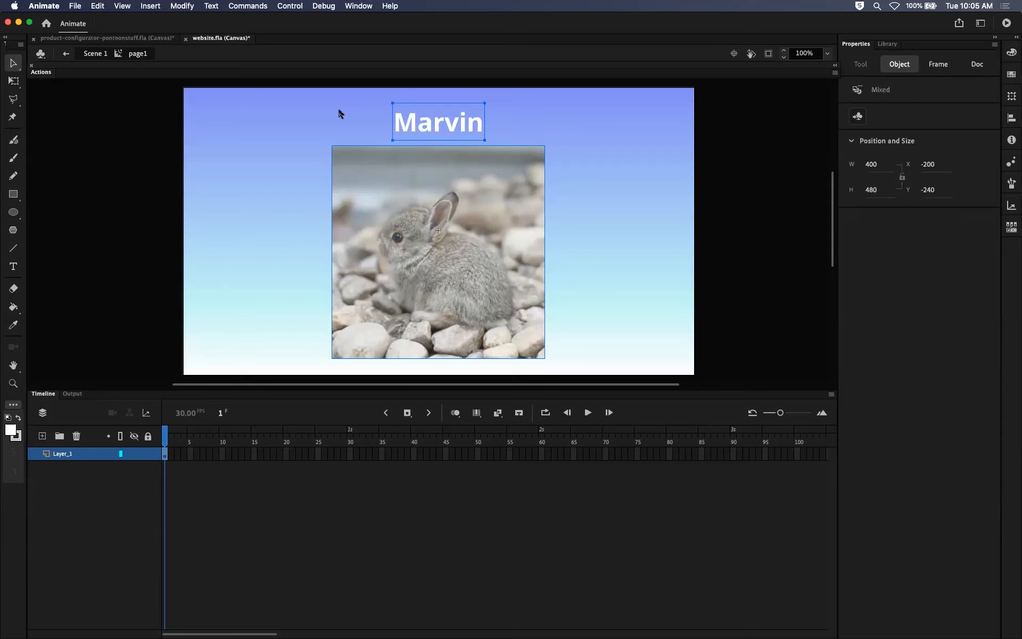
pyautogui.rightClick(469, 204)
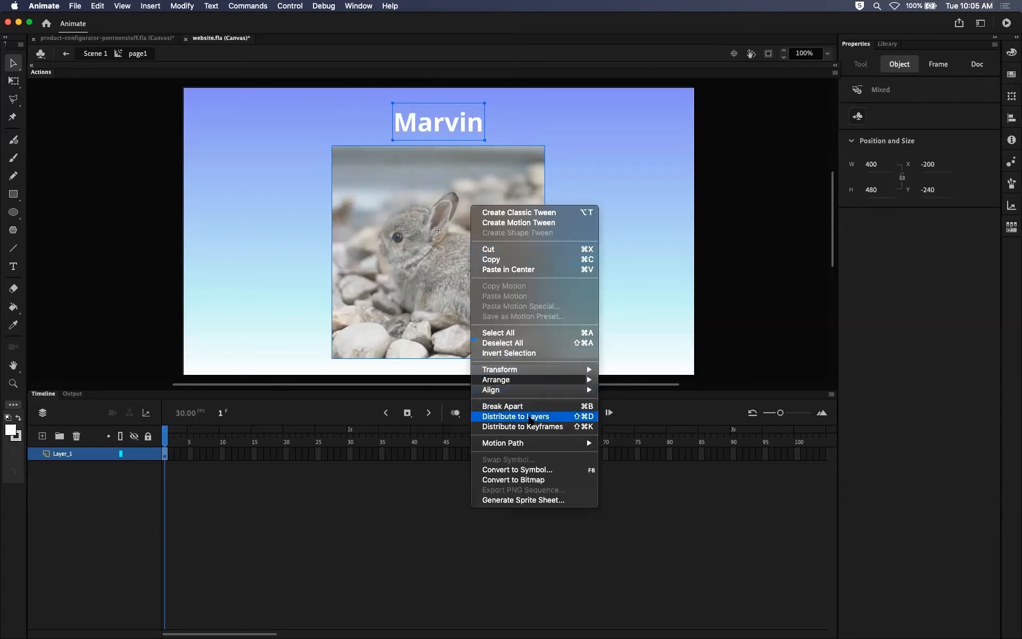
pyautogui.click(531, 417)
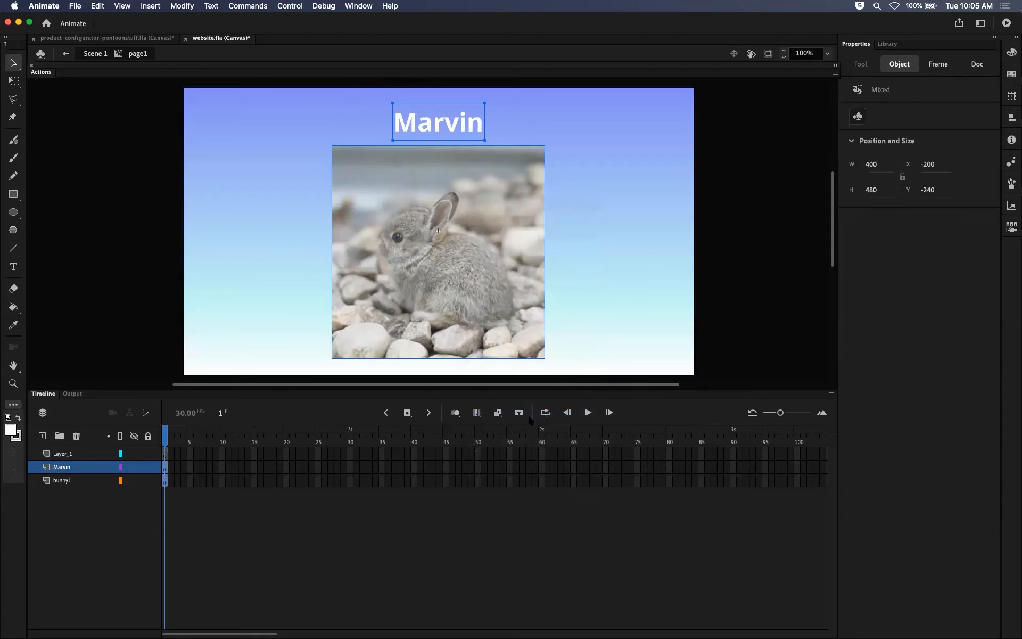
# Check which object each of the new Marvin and bunny1 layers holds in the page1 movie clip.
pyautogui.click(81, 480)
pyautogui.click(97, 467)
pyautogui.click(87, 480)
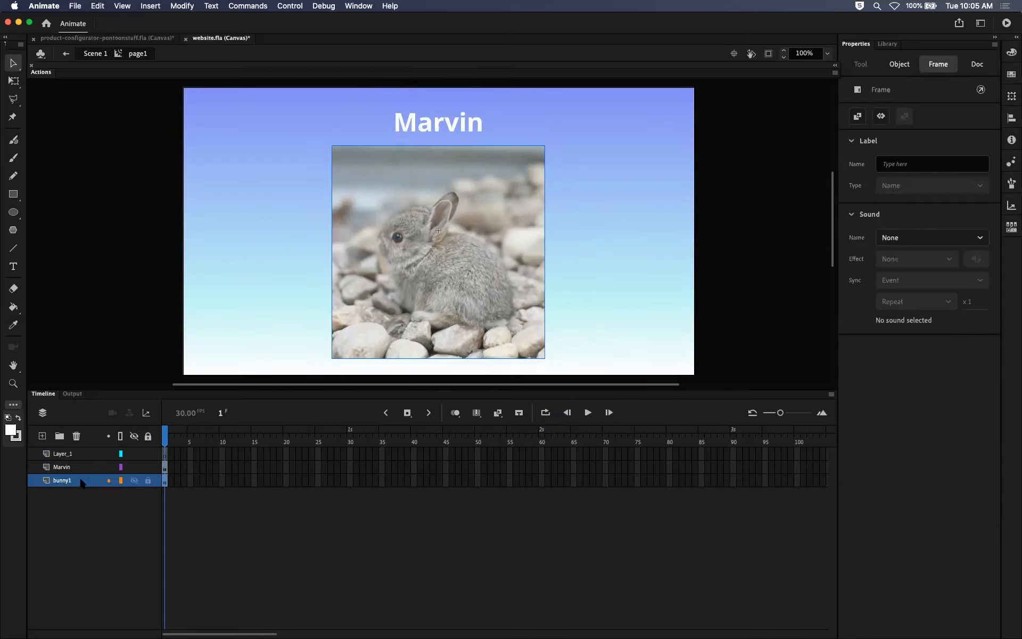
pyautogui.click(89, 467)
pyautogui.click(88, 480)
pyautogui.click(89, 467)
pyautogui.click(85, 480)
pyautogui.click(85, 468)
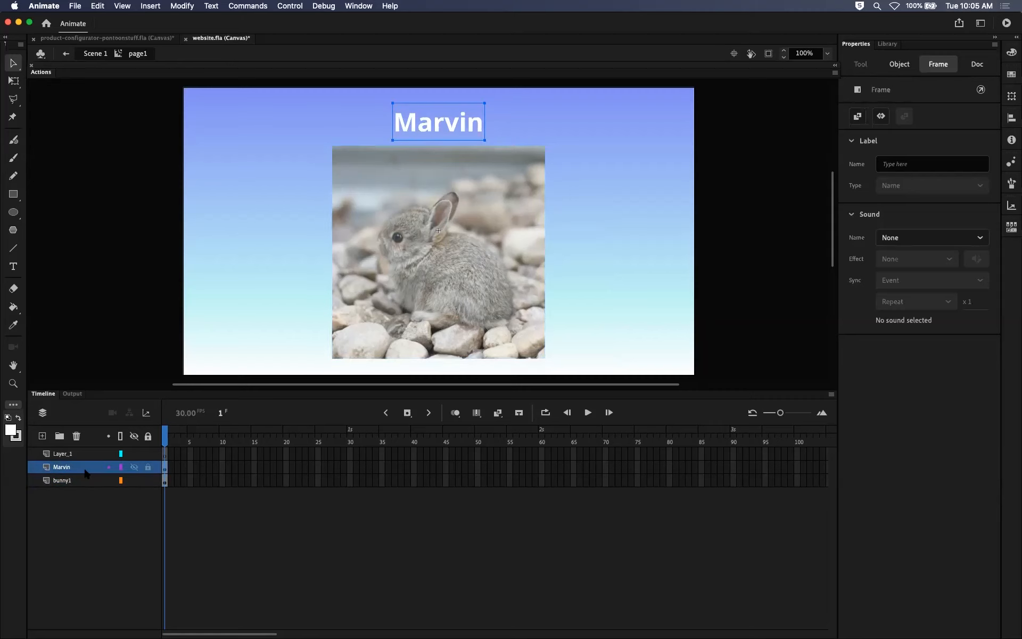
pyautogui.click(85, 478)
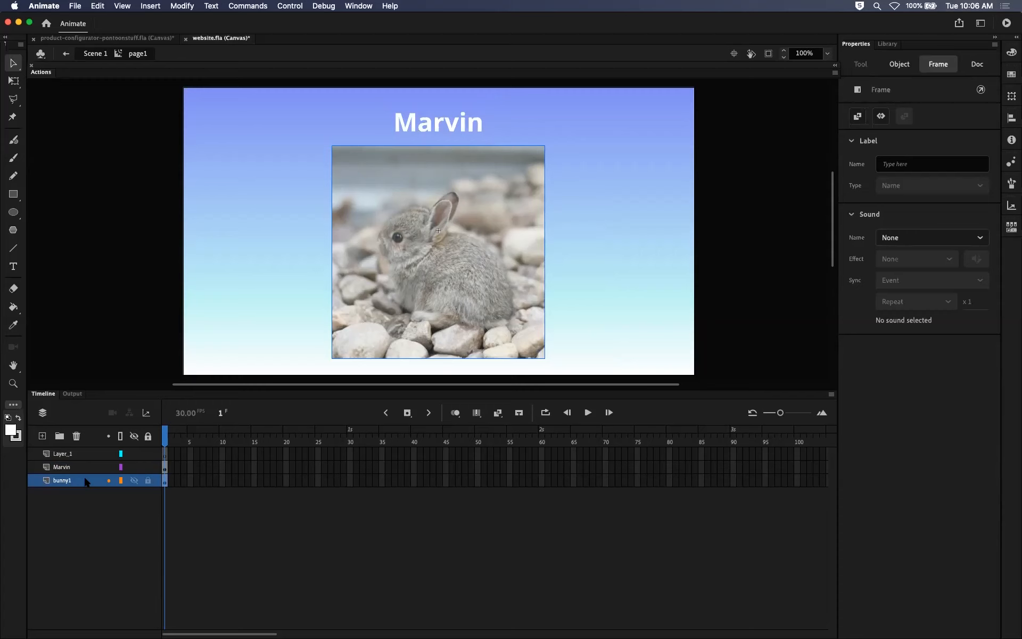
pyautogui.click(84, 467)
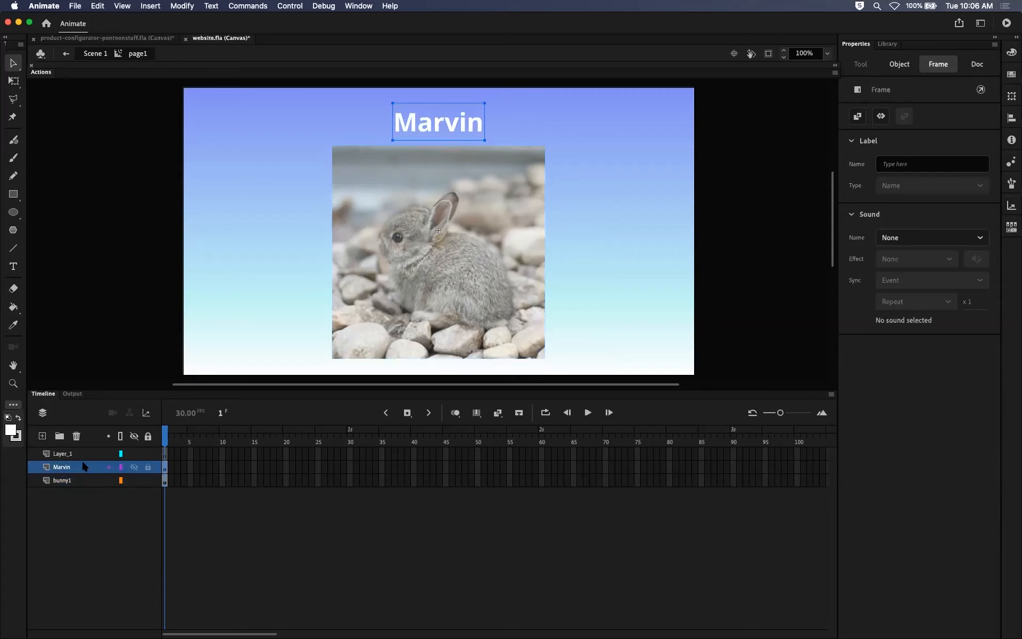
# Delete the empty Layer_1 from the page1 movie clip and check the contents of the Marvin and bunny1 layers.
pyautogui.click(86, 454)
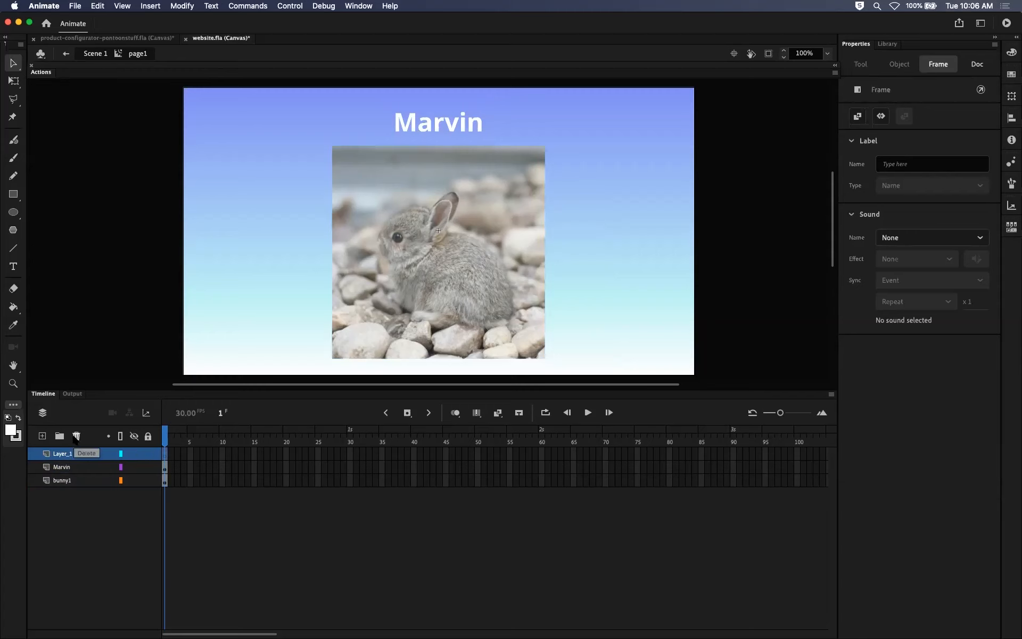
pyautogui.click(76, 436)
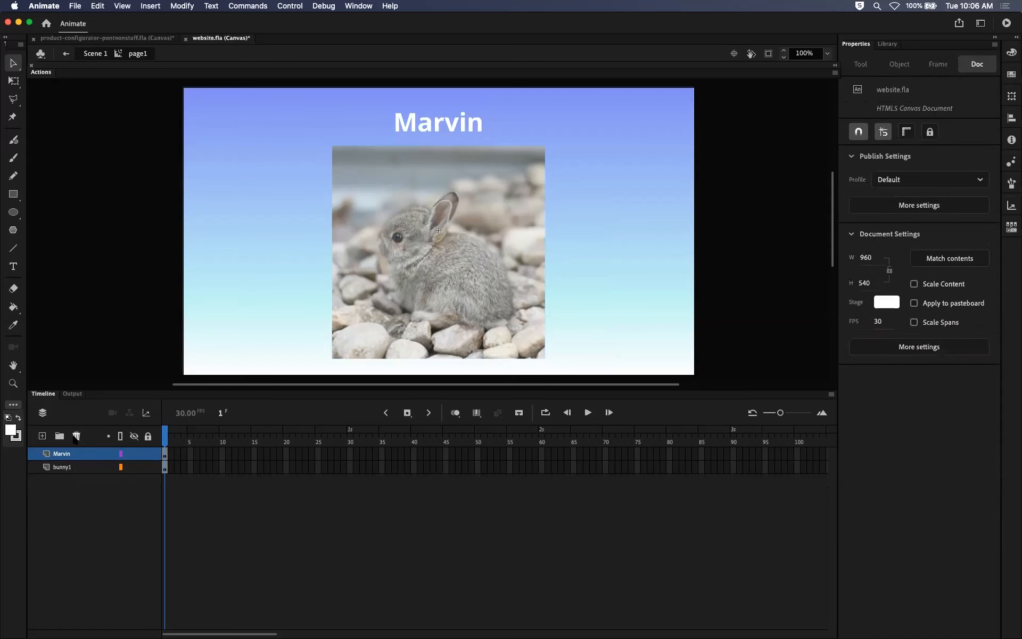
pyautogui.click(73, 466)
pyautogui.click(77, 455)
pyautogui.click(77, 467)
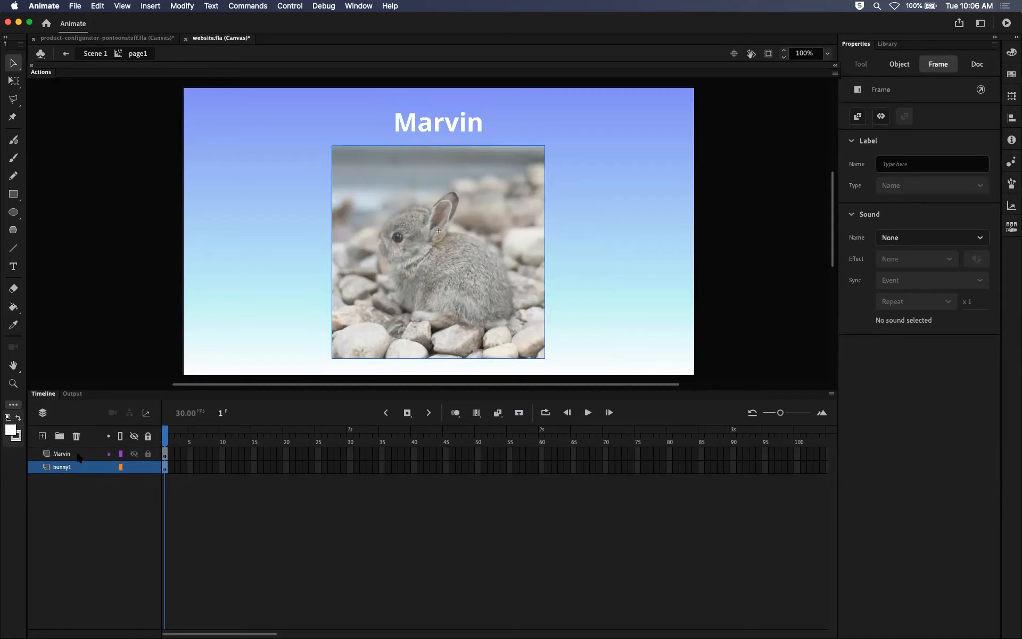
pyautogui.click(78, 455)
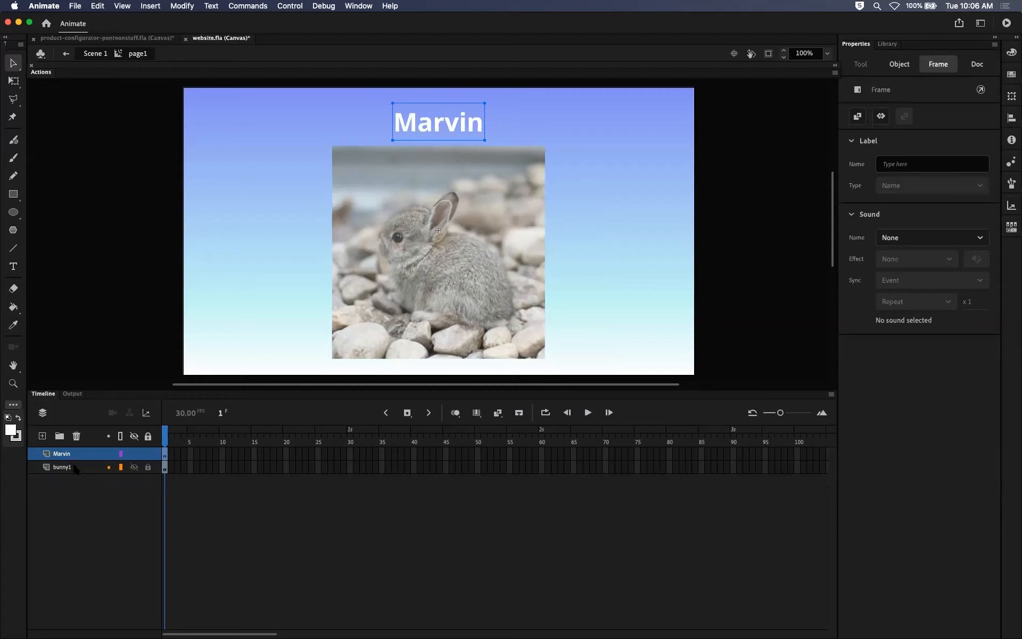
pyautogui.click(76, 468)
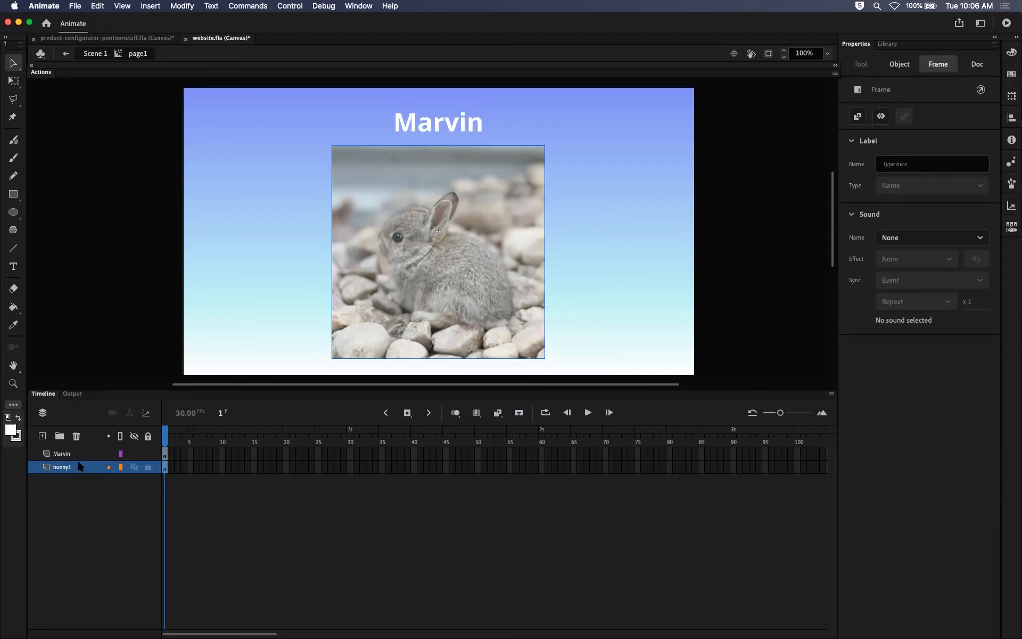
pyautogui.click(84, 455)
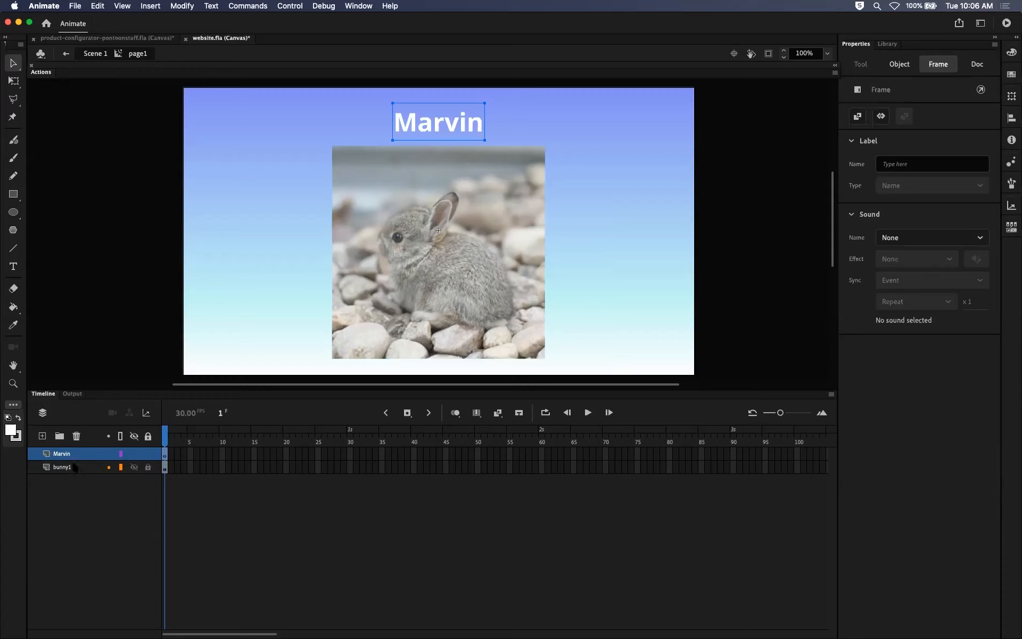
# Rename the bunny1 layer as image and the Marvin layer as name in the page1 movie clip.
pyautogui.click(84, 467)
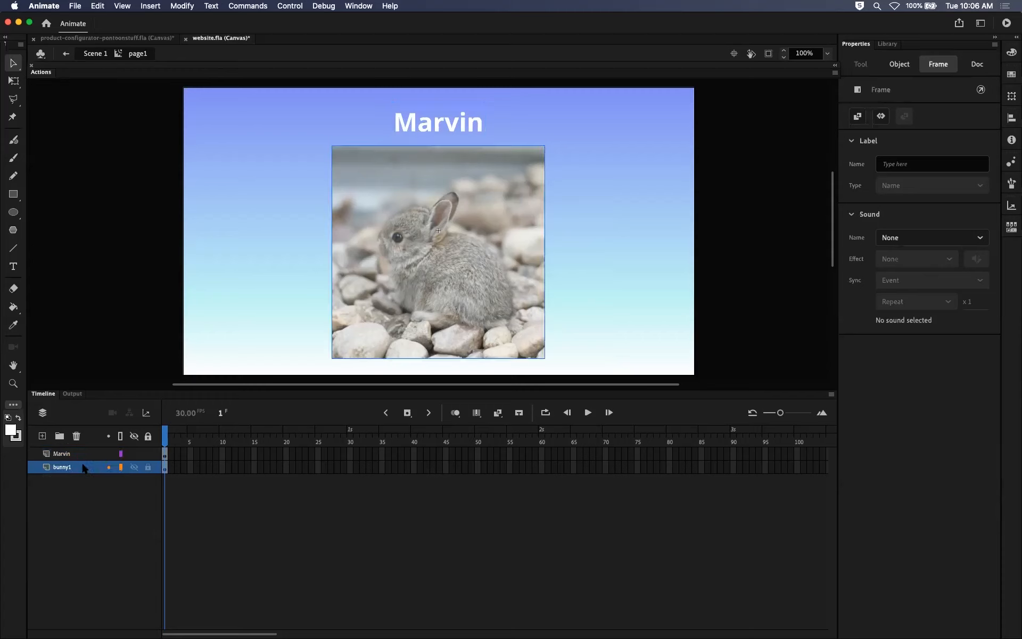
pyautogui.doubleClick(78, 467)
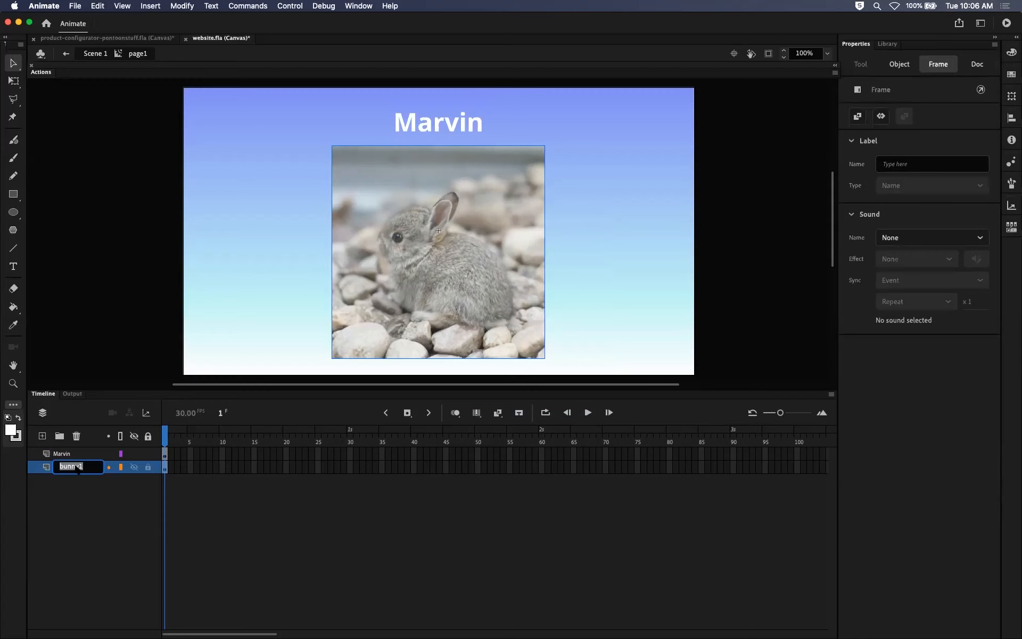
pyautogui.write('image')
pyautogui.press('Return')
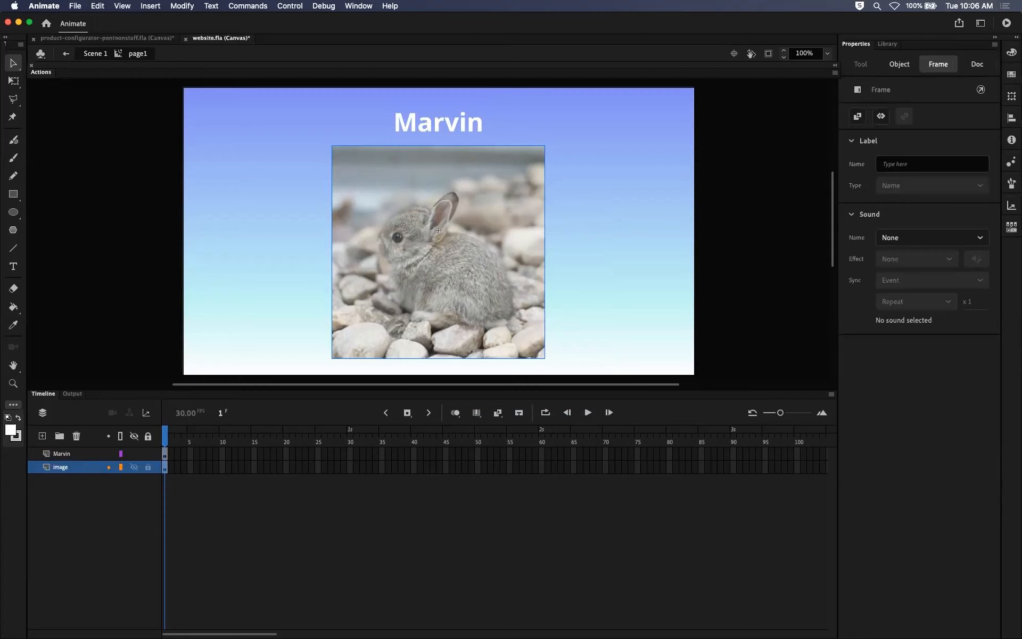
pyautogui.doubleClick(64, 453)
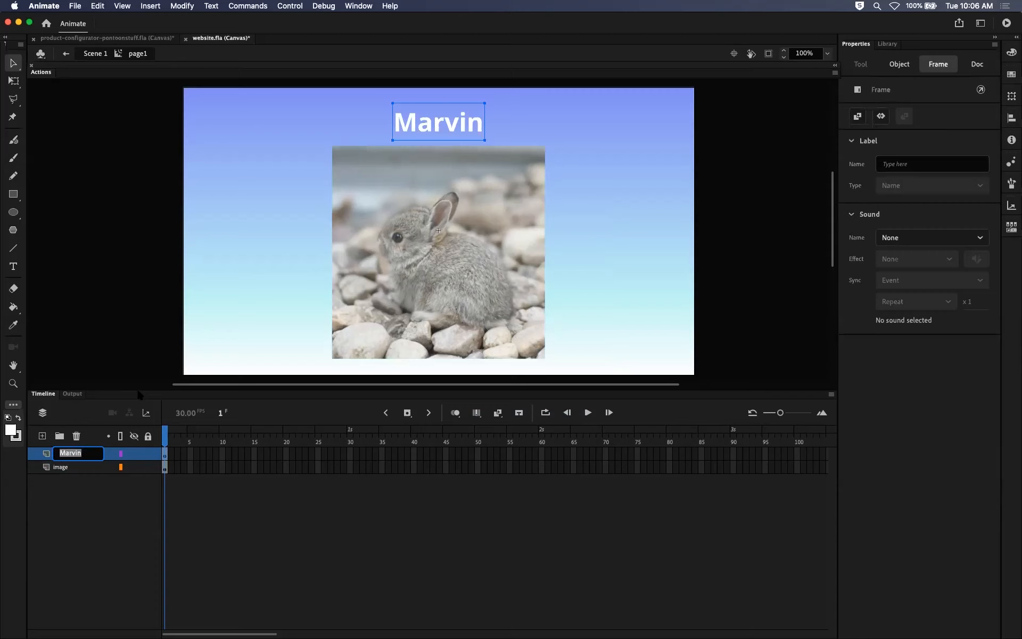
pyautogui.write('name')
pyautogui.press('Return')
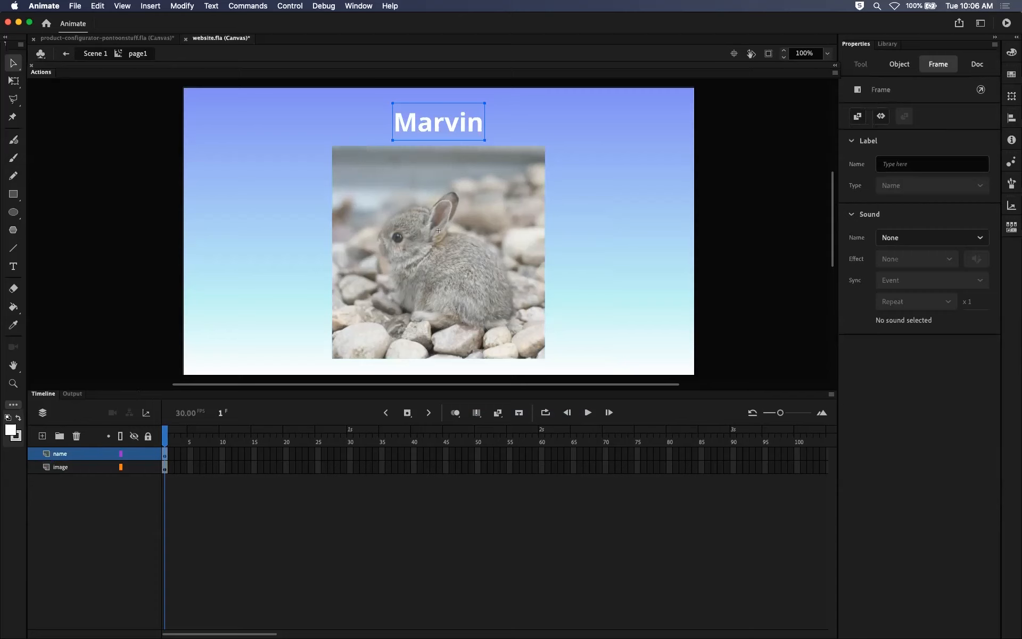
# Check which objects the name and image layers hold, selecting each layer and the text and bitmap on the stage.
pyautogui.click(88, 476)
pyautogui.click(86, 467)
pyautogui.click(83, 455)
pyautogui.click(79, 468)
pyautogui.click(78, 457)
pyautogui.click(74, 470)
pyautogui.click(75, 456)
pyautogui.click(74, 466)
pyautogui.click(75, 456)
pyautogui.click(75, 466)
pyautogui.click(75, 455)
pyautogui.click(75, 467)
pyautogui.click(74, 455)
pyautogui.click(415, 319)
pyautogui.click(446, 125)
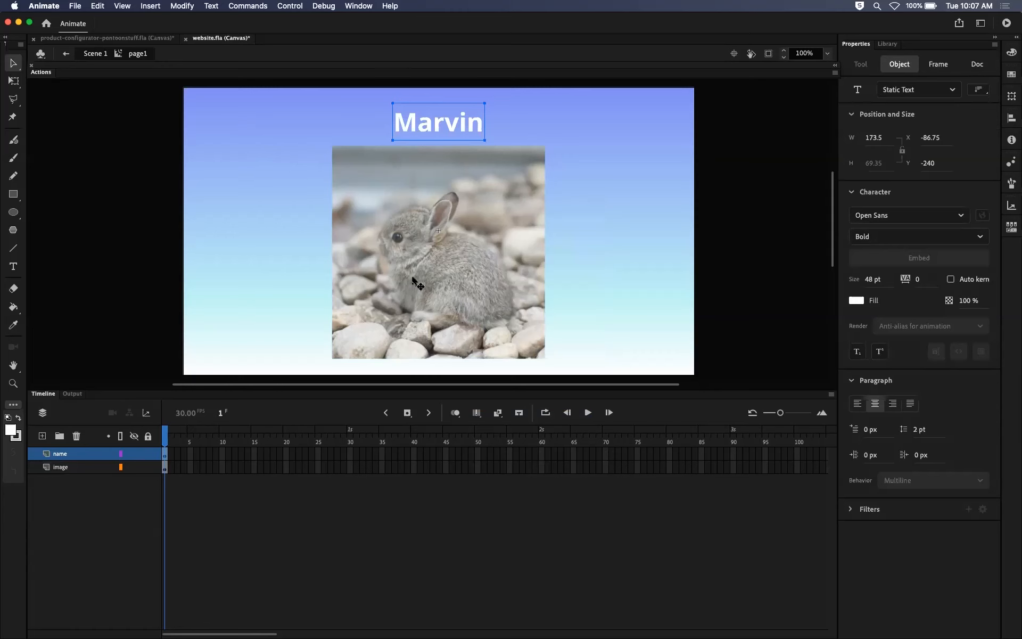
pyautogui.click(414, 278)
pyautogui.click(470, 124)
# Return to Scene 1 and check which movie clip occupies the page2, page3 and page4 sections of the pages layer.
pyautogui.click(95, 53)
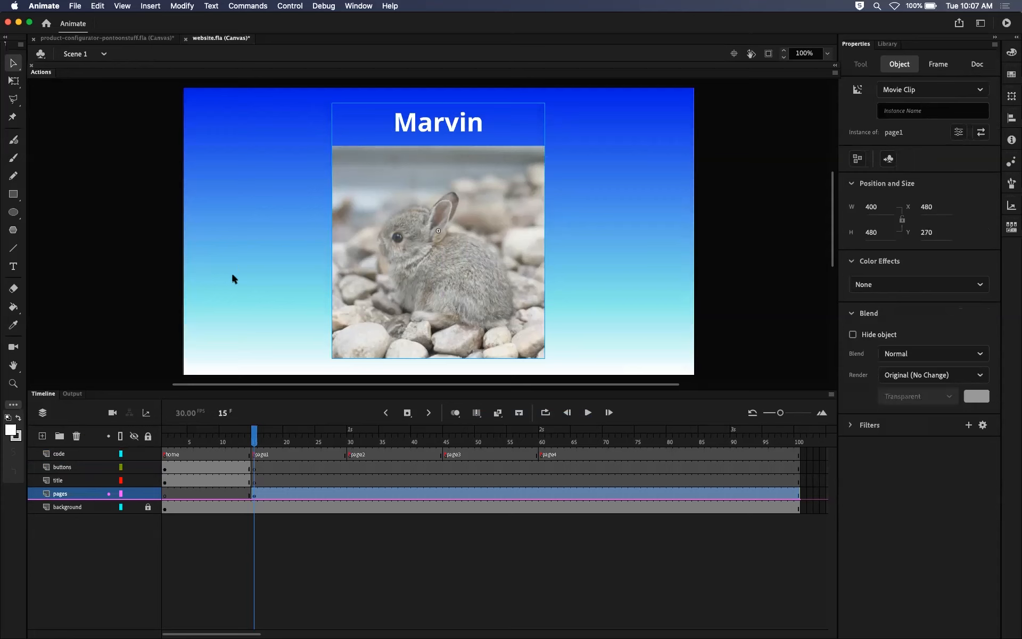
pyautogui.moveTo(252, 437); pyautogui.dragTo(350, 428)
pyautogui.click(462, 257)
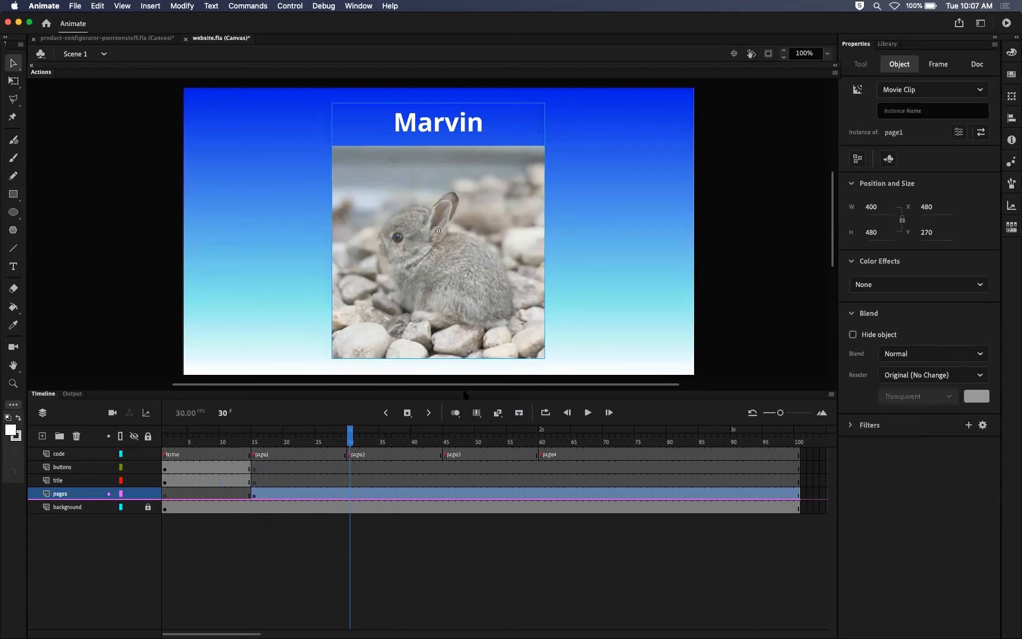
pyautogui.click(450, 442)
pyautogui.click(548, 441)
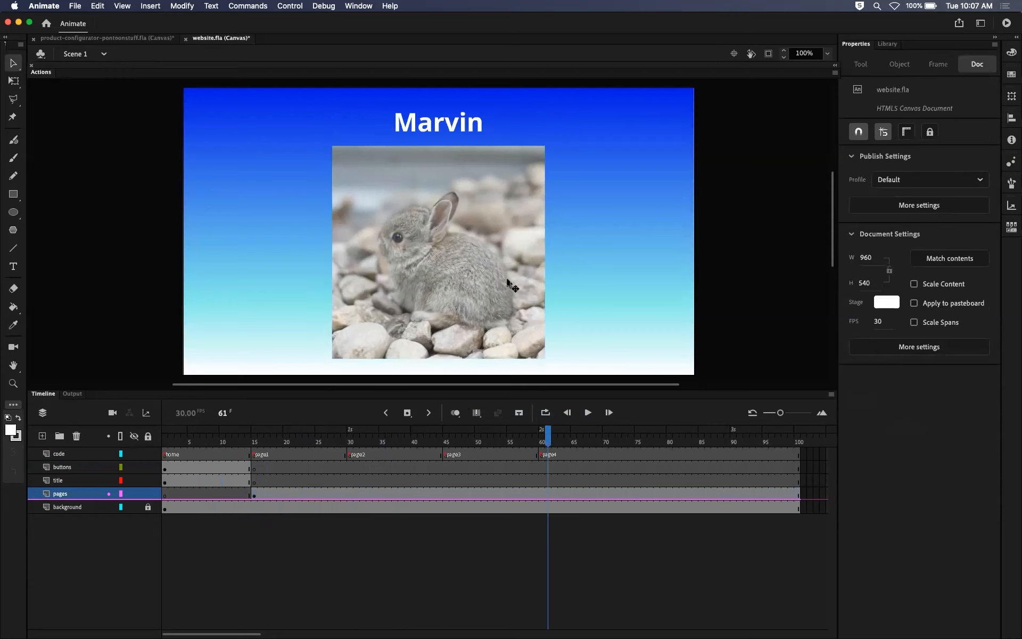
pyautogui.click(511, 286)
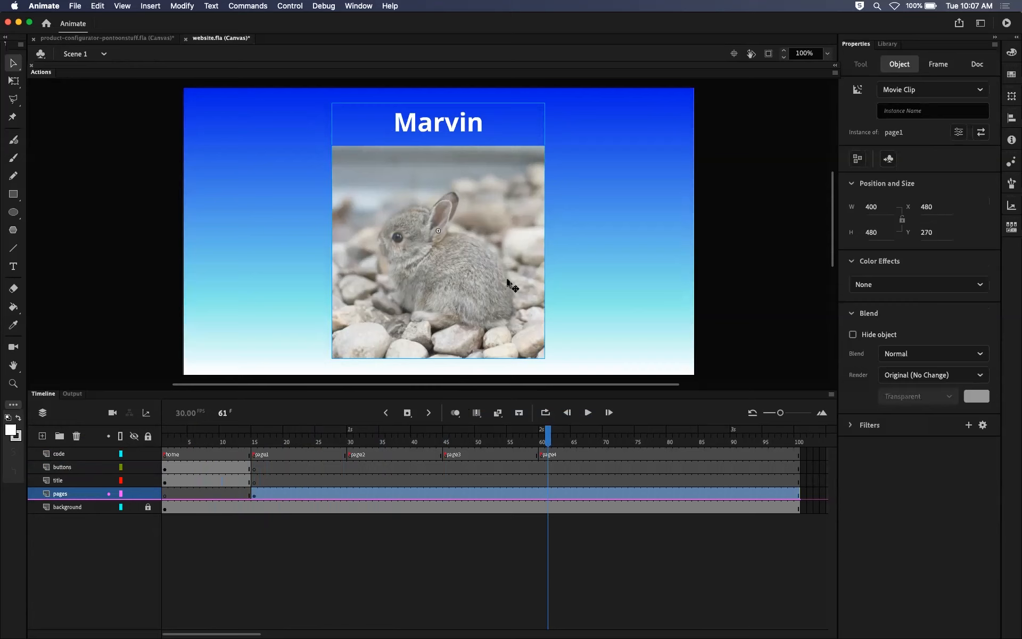
# Insert keyframes on the pages layer at frames 30, 45 and 60, matching the page2, page3 and page4 labels.
pyautogui.click(349, 494)
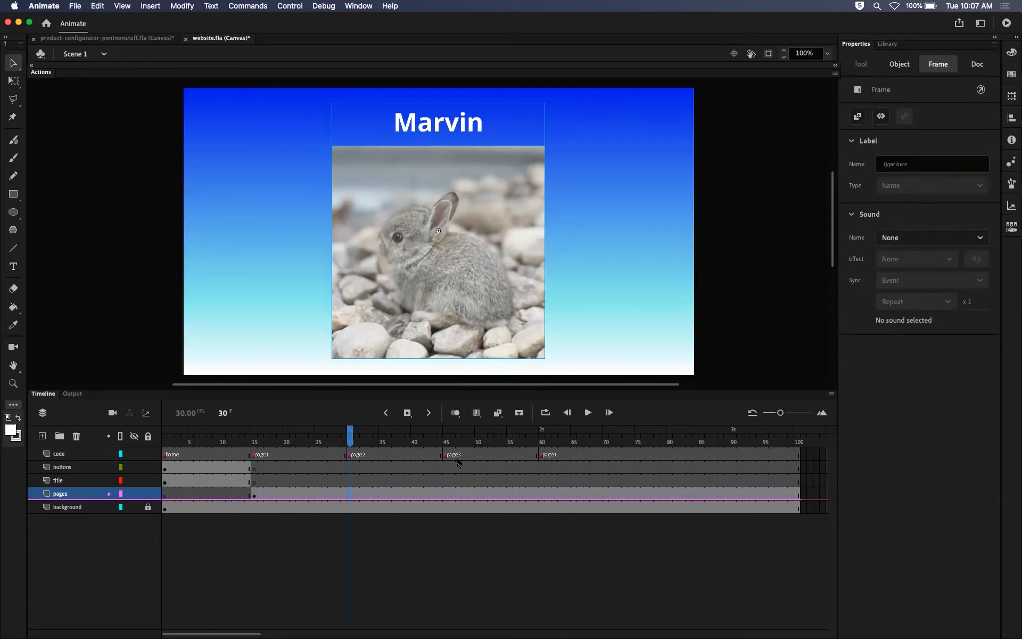
pyautogui.click(254, 495)
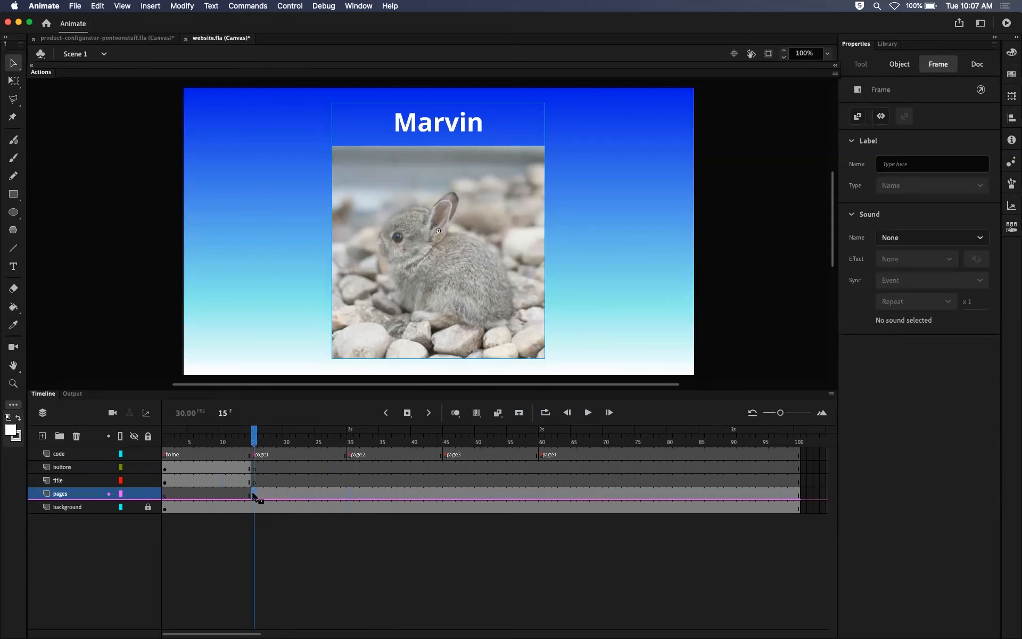
pyautogui.click(350, 494)
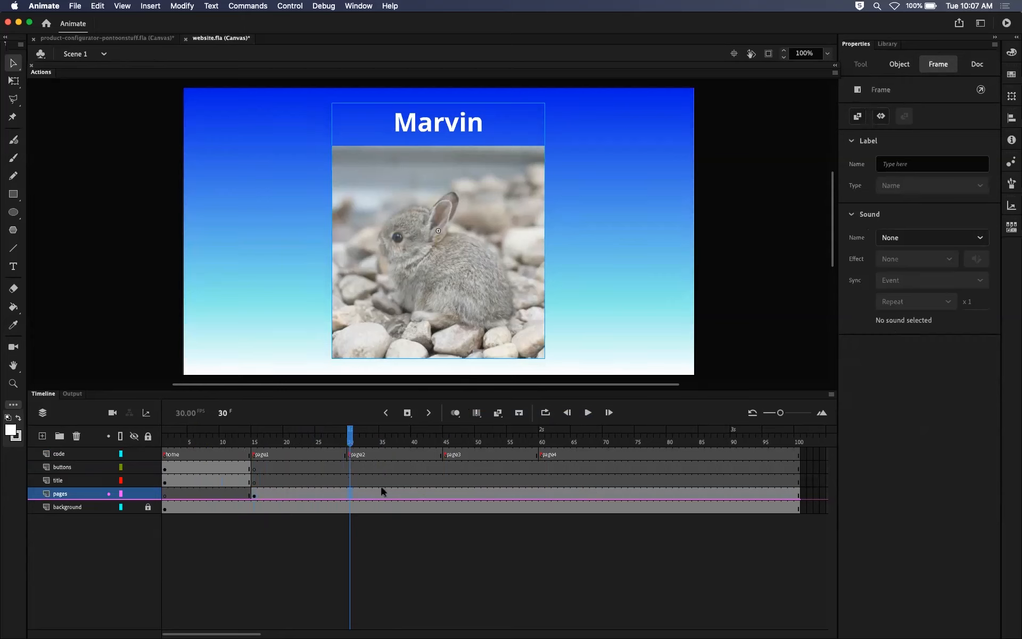
pyautogui.press('F6')
pyautogui.click(445, 494)
pyautogui.press('F6')
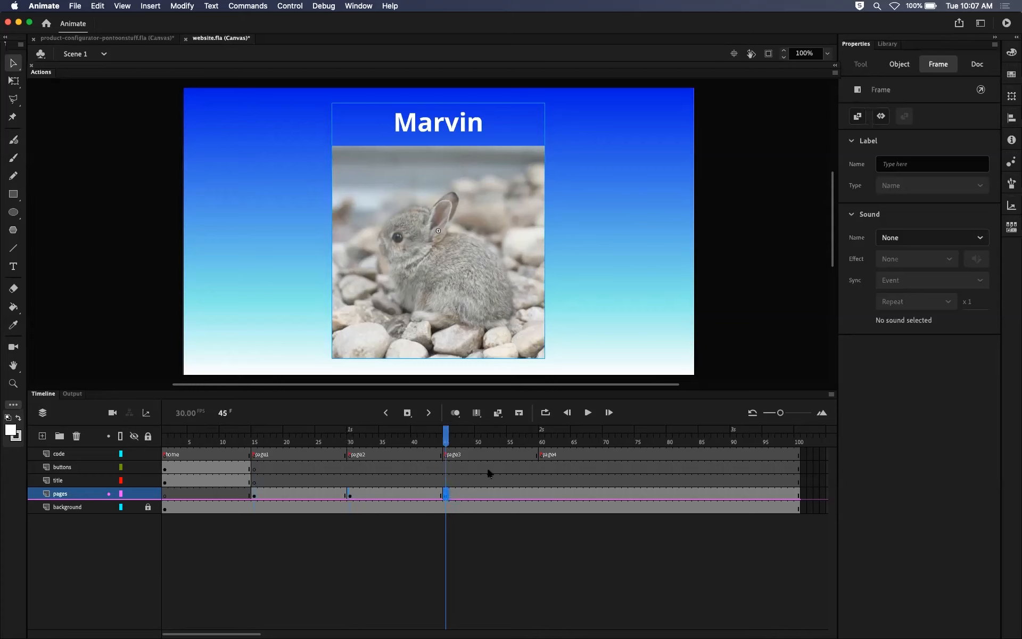
pyautogui.click(541, 493)
pyautogui.press('F6')
# Examine the pages layer's keyframes at frames 30, 45 and 60 and the movie clip instance placed on page2.
pyautogui.moveTo(539, 446); pyautogui.dragTo(280, 453)
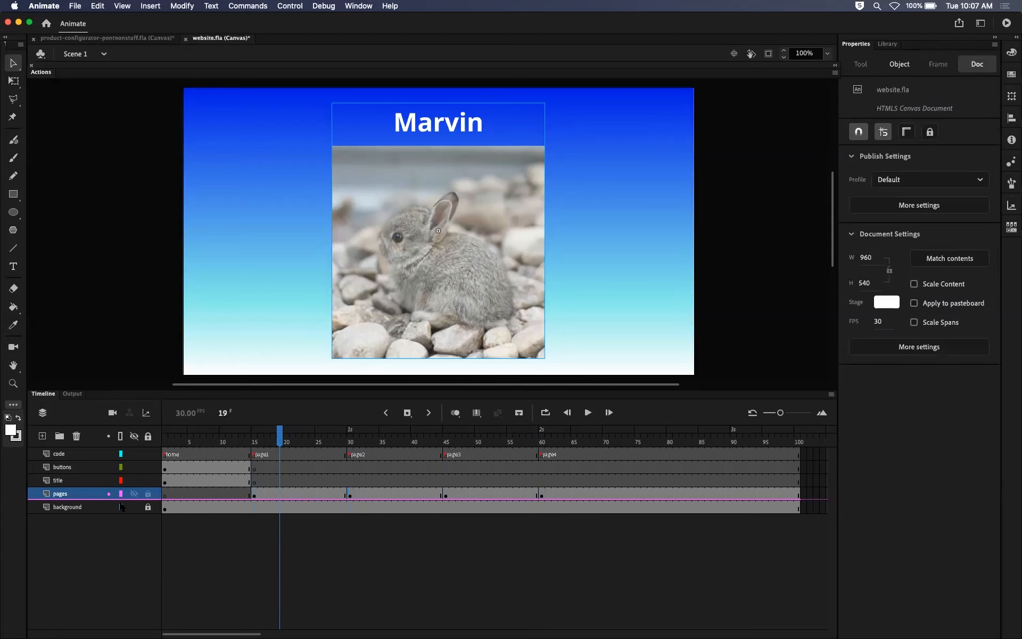
pyautogui.click(108, 494)
pyautogui.moveTo(319, 442); pyautogui.dragTo(349, 440)
pyautogui.click(455, 245)
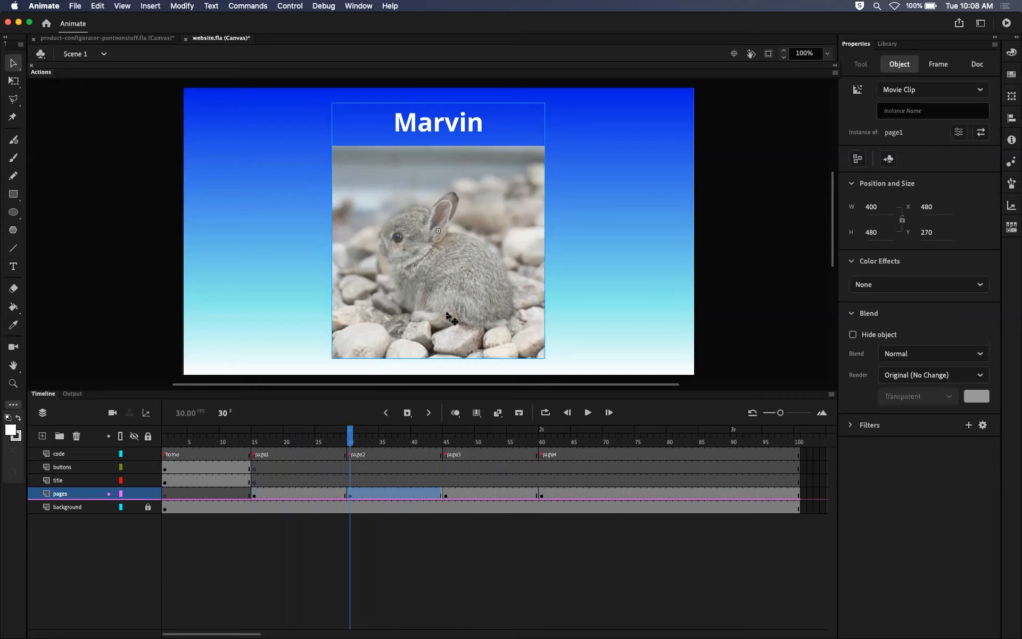
pyautogui.click(588, 269)
pyautogui.click(351, 495)
pyautogui.click(447, 494)
pyautogui.click(543, 494)
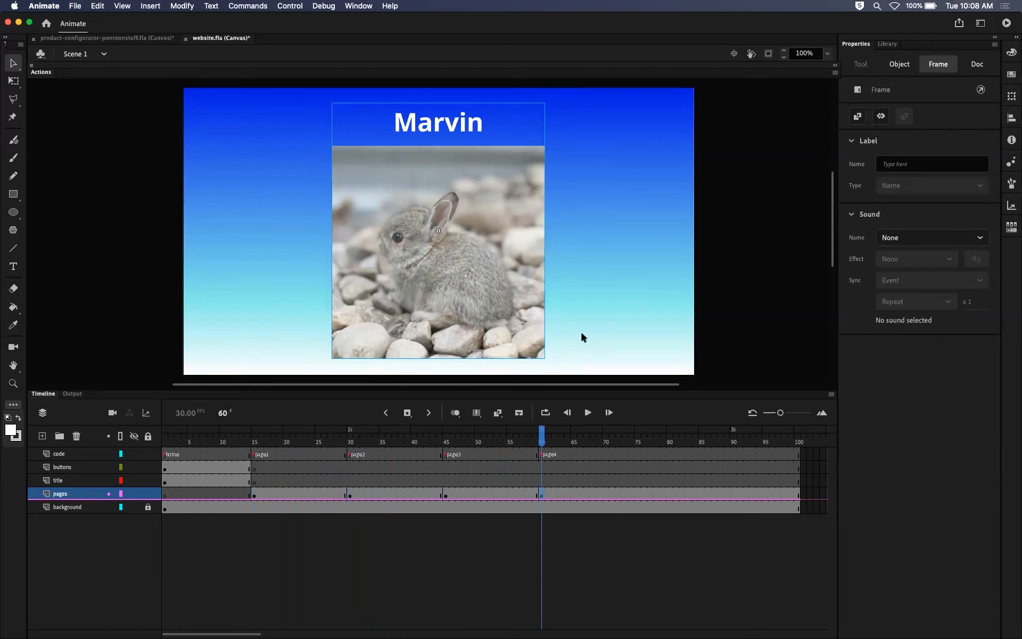
pyautogui.click(350, 436)
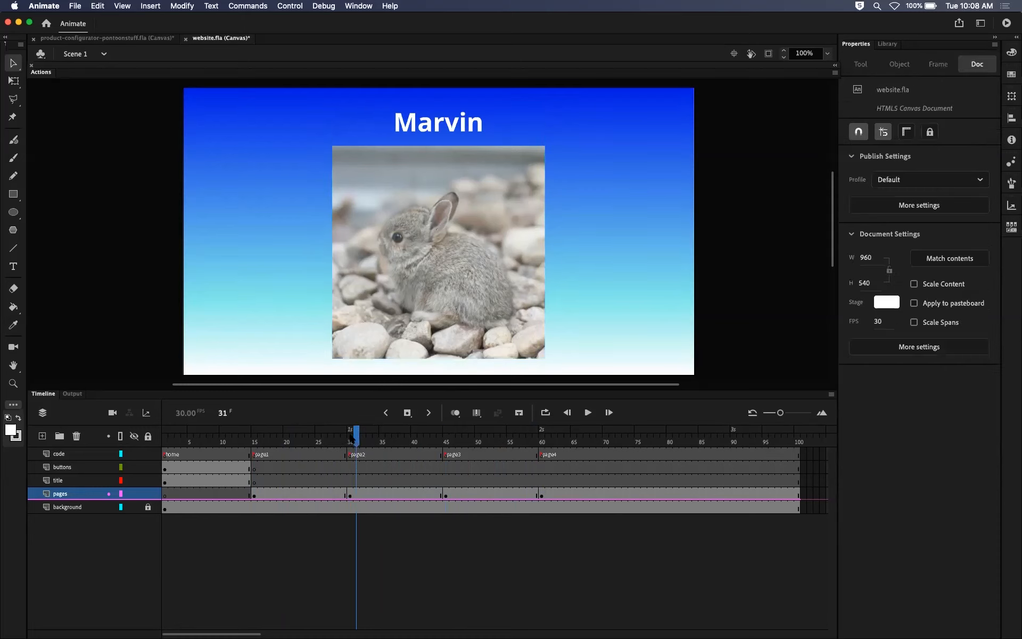
# Look at the page1 symbol in the library and select its instance on the stage at frame 30.
pyautogui.click(897, 45)
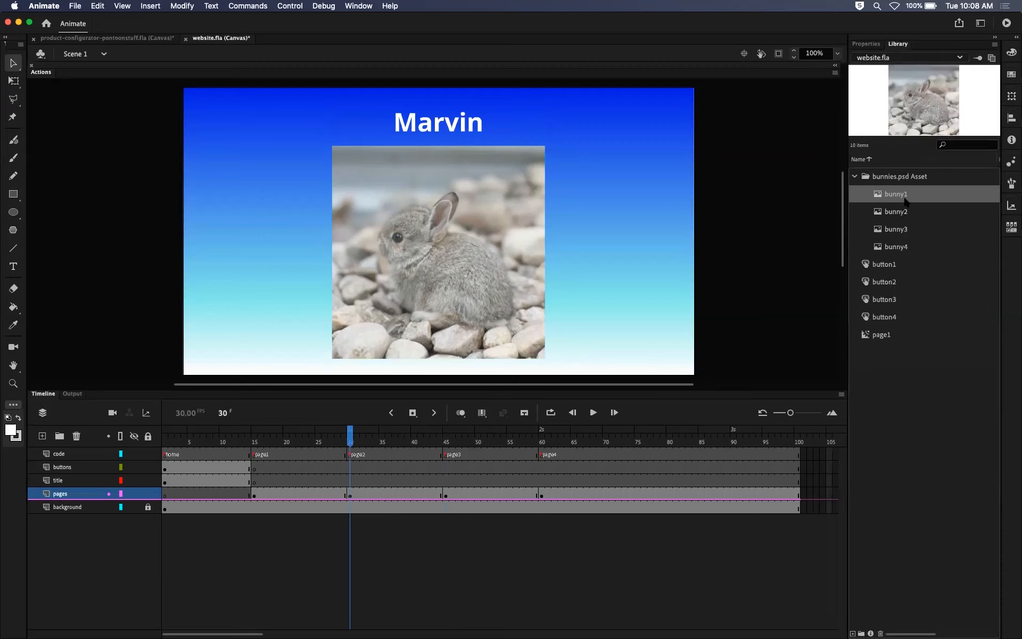
pyautogui.click(878, 334)
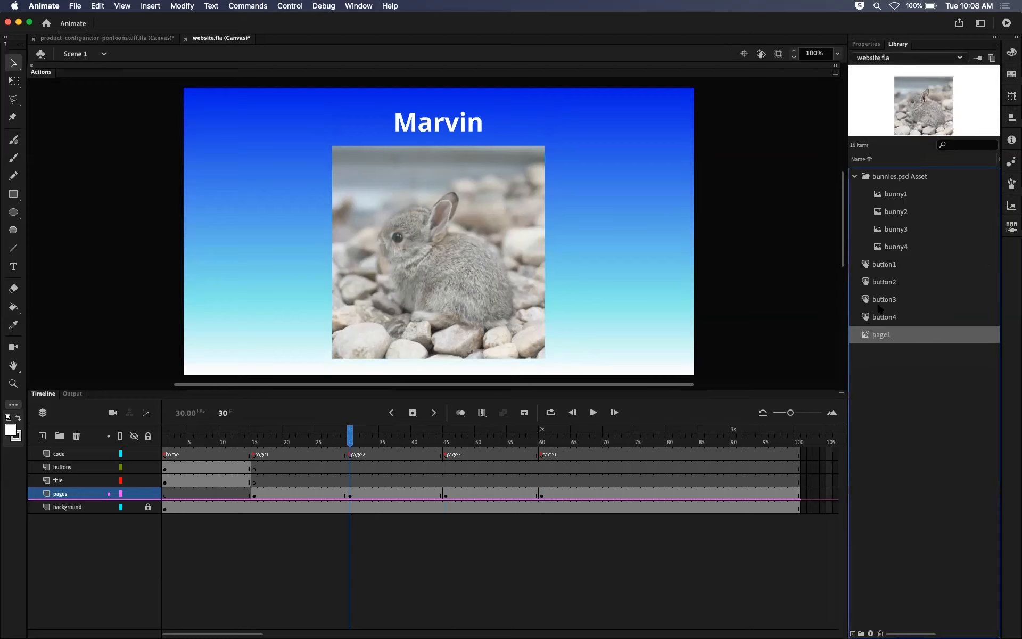
pyautogui.click(468, 266)
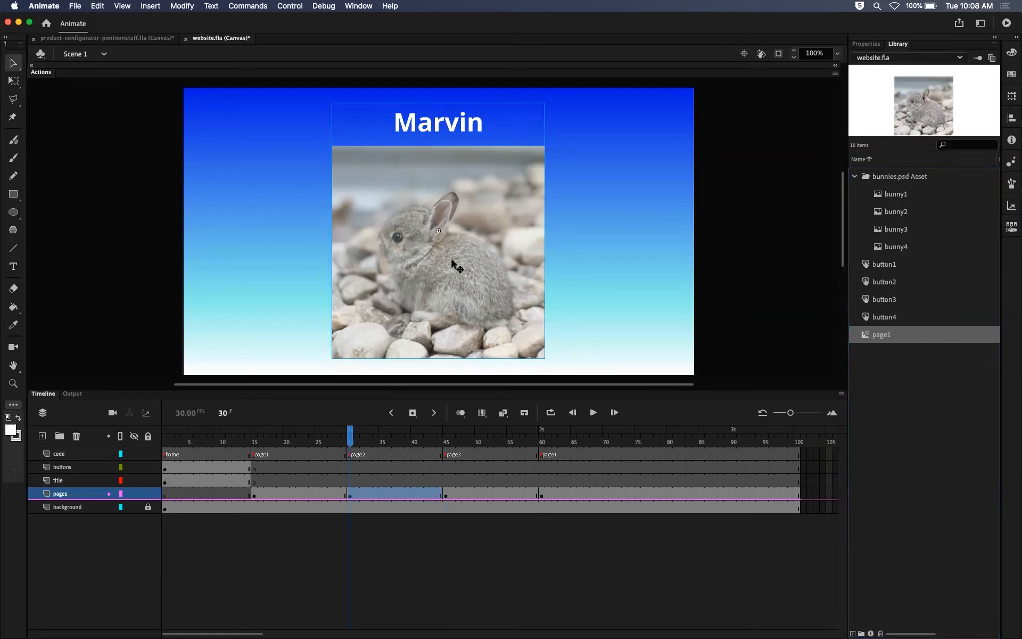
# Try changing the bunny's name to Frodo inside the clip opened from frame 30, and check the page1 frames in Scene 1.
pyautogui.doubleClick(447, 274)
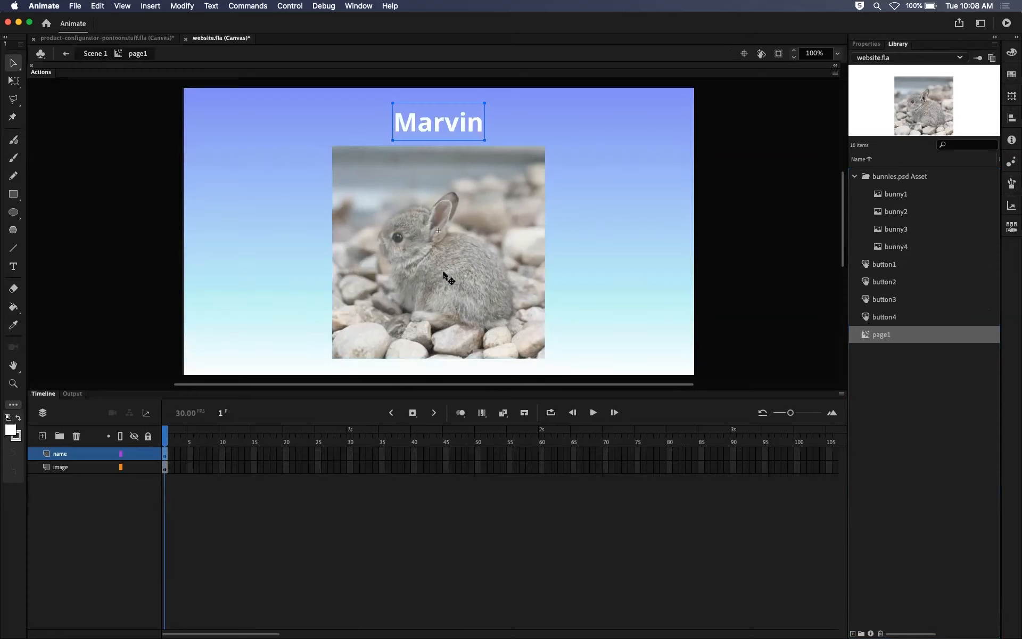
pyautogui.doubleClick(461, 124)
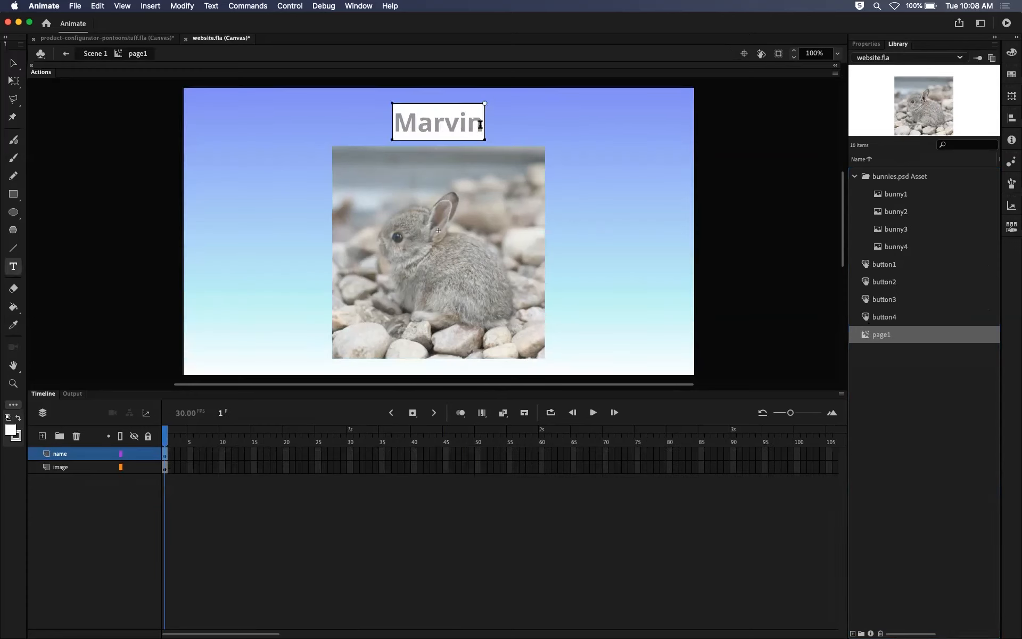
pyautogui.doubleClick(434, 124)
pyautogui.write('Frodo')
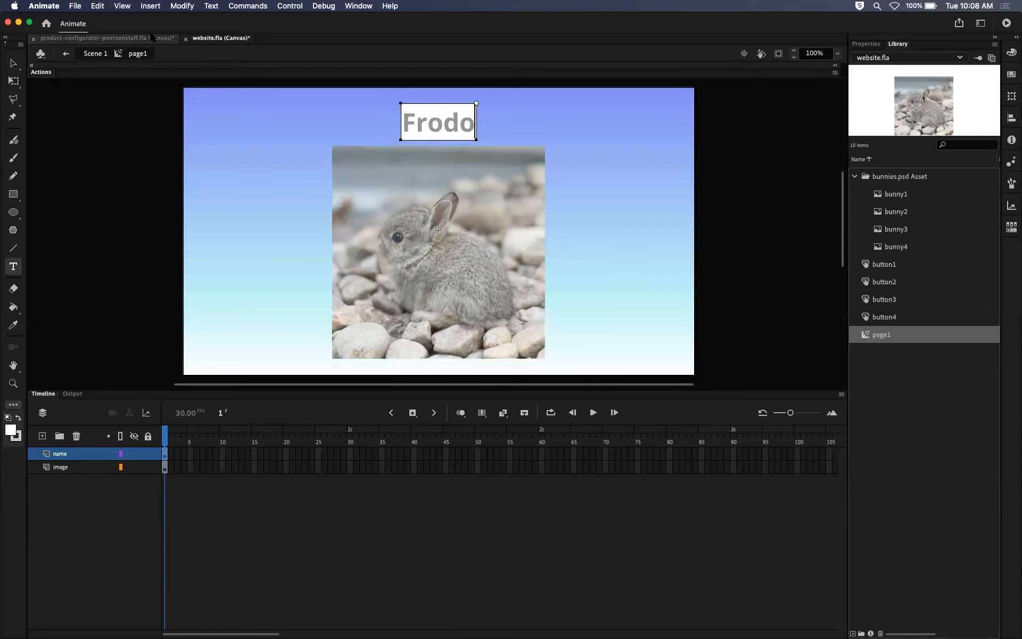
pyautogui.click(96, 54)
pyautogui.moveTo(349, 433); pyautogui.dragTo(324, 434)
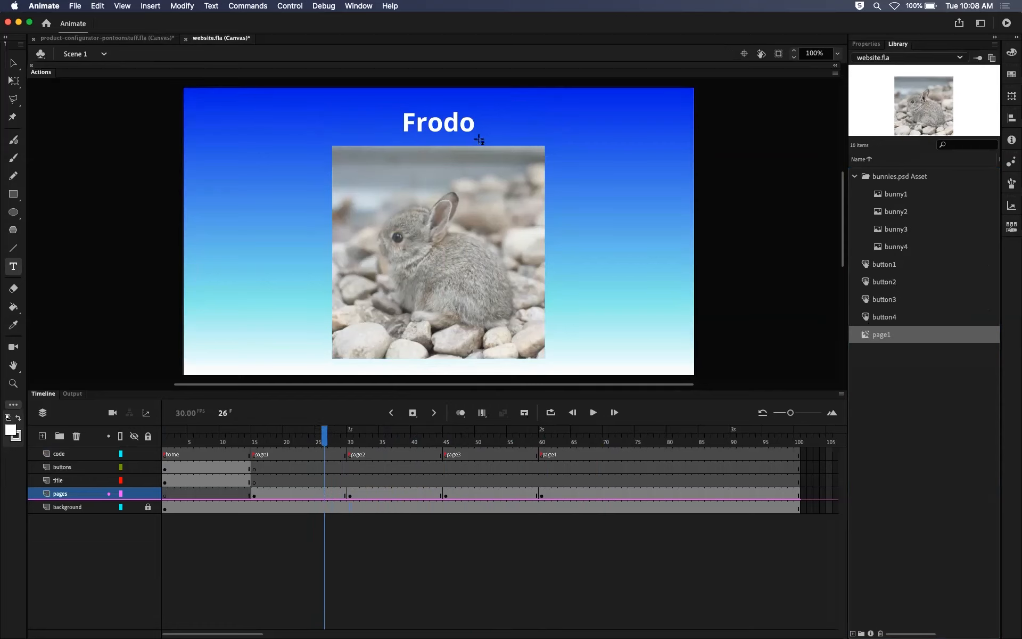
# Undo the Frodo text change, return to Scene 1 and switch to the Selection tool.
pyautogui.doubleClick(452, 195)
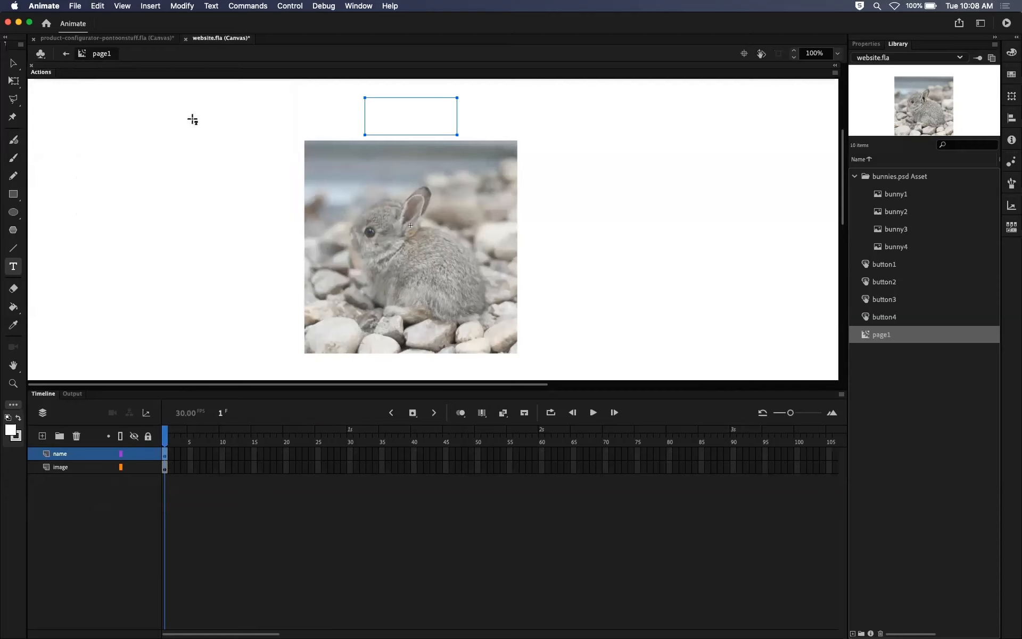
pyautogui.click(66, 53)
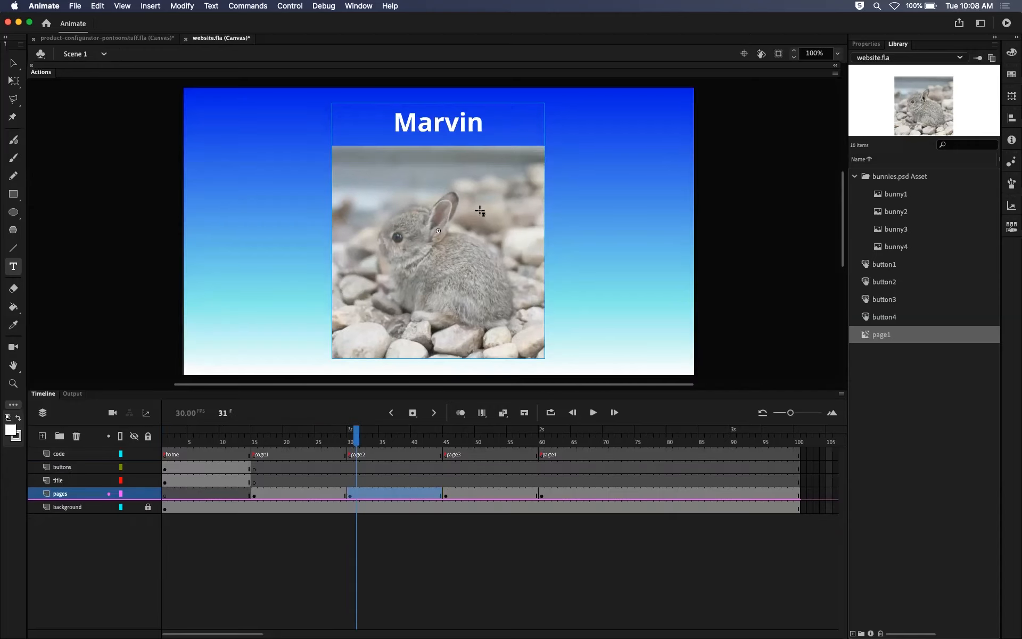
pyautogui.press('v')
# Inspect the movie clip instance at frame 30 and compare the page1 and page2 sections of the timeline.
pyautogui.moveTo(355, 432); pyautogui.dragTo(344, 404)
pyautogui.click(418, 317)
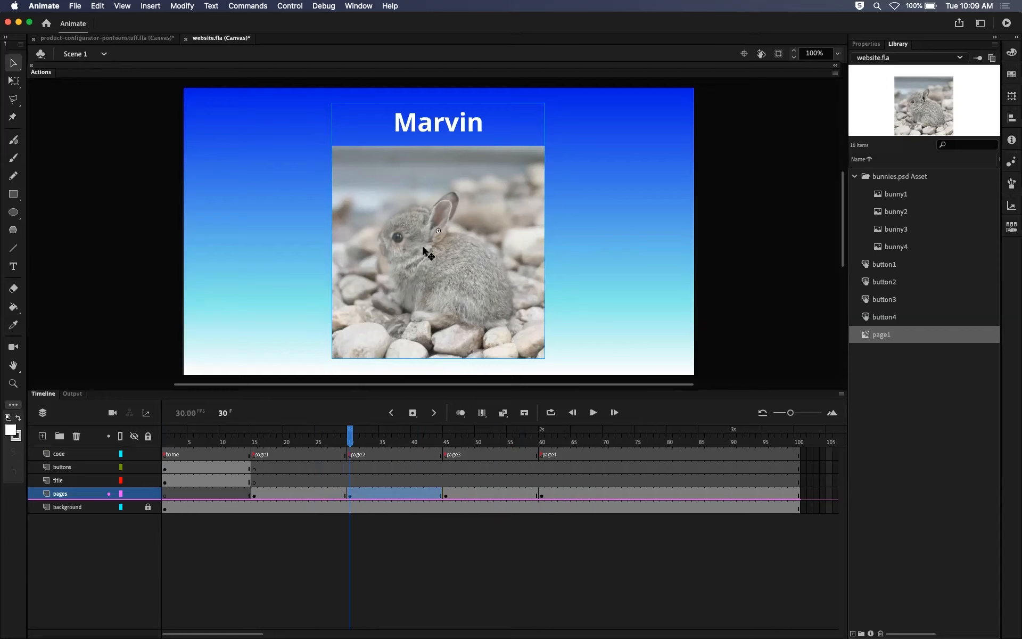
pyautogui.moveTo(319, 441); pyautogui.dragTo(402, 439)
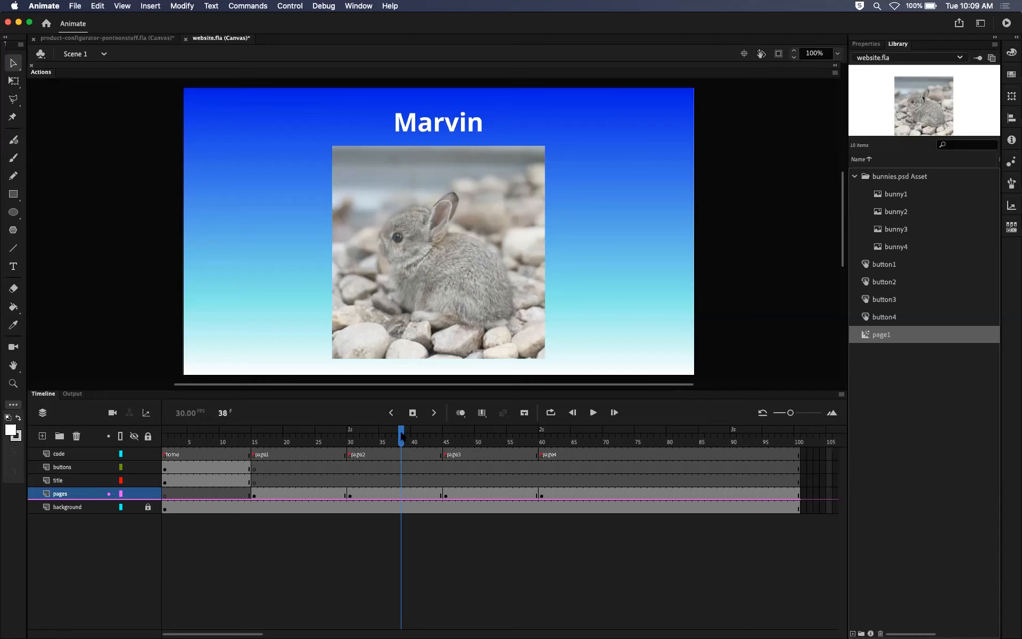
# Duplicate the bunny movie clip at frame 30 as a new symbol named page2.
pyautogui.moveTo(398, 437); pyautogui.dragTo(351, 438)
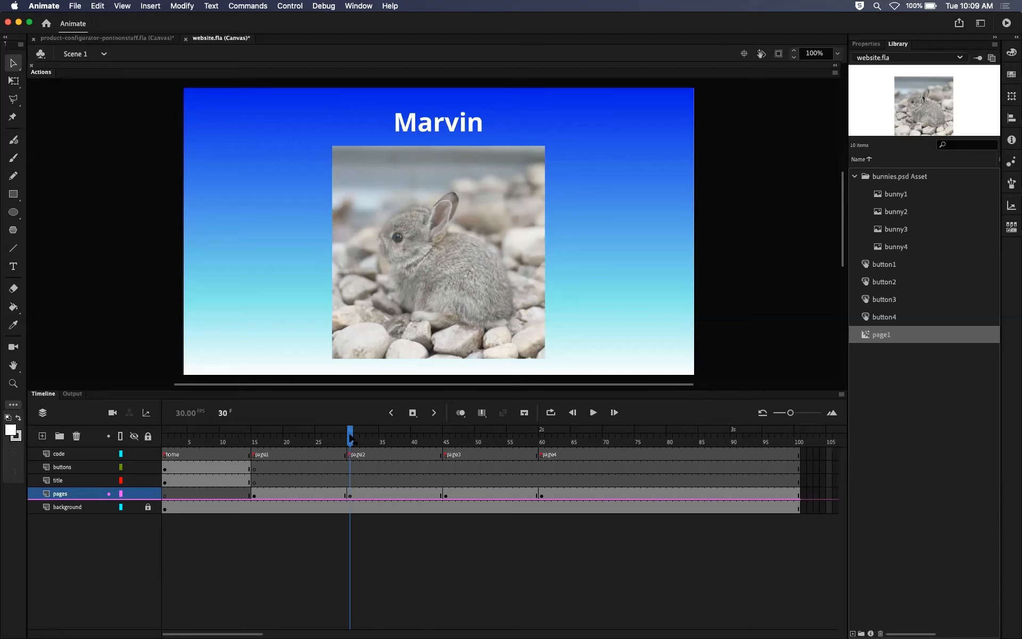
pyautogui.click(457, 260)
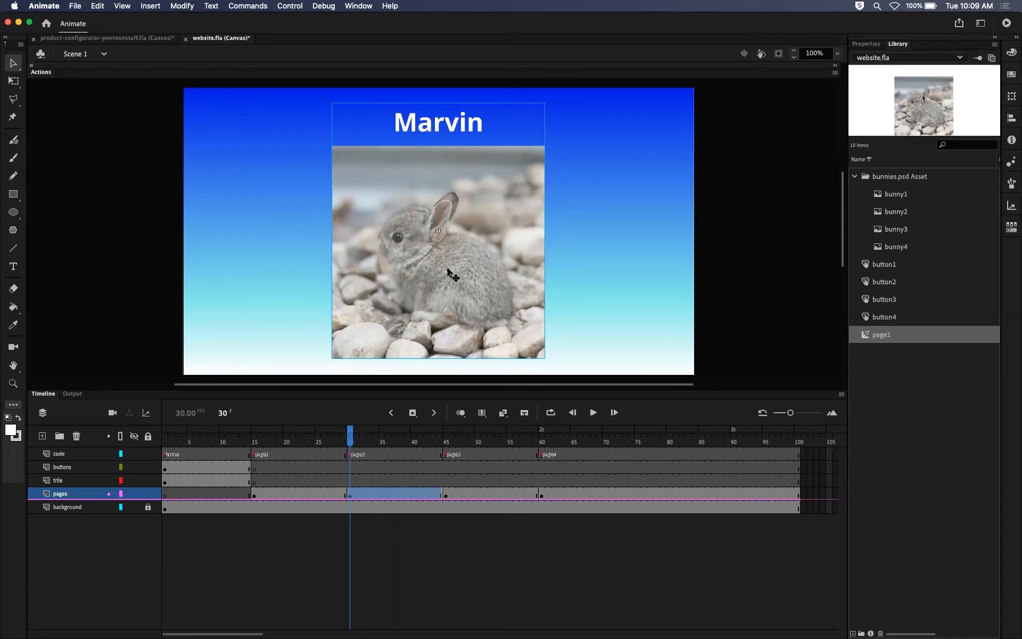
pyautogui.rightClick(447, 271)
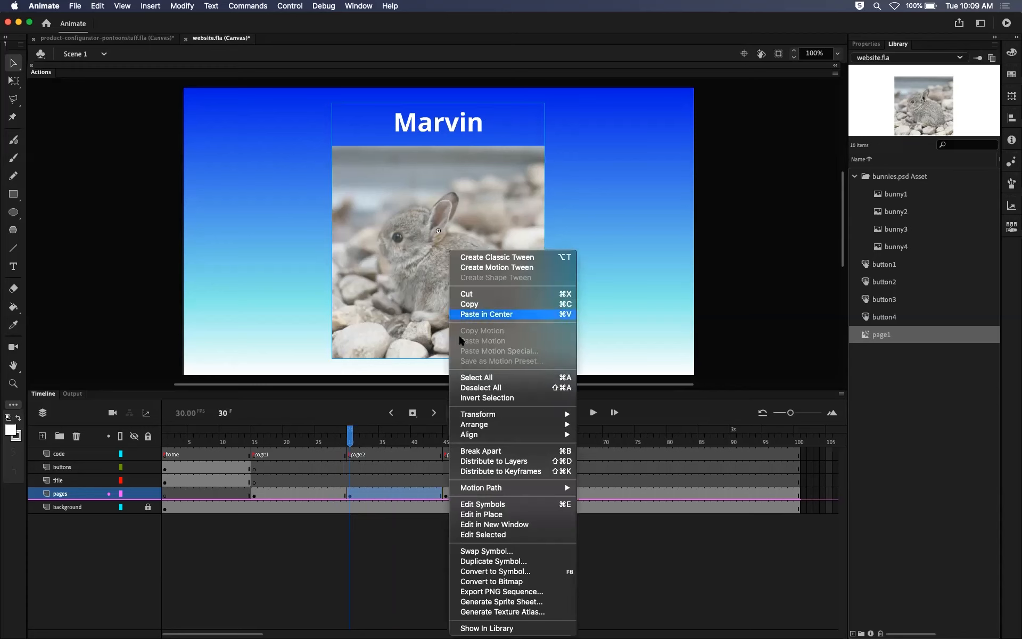
pyautogui.click(488, 560)
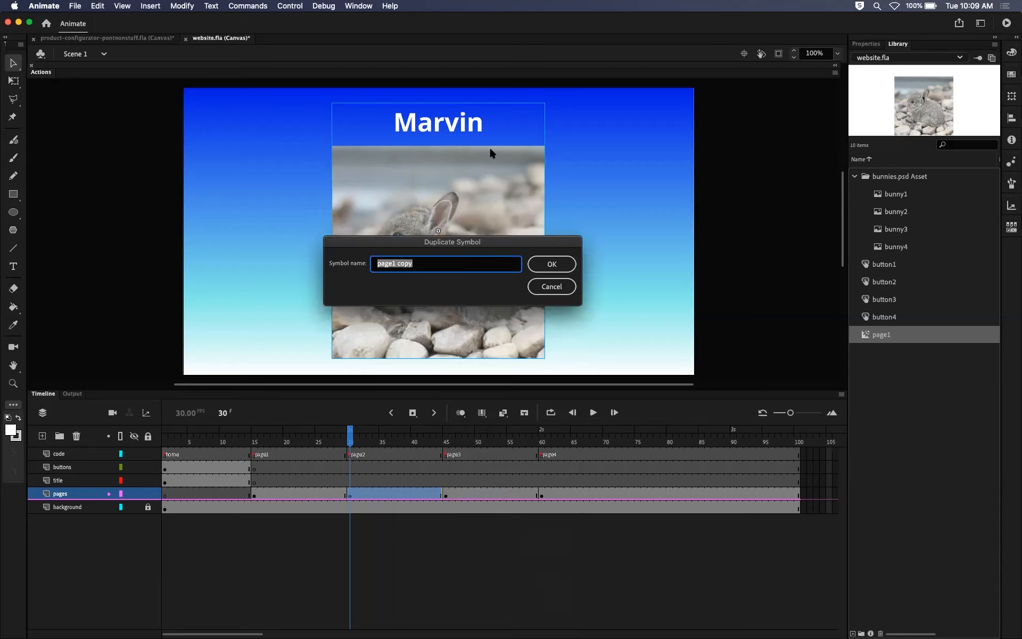
pyautogui.click(430, 263)
pyautogui.press('BackSpace')
pyautogui.press('BackSpace')
pyautogui.press('BackSpace')
pyautogui.press('BackSpace')
pyautogui.press('BackSpace')
pyautogui.press('Return')
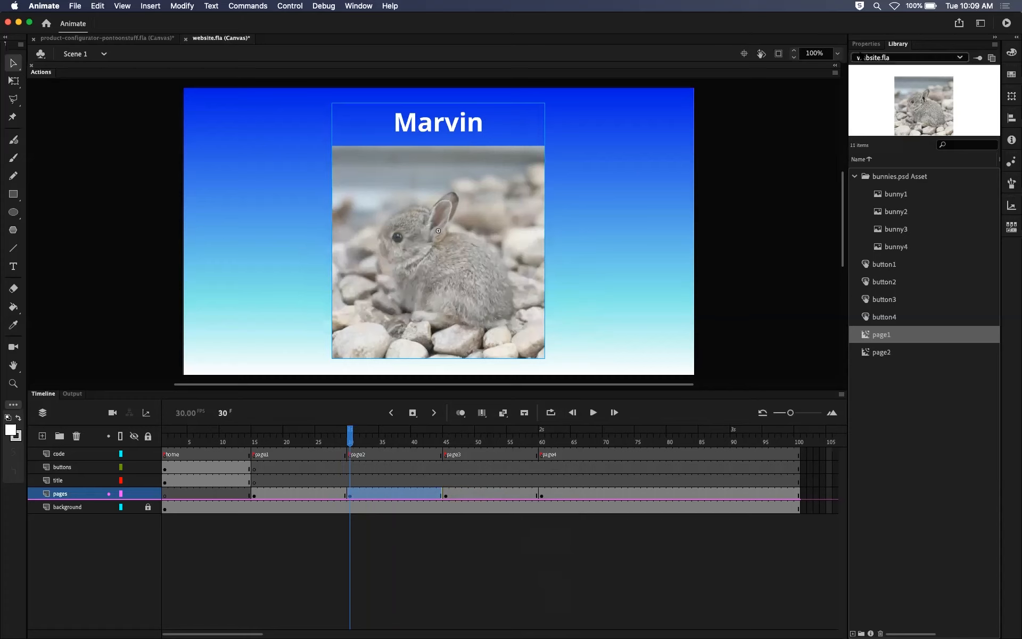
# Compare the page1 and page2 symbols in the library.
pyautogui.click(880, 349)
pyautogui.click(880, 335)
pyautogui.click(883, 353)
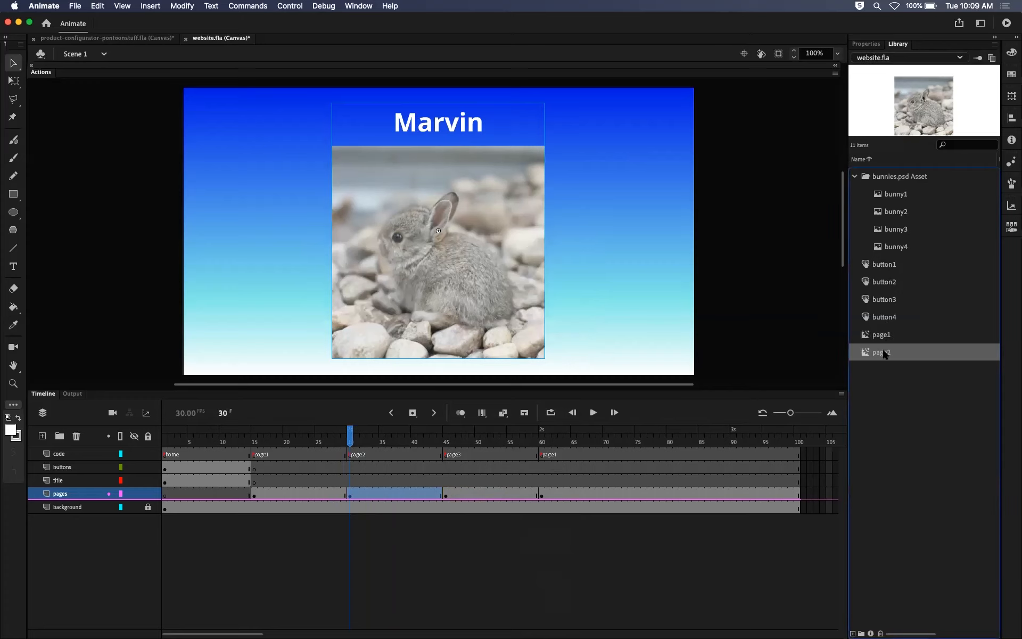
pyautogui.click(882, 338)
pyautogui.click(882, 350)
pyautogui.click(881, 339)
pyautogui.click(879, 350)
pyautogui.click(880, 338)
pyautogui.click(881, 351)
# Duplicate the movie clip instance at frame 45 as a new symbol named page3.
pyautogui.click(446, 441)
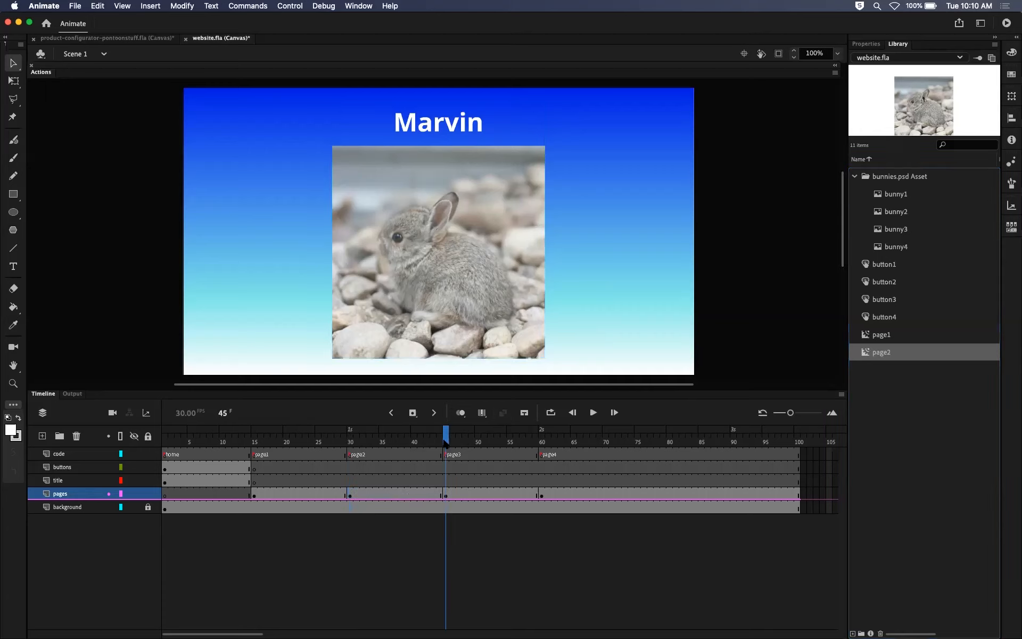
pyautogui.click(464, 302)
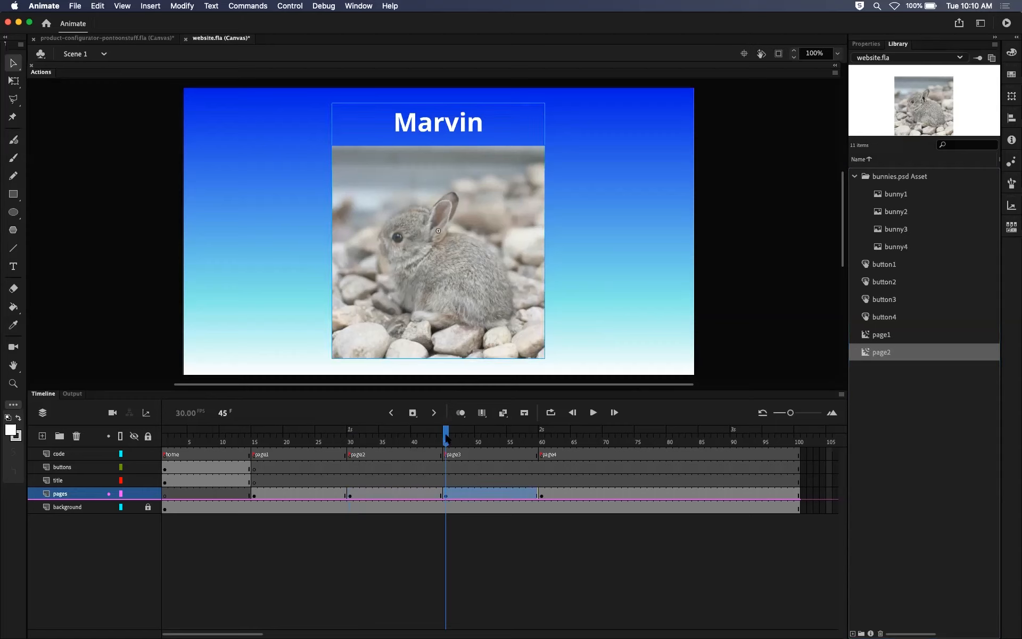
pyautogui.moveTo(446, 437)
pyautogui.mouseDown()
pyautogui.moveTo(389, 437)
pyautogui.moveTo(446, 438)
pyautogui.mouseUp()
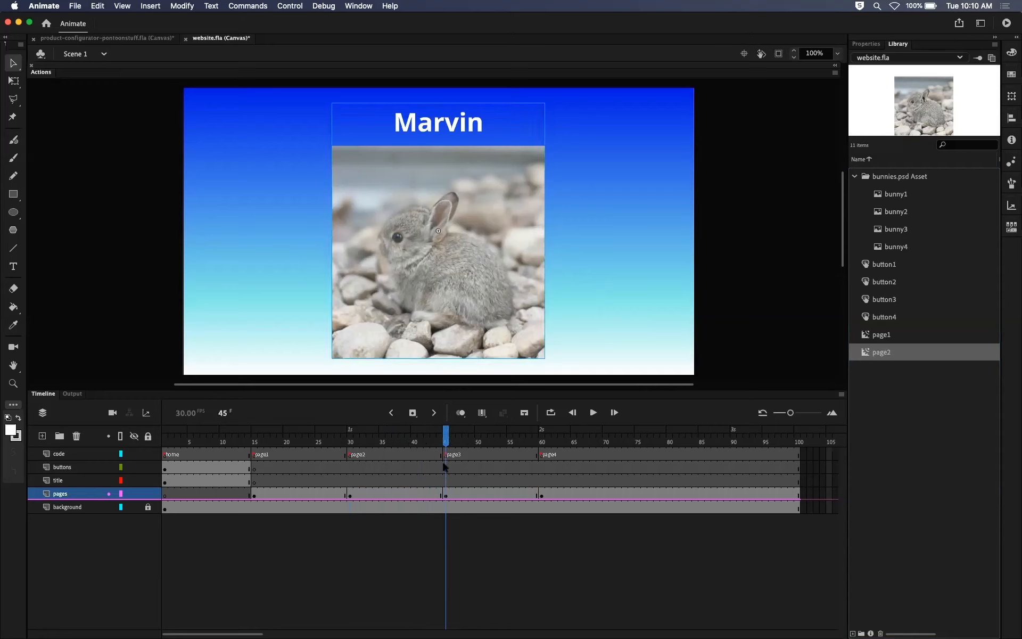
pyautogui.rightClick(472, 300)
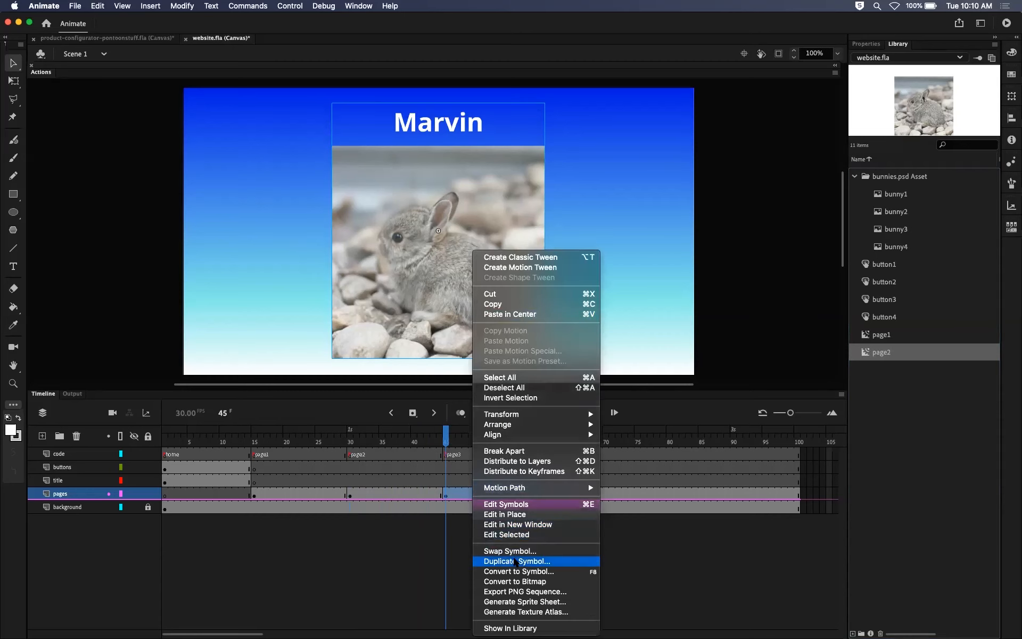
pyautogui.click(515, 562)
pyautogui.click(475, 264)
pyautogui.press('BackSpace')
pyautogui.press('BackSpace')
pyautogui.press('BackSpace')
pyautogui.press('BackSpace')
pyautogui.press('BackSpace')
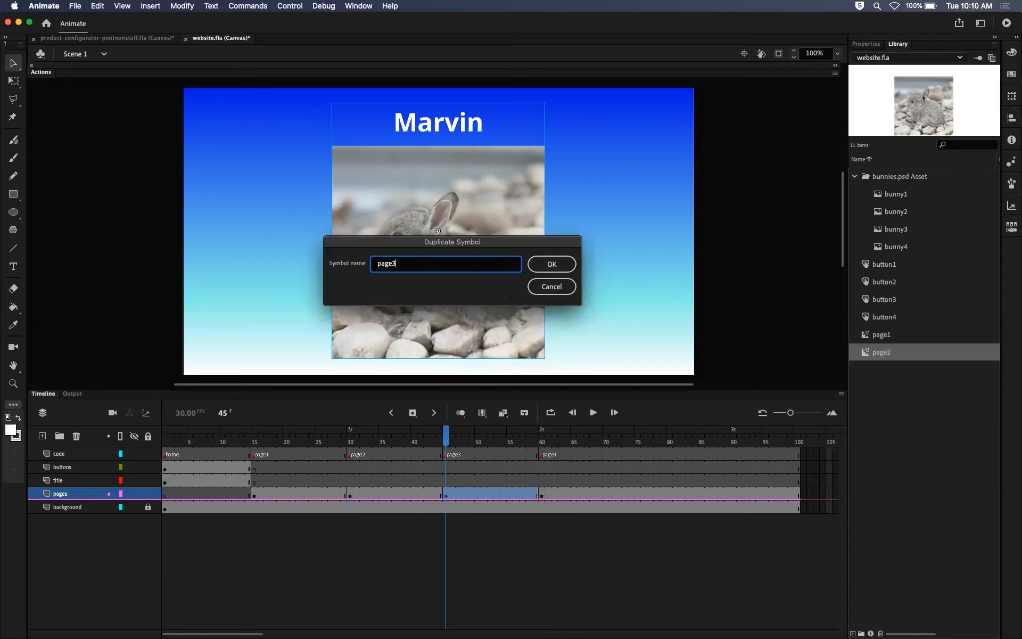
pyautogui.write('3')
pyautogui.press('Return')
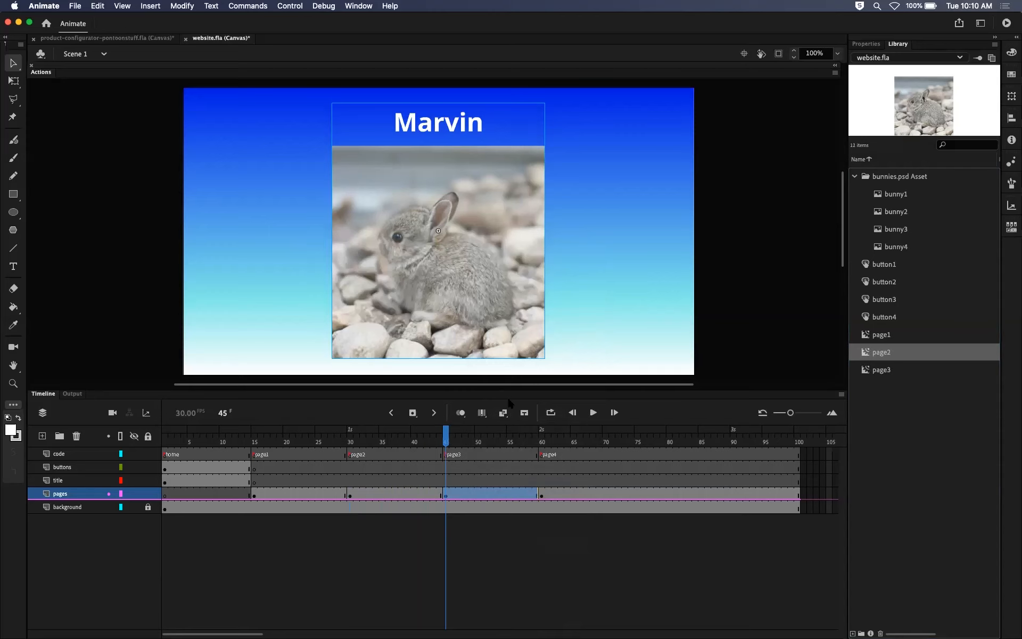
# Duplicate the movie clip instance at frame 60 as a new symbol named page4.
pyautogui.moveTo(525, 443); pyautogui.dragTo(541, 441)
pyautogui.rightClick(490, 218)
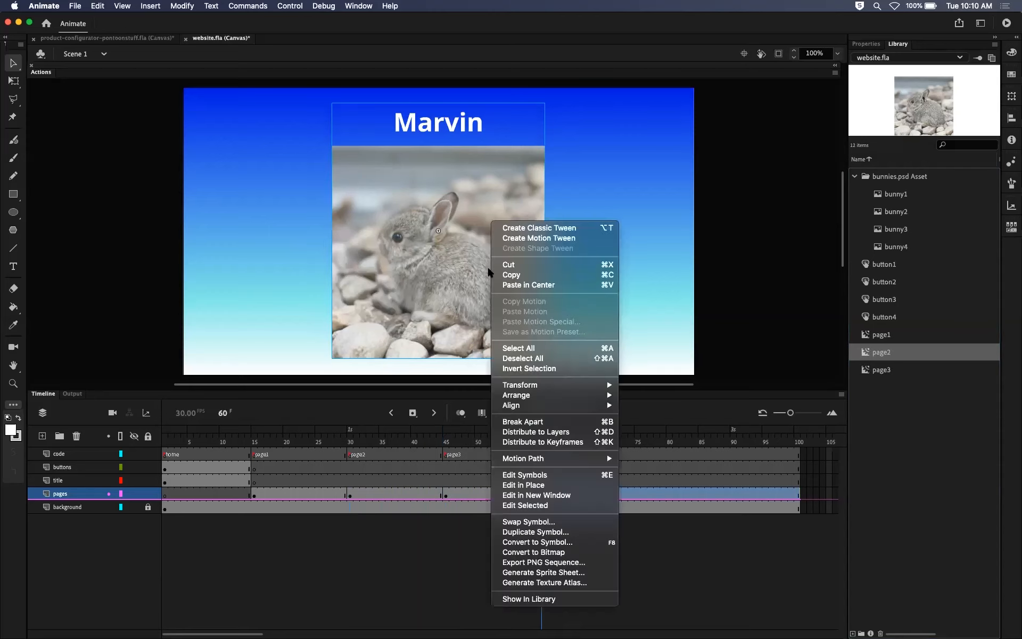
pyautogui.click(520, 531)
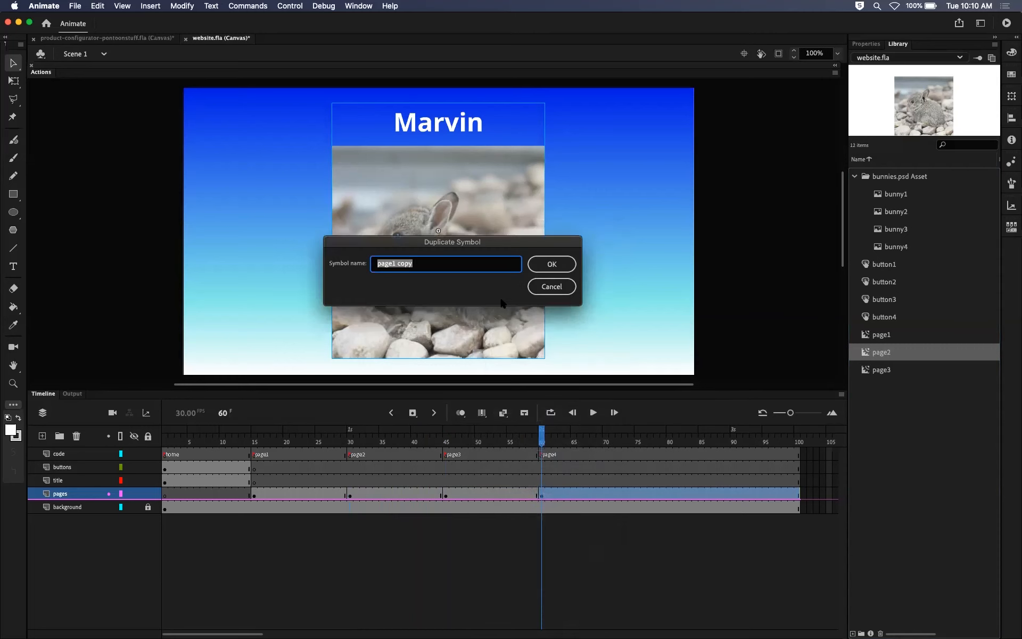
pyautogui.press('Right')
pyautogui.press('BackSpace')
pyautogui.press('BackSpace')
pyautogui.press('BackSpace')
pyautogui.write('4')
pyautogui.press('Return')
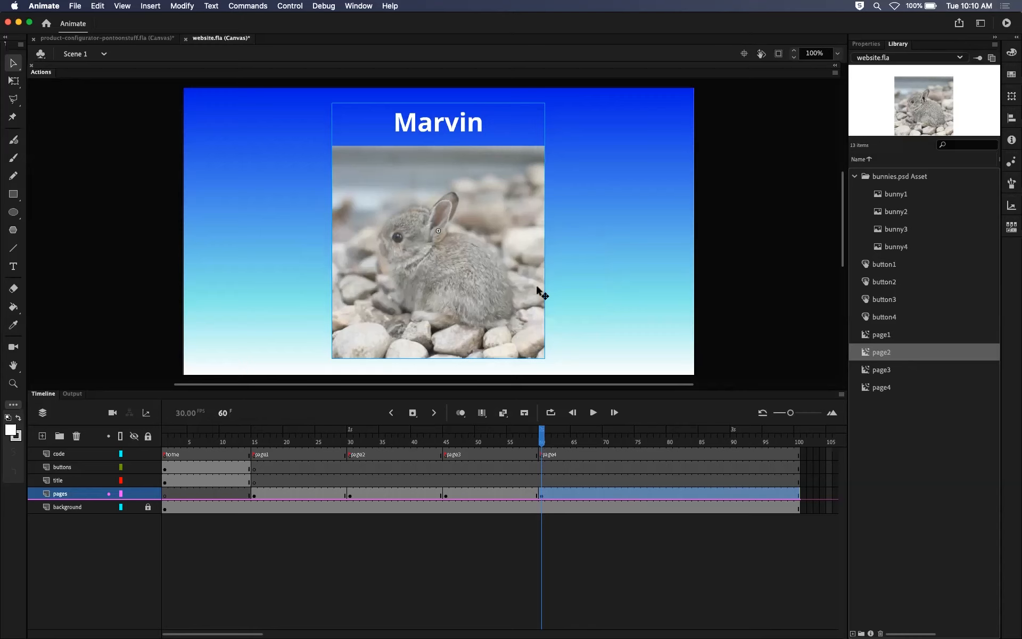
# Review the library previews of the four bunny bitmaps, the four button symbols and the page1 to page4 symbols.
pyautogui.click(879, 335)
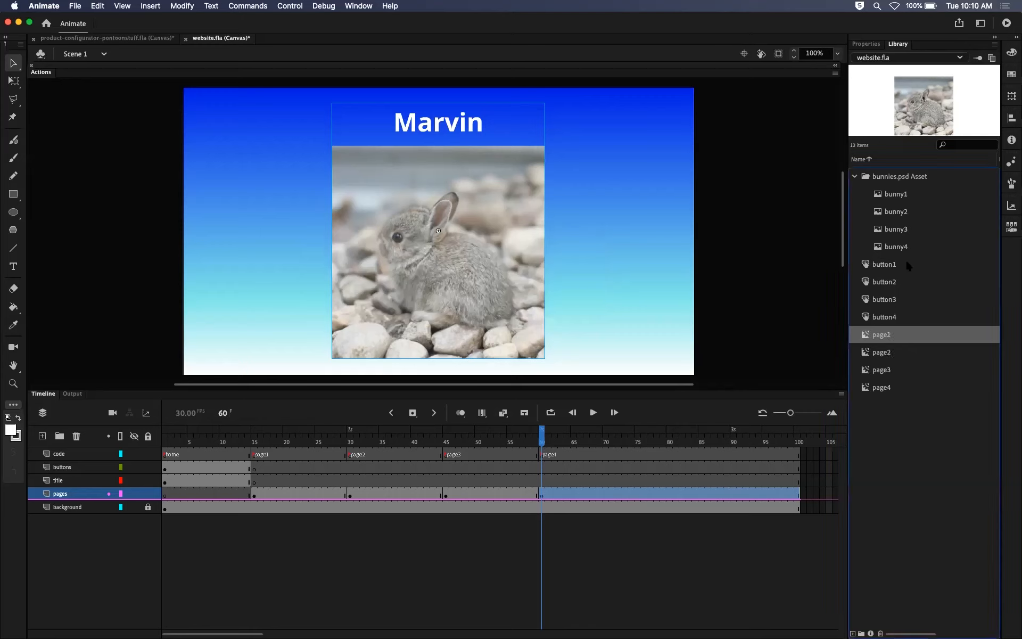
pyautogui.click(903, 196)
pyautogui.click(903, 213)
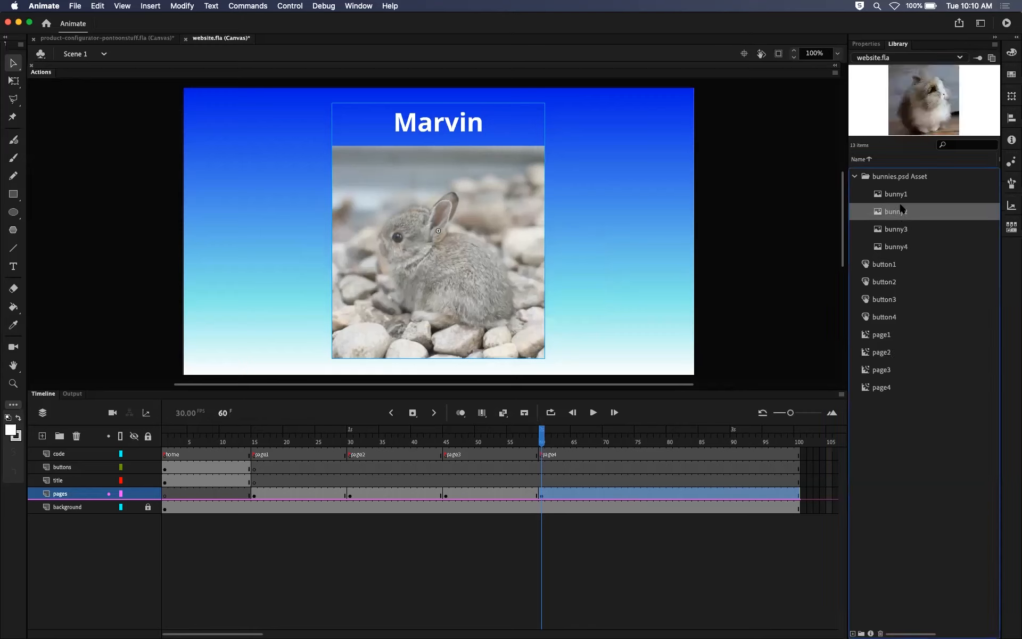
pyautogui.click(903, 230)
pyautogui.click(903, 247)
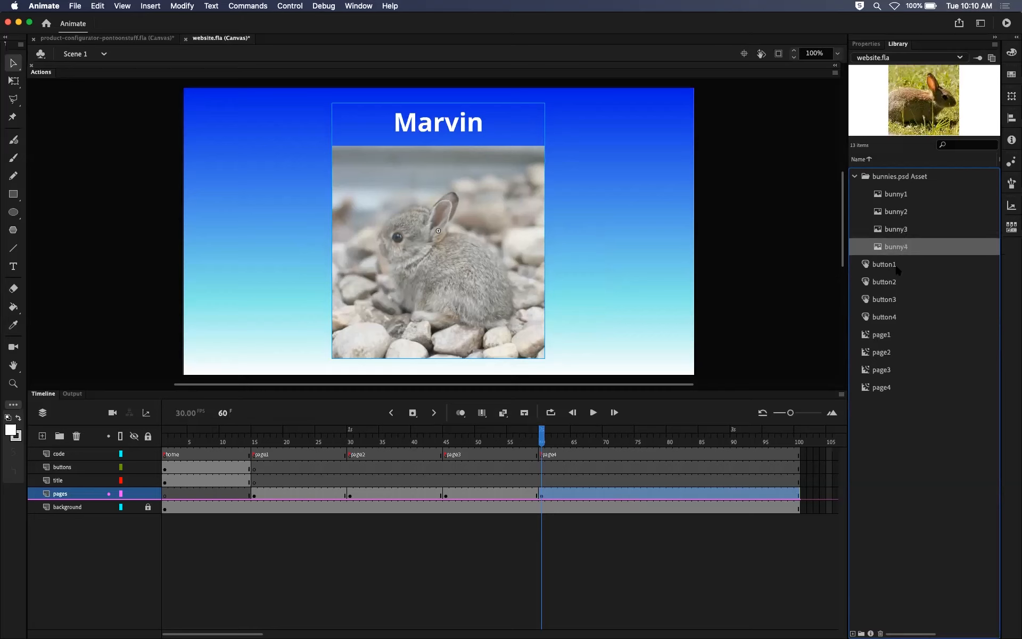
pyautogui.click(898, 265)
pyautogui.click(895, 283)
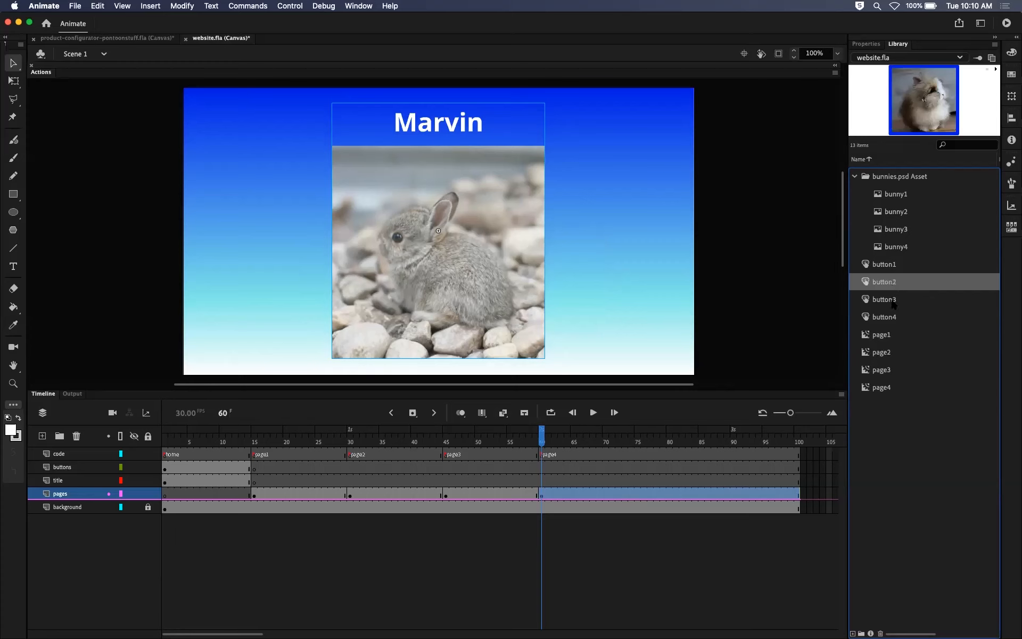
pyautogui.click(893, 301)
pyautogui.click(892, 320)
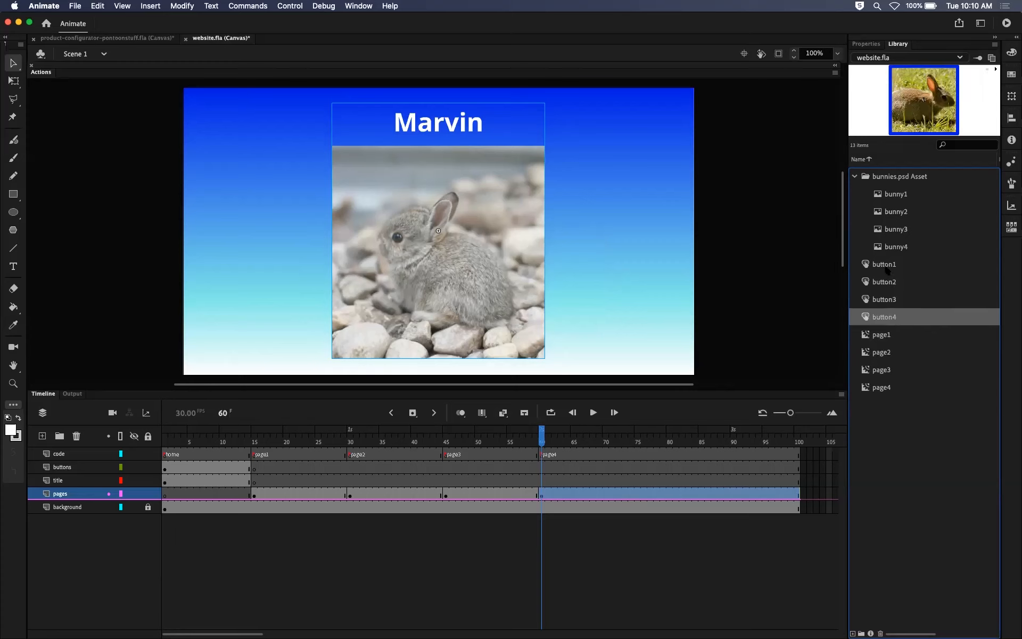
pyautogui.click(879, 337)
pyautogui.click(885, 353)
pyautogui.click(884, 370)
pyautogui.click(879, 386)
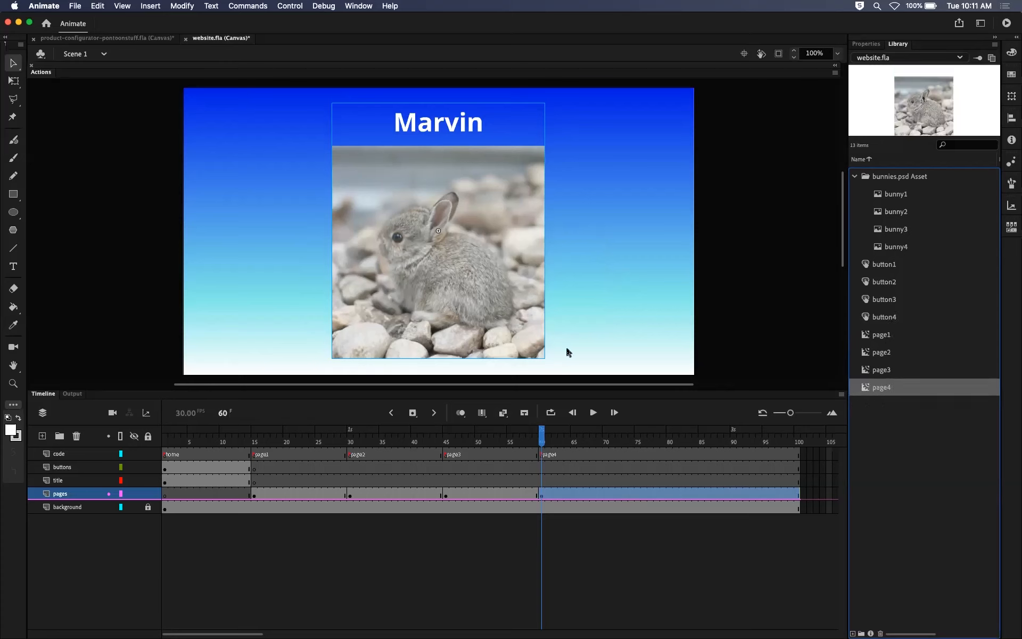
# Open the page2 clip from frame 30 and change its bunny name text to Frodo, ending on the Selection tool.
pyautogui.click(483, 439)
pyautogui.moveTo(475, 439); pyautogui.dragTo(663, 430)
pyautogui.moveTo(402, 431); pyautogui.dragTo(350, 400)
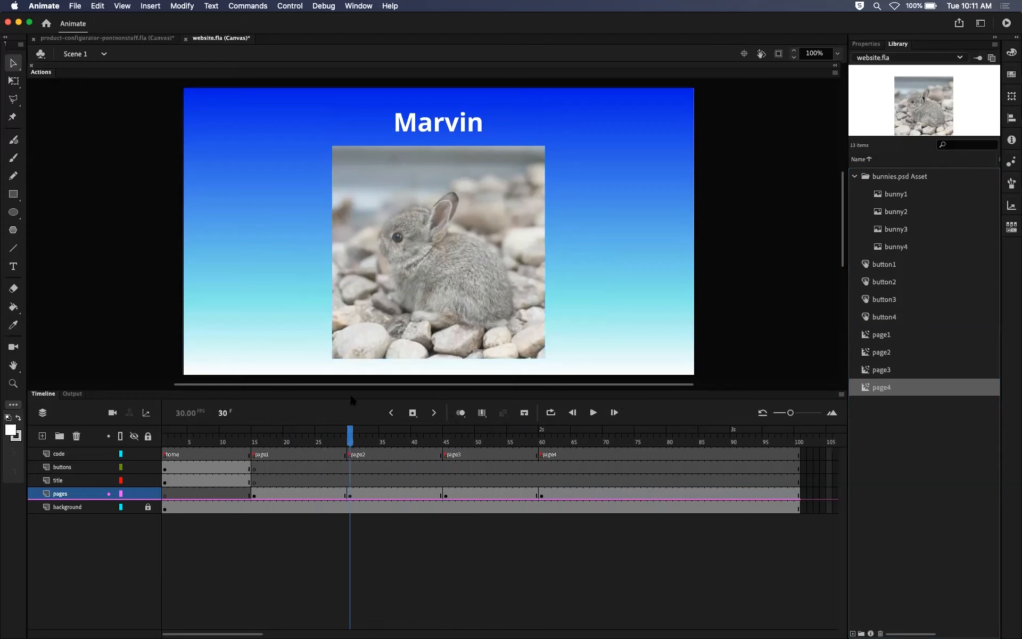
pyautogui.click(450, 260)
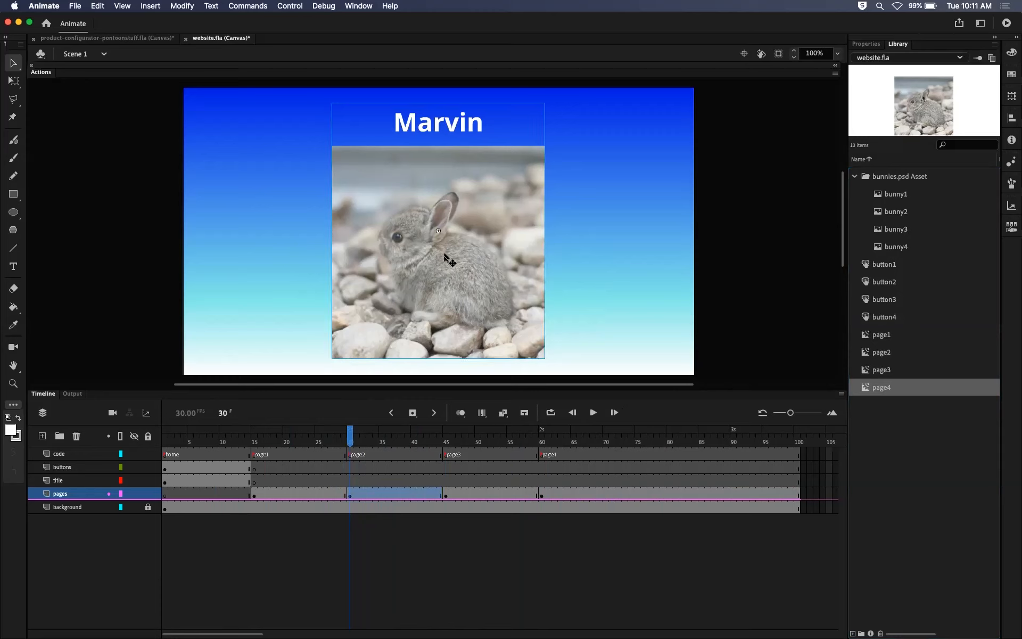
pyautogui.doubleClick(491, 238)
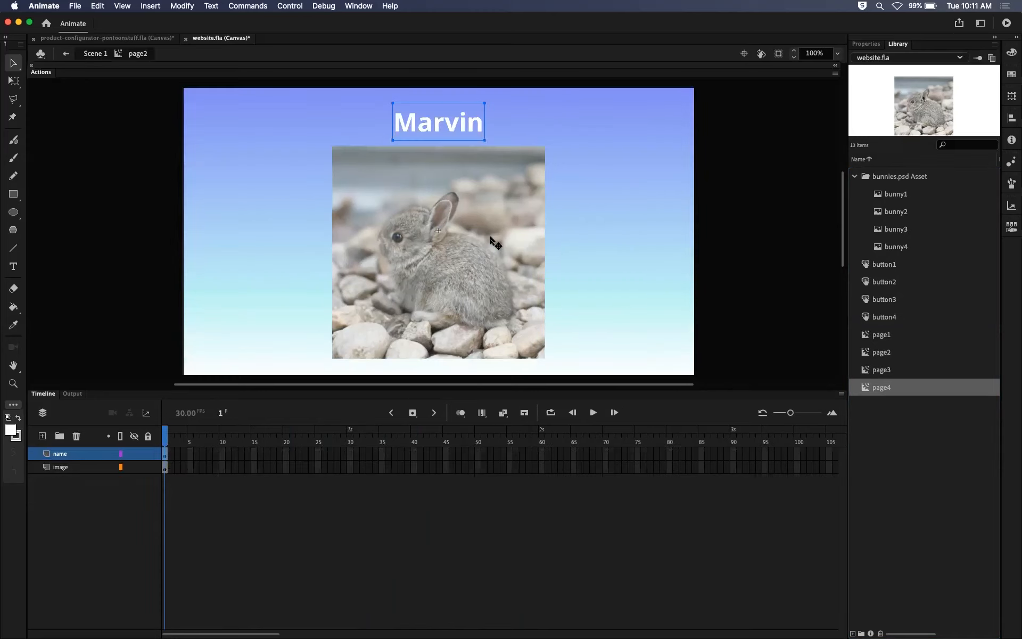
pyautogui.doubleClick(450, 128)
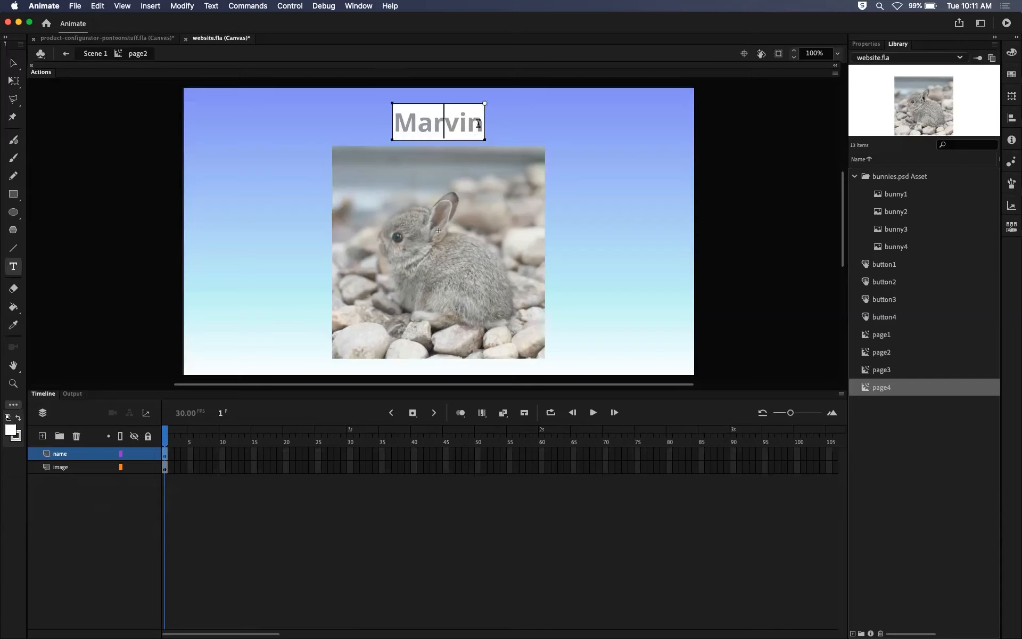
pyautogui.moveTo(484, 126); pyautogui.dragTo(392, 128)
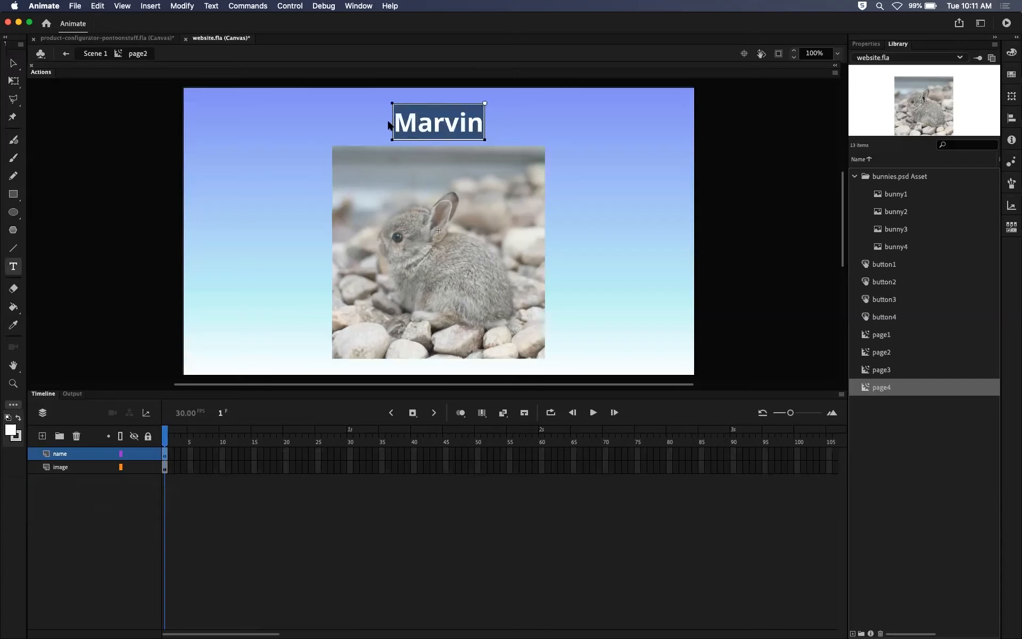
pyautogui.write('Frodo')
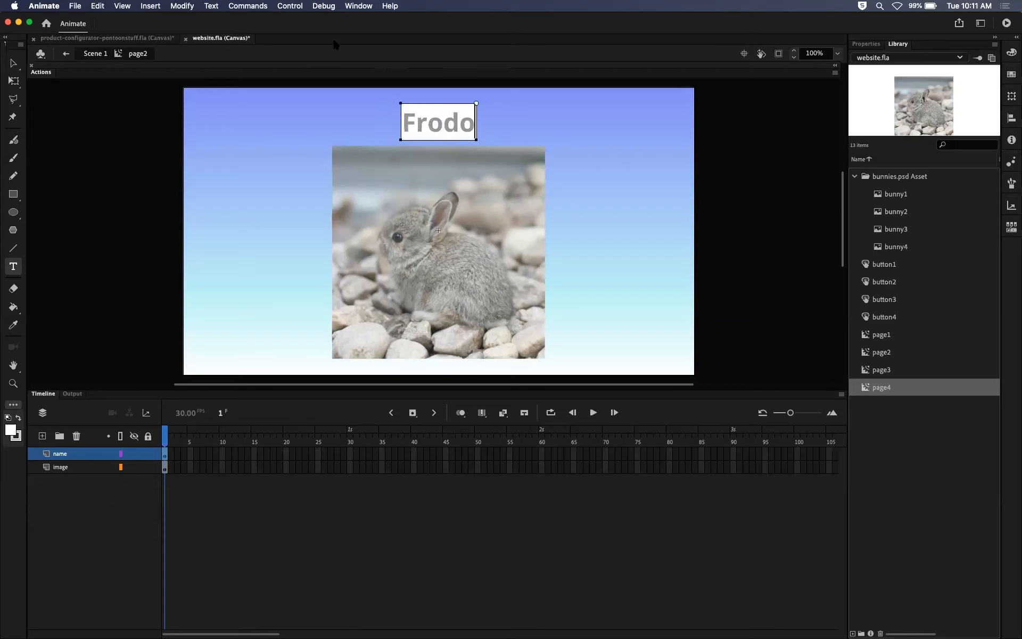
pyautogui.click(13, 63)
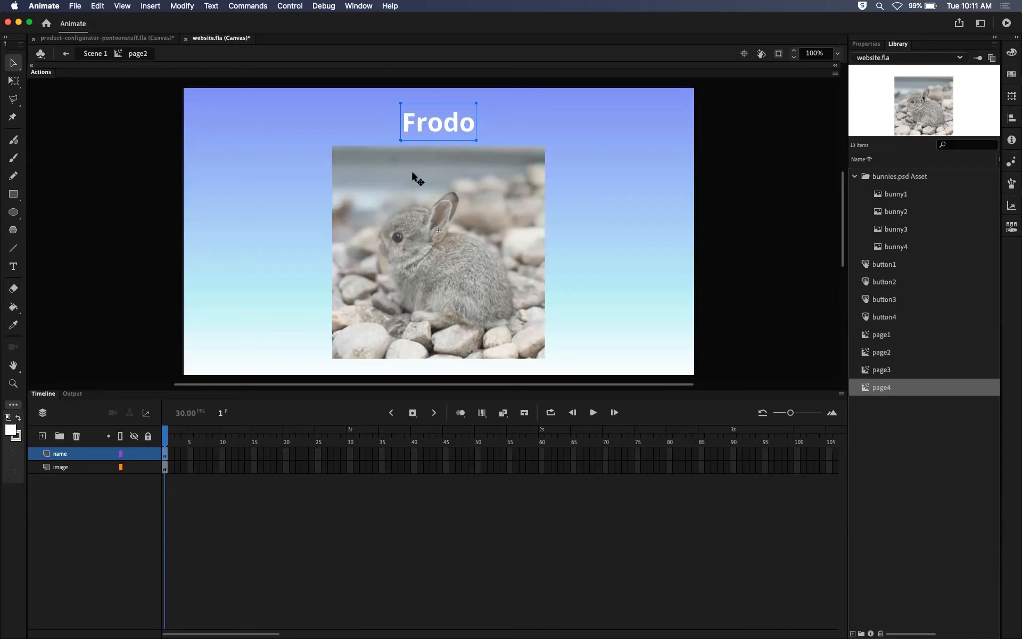
# Swap the bitmap on the image layer of the page2 clip for bunny2.
pyautogui.click(440, 198)
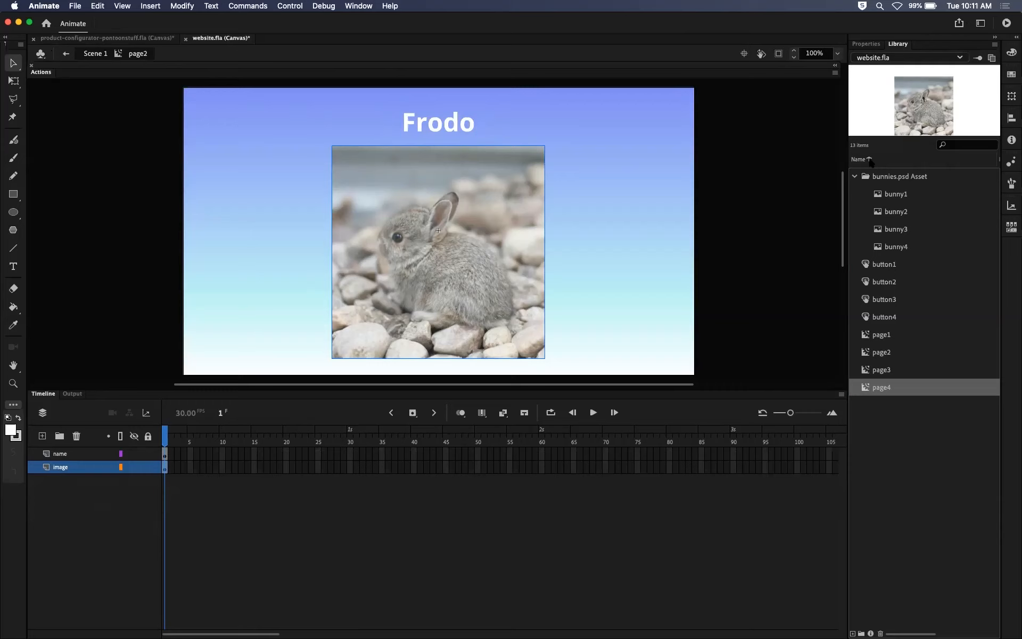
pyautogui.click(865, 44)
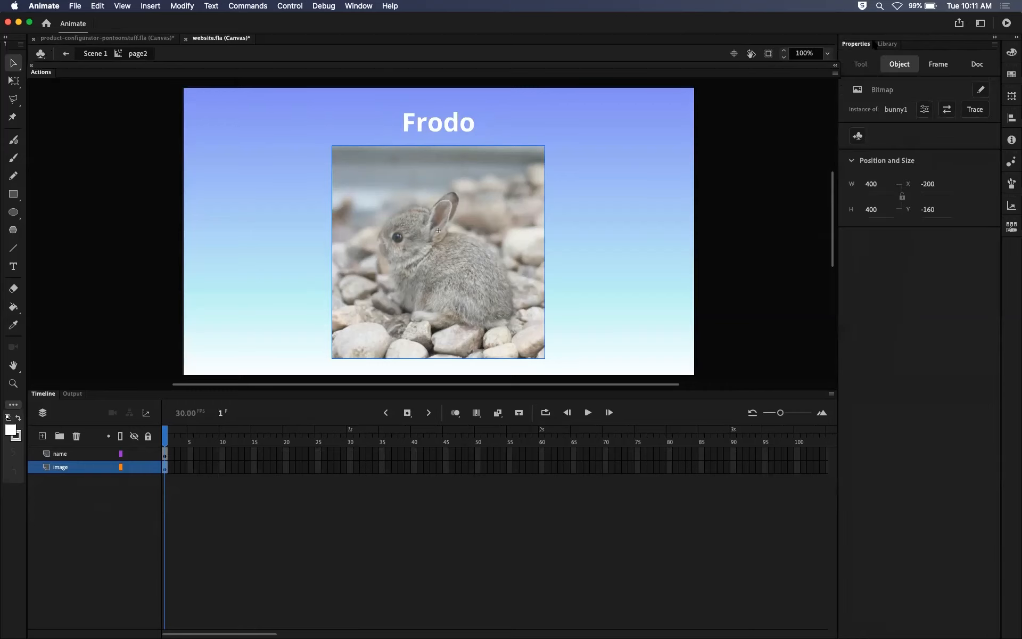
pyautogui.click(887, 43)
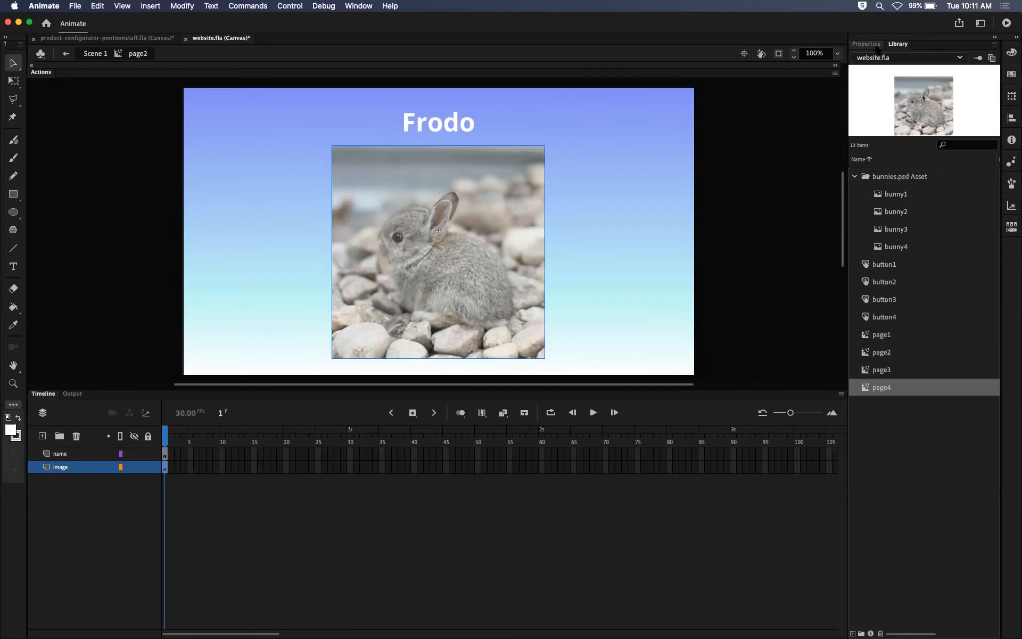
pyautogui.click(868, 46)
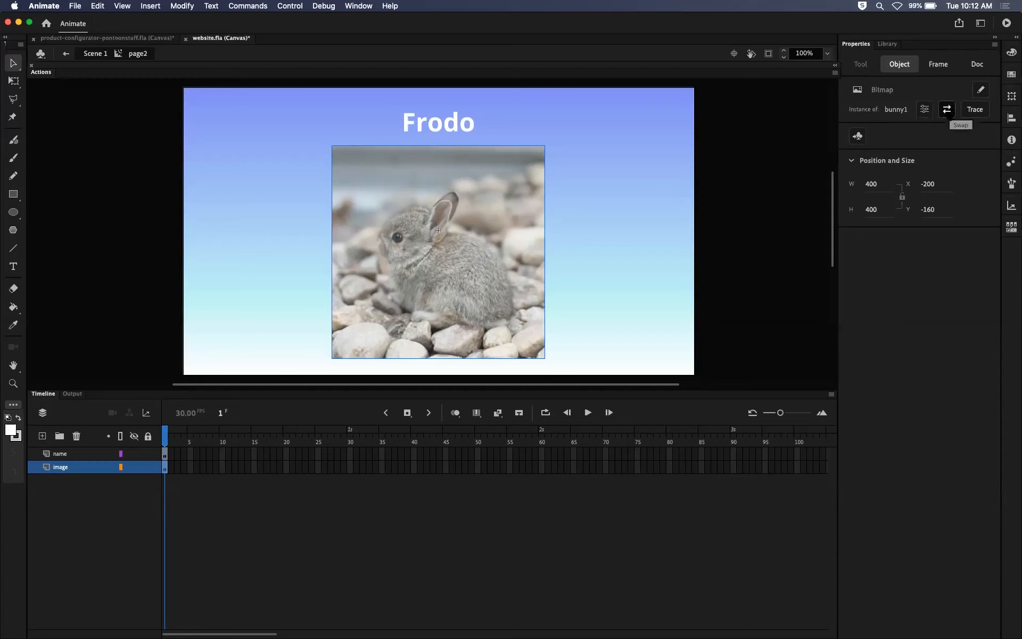
pyautogui.click(946, 109)
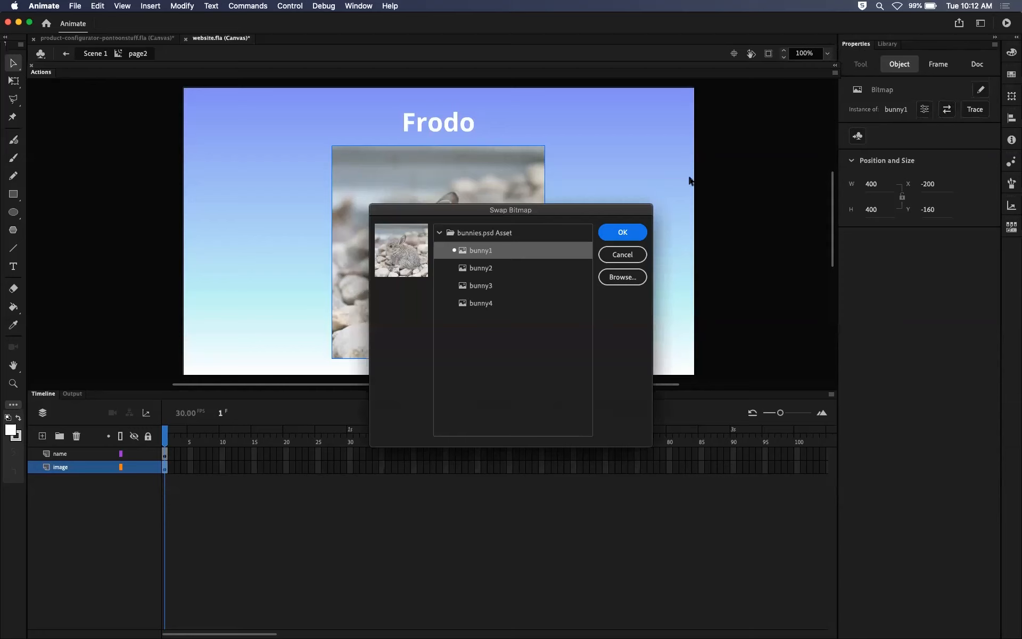
pyautogui.moveTo(564, 210); pyautogui.dragTo(505, 122)
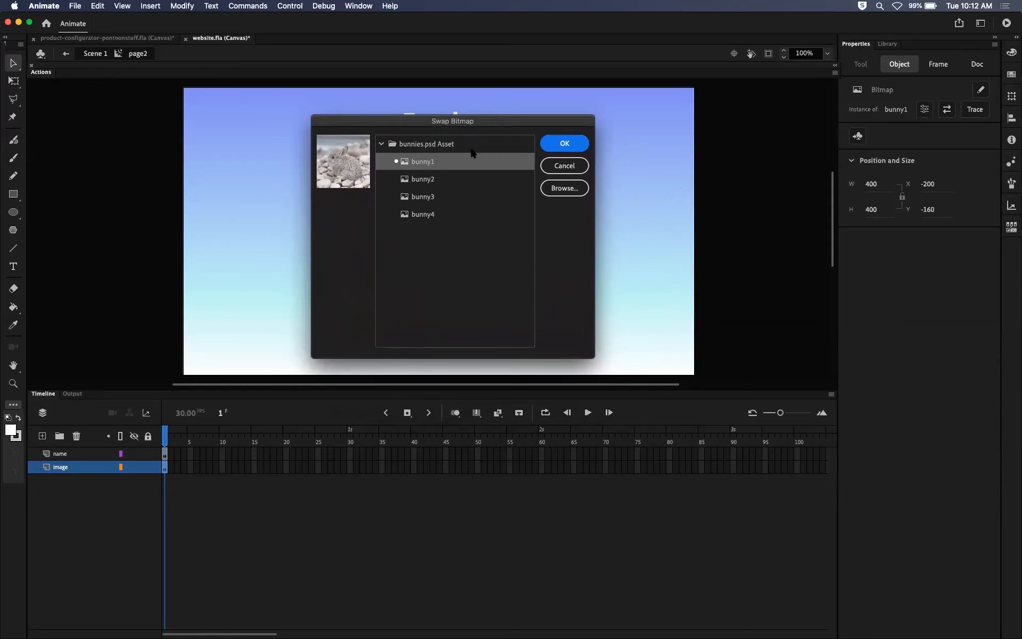
pyautogui.click(431, 181)
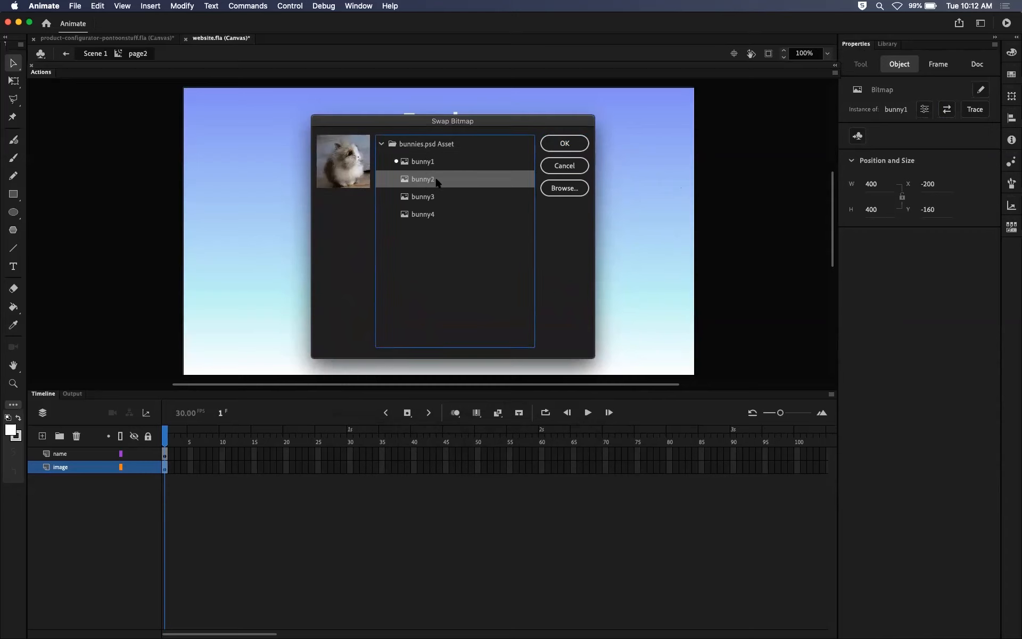
pyautogui.click(568, 143)
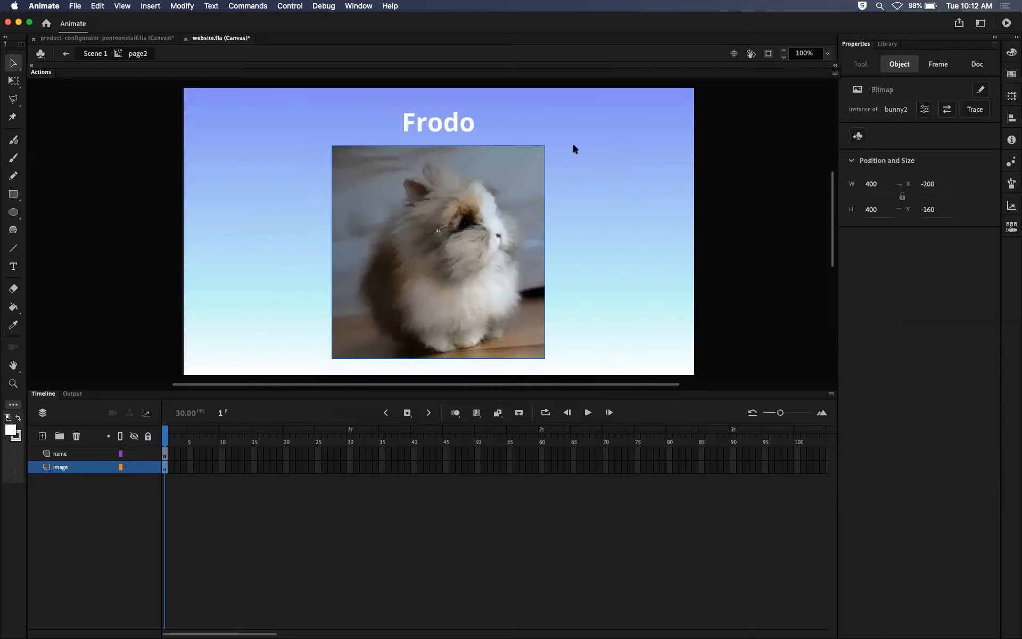
# Leave the page2 clip for Scene 1 and return to the home frames of the main timeline.
pyautogui.click(634, 255)
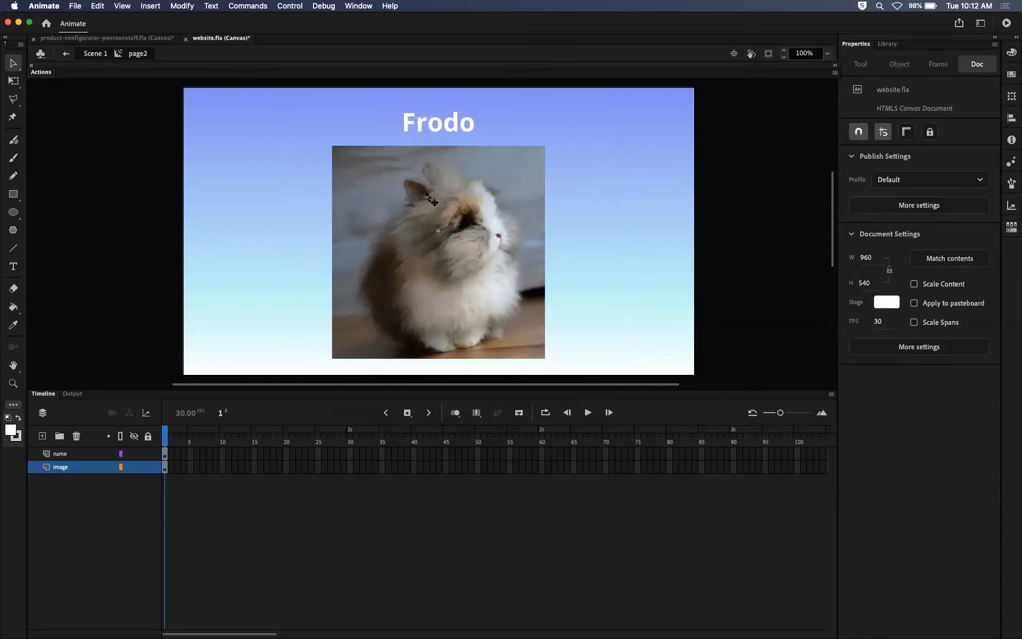
pyautogui.click(442, 220)
pyautogui.click(447, 131)
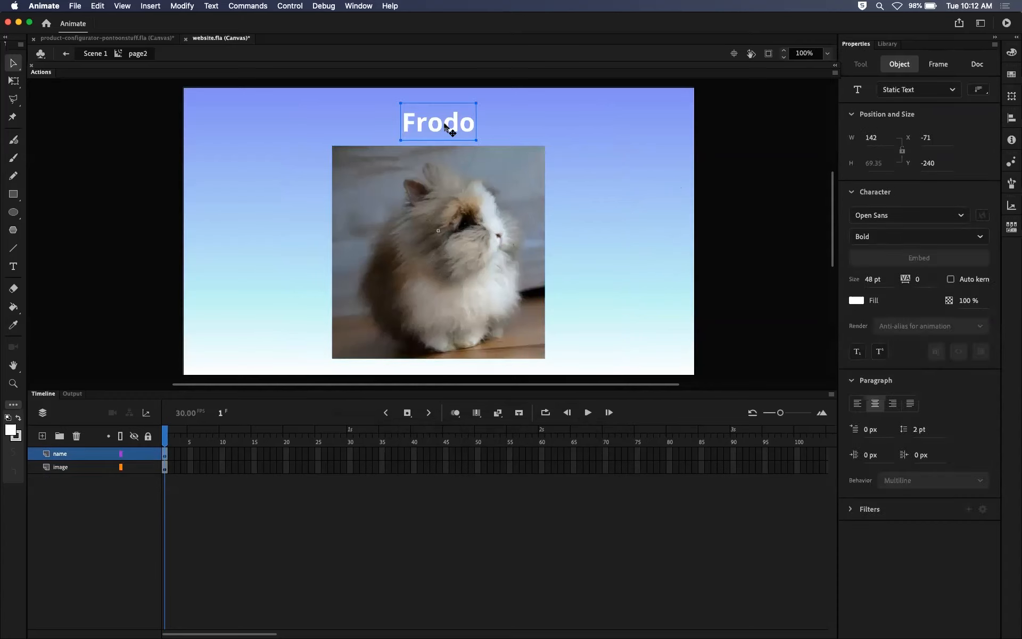
pyautogui.click(88, 54)
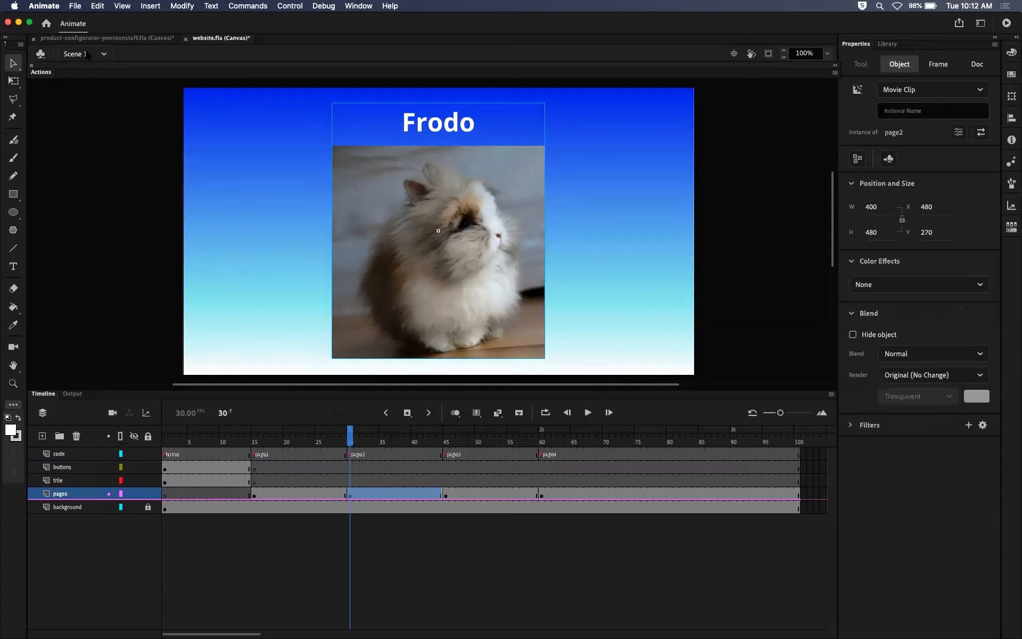
pyautogui.moveTo(354, 441); pyautogui.dragTo(180, 450)
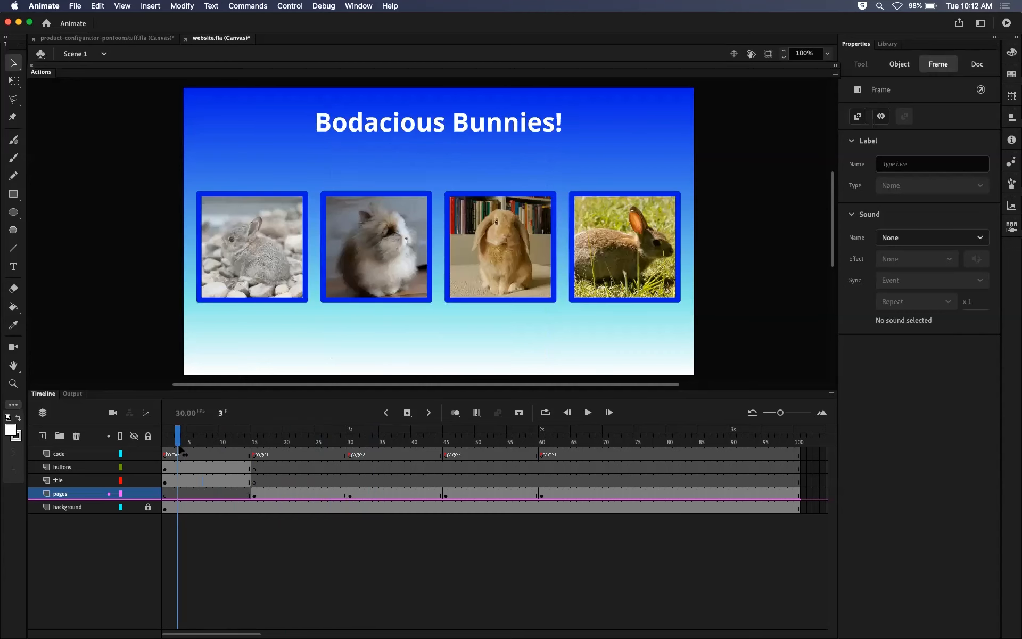
# Open the page3 clip from the frames labelled page3 and swap its bitmap for bunny3.
pyautogui.moveTo(183, 450); pyautogui.dragTo(446, 449)
pyautogui.doubleClick(481, 282)
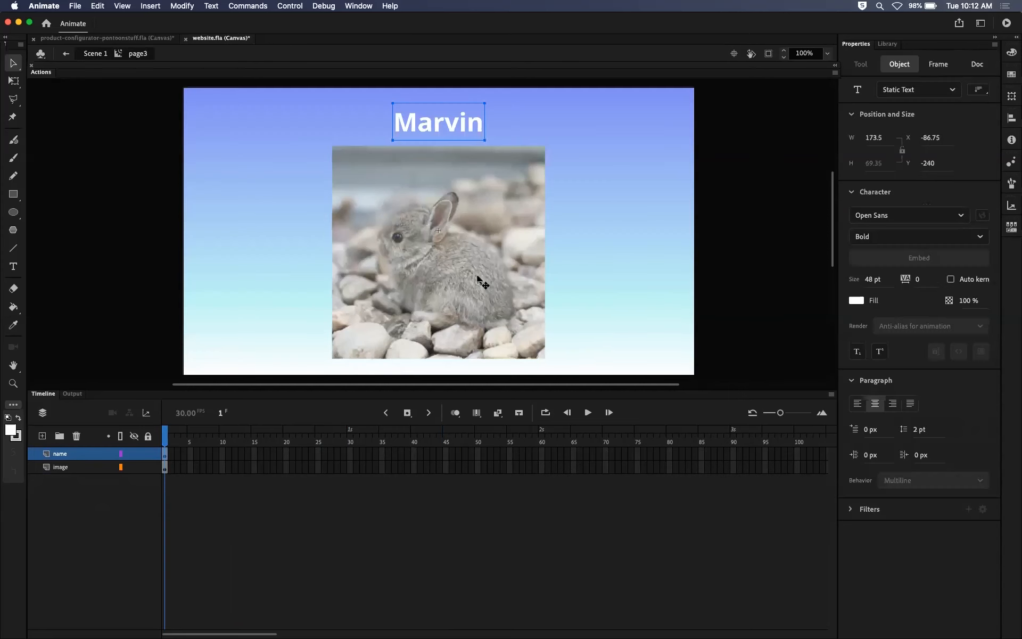
pyautogui.click(460, 242)
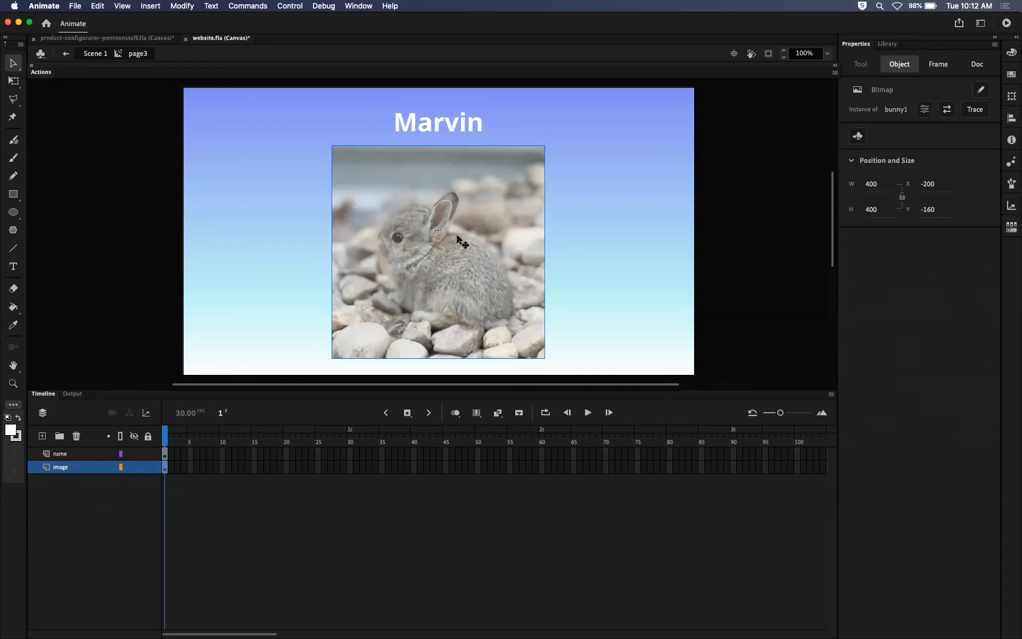
pyautogui.click(946, 109)
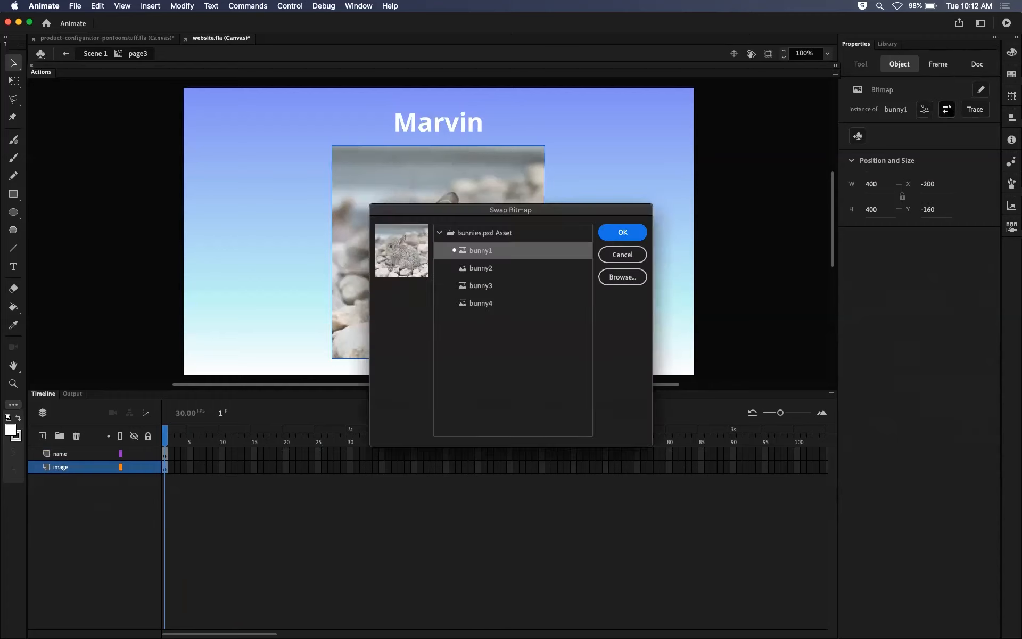
pyautogui.click(523, 282)
pyautogui.click(622, 232)
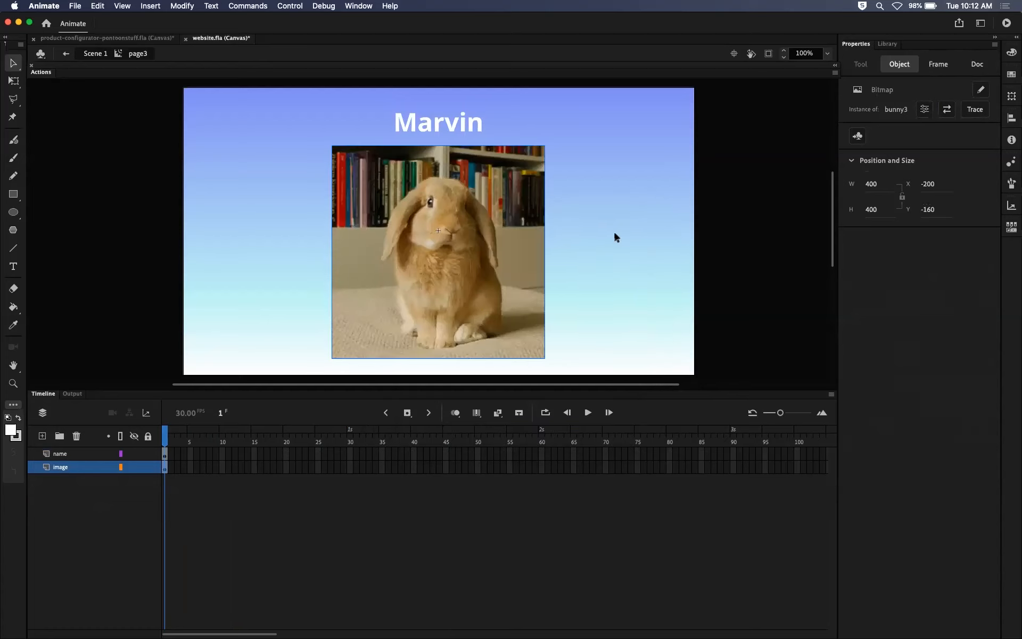
# Change the bunny name text in the page3 clip to Muffin and return to Scene 1.
pyautogui.doubleClick(422, 123)
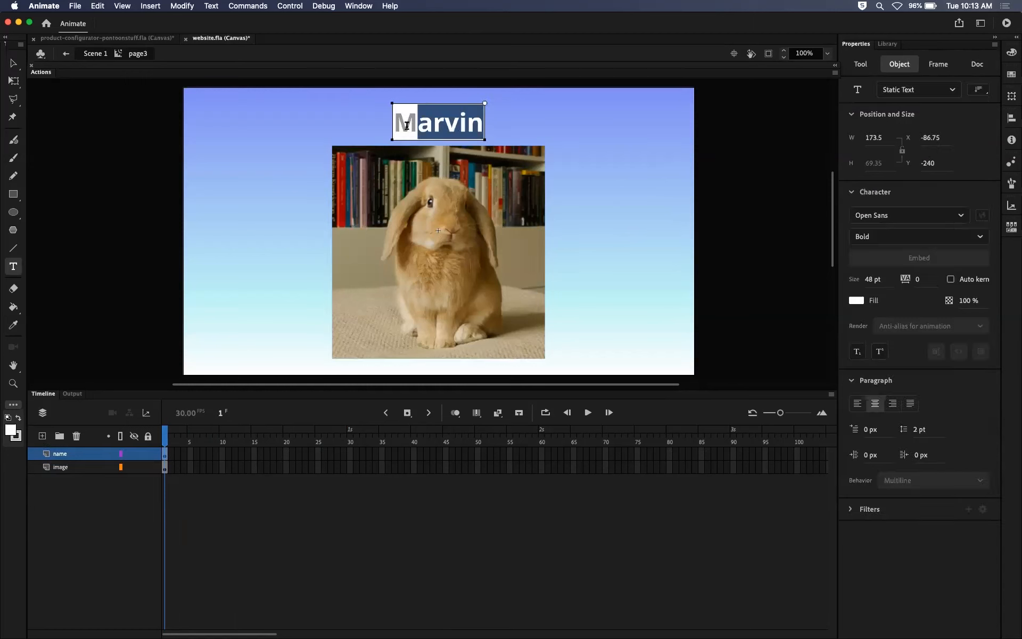
pyautogui.write('Muffin')
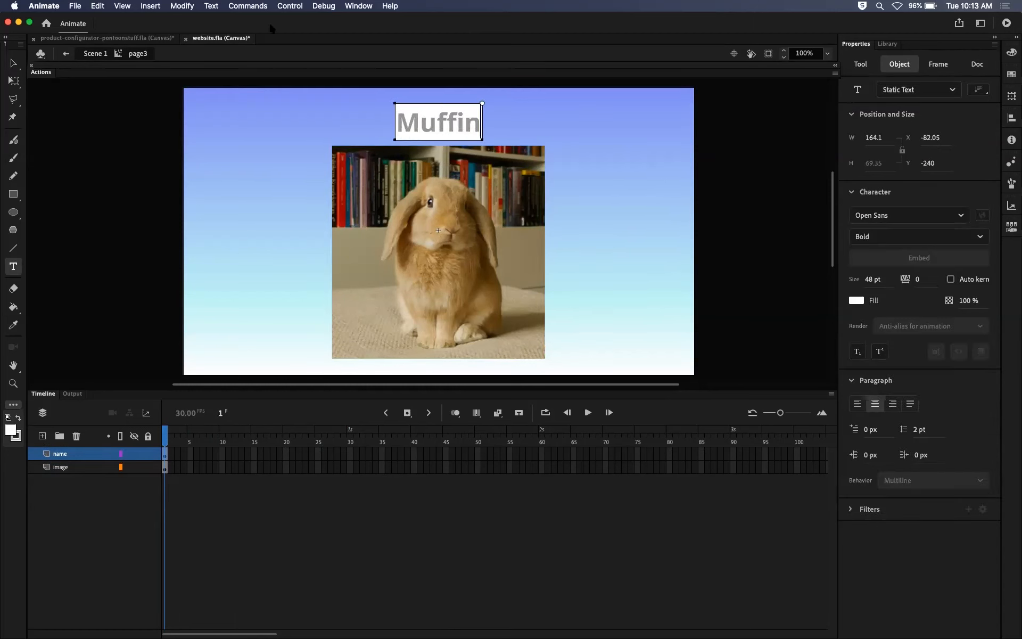
pyautogui.click(14, 63)
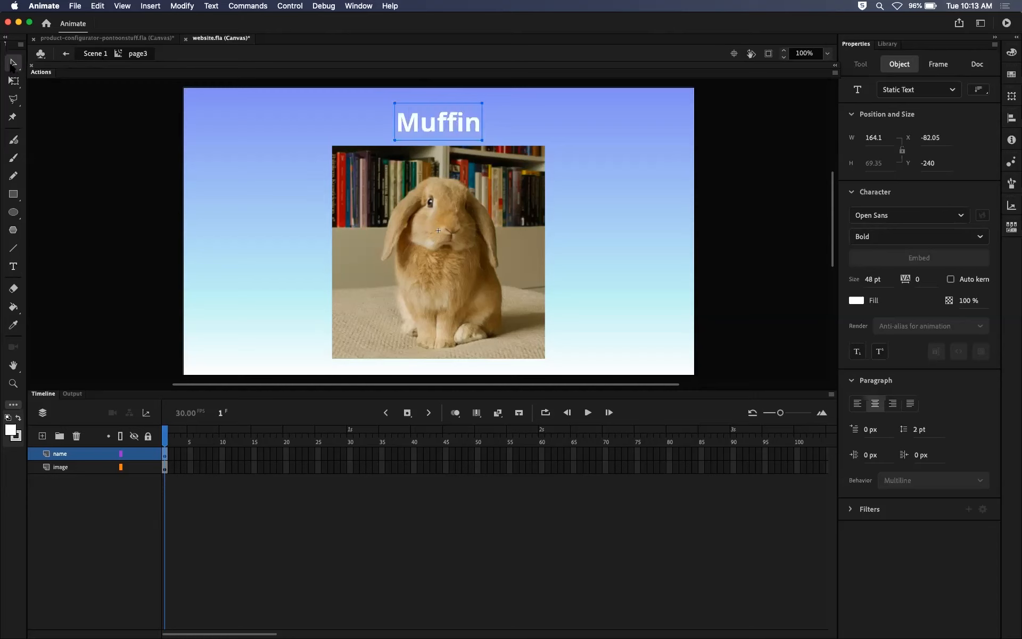
pyautogui.click(78, 150)
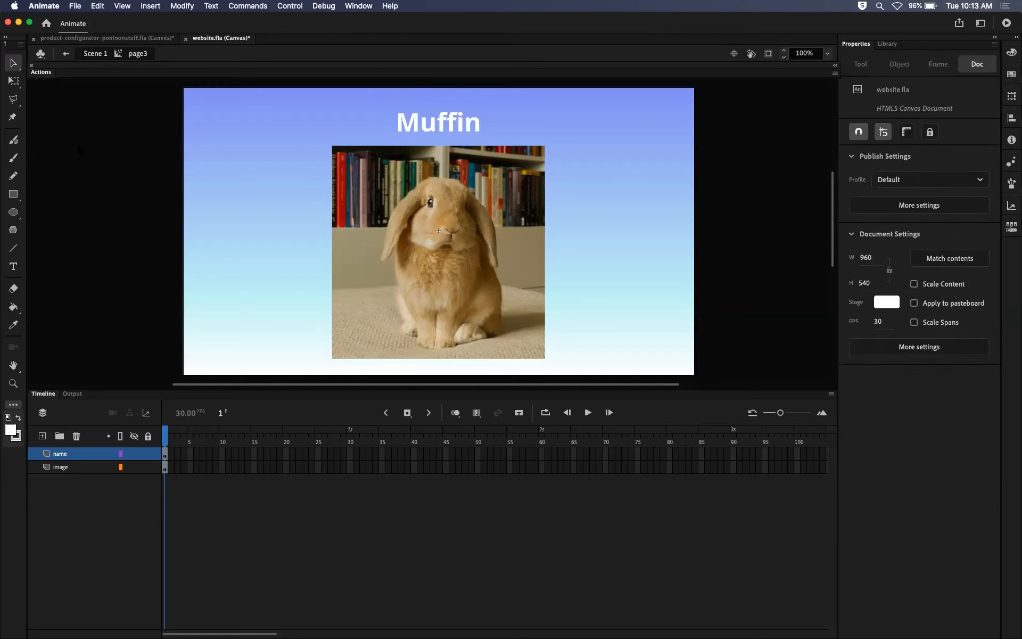
pyautogui.click(94, 53)
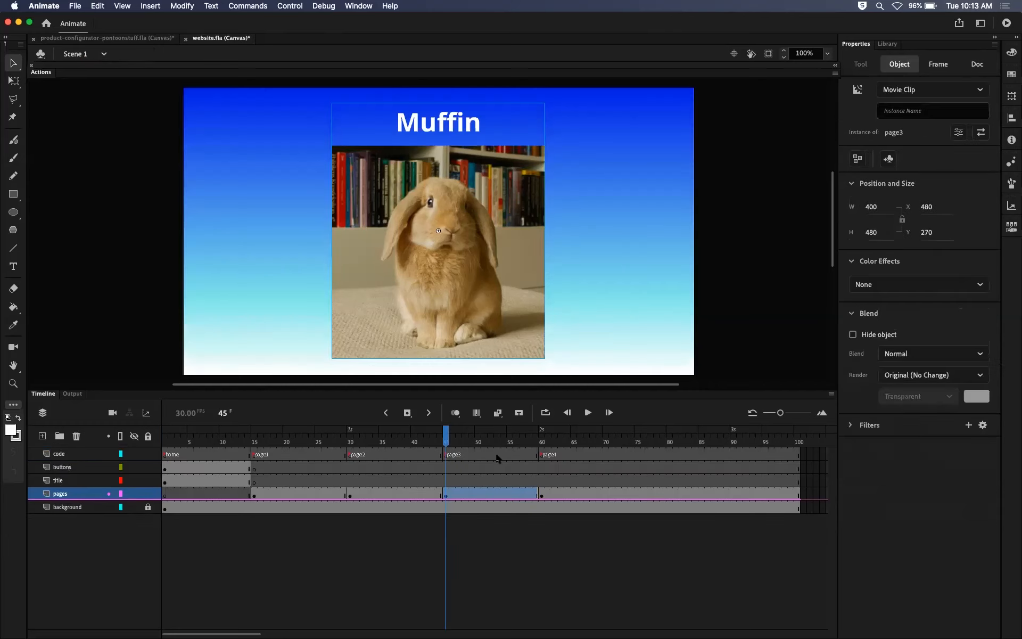
# Review the bunny pages along the main timeline, including a look inside the page1 clip.
pyautogui.click(446, 439)
pyautogui.moveTo(442, 436); pyautogui.dragTo(299, 436)
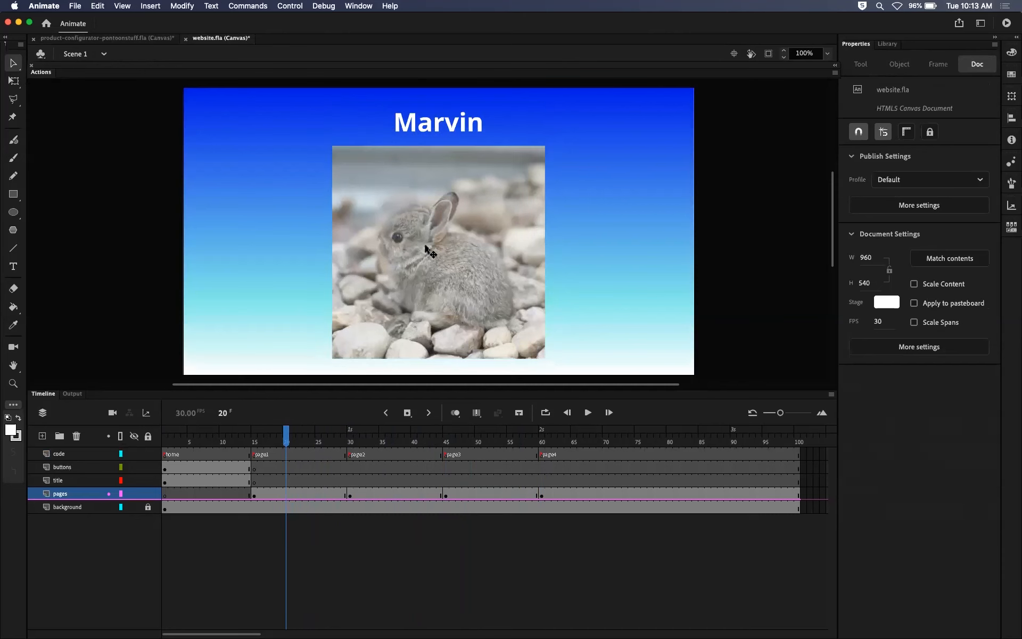
pyautogui.doubleClick(430, 243)
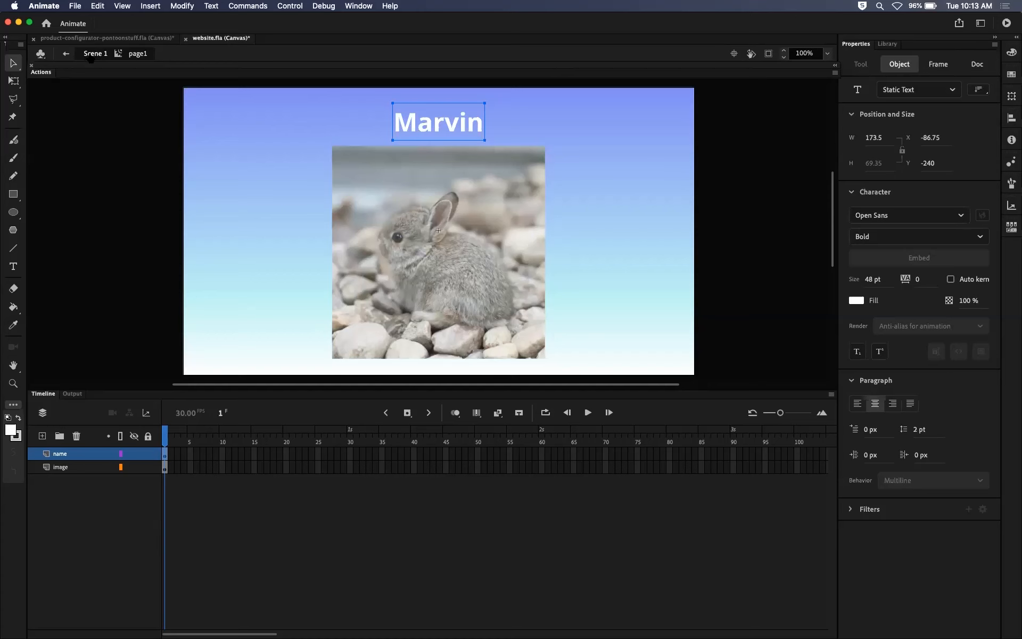
pyautogui.click(91, 54)
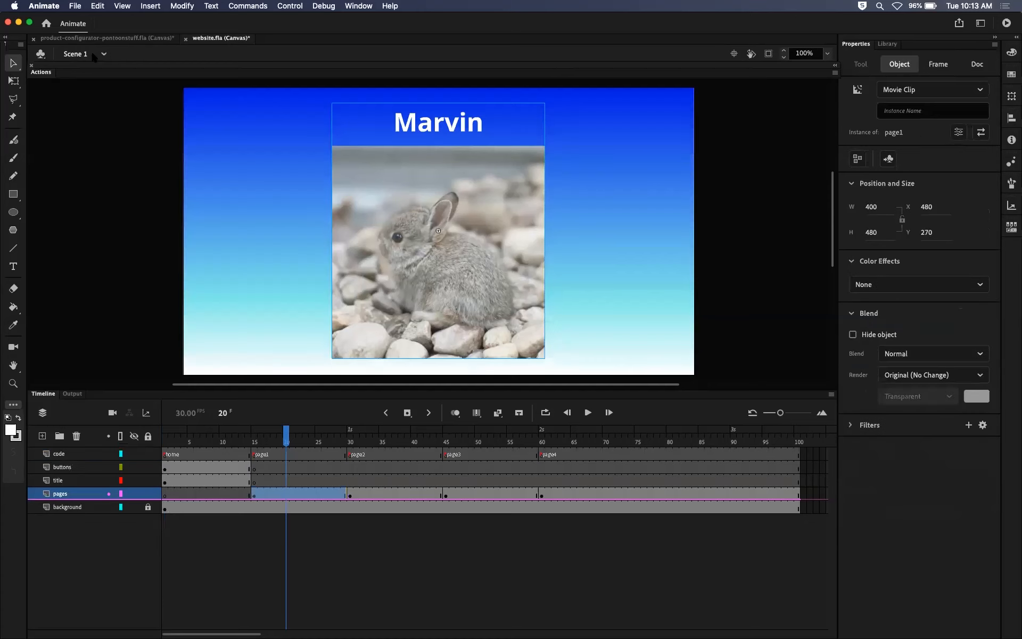
pyautogui.moveTo(288, 440); pyautogui.dragTo(798, 430)
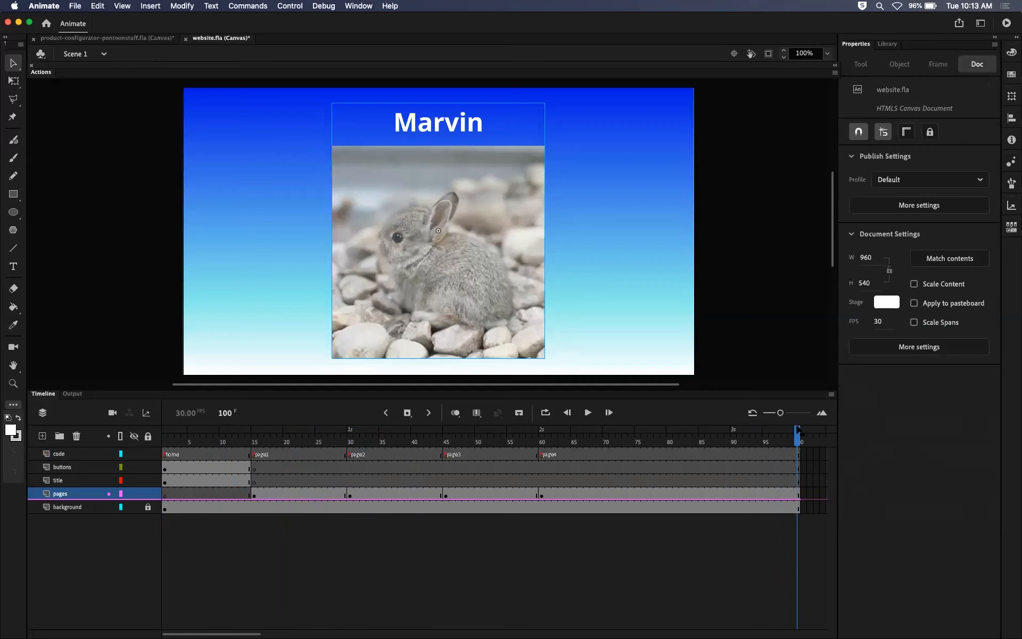
pyautogui.click(262, 442)
pyautogui.click(355, 441)
pyautogui.click(453, 442)
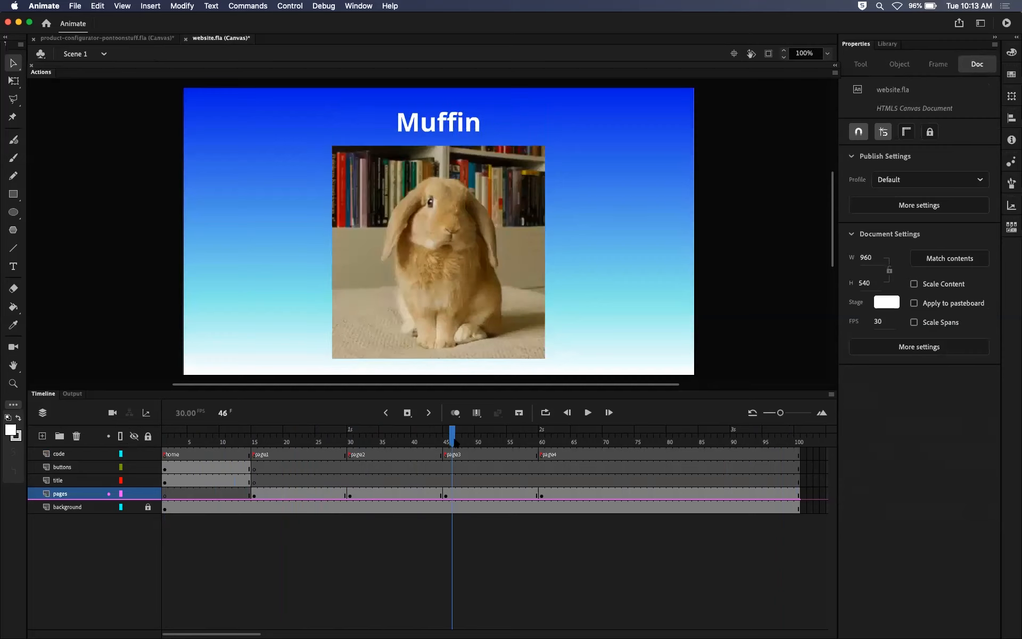
pyautogui.click(541, 440)
pyautogui.click(254, 442)
# Inspect the page1 movie clip at frame 15 by entering it and returning to Scene 1.
pyautogui.click(434, 284)
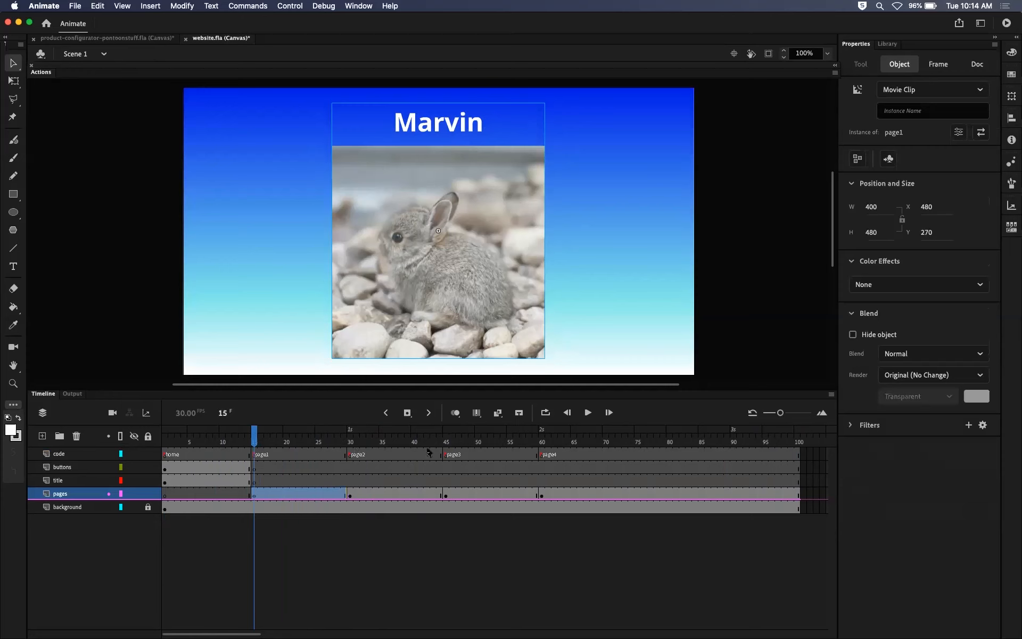
pyautogui.doubleClick(468, 278)
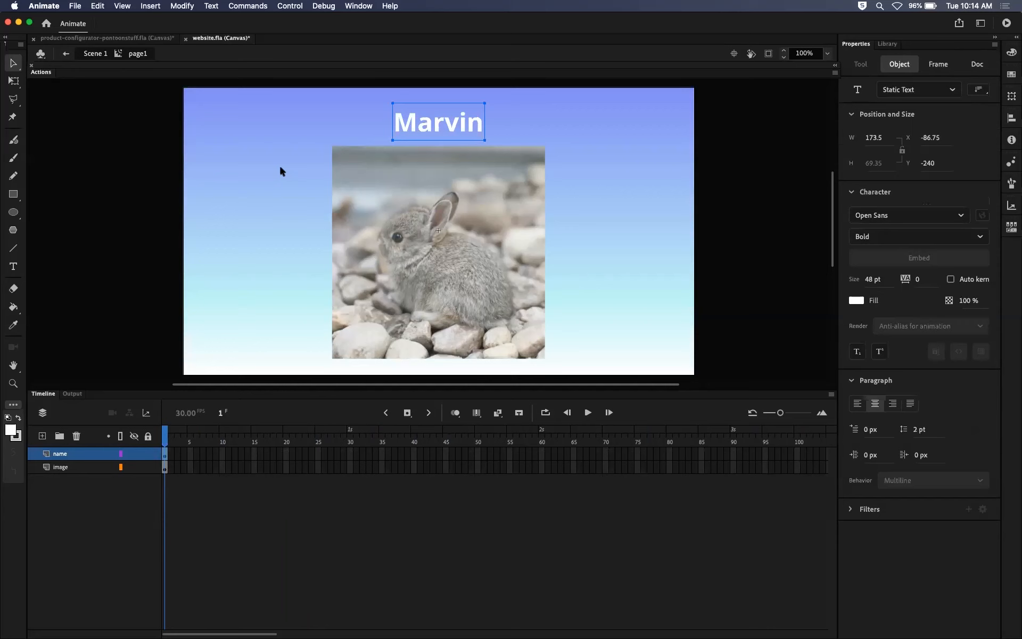
pyautogui.click(94, 54)
pyautogui.moveTo(251, 443)
pyautogui.mouseDown()
pyautogui.moveTo(171, 441)
pyautogui.moveTo(541, 435)
pyautogui.moveTo(255, 429)
pyautogui.mouseUp()
pyautogui.click(438, 230)
pyautogui.doubleClick(479, 265)
pyautogui.click(94, 54)
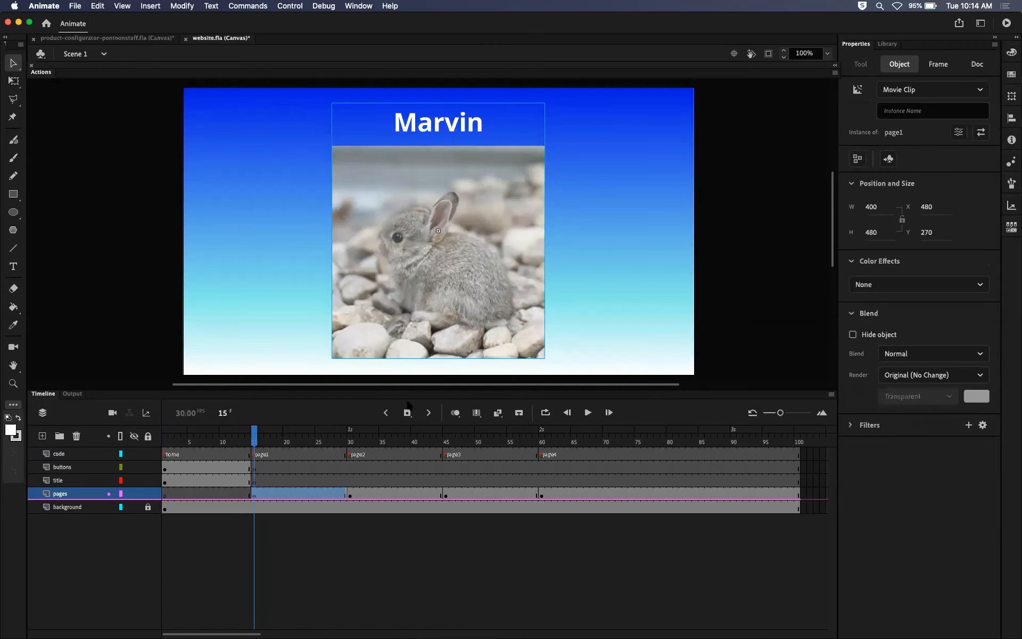
# Open the page4 clip from the frames labelled page4 and swap its bitmap for bunny4.
pyautogui.moveTo(284, 441); pyautogui.dragTo(554, 432)
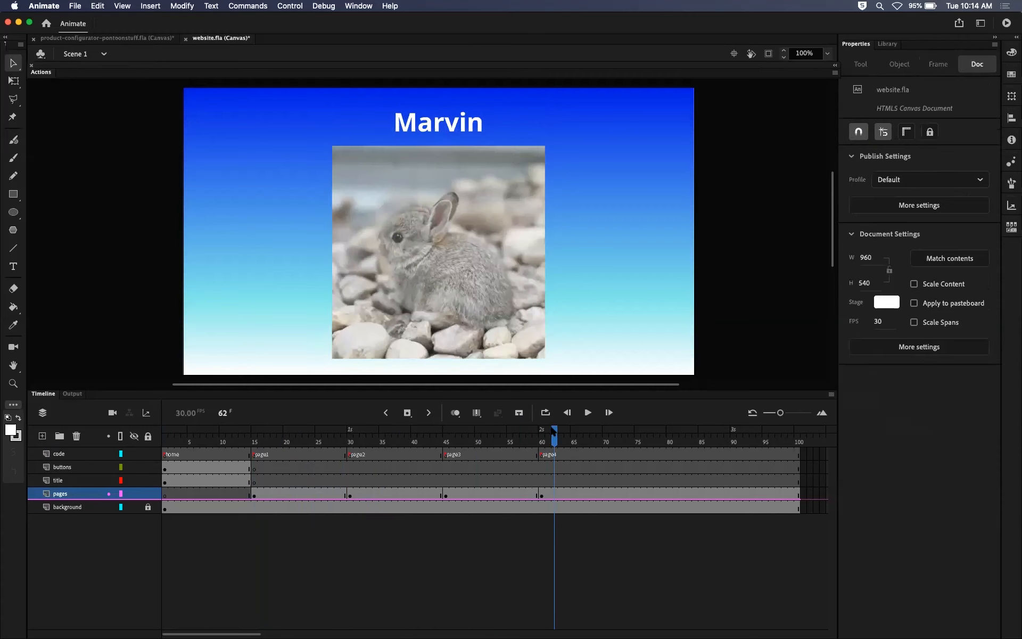
pyautogui.click(503, 246)
pyautogui.doubleClick(503, 246)
pyautogui.click(618, 213)
pyautogui.click(485, 219)
pyautogui.click(945, 109)
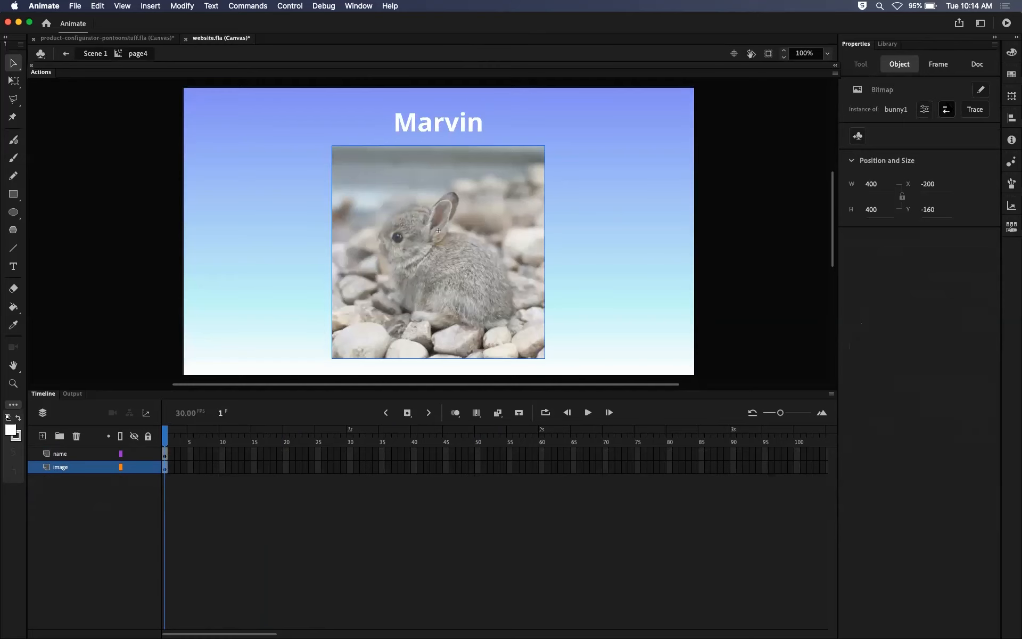
pyautogui.click(495, 302)
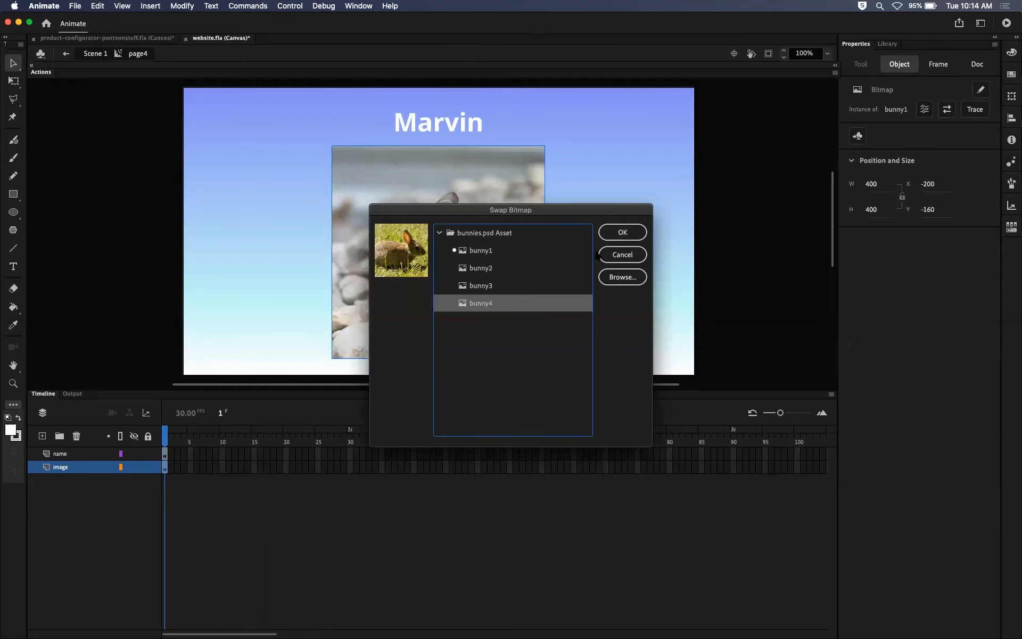
pyautogui.click(622, 232)
# Change the bunny name text in the page4 clip to Flopsie and return to Scene 1.
pyautogui.doubleClick(394, 118)
pyautogui.write('flo')
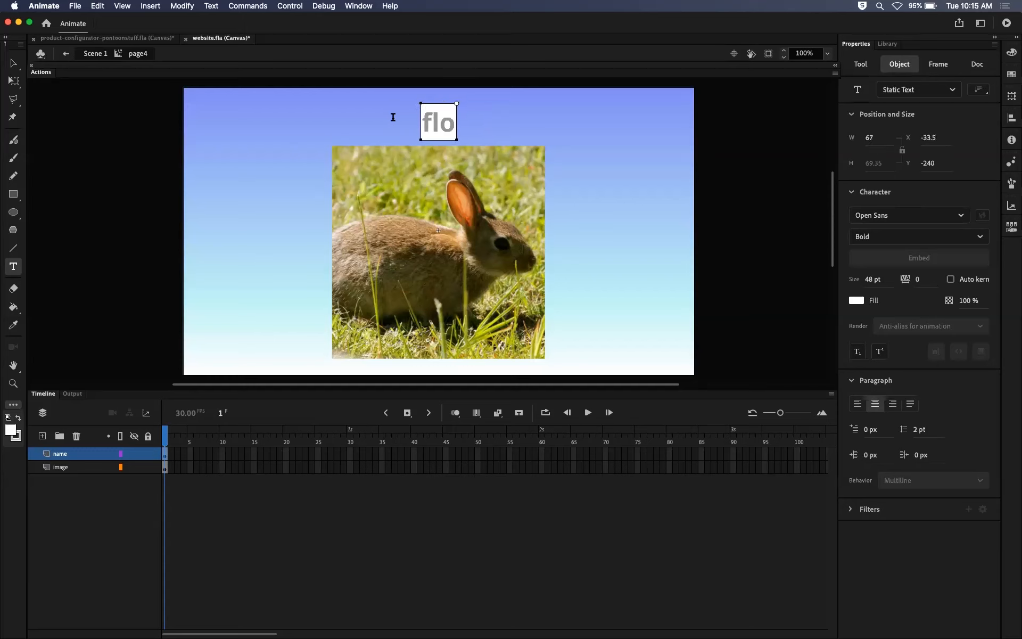
pyautogui.press('BackSpace')
pyautogui.press('BackSpace')
pyautogui.press('BackSpace')
pyautogui.write('Flopsy')
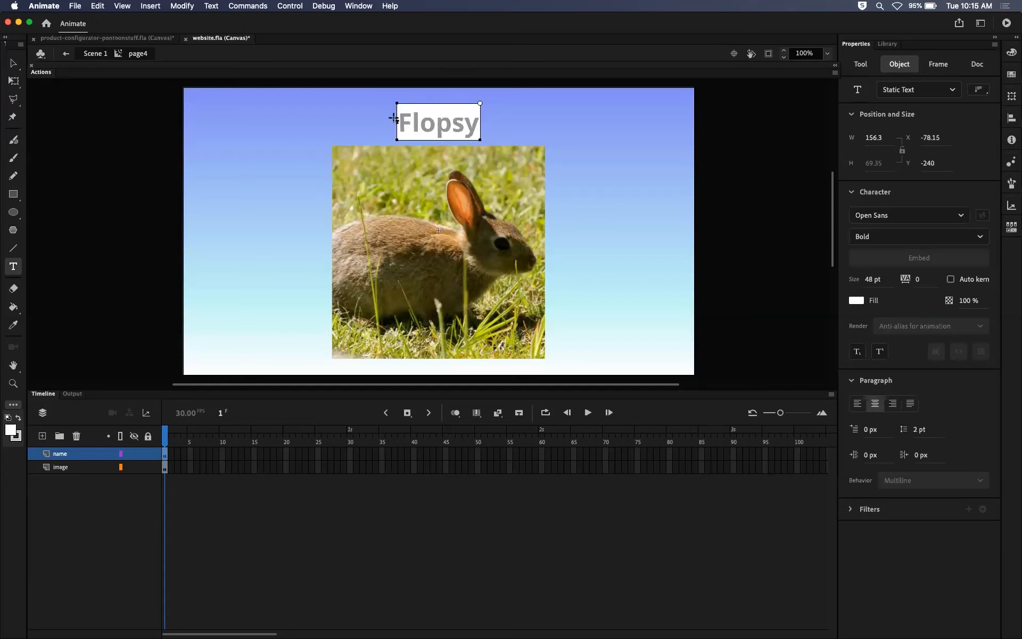
pyautogui.press('BackSpace')
pyautogui.write('ie')
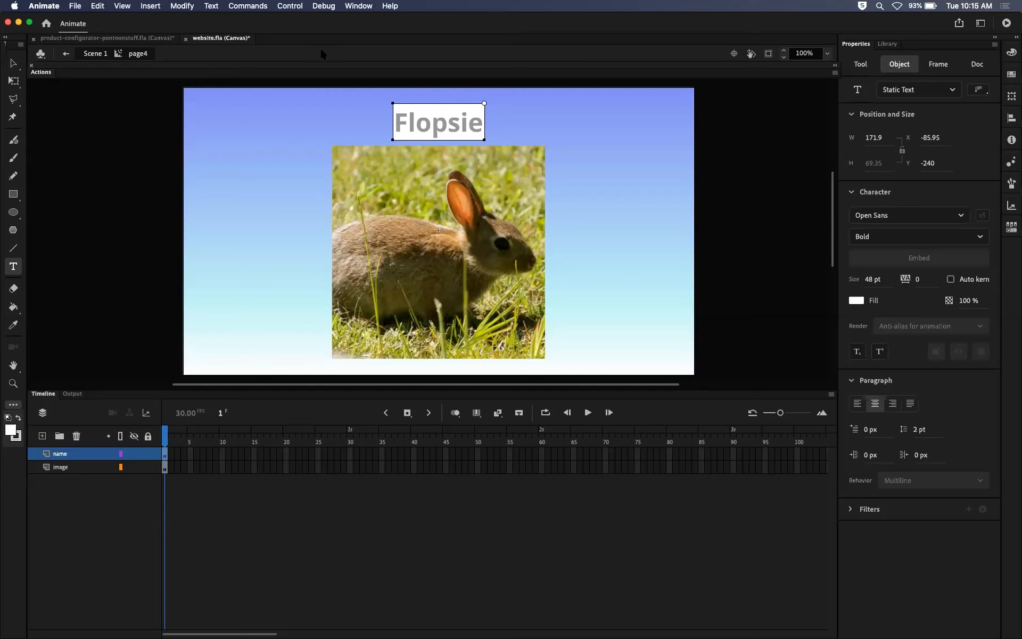
pyautogui.click(13, 62)
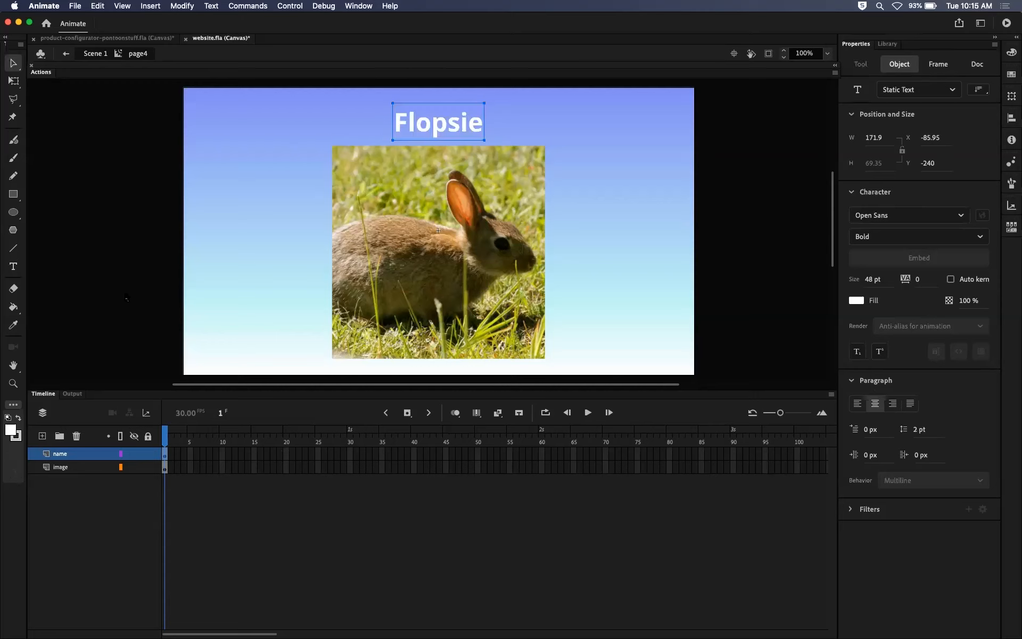
pyautogui.click(129, 326)
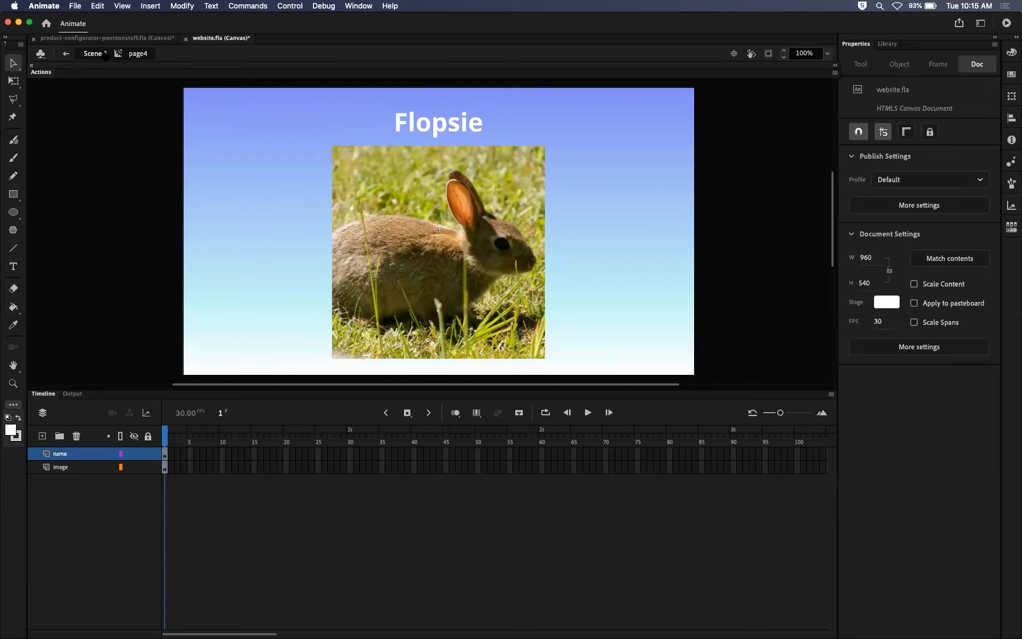
pyautogui.click(93, 54)
# Return to frame 1 of the main timeline and save the website document.
pyautogui.click(495, 441)
pyautogui.moveTo(496, 438); pyautogui.dragTo(124, 437)
pyautogui.click(134, 332)
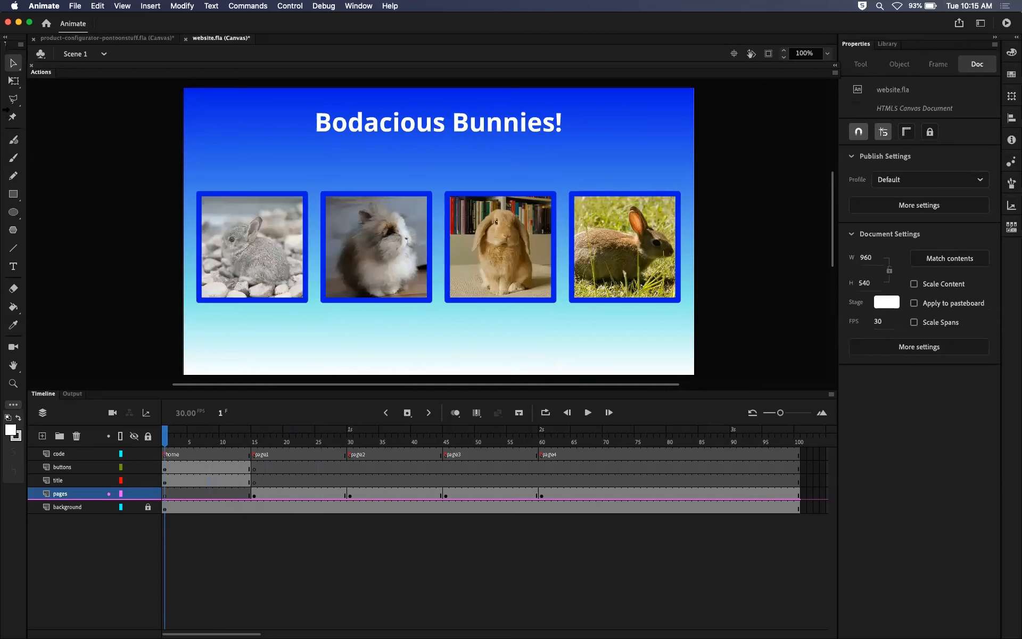
pyautogui.click(84, 5)
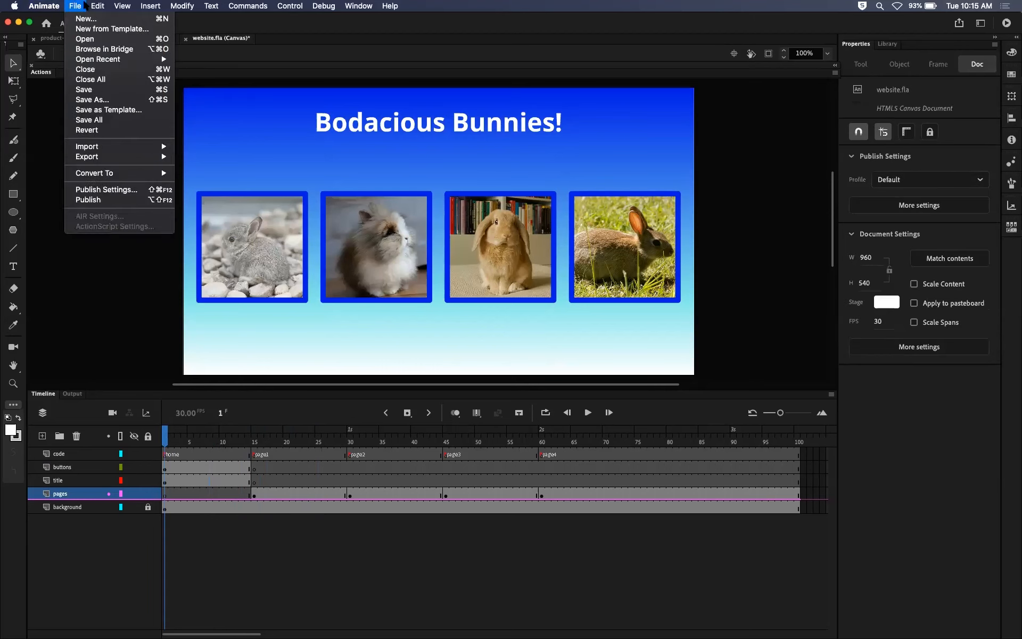
pyautogui.click(90, 90)
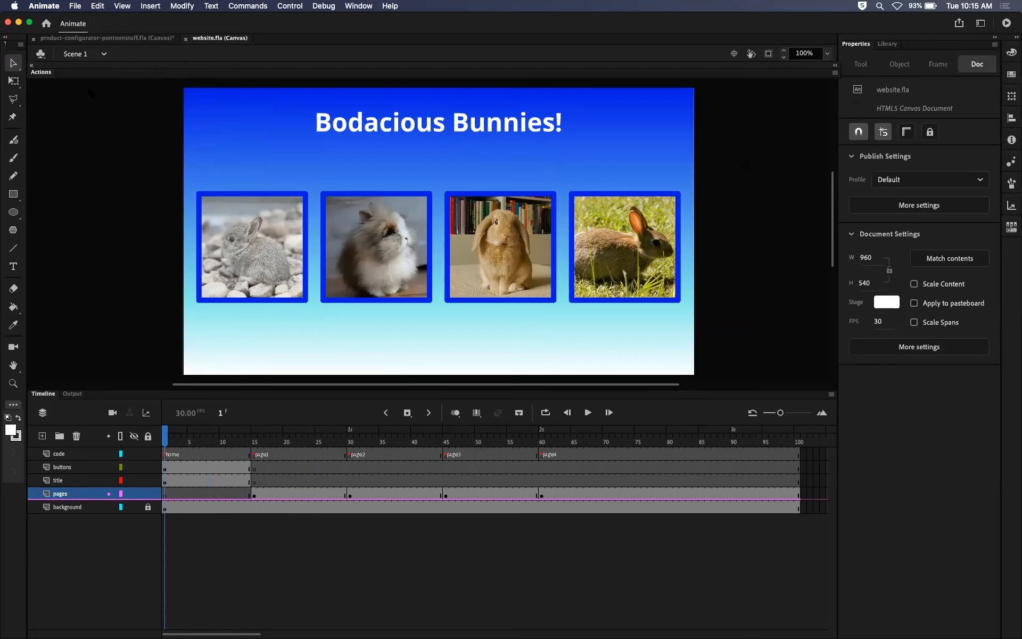
# Review the main timeline from the home frame through the page4 frames and back to frame 1.
pyautogui.moveTo(201, 431); pyautogui.dragTo(158, 377)
pyautogui.moveTo(169, 436); pyautogui.dragTo(642, 420)
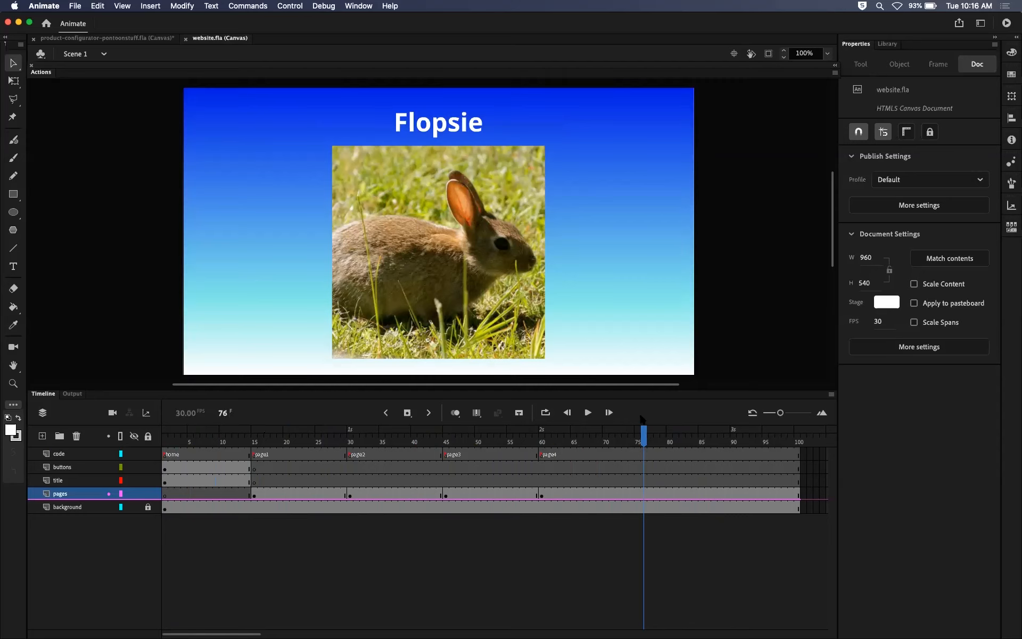
pyautogui.moveTo(642, 420); pyautogui.dragTo(164, 435)
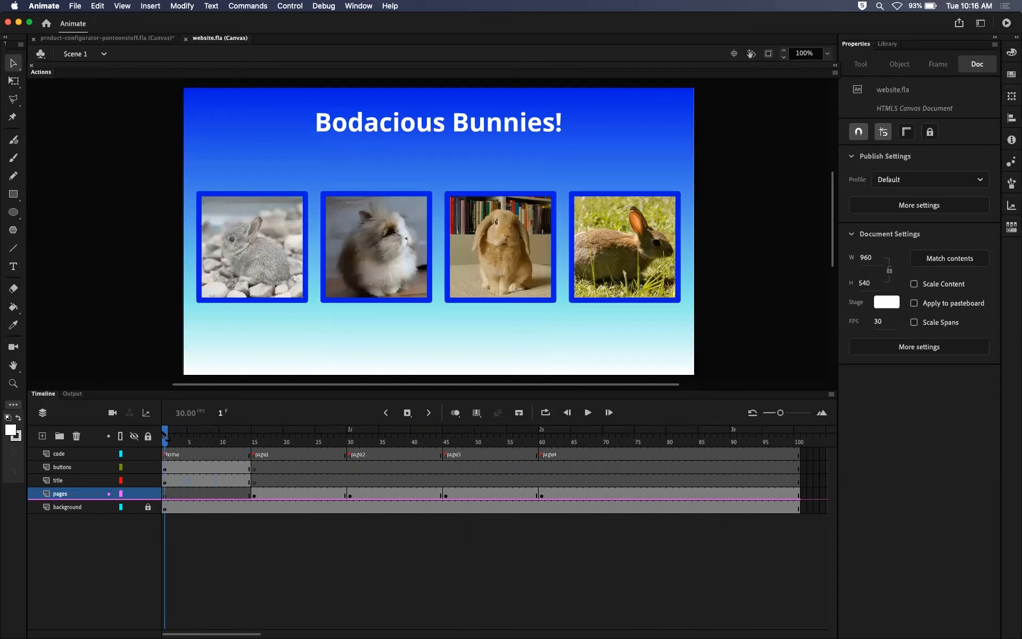
# Review the timeline's last frame and the labelled frames home, page1, page2, page3 and page4 on the code layer.
pyautogui.click(798, 439)
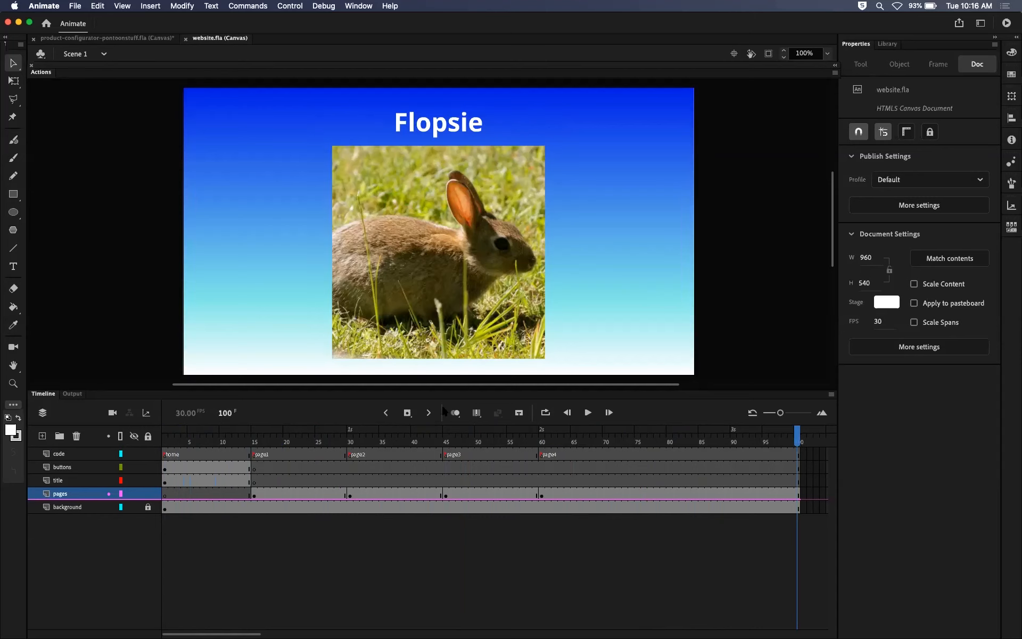
pyautogui.click(69, 453)
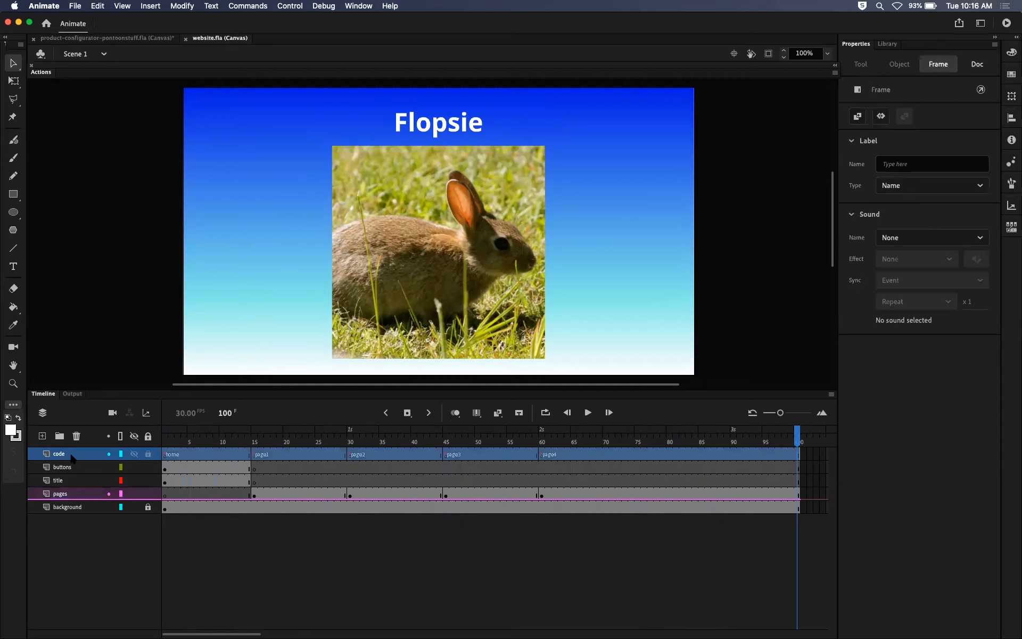
pyautogui.click(165, 454)
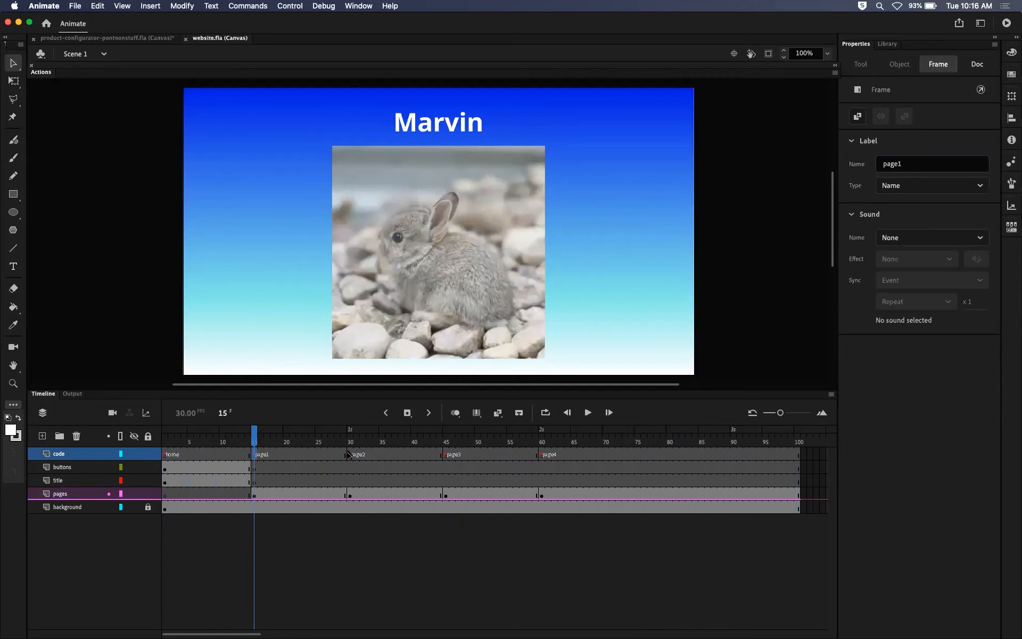
pyautogui.click(349, 453)
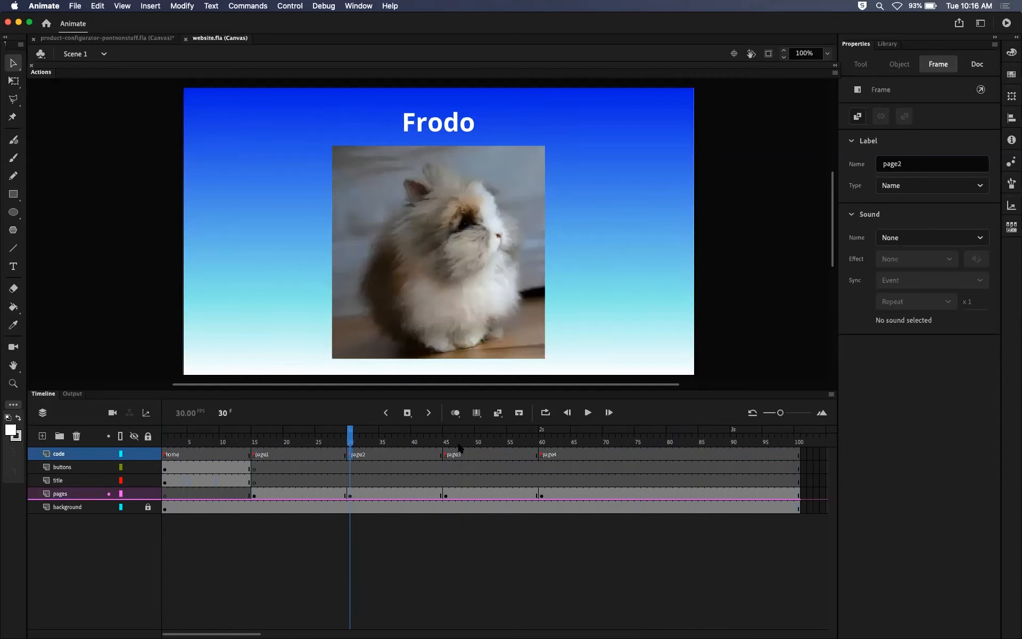
pyautogui.click(448, 453)
pyautogui.click(539, 457)
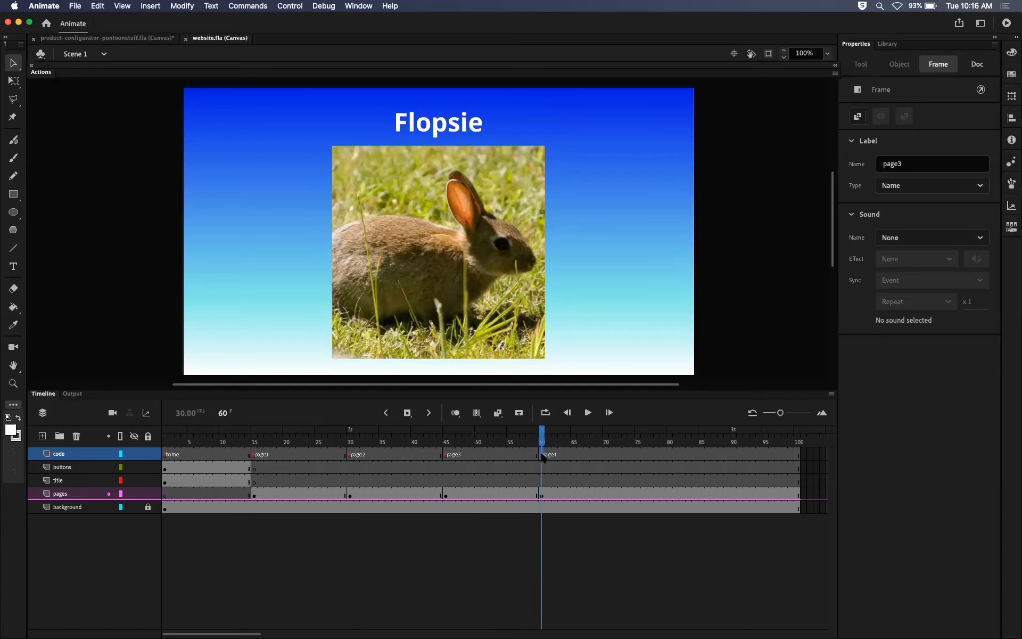
# Return to frame 1 and examine the contents of the buttons, title and pages layers.
pyautogui.moveTo(536, 437); pyautogui.dragTo(164, 452)
pyautogui.click(95, 468)
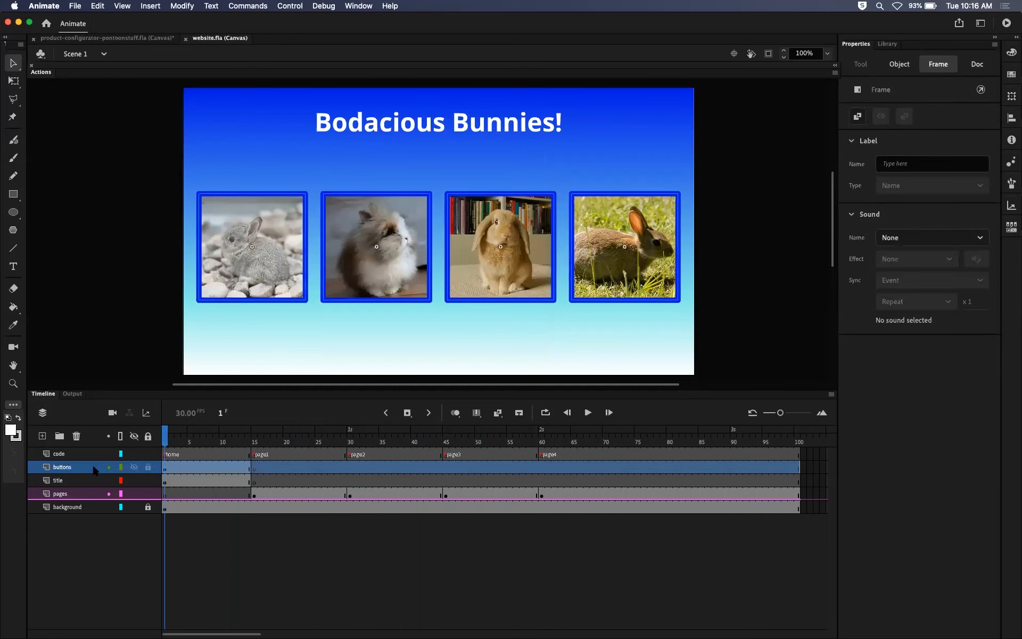
pyautogui.click(81, 479)
pyautogui.click(78, 494)
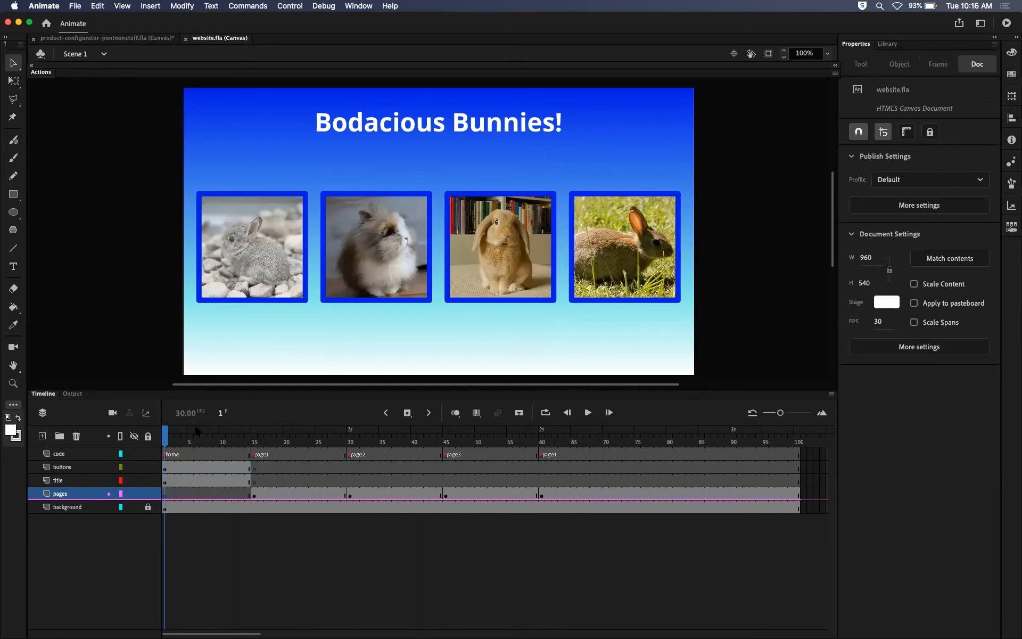
# Check the buttons and title keyframes at the start of page1 and test the website in the browser.
pyautogui.moveTo(170, 450); pyautogui.dragTo(155, 433)
pyautogui.click(253, 468)
pyautogui.click(254, 480)
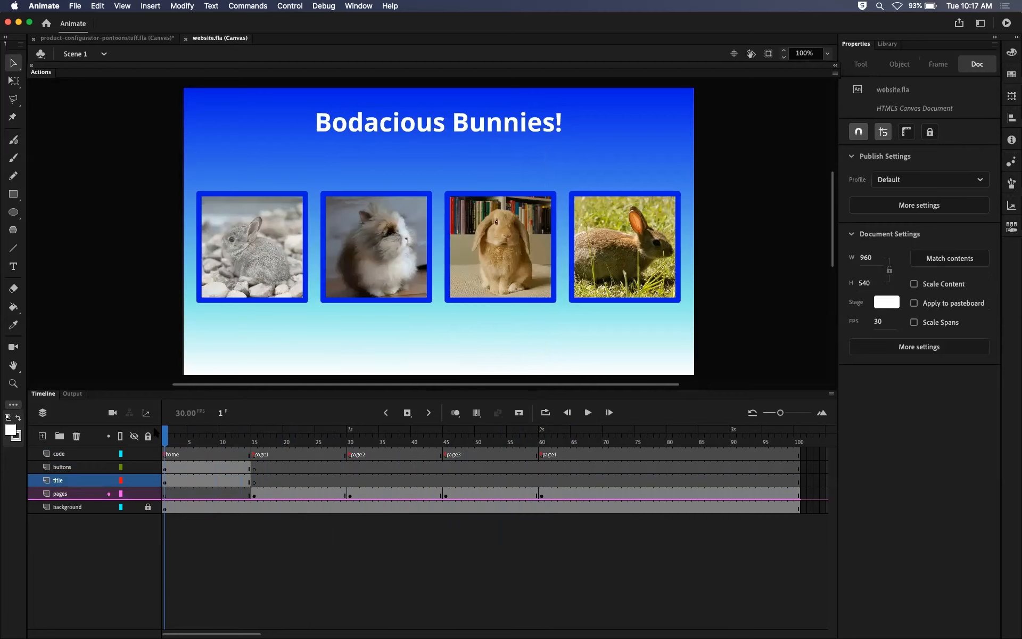
pyautogui.press('super+Return')
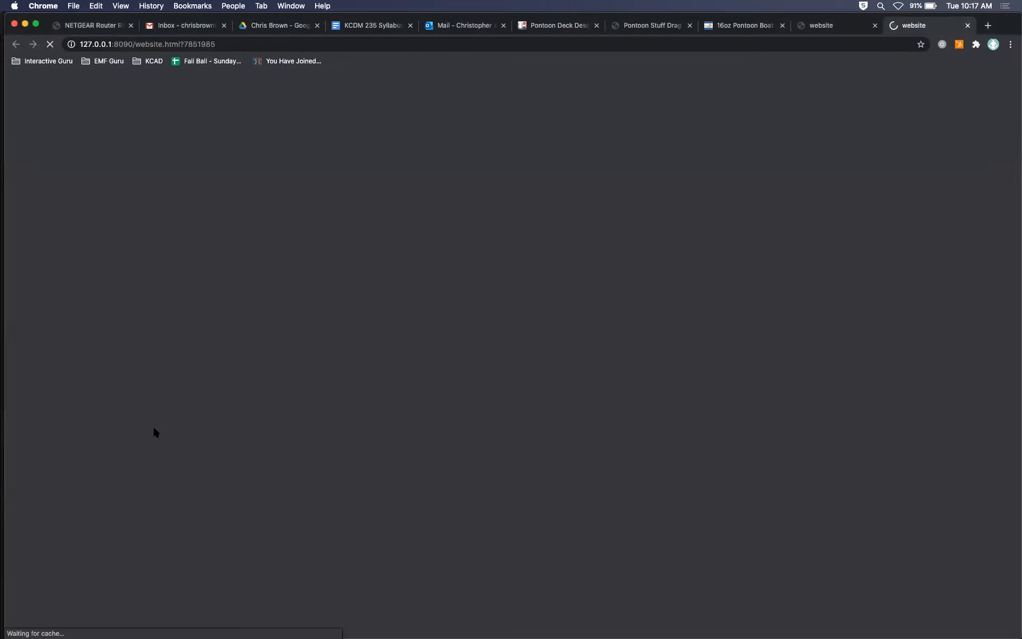